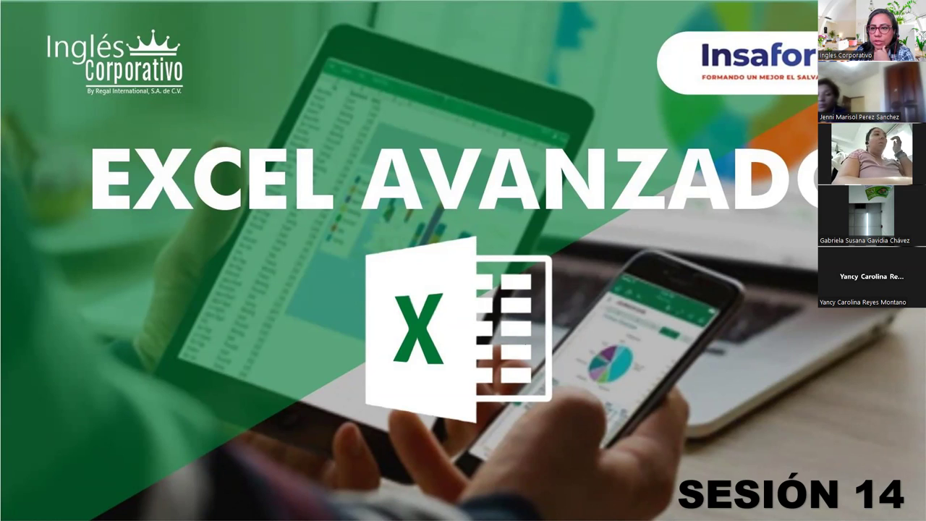
# Advance the Sesión 14 slide show through the agenda, contents and objective slides to Controles del Formulario.
pyautogui.press('Right')
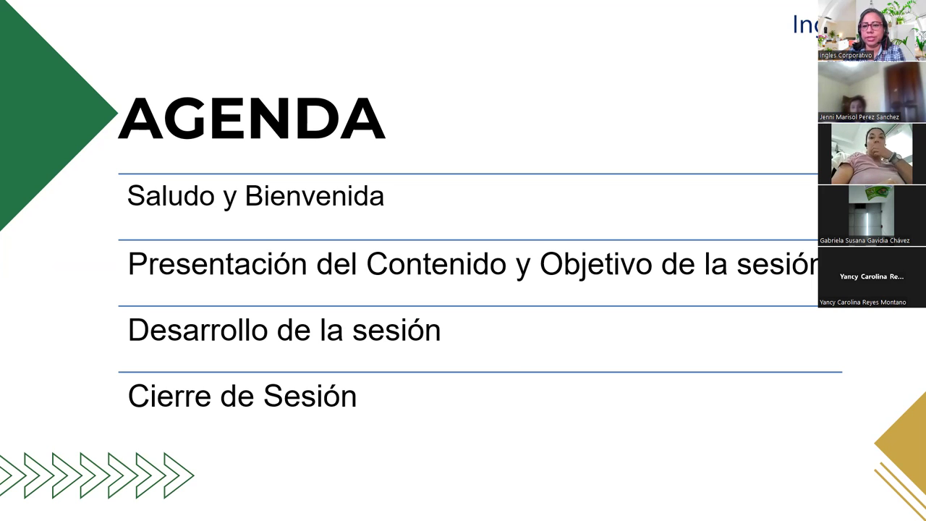
pyautogui.press('Right')
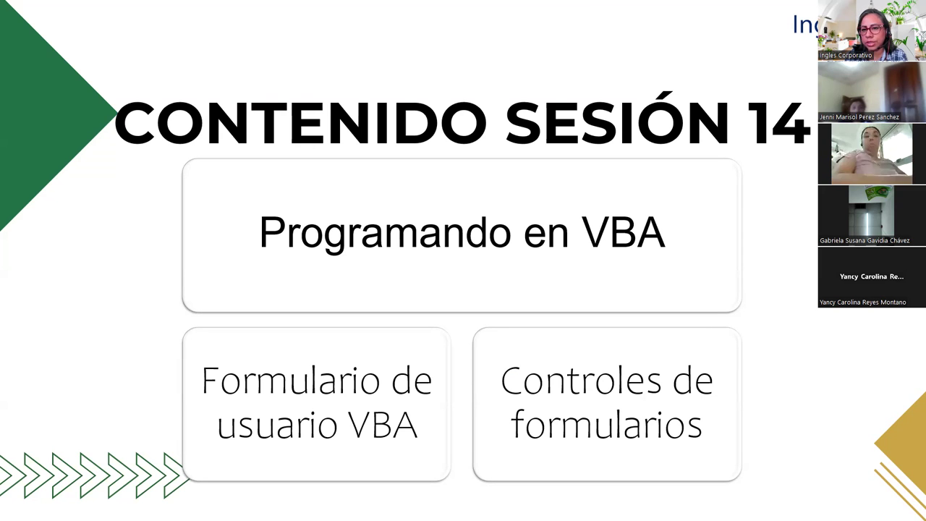
pyautogui.press('Right')
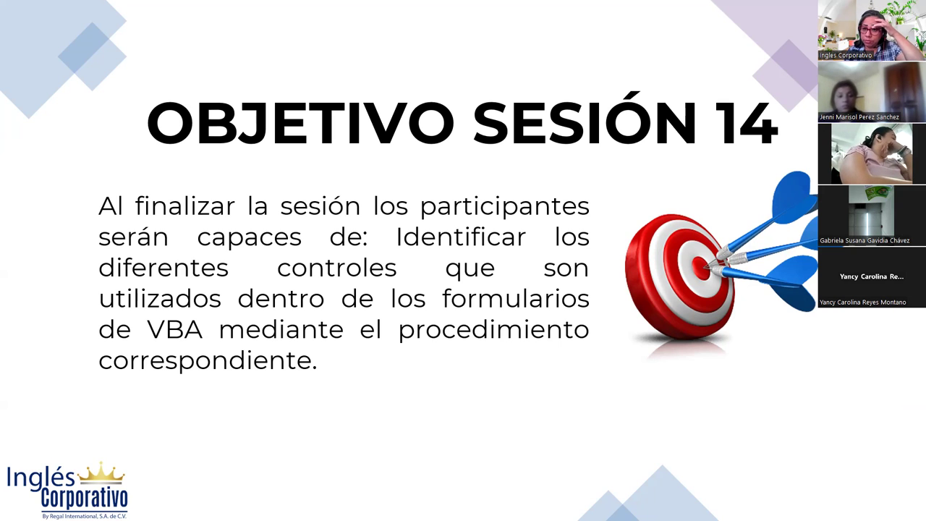
pyautogui.press('Right')
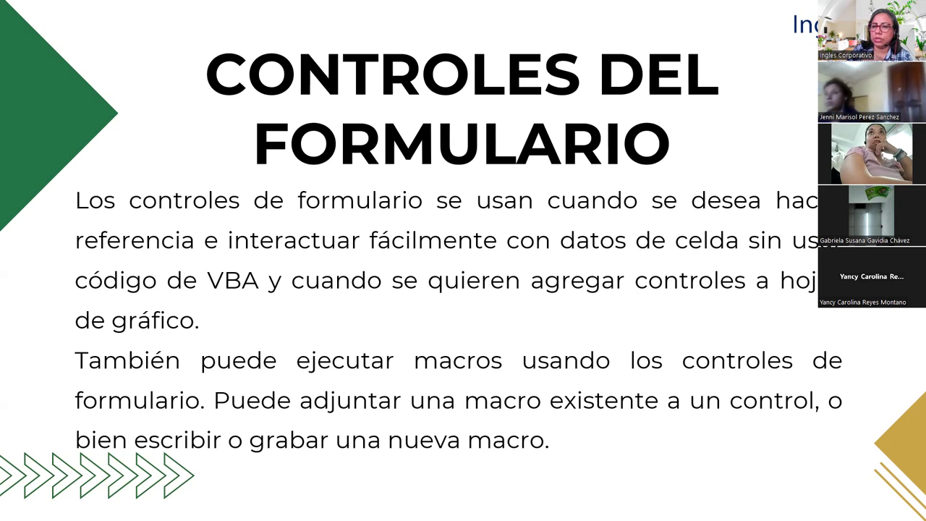
# Advance past the numbered list of form controls to the Desarrollo slide.
pyautogui.press('Right')
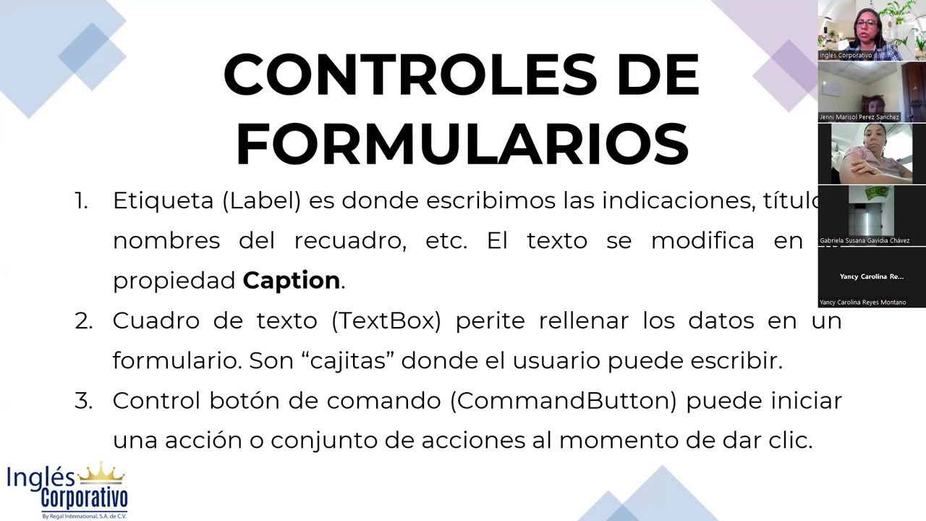
pyautogui.press('Right')
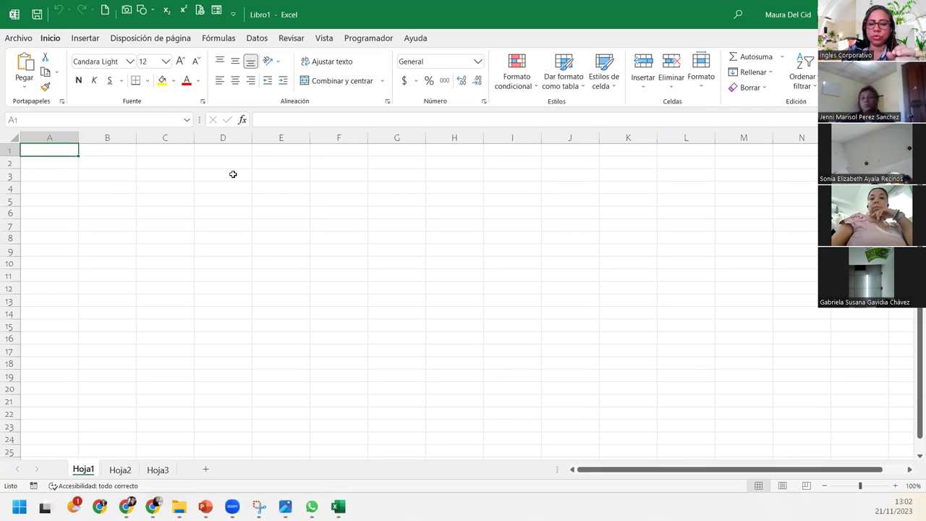
# In Save As, browse to the Inglés Corporativo > EXA > prácticas desarrolladas folder.
pyautogui.click(18, 38)
pyautogui.click(47, 191)
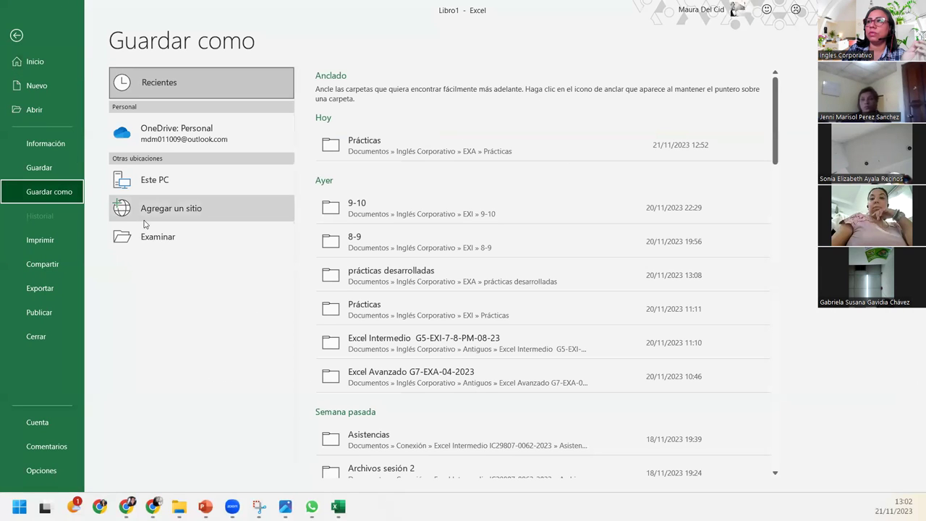
pyautogui.click(197, 239)
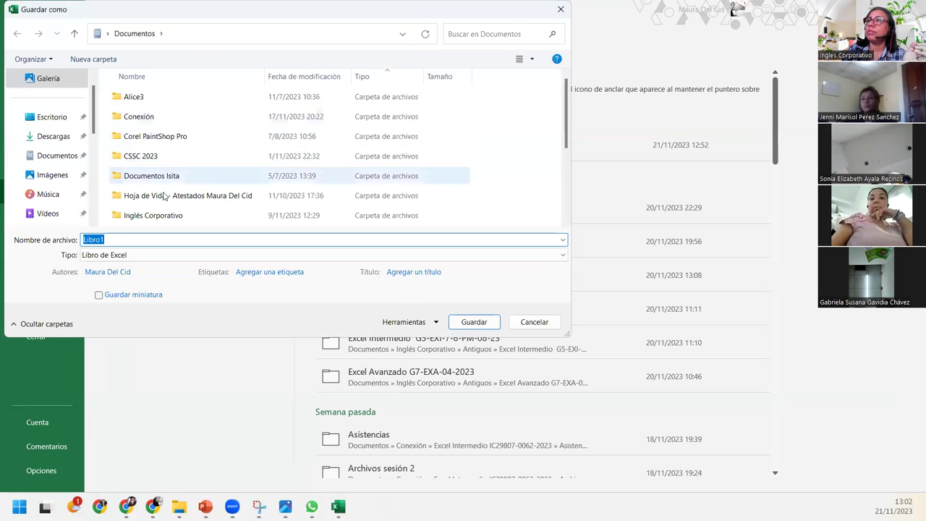
pyautogui.doubleClick(166, 217)
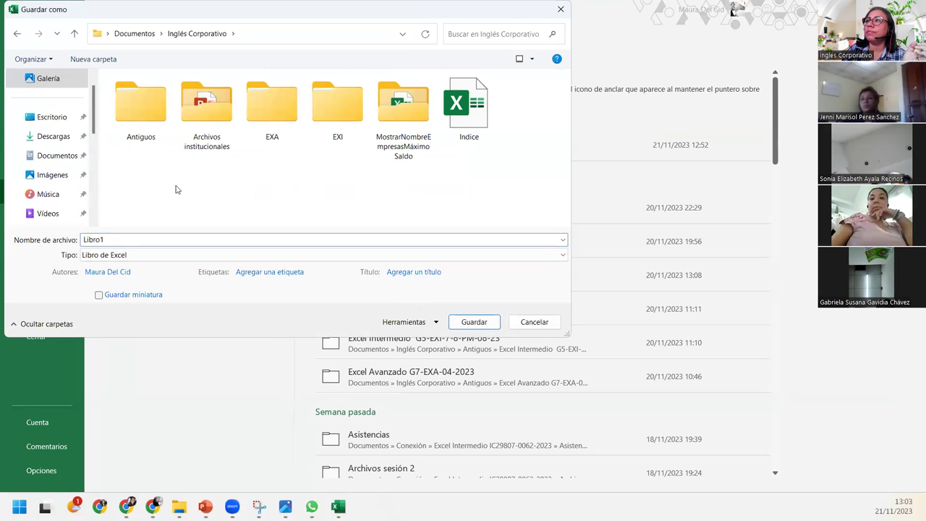
pyautogui.doubleClick(282, 101)
pyautogui.doubleClick(186, 117)
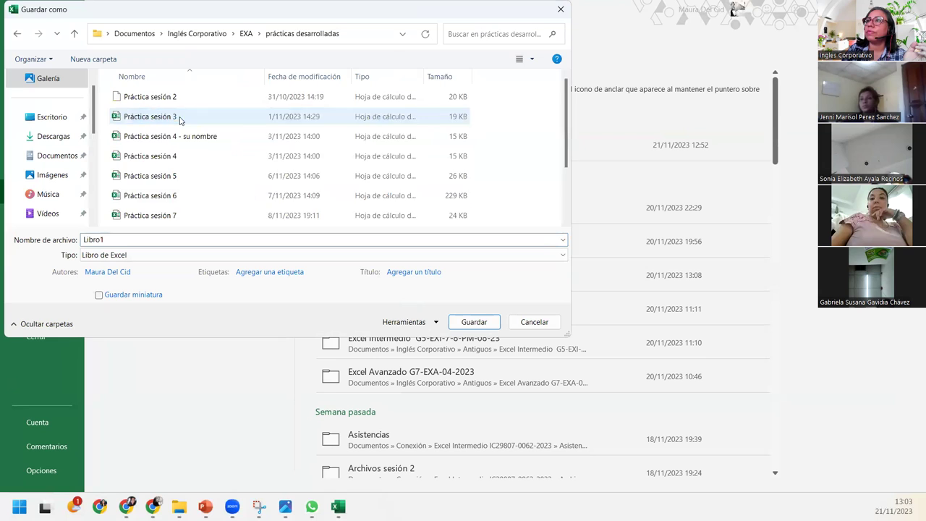
# Save as a macro-enabled workbook named 'Práctica sesión 14'.
pyautogui.click(154, 257)
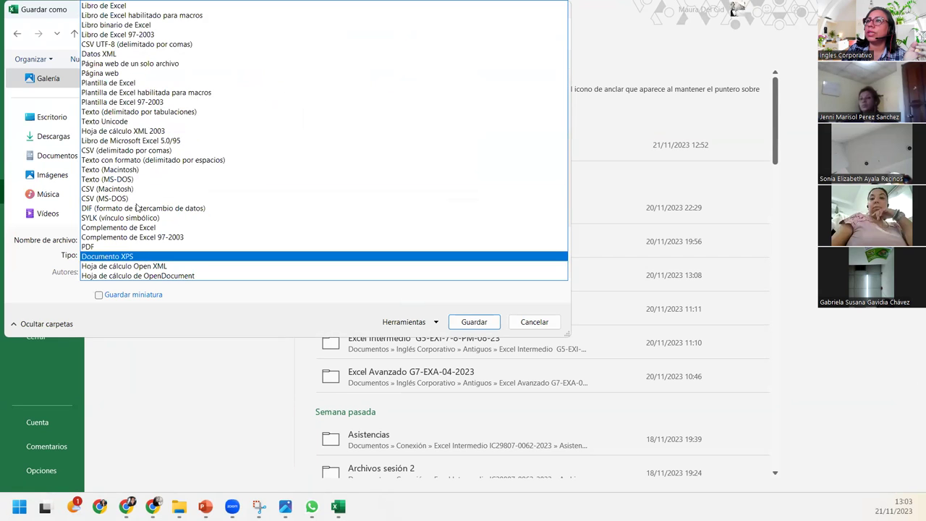
pyautogui.click(169, 16)
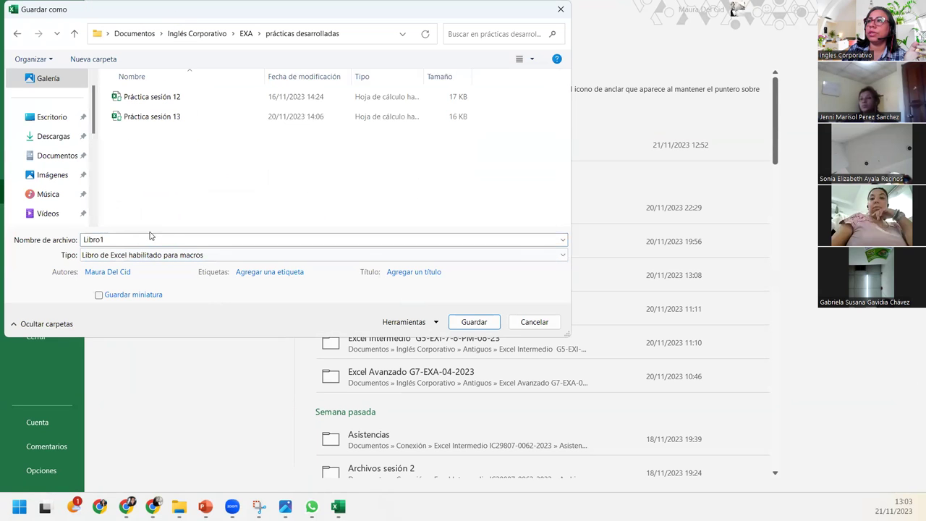
pyautogui.click(170, 116)
pyautogui.moveTo(132, 239); pyautogui.dragTo(147, 238)
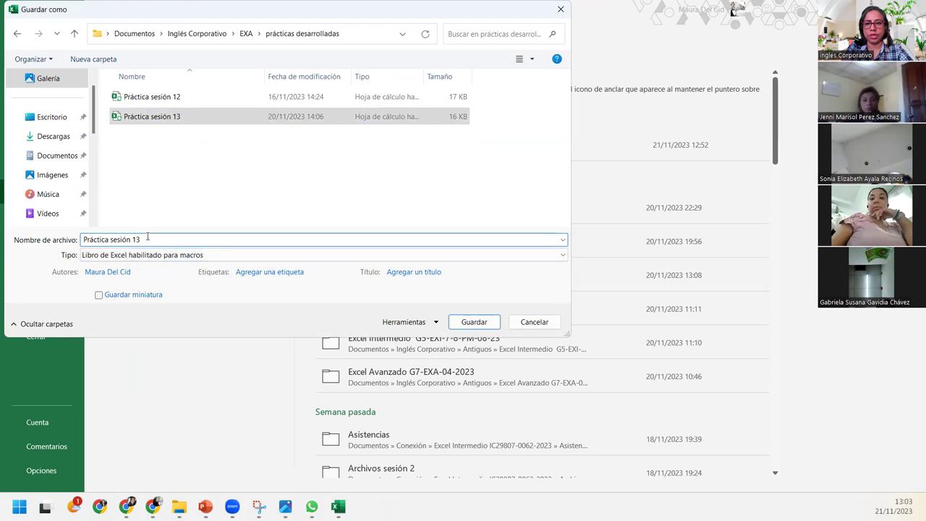
pyautogui.press('BackSpace')
pyautogui.write('4')
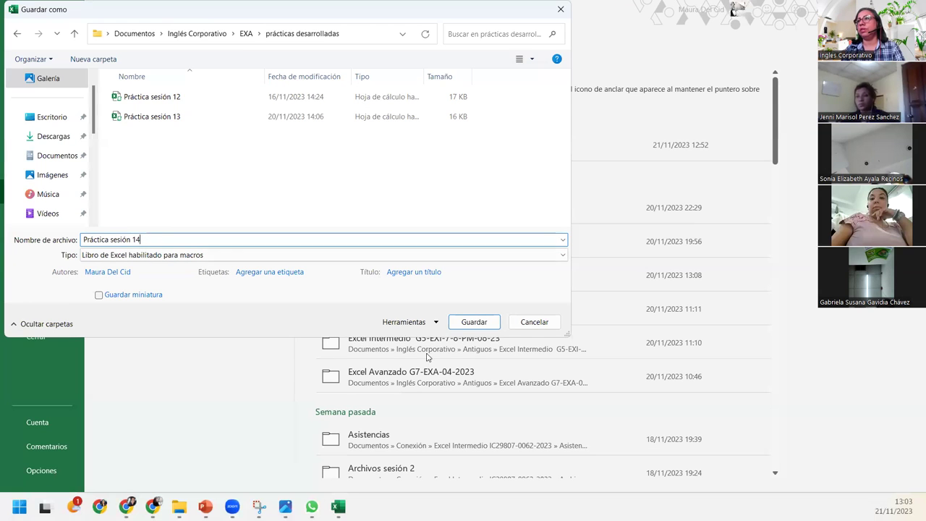
pyautogui.click(474, 322)
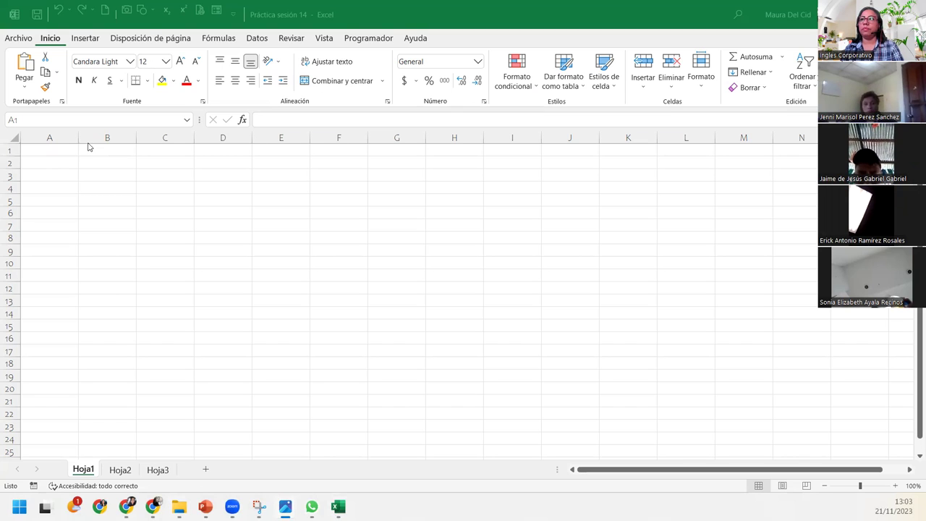
# Enter headers Nombre, Apellido and Ciudad in A2:C2, then select A2:C3.
pyautogui.click(47, 153)
pyautogui.click(45, 160)
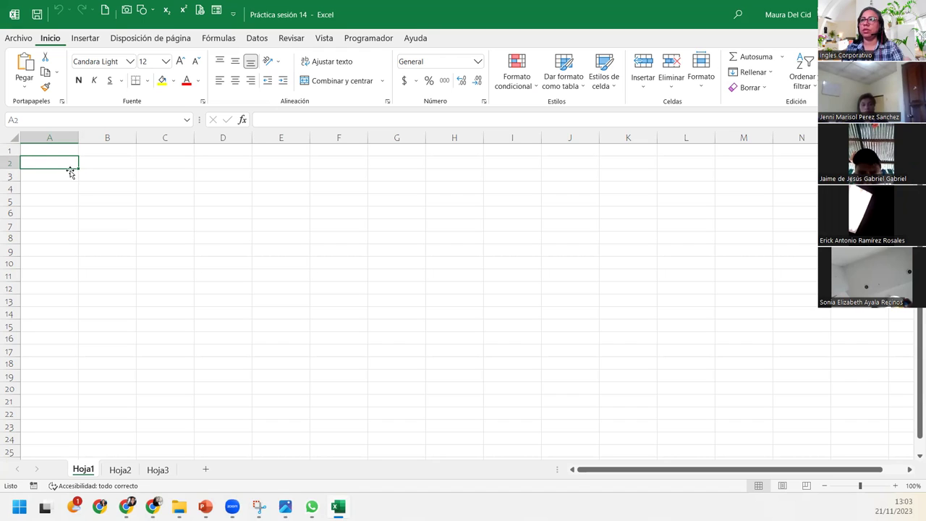
pyautogui.write('Nombre')
pyautogui.press('Tab')
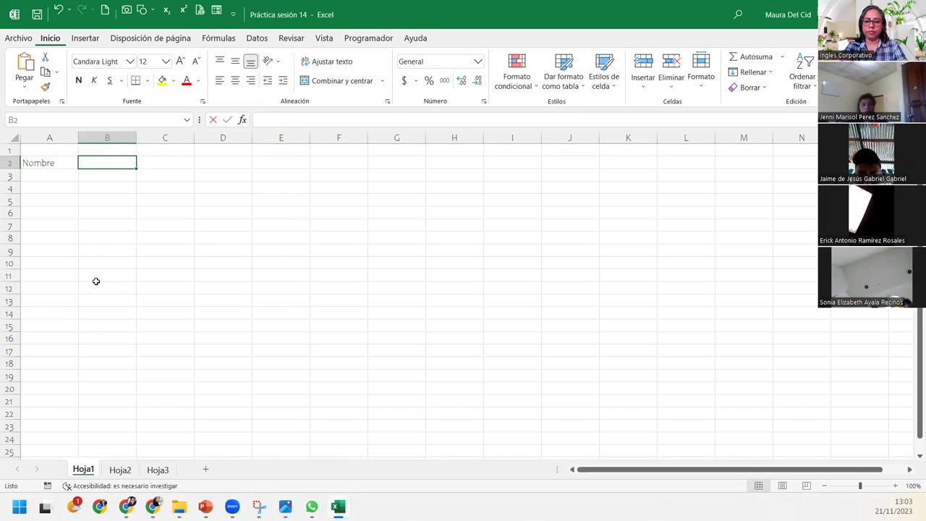
pyautogui.write('Apellido')
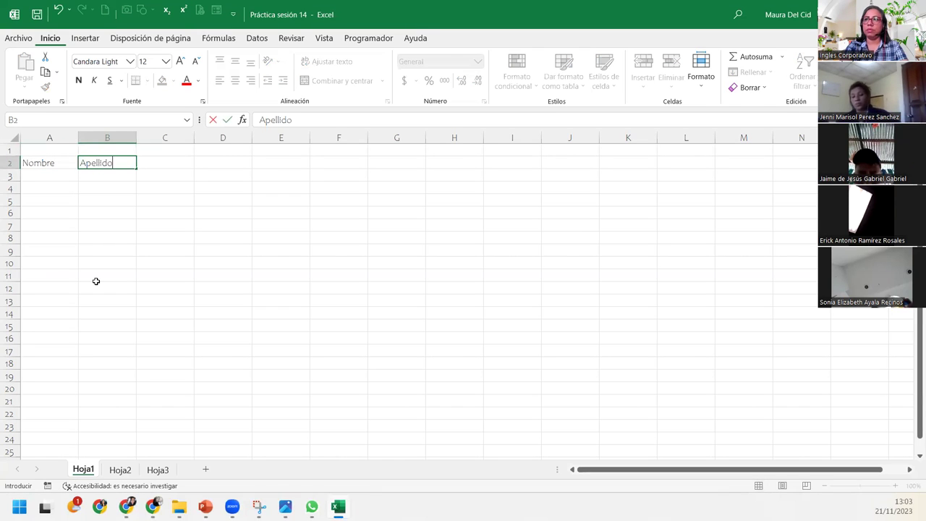
pyautogui.press('Tab')
pyautogui.write('Ciudad')
pyautogui.press('Return')
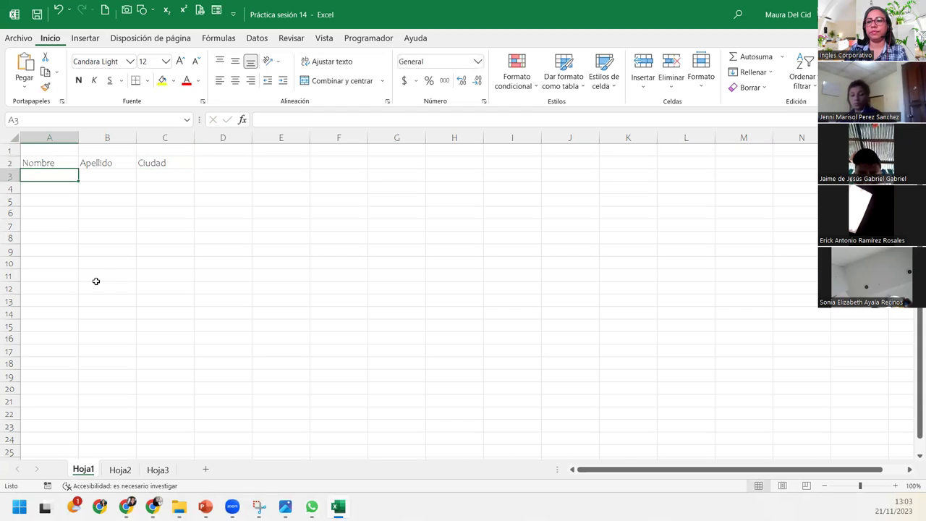
pyautogui.moveTo(41, 158)
pyautogui.mouseDown()
pyautogui.moveTo(160, 179)
pyautogui.moveTo(188, 172)
pyautogui.mouseUp()
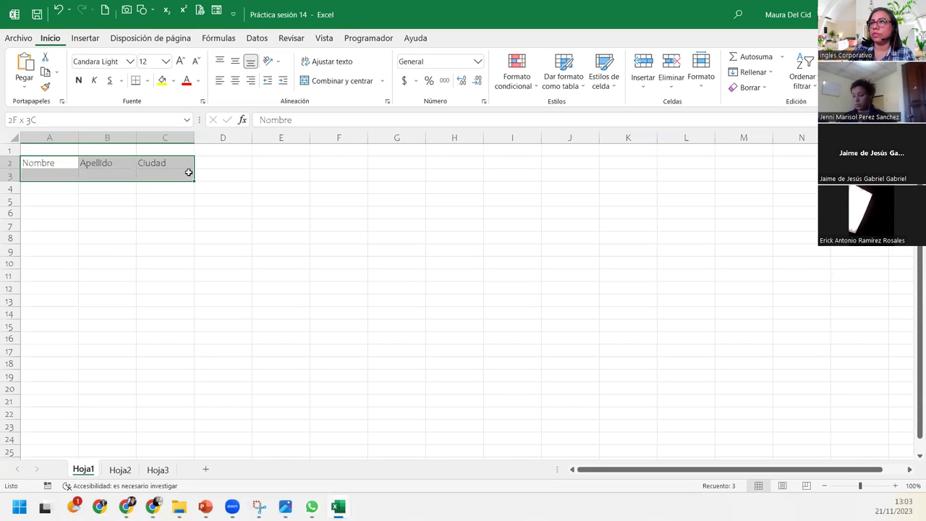
# Format A2:C3 as a light green table with headers and no filter buttons.
pyautogui.click(569, 86)
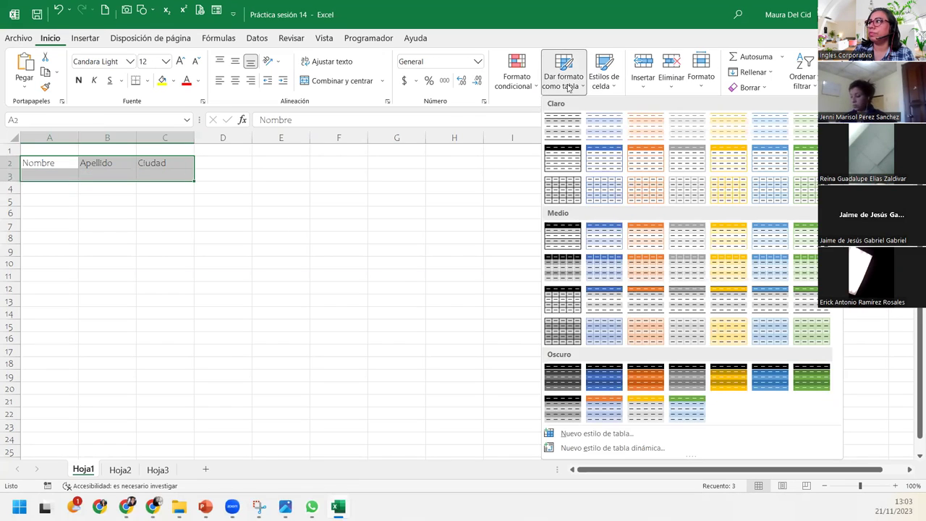
pyautogui.click(804, 159)
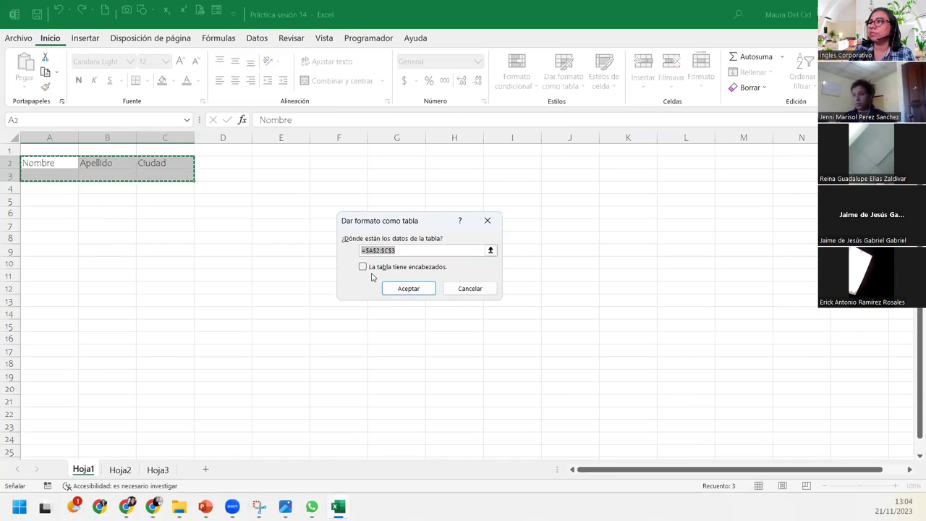
pyautogui.click(367, 267)
pyautogui.click(393, 288)
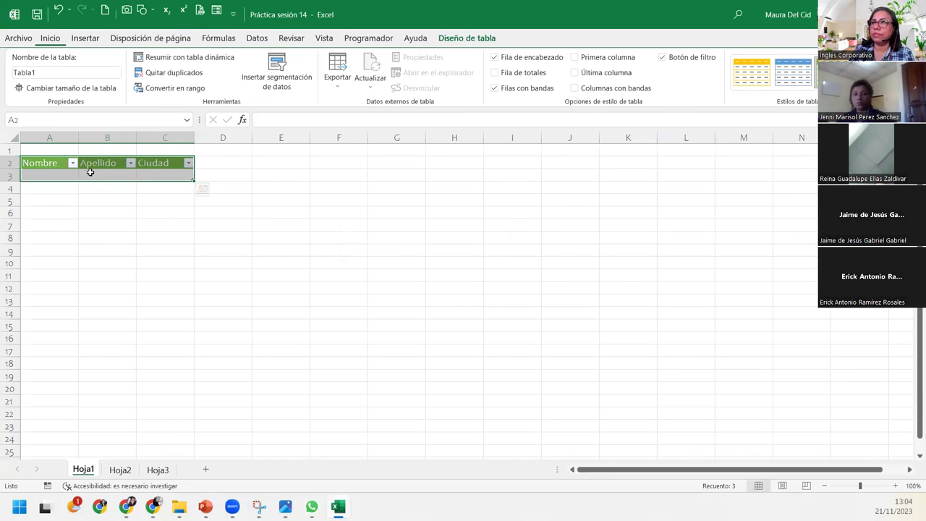
pyautogui.click(663, 57)
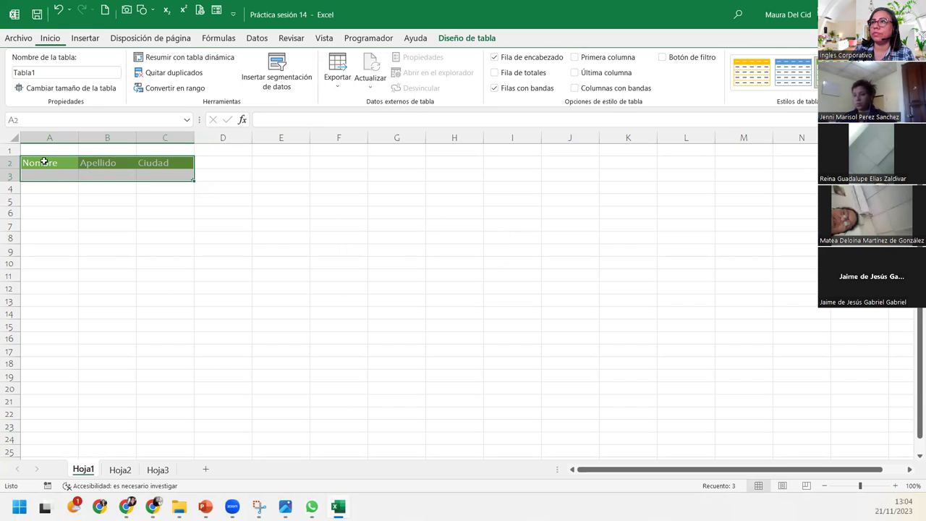
# Centre the Nombre, Apellido and Ciudad header cells and select the empty data row.
pyautogui.moveTo(44, 162); pyautogui.dragTo(155, 164)
pyautogui.click(61, 42)
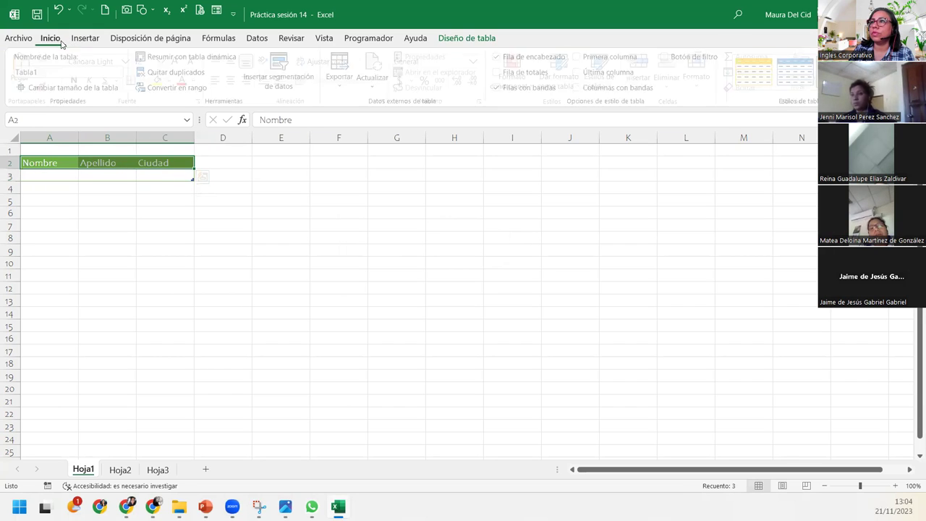
pyautogui.click(236, 80)
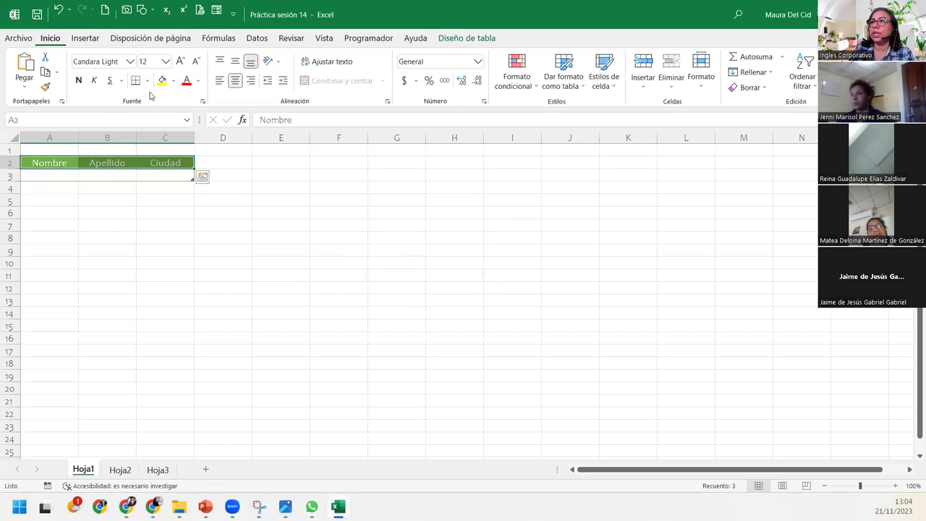
pyautogui.click(49, 171)
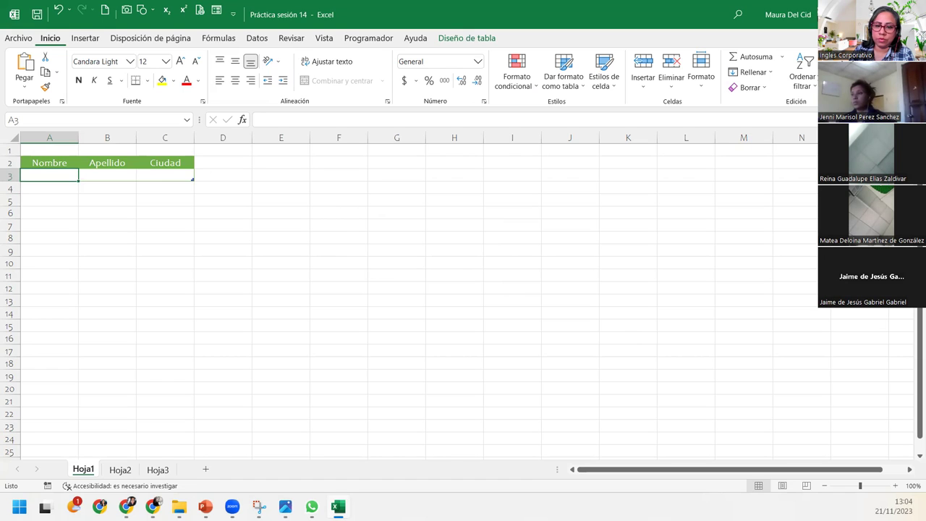
pyautogui.hotkey('alt', 'Tab')
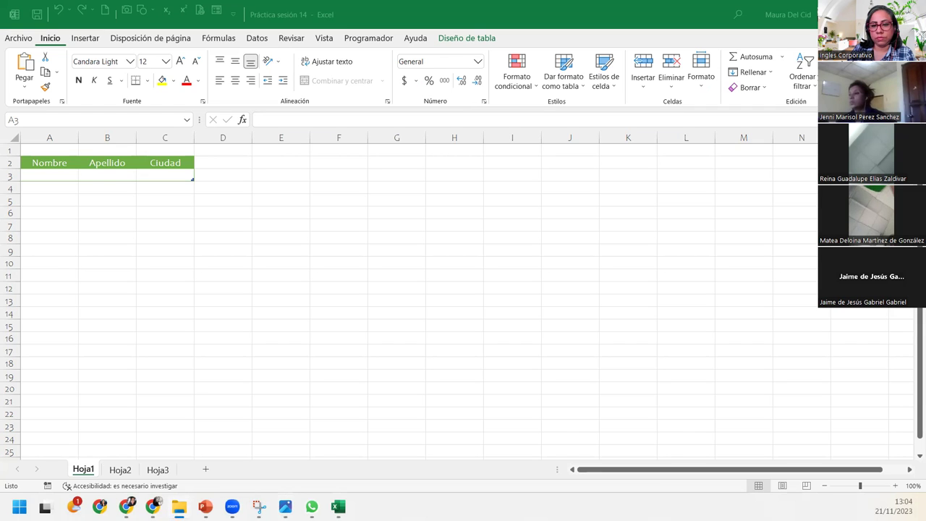
pyautogui.click(147, 120)
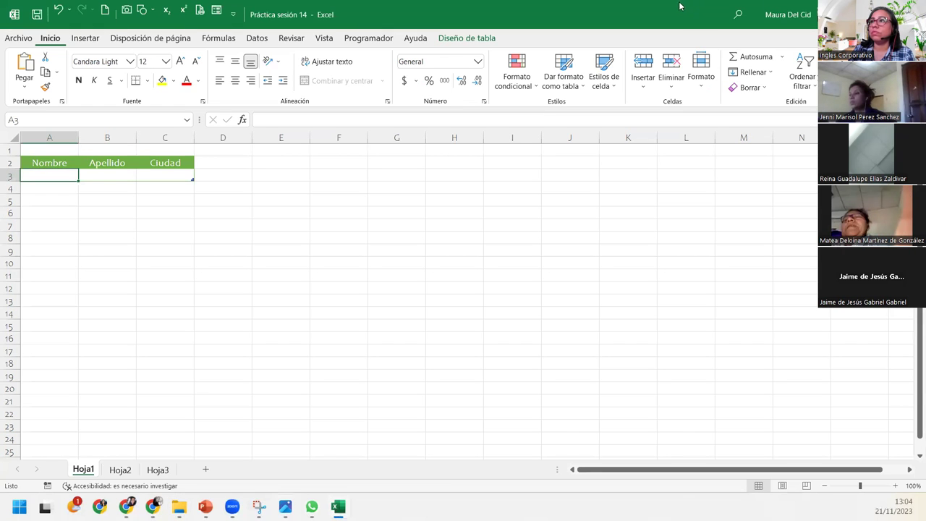
# Switch back to the Práctica sesión 14 workbook and show the Programador tab.
pyautogui.hotkey('alt', 'Tab')
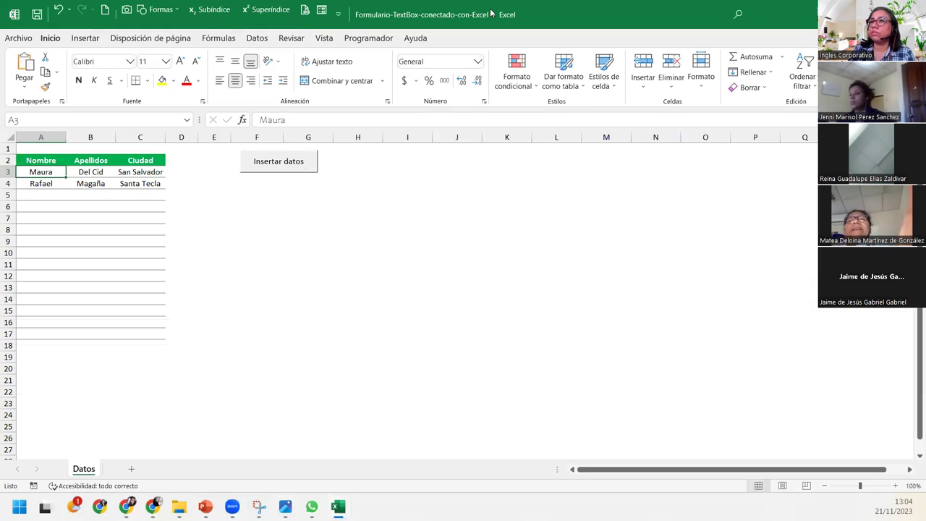
pyautogui.hotkey('alt', 'Tab')
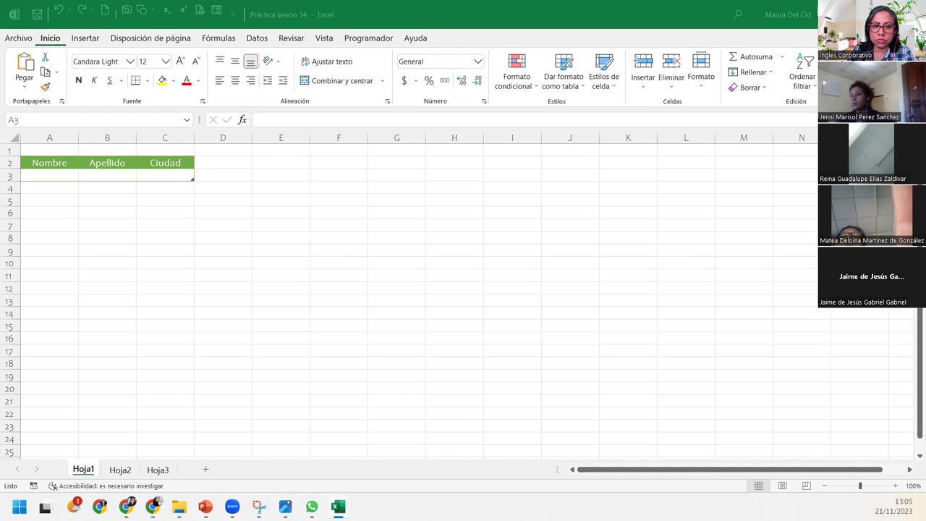
pyautogui.click(49, 175)
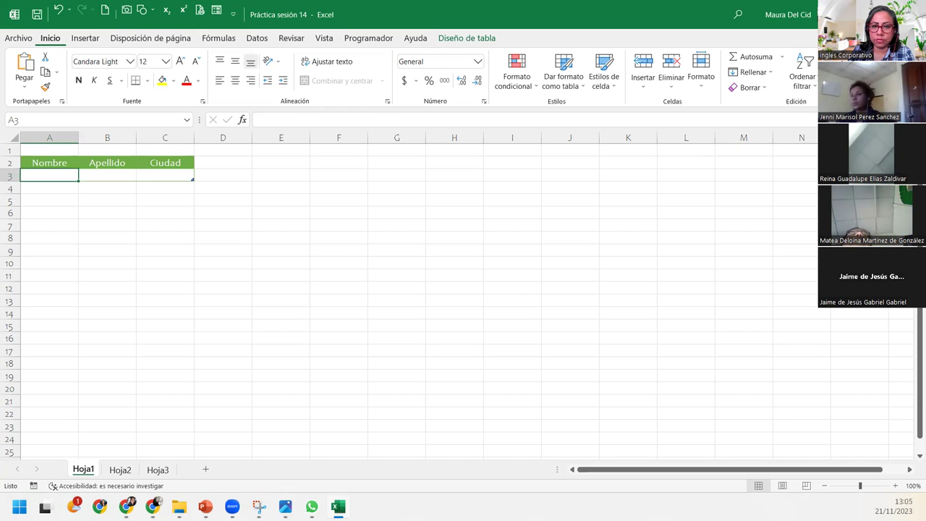
pyautogui.hotkey('alt', 'Tab')
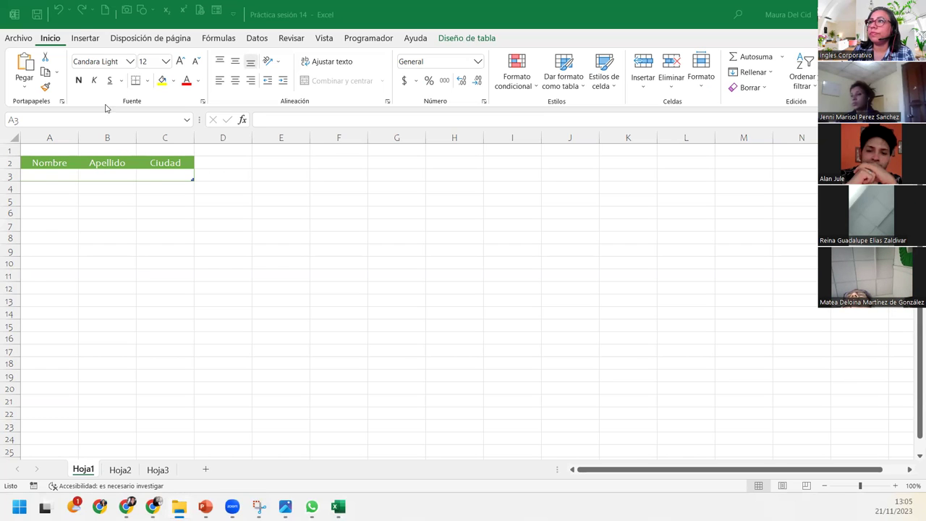
pyautogui.click(104, 107)
pyautogui.click(172, 198)
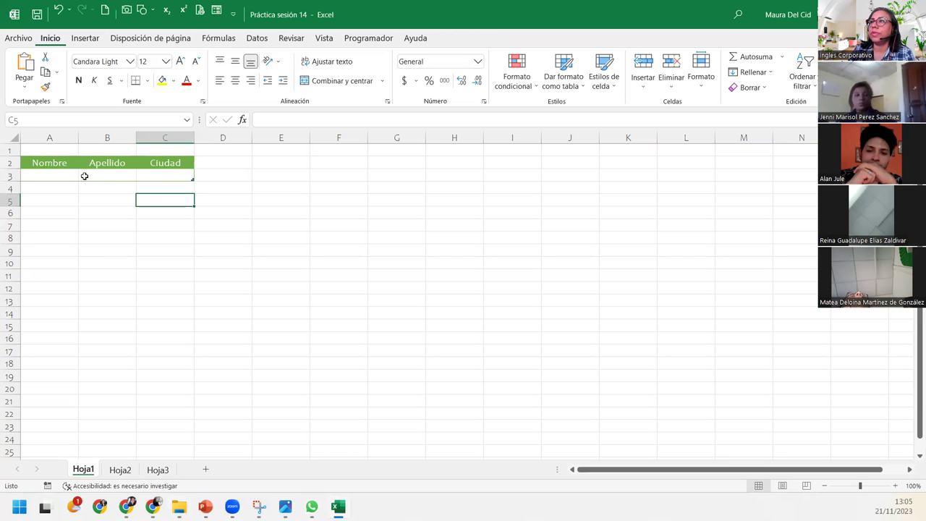
pyautogui.click(66, 176)
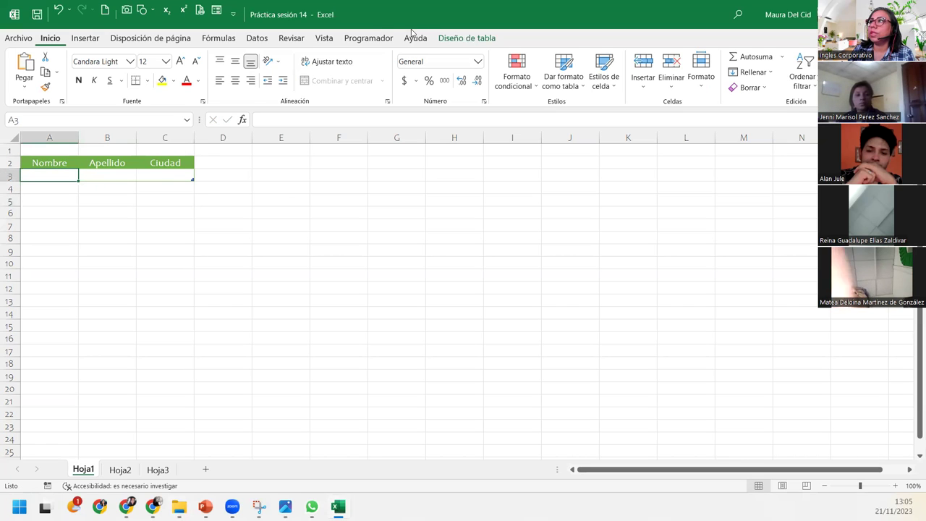
pyautogui.click(363, 39)
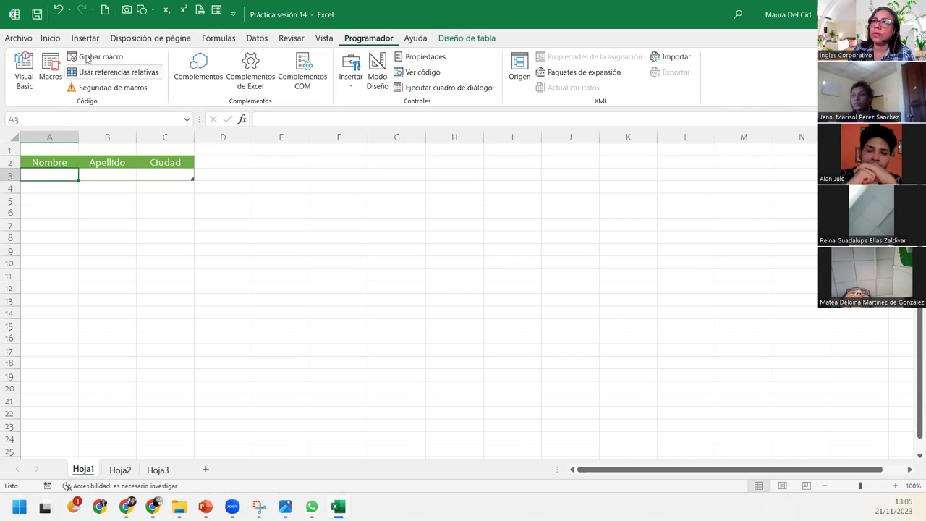
# In the VBA editor, insert a new UserForm into the Práctica sesión 14 project.
pyautogui.click(23, 71)
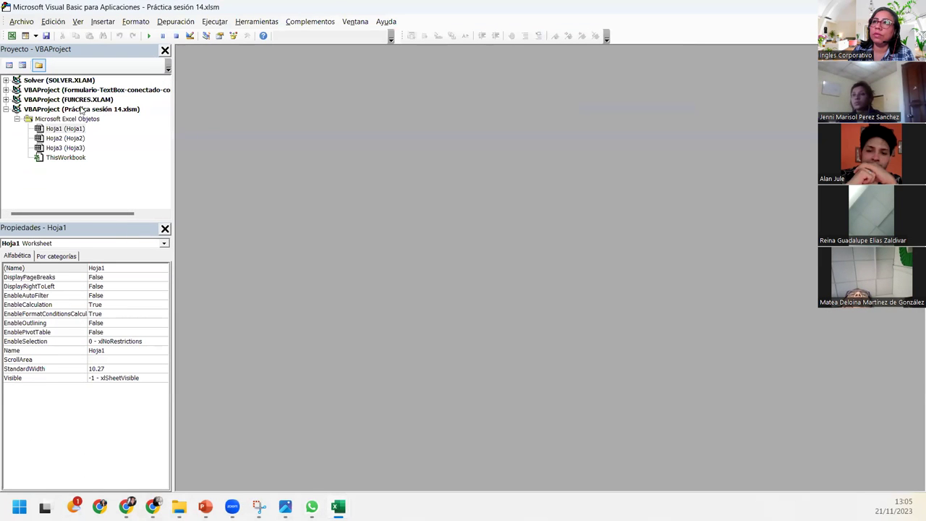
pyautogui.click(82, 109)
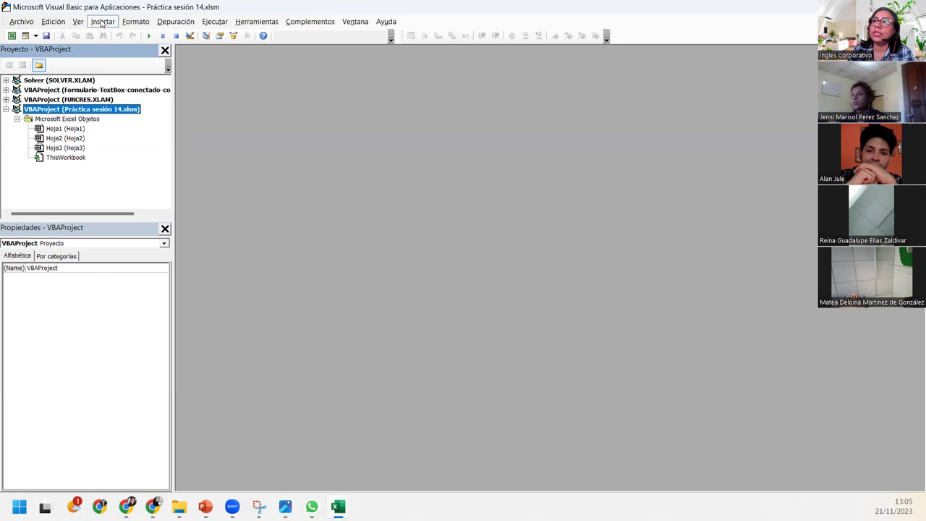
pyautogui.click(103, 22)
pyautogui.click(121, 47)
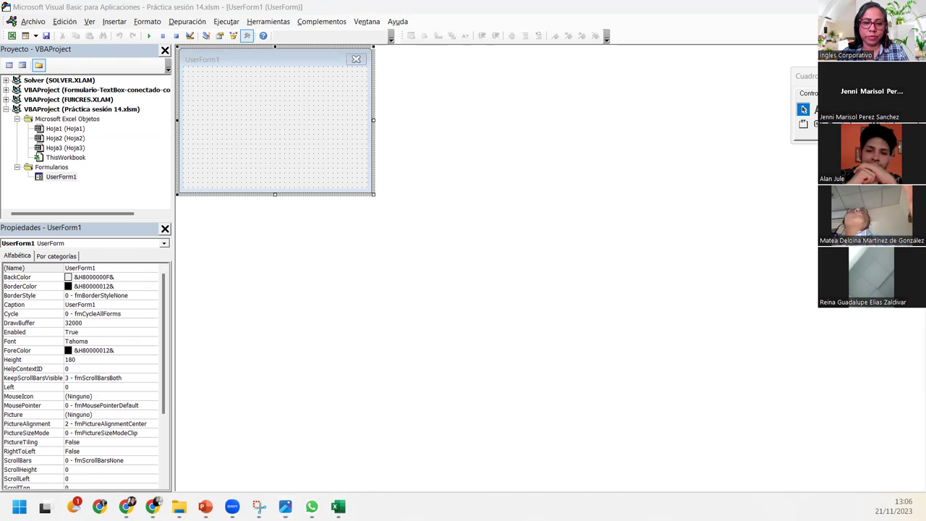
# Move the controls Toolbox beside UserForm1 for designing.
pyautogui.hotkey('alt', 'F11')
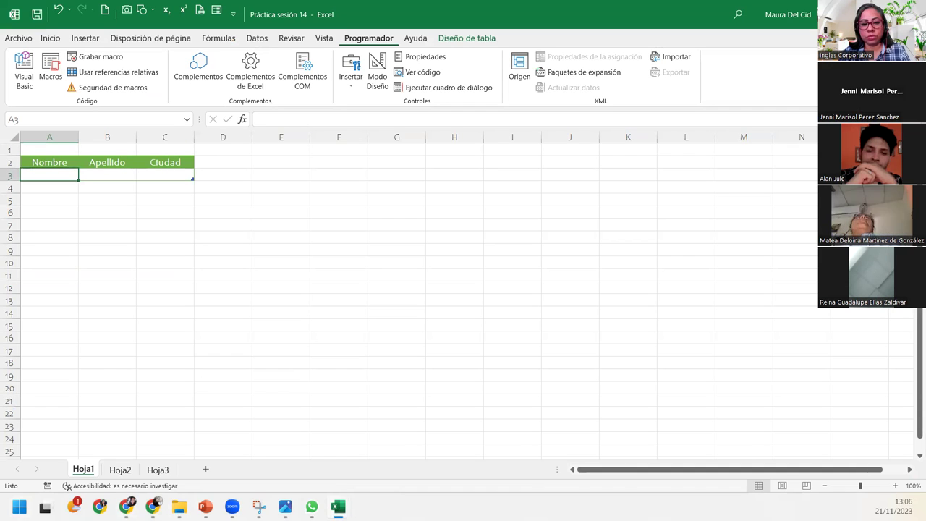
pyautogui.hotkey('alt', 'F11')
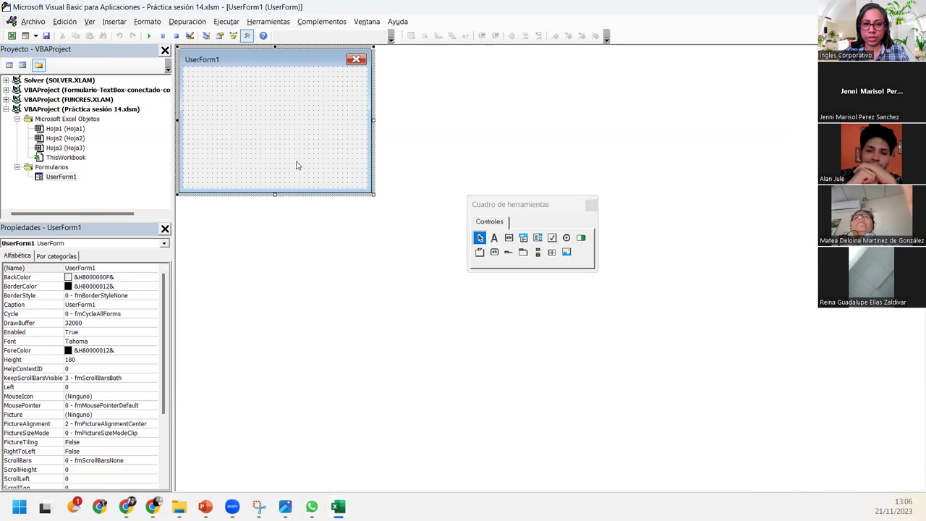
pyautogui.click(530, 206)
pyautogui.moveTo(530, 206); pyautogui.dragTo(340, 181)
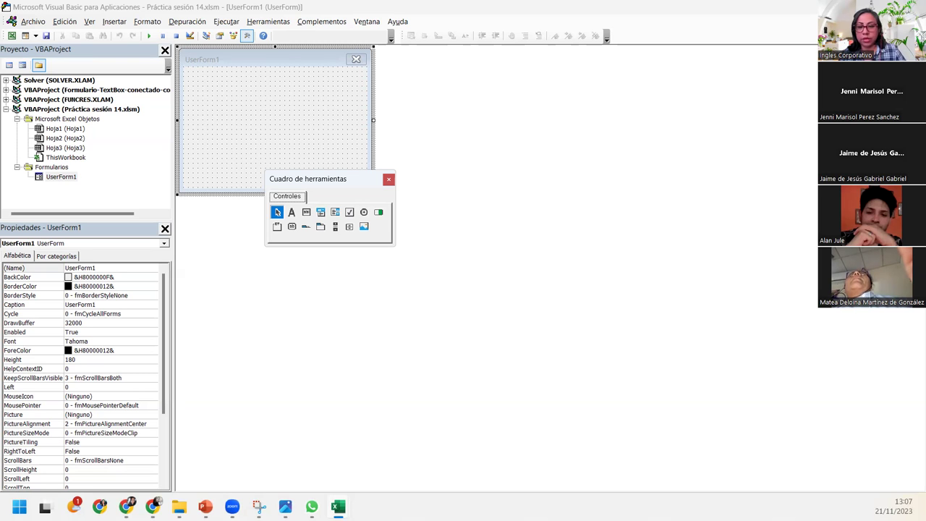
pyautogui.click(243, 99)
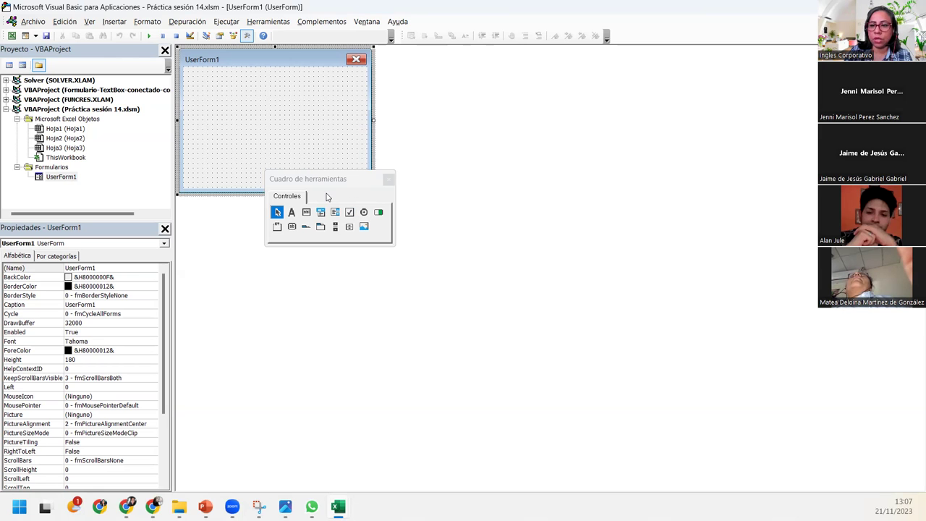
# Add a label captioned 'Nombre:' at the form's top-left and narrow it.
pyautogui.click(293, 212)
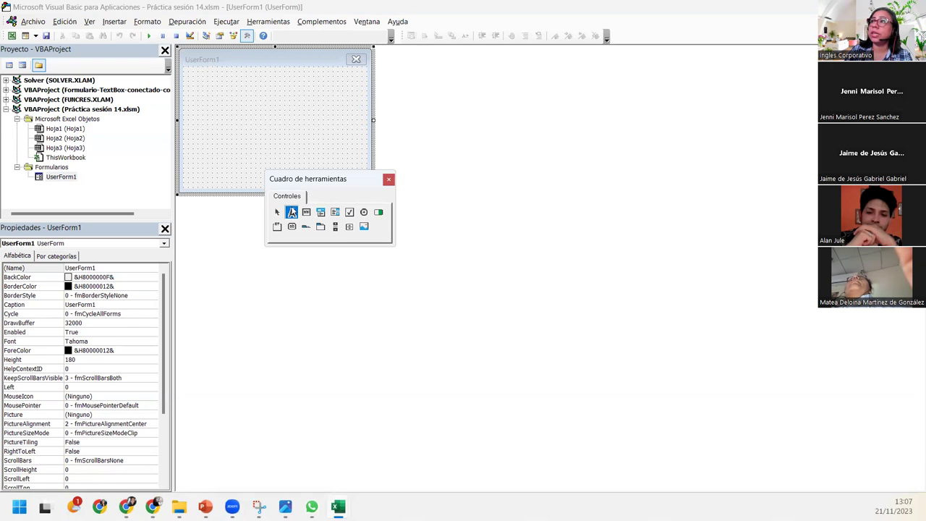
pyautogui.click(198, 77)
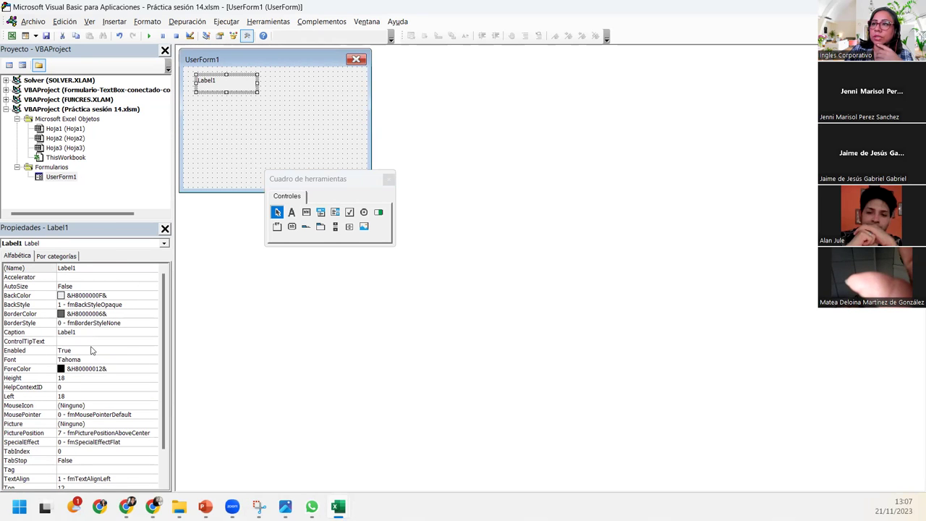
pyautogui.click(88, 333)
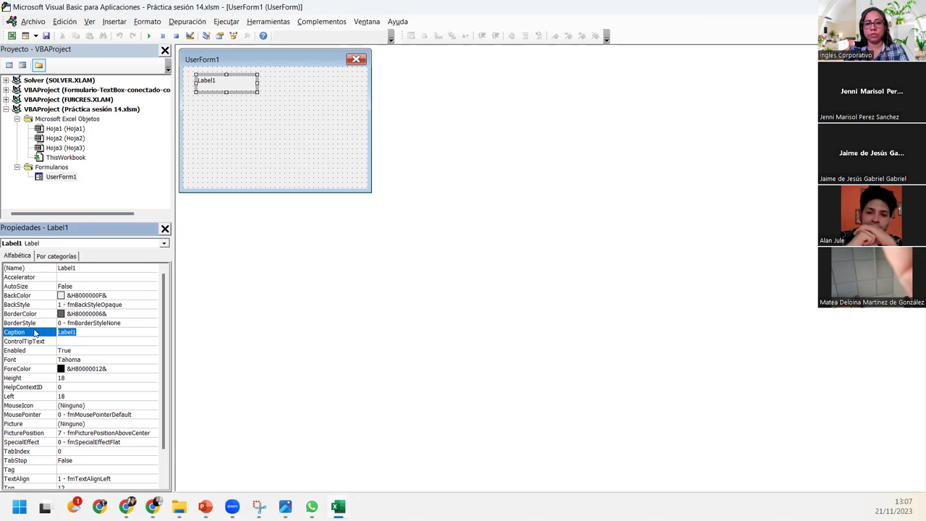
pyautogui.write('Nombre')
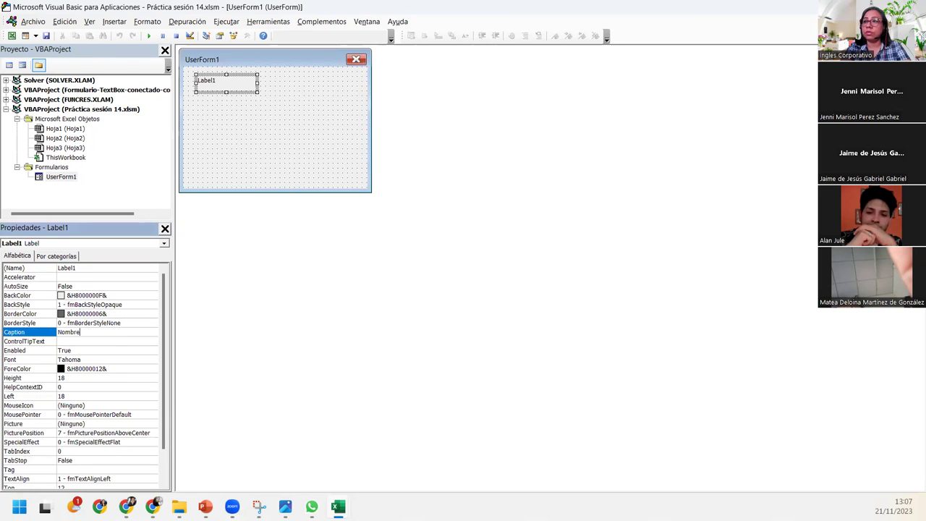
pyautogui.write(':')
pyautogui.press('Return')
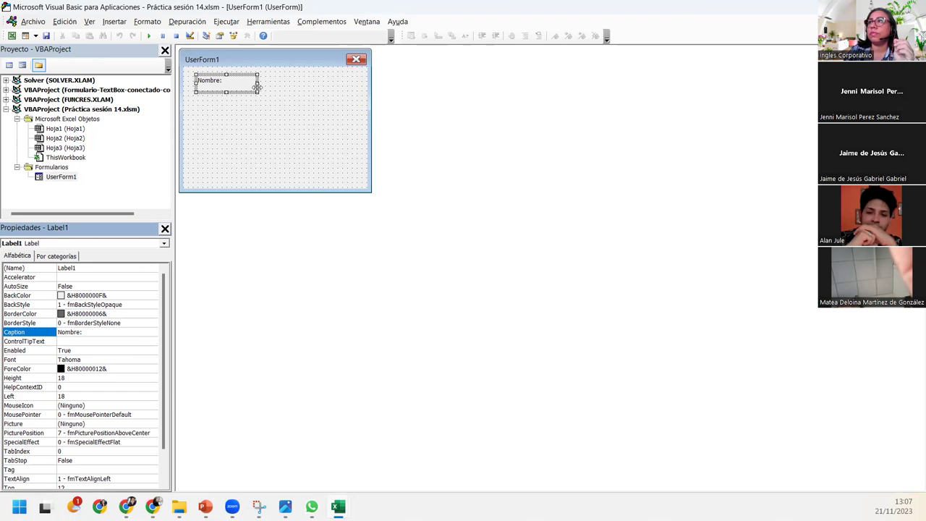
pyautogui.click(257, 83)
pyautogui.moveTo(258, 82); pyautogui.dragTo(237, 83)
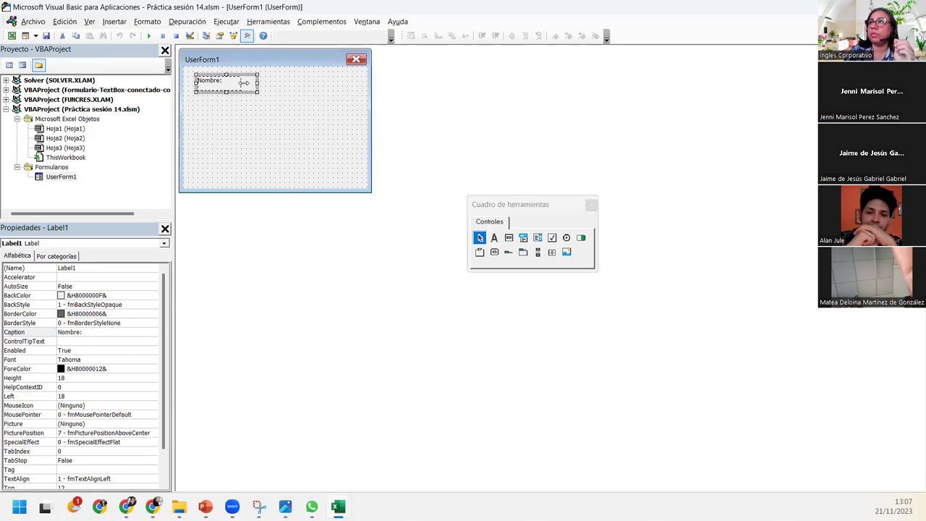
pyautogui.click(231, 107)
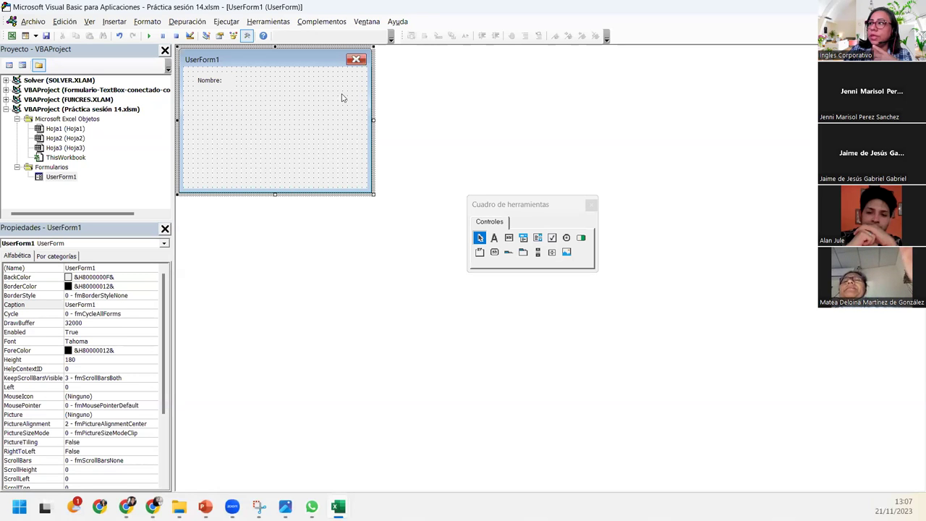
# Draw a second label below it captioned 'Apellido:'.
pyautogui.click(495, 239)
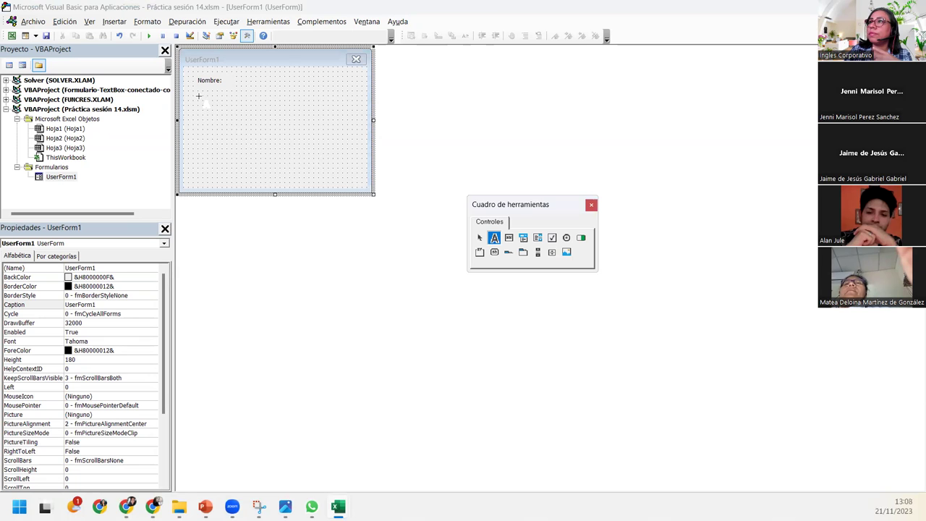
pyautogui.moveTo(196, 94); pyautogui.dragTo(258, 111)
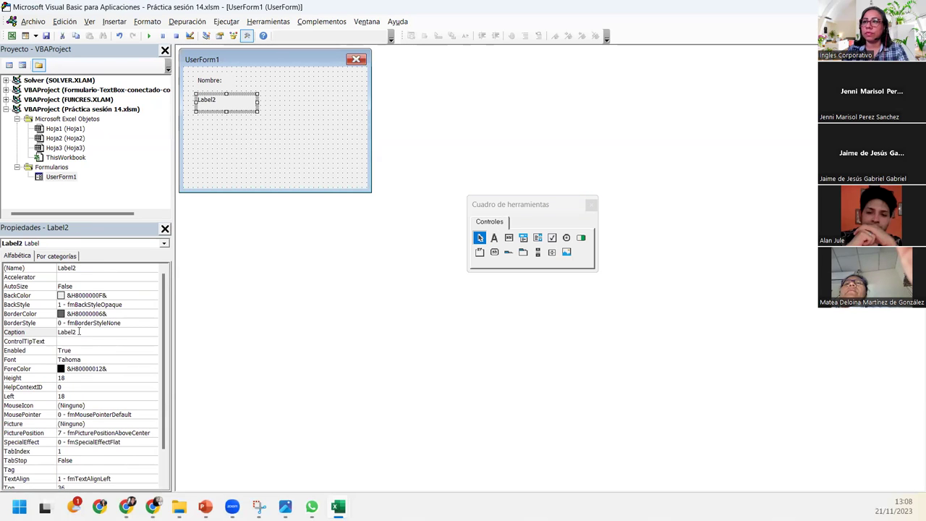
pyautogui.click(45, 332)
pyautogui.write('Ape')
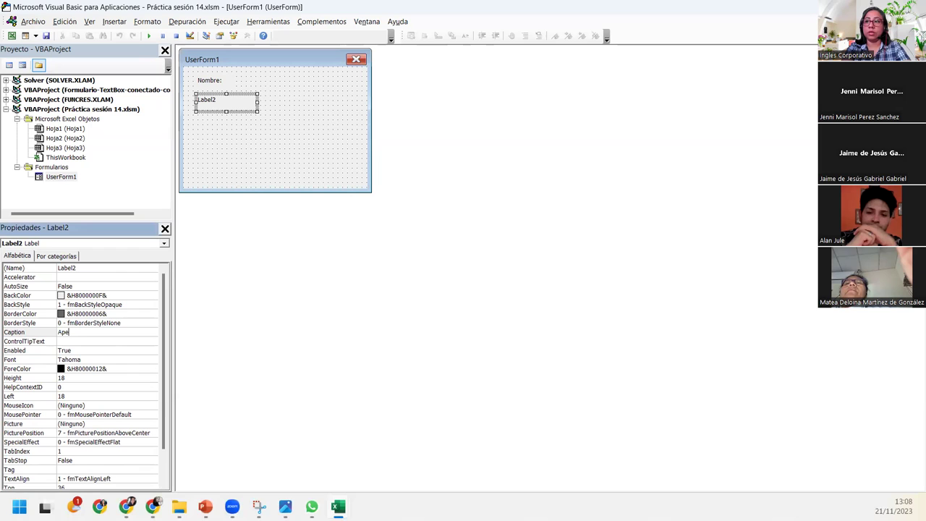
pyautogui.write('llido:')
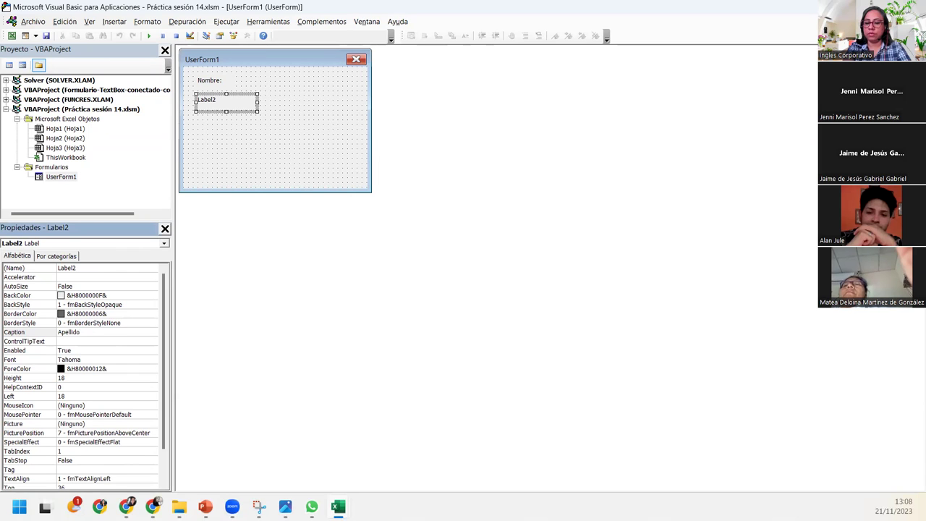
pyautogui.press('Return')
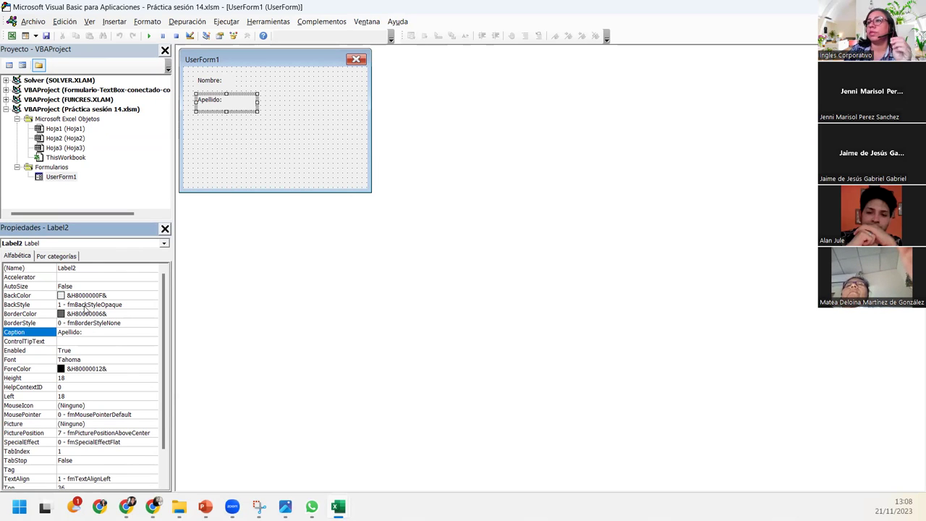
pyautogui.click(257, 102)
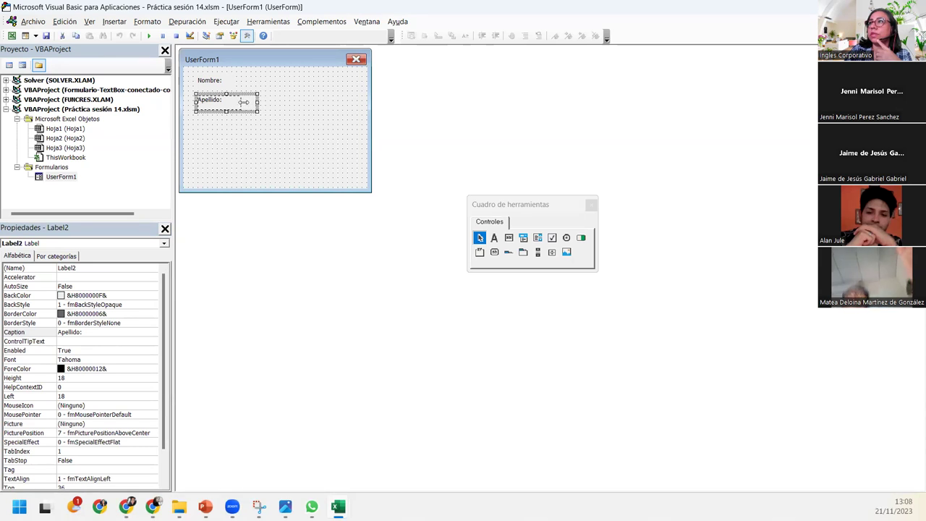
pyautogui.click(228, 137)
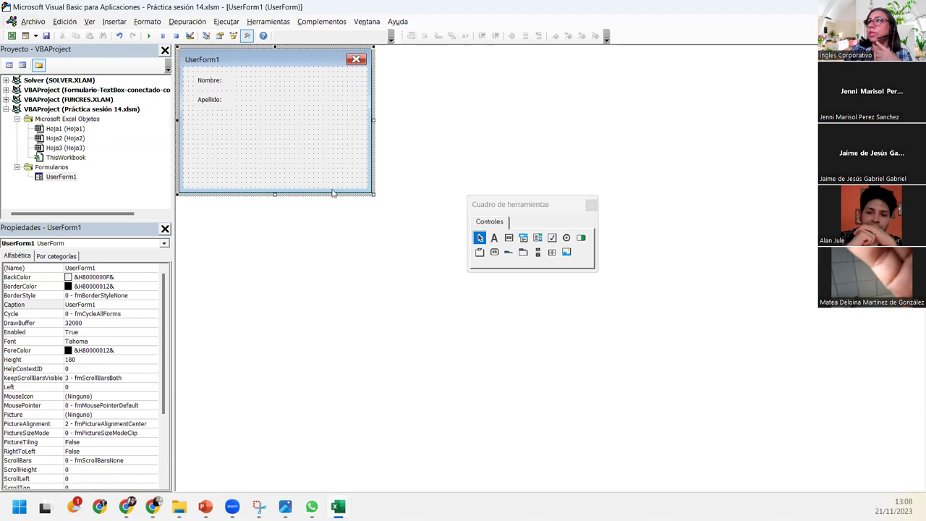
# Add a third label captioned 'Ciudad' below Apellido: and reselect the form.
pyautogui.click(494, 238)
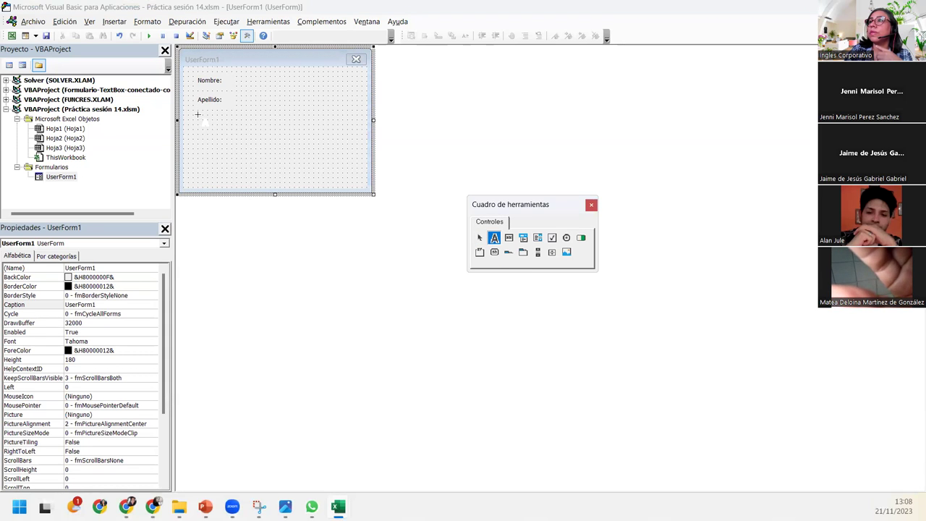
pyautogui.click(197, 114)
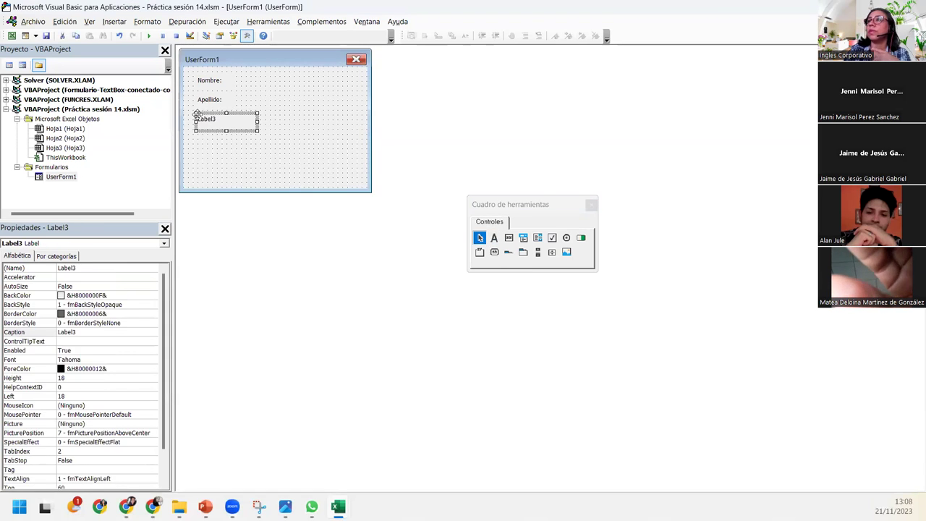
pyautogui.click(110, 335)
pyautogui.write('Ciudad')
pyautogui.press('Return')
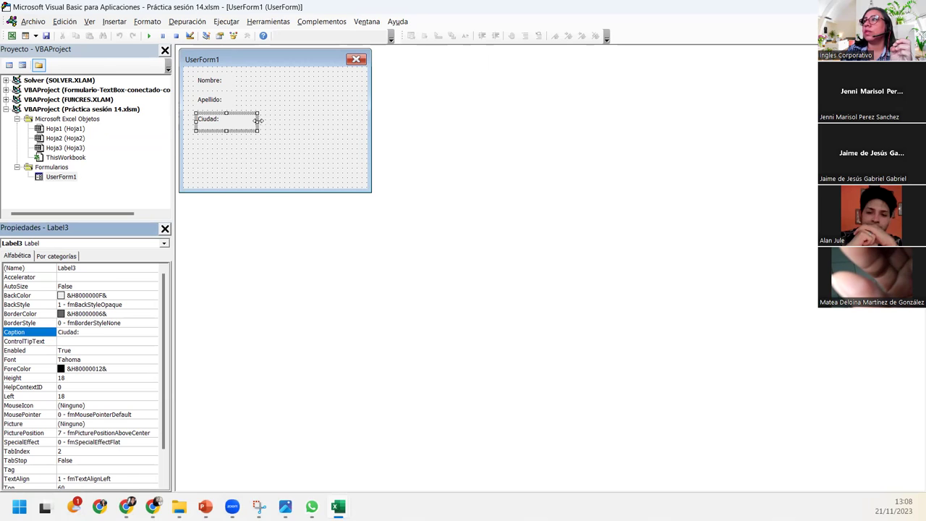
pyautogui.click(254, 120)
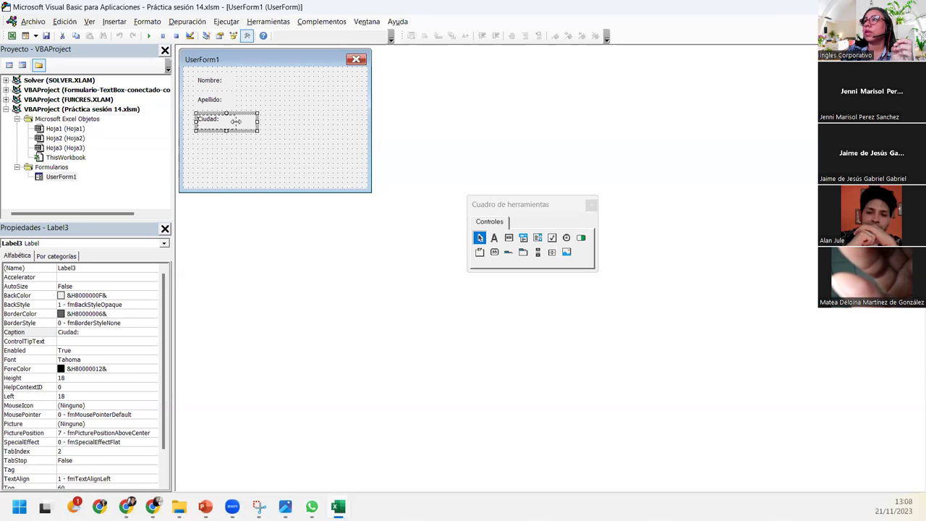
pyautogui.click(261, 140)
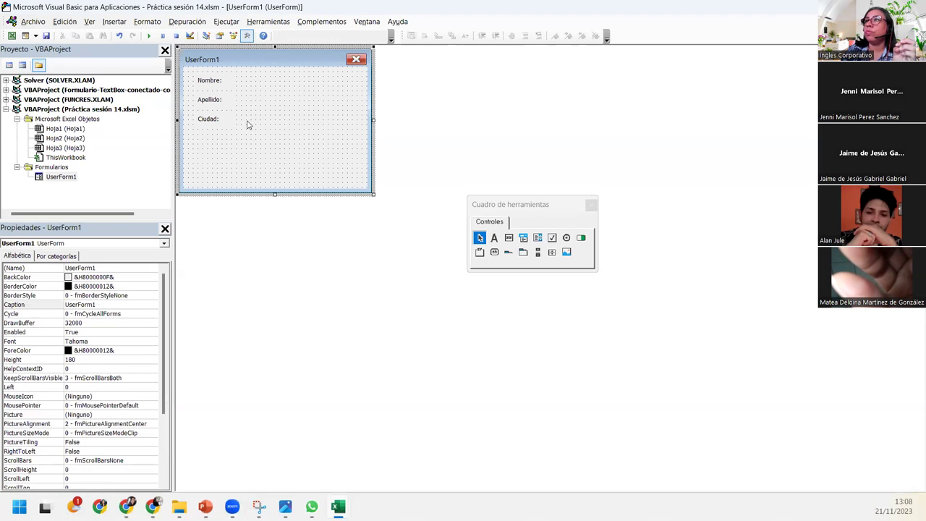
# Drag the controls toolbox next to UserForm1 and its three labels.
pyautogui.click(88, 23)
pyautogui.click(88, 23)
pyautogui.click(88, 23)
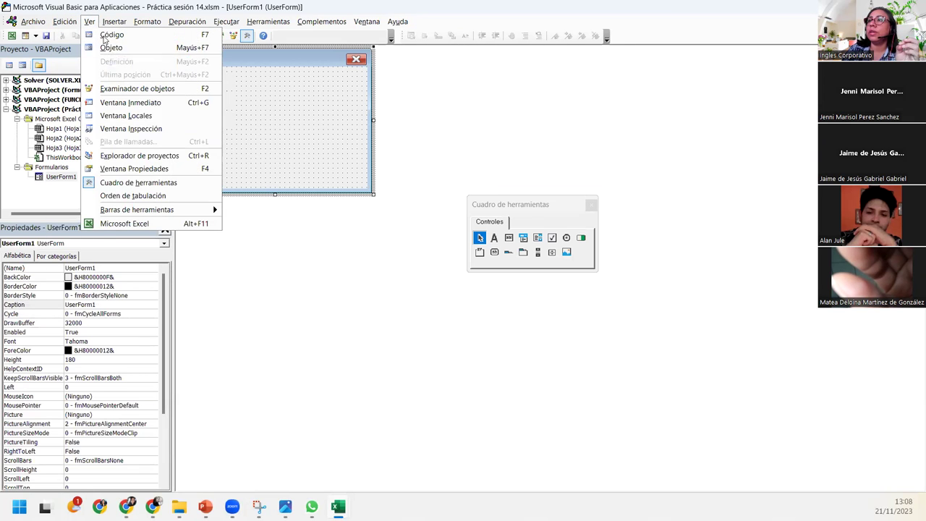
pyautogui.click(314, 170)
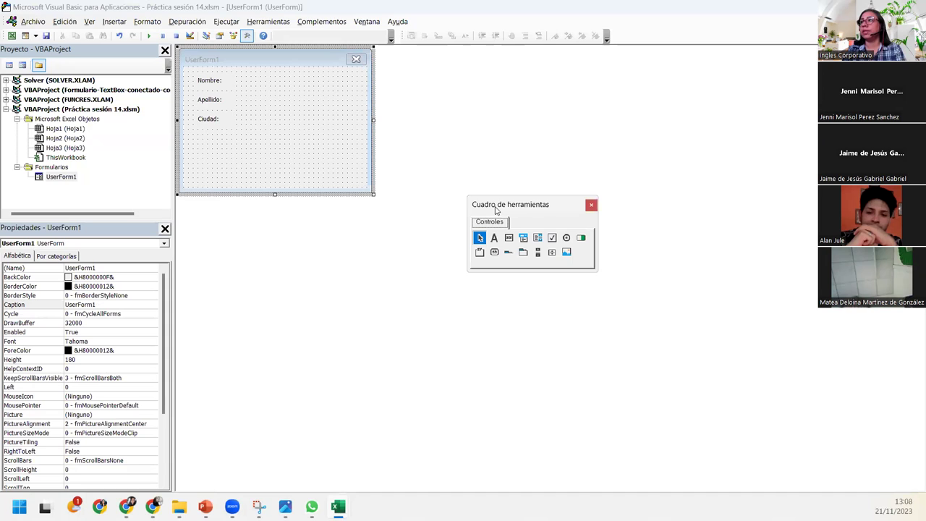
pyautogui.moveTo(534, 210); pyautogui.dragTo(326, 192)
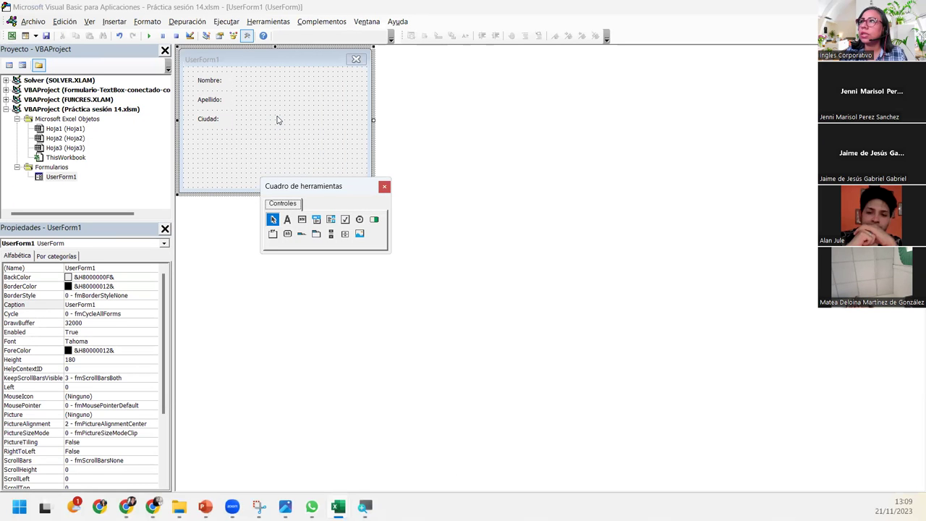
pyautogui.click(222, 168)
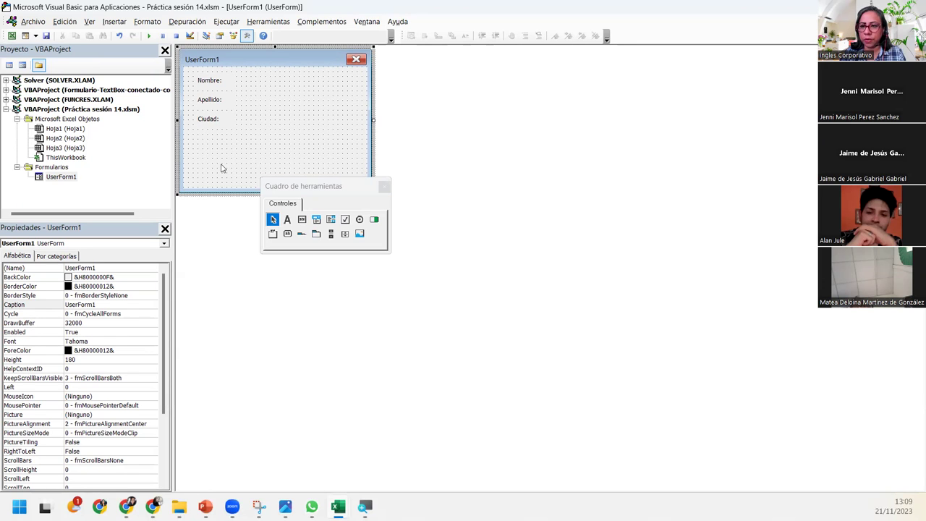
pyautogui.click(113, 21)
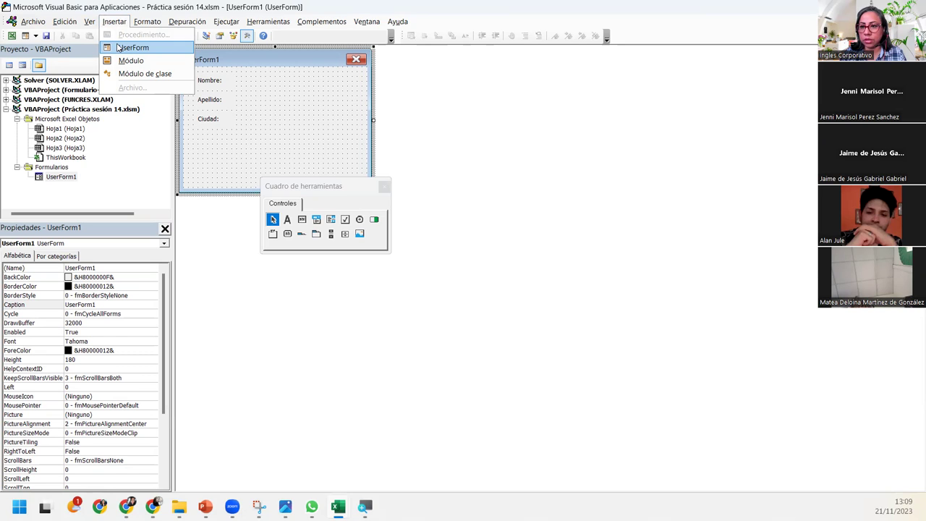
pyautogui.click(201, 184)
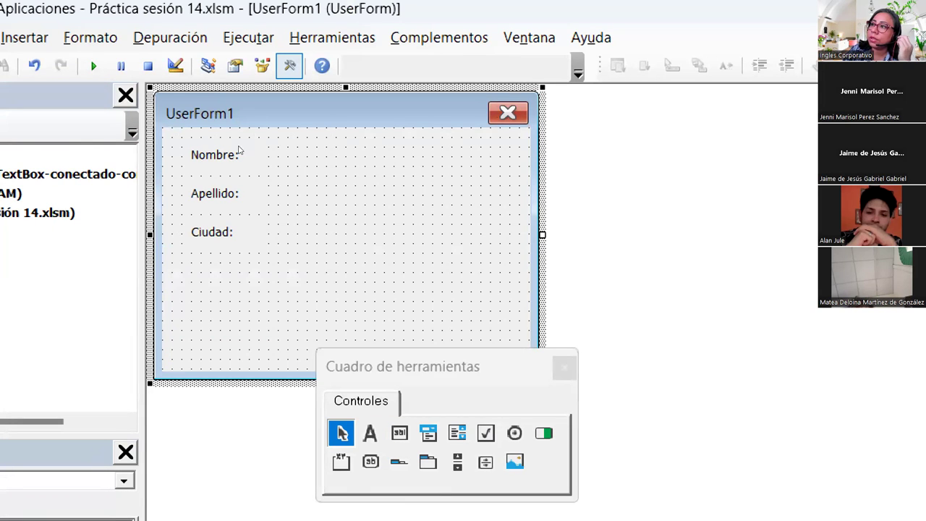
pyautogui.click(369, 433)
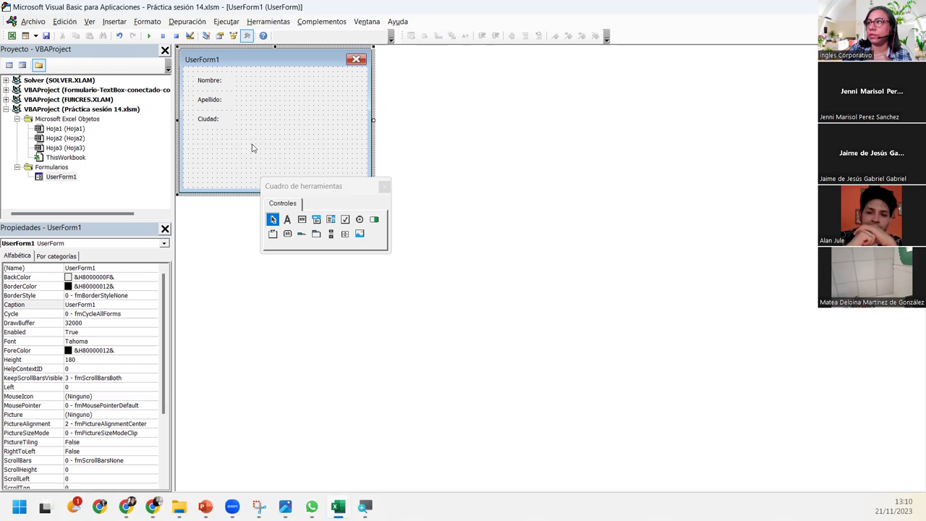
pyautogui.click(302, 219)
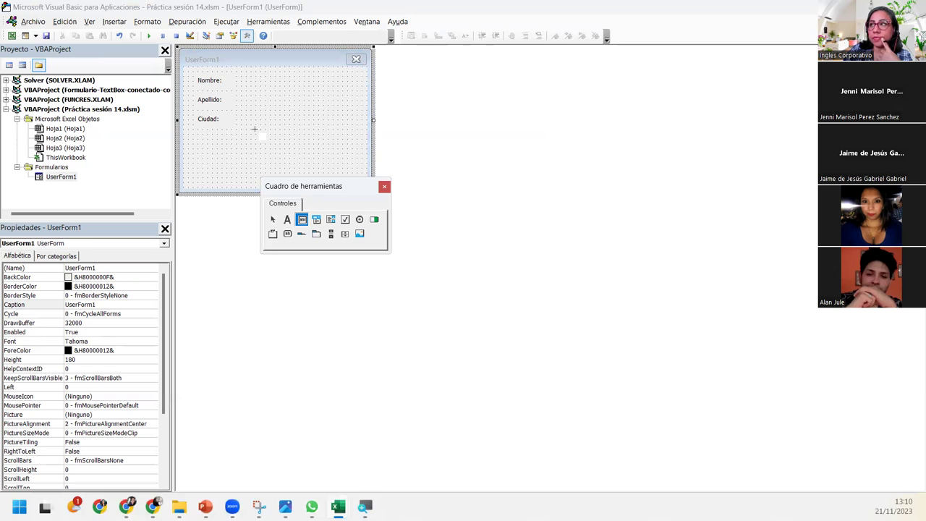
pyautogui.click(274, 221)
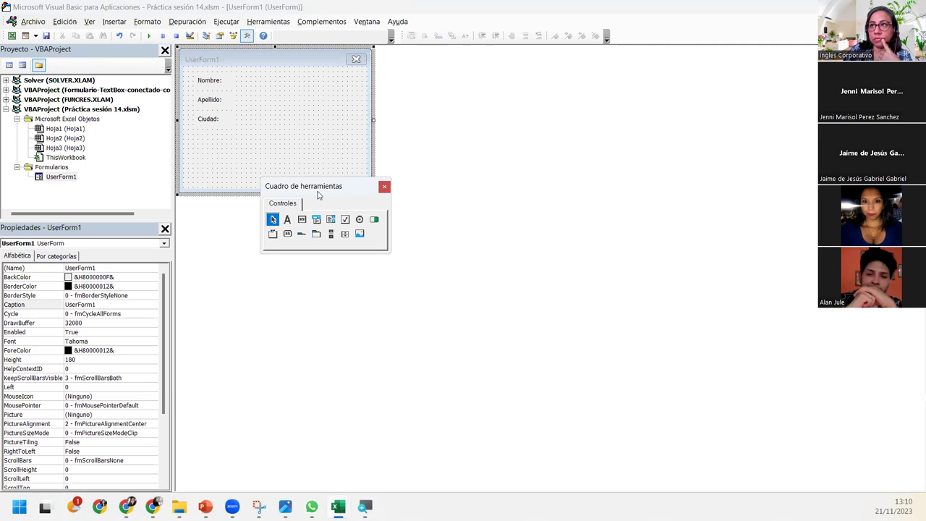
pyautogui.click(108, 232)
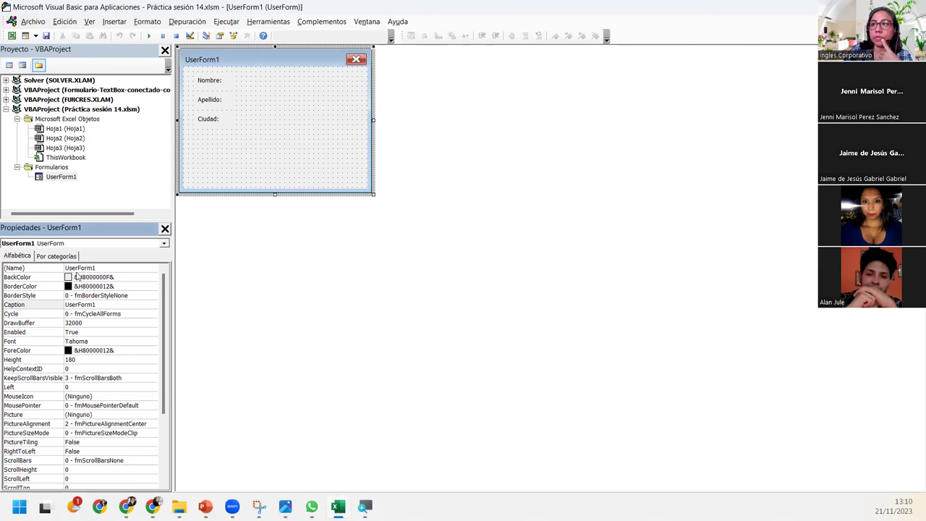
pyautogui.click(89, 21)
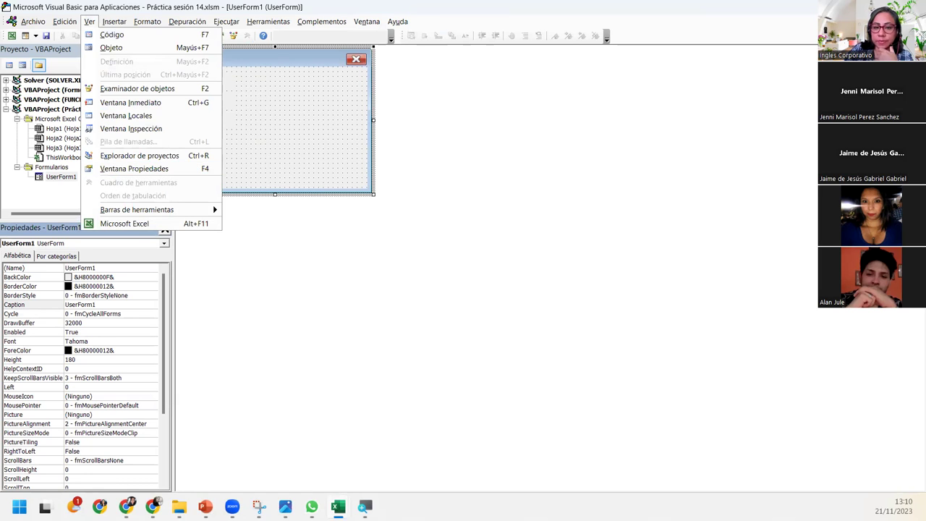
pyautogui.moveTo(147, 21)
pyautogui.click(312, 167)
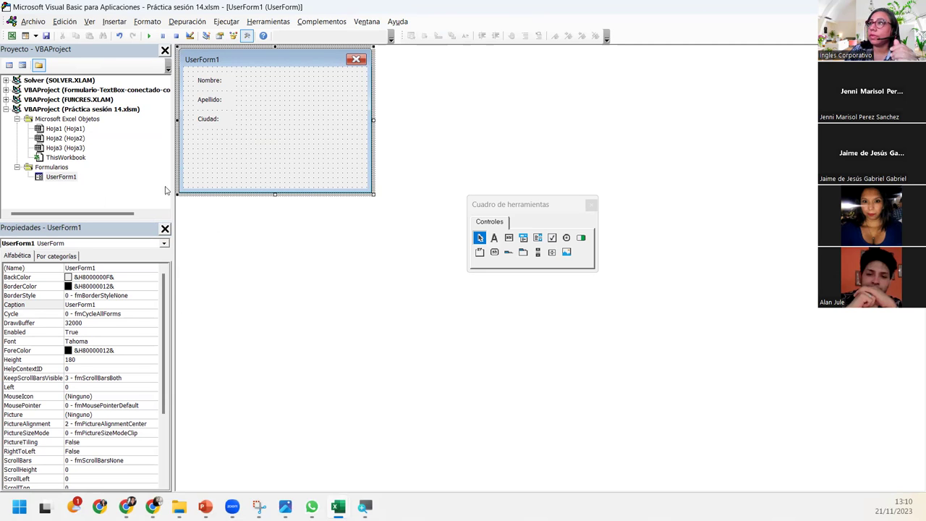
pyautogui.click(498, 211)
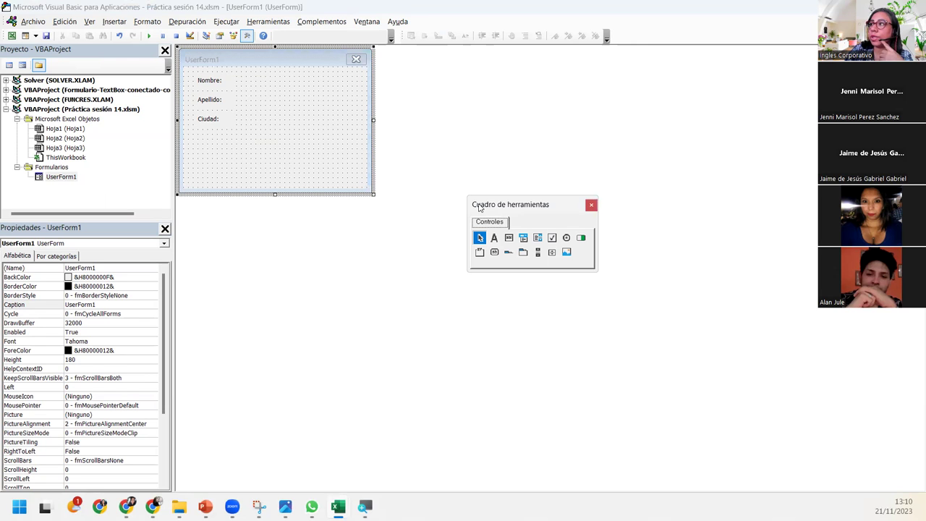
pyautogui.moveTo(479, 209); pyautogui.dragTo(315, 186)
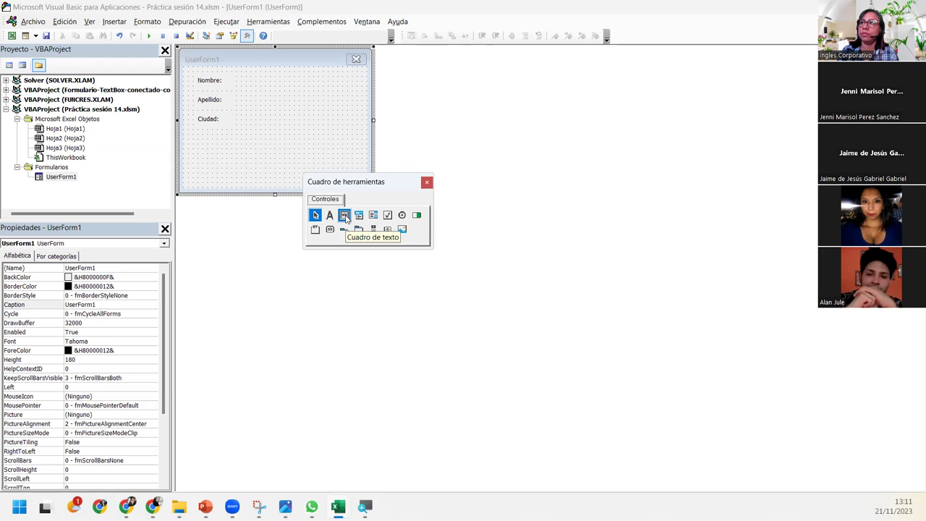
# Place a text box beside each of the Nombre:, Apellido: and Ciudad: labels.
pyautogui.click(346, 217)
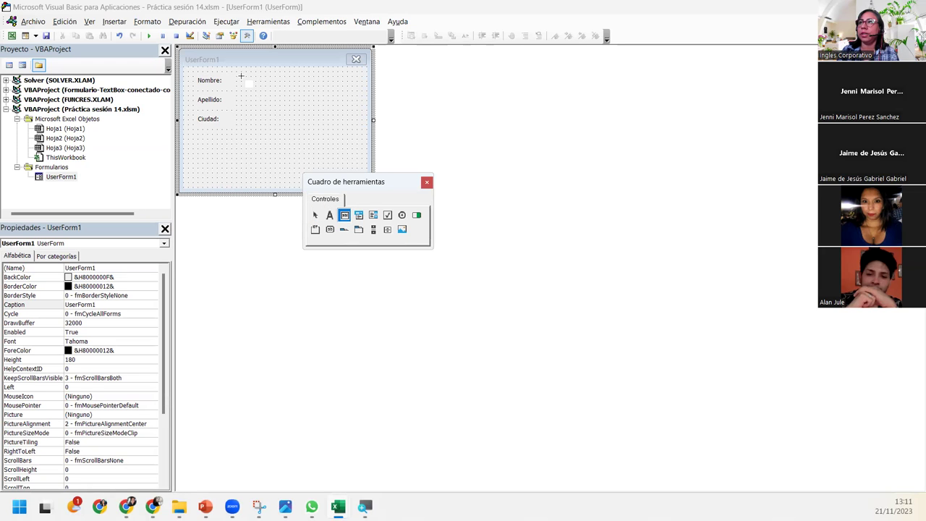
pyautogui.click(239, 75)
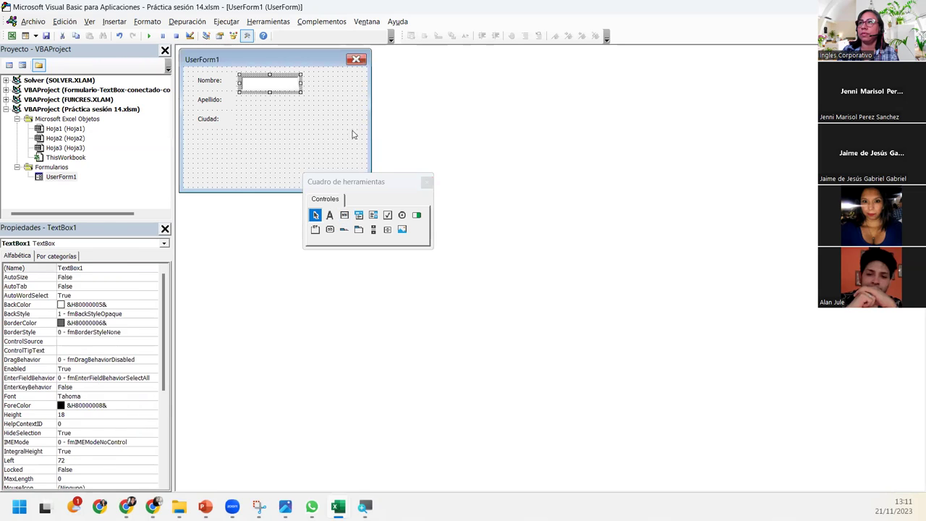
pyautogui.click(344, 216)
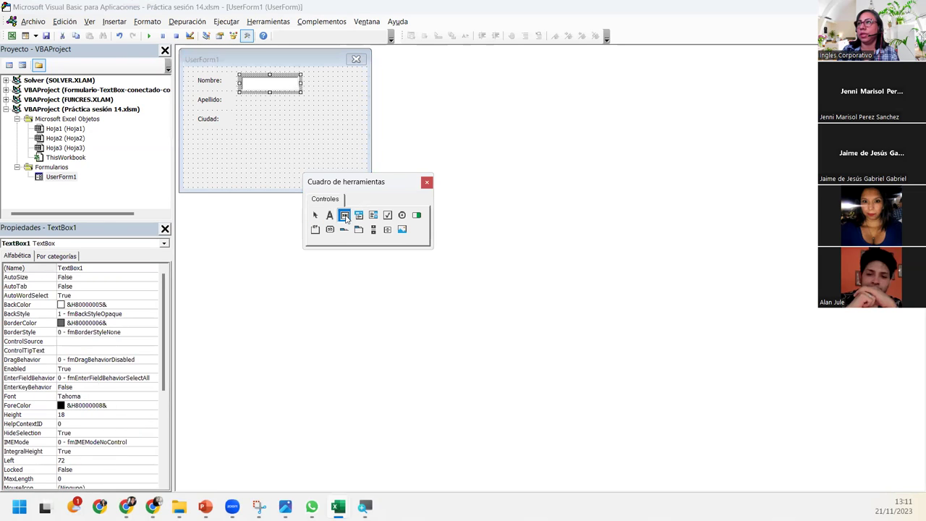
pyautogui.click(240, 94)
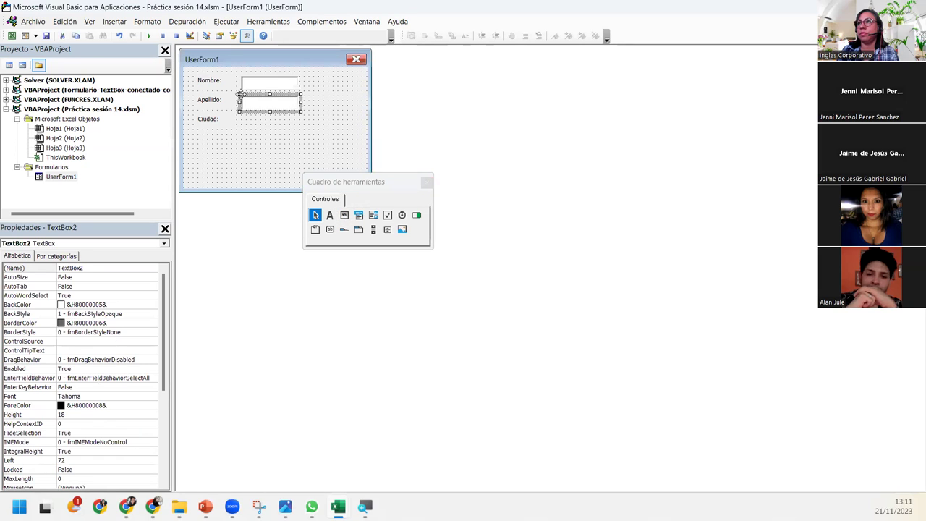
pyautogui.click(344, 215)
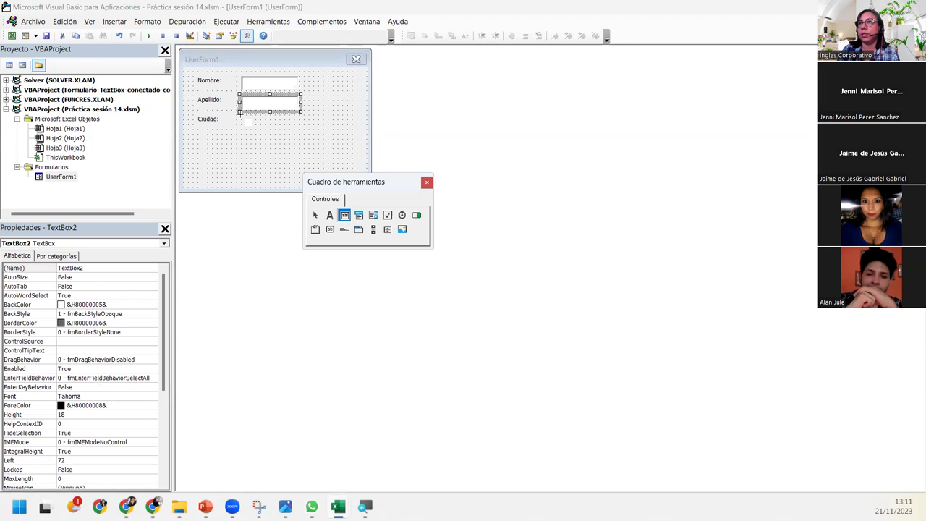
pyautogui.click(239, 113)
# Select the three text boxes together, then shrink the form narrower and to height 142.8.
pyautogui.click(339, 138)
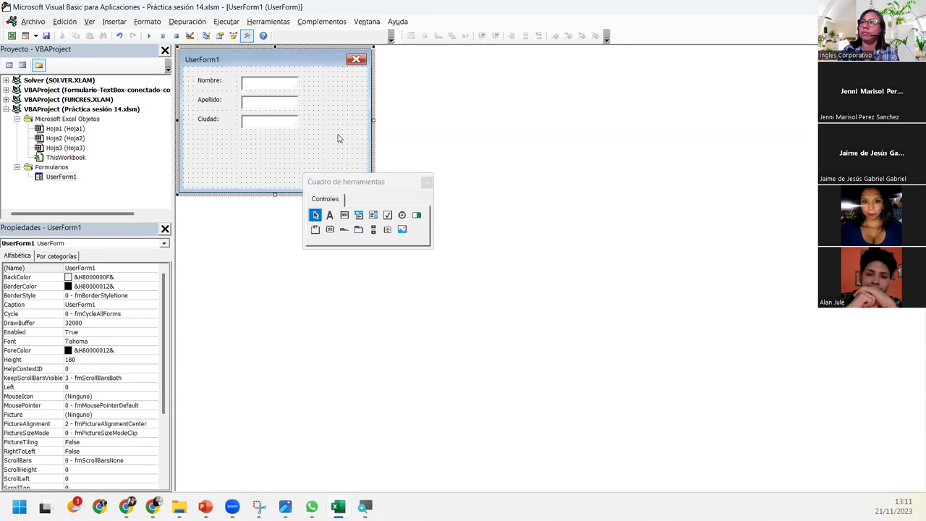
pyautogui.moveTo(287, 144); pyautogui.dragTo(271, 78)
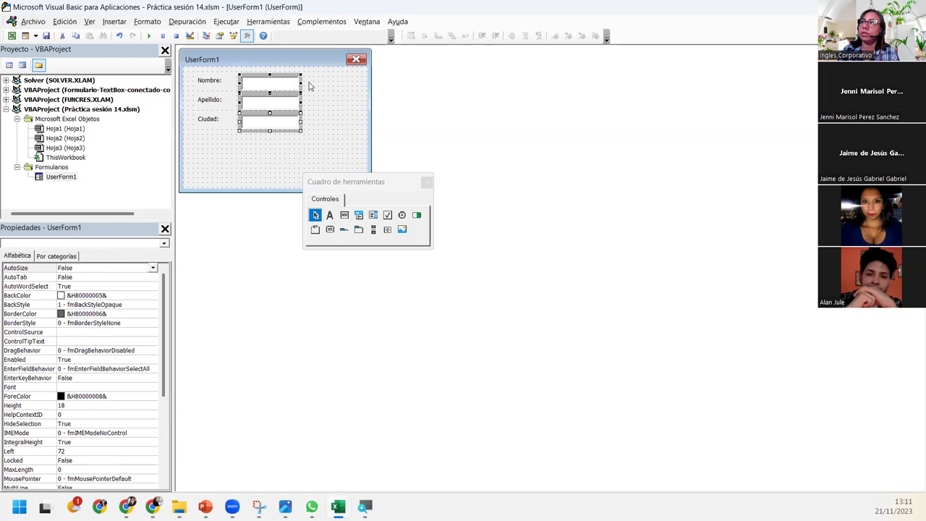
pyautogui.click(306, 123)
pyautogui.moveTo(238, 72)
pyautogui.mouseDown()
pyautogui.moveTo(306, 134)
pyautogui.moveTo(330, 125)
pyautogui.mouseUp()
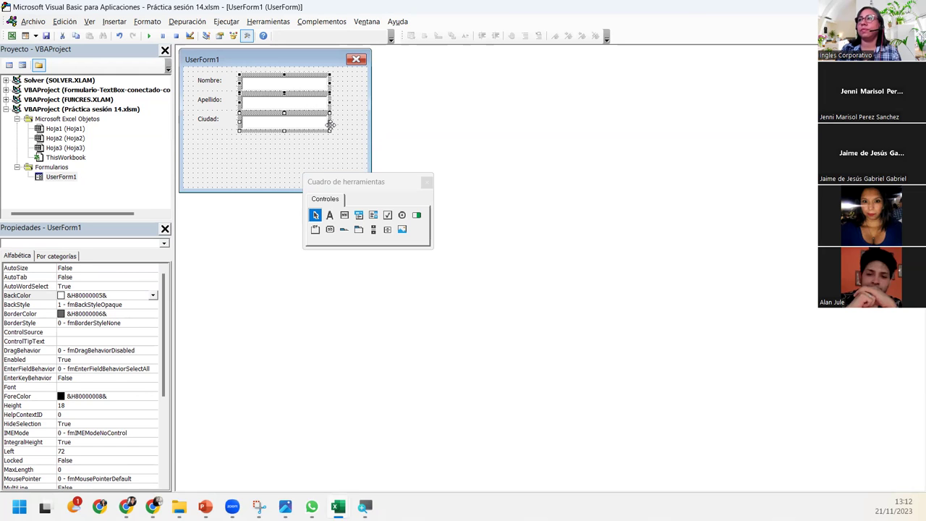
pyautogui.click(243, 151)
pyautogui.moveTo(380, 181); pyautogui.dragTo(524, 181)
pyautogui.click(357, 127)
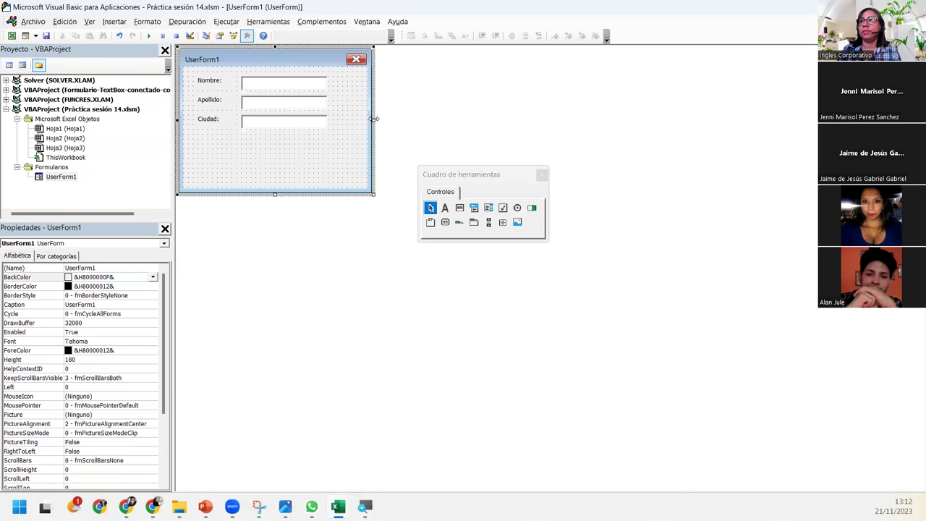
pyautogui.moveTo(373, 119); pyautogui.dragTo(345, 121)
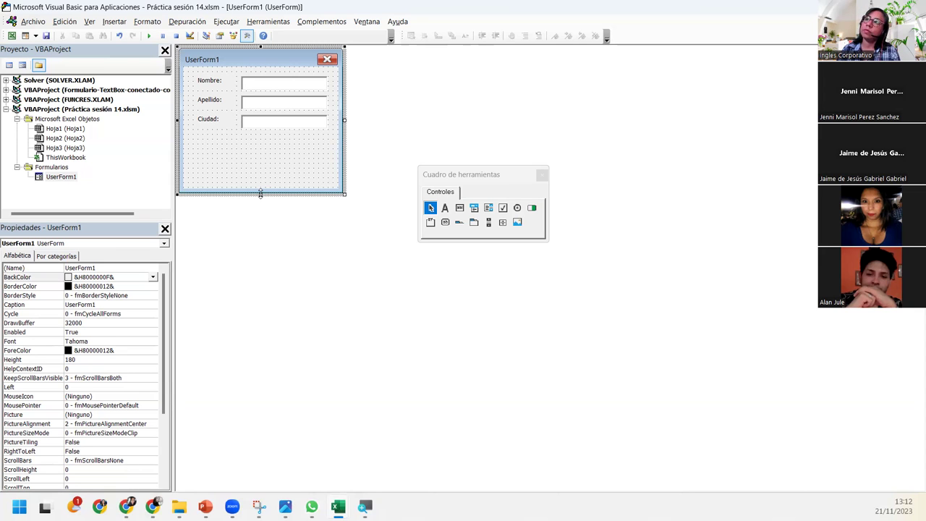
pyautogui.moveTo(261, 193); pyautogui.dragTo(280, 166)
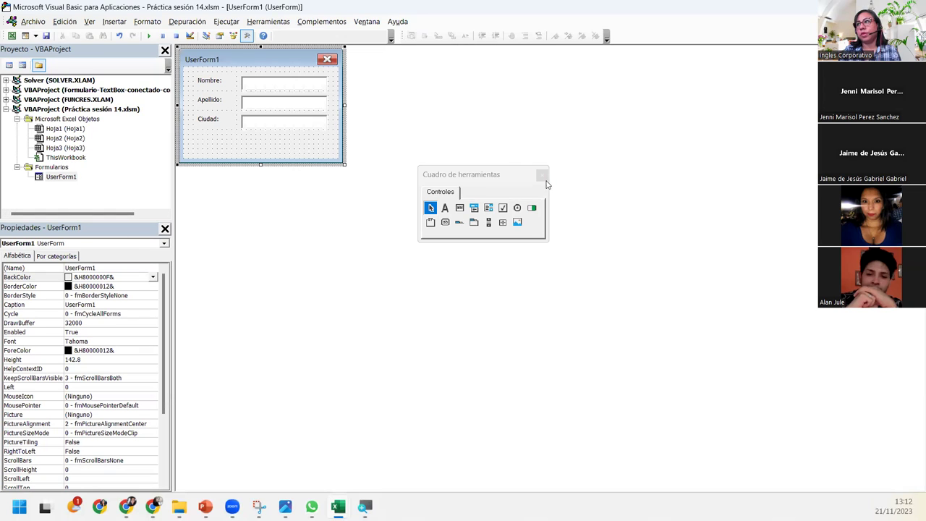
# Place two command buttons side by side beneath the Ciudad field on UserForm1.
pyautogui.click(445, 223)
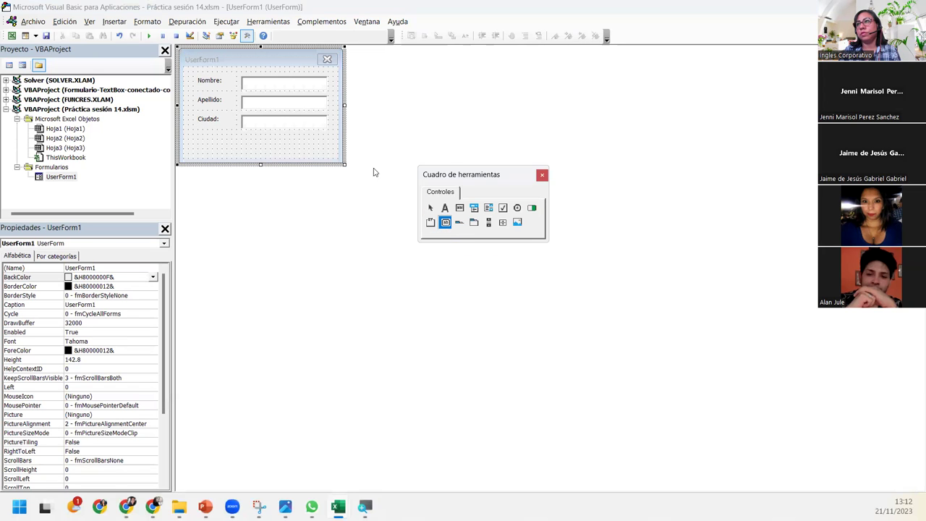
pyautogui.click(196, 134)
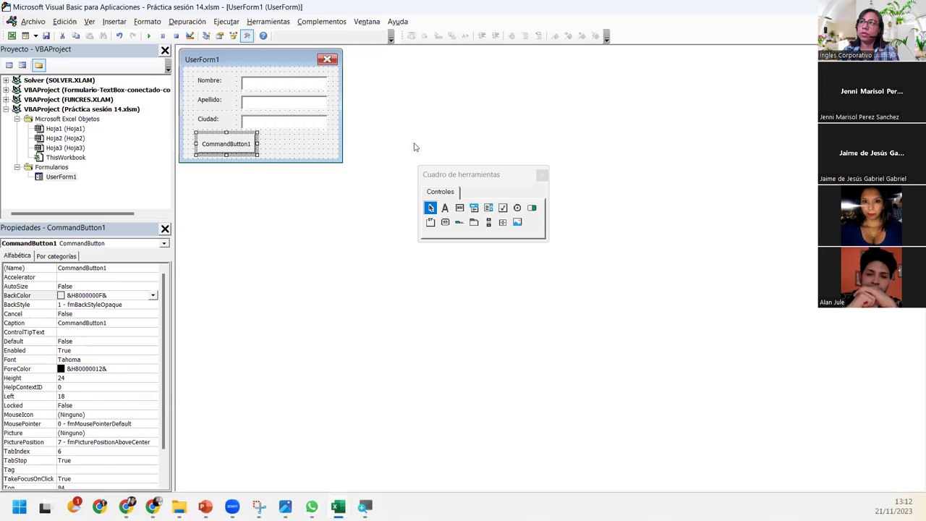
pyautogui.click(446, 223)
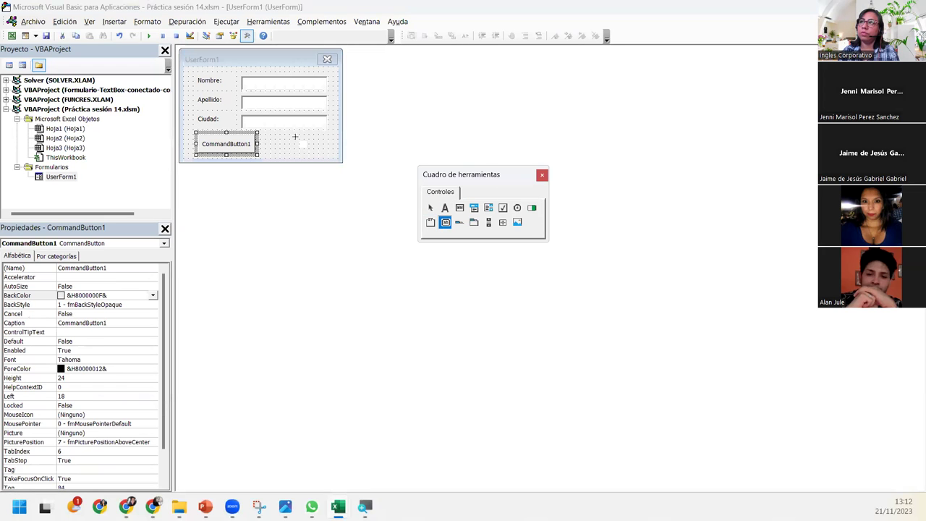
pyautogui.click(270, 134)
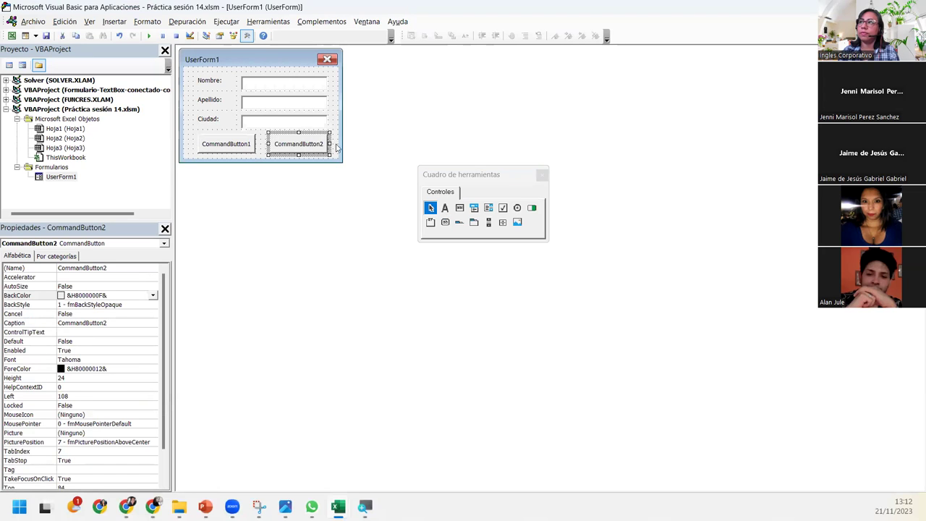
# Select the form, then the first command button, then the Nombre text box.
pyautogui.click(335, 150)
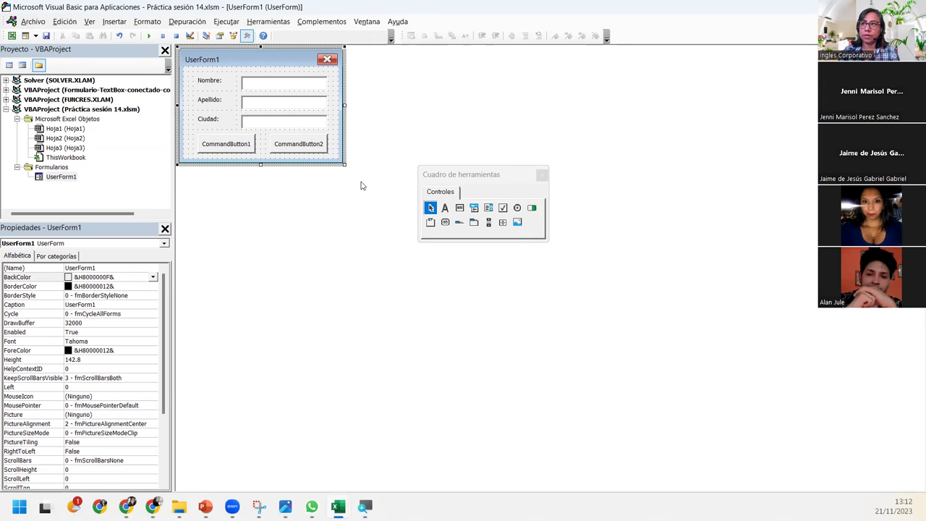
pyautogui.click(224, 151)
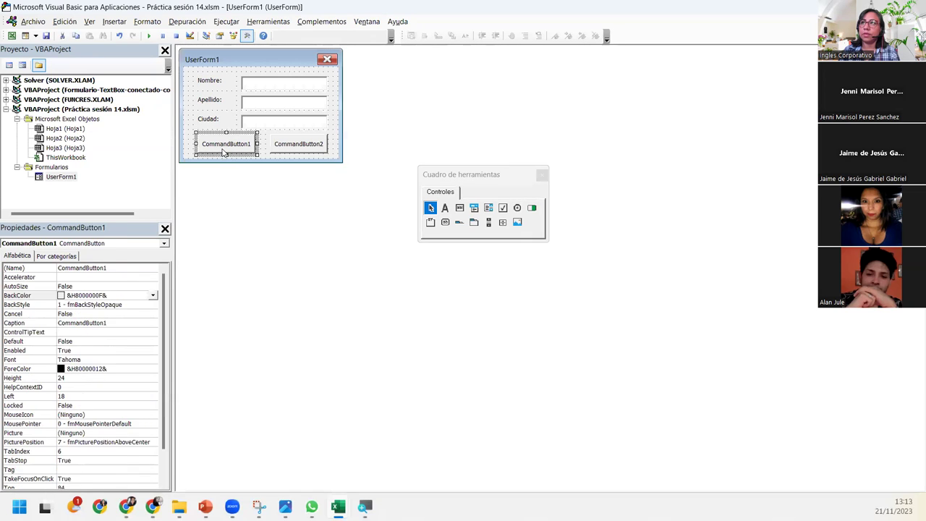
pyautogui.click(279, 87)
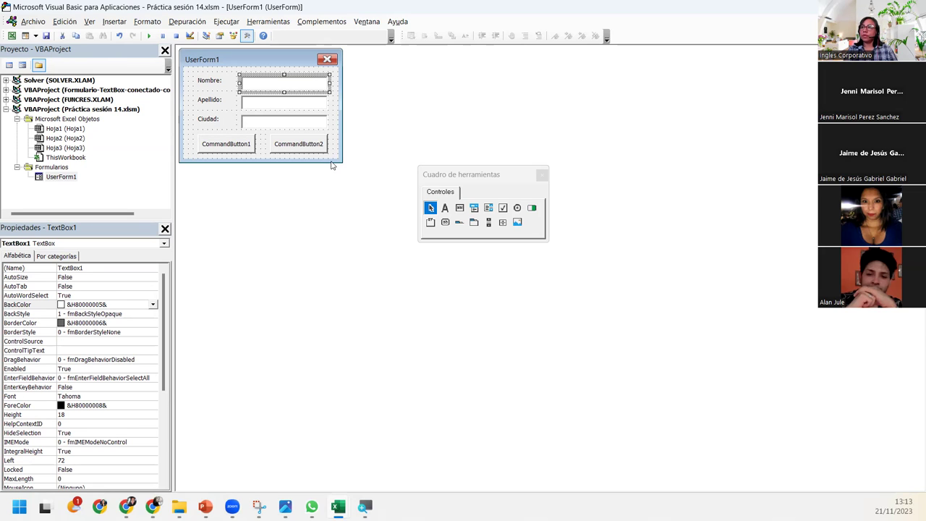
# Stretch UserForm1 slightly taller and set TextBox1's (Name) to TxtNombre.
pyautogui.click(266, 158)
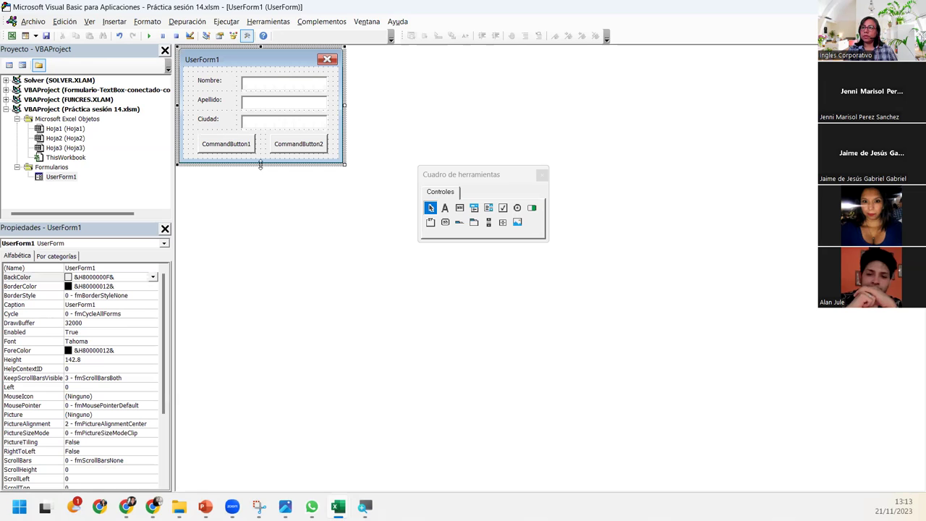
pyautogui.moveTo(261, 164); pyautogui.dragTo(260, 167)
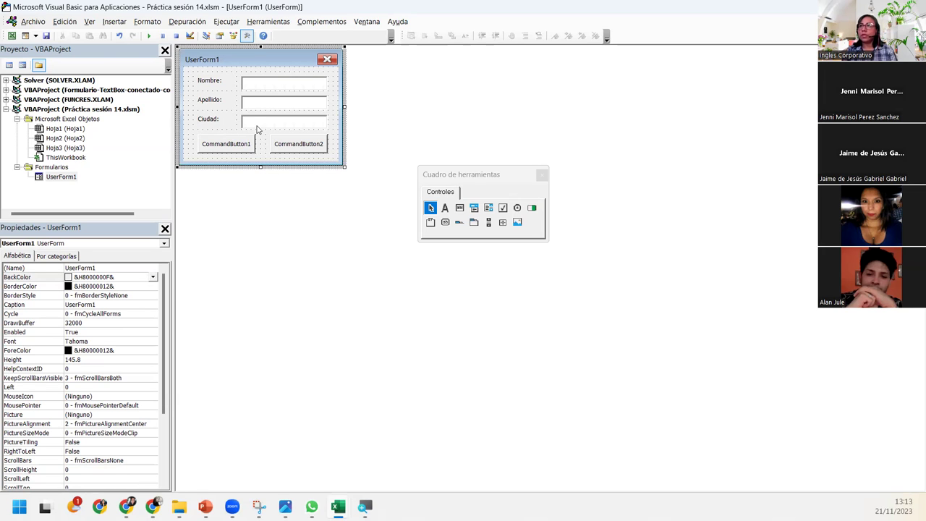
pyautogui.click(273, 84)
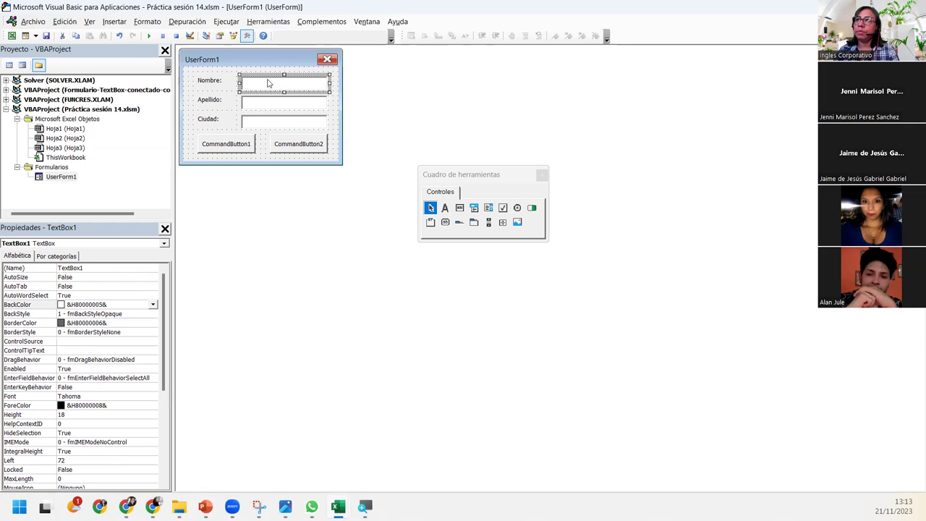
pyautogui.click(99, 268)
pyautogui.doubleClick(99, 268)
pyautogui.write('TxtNombre')
pyautogui.press('Return')
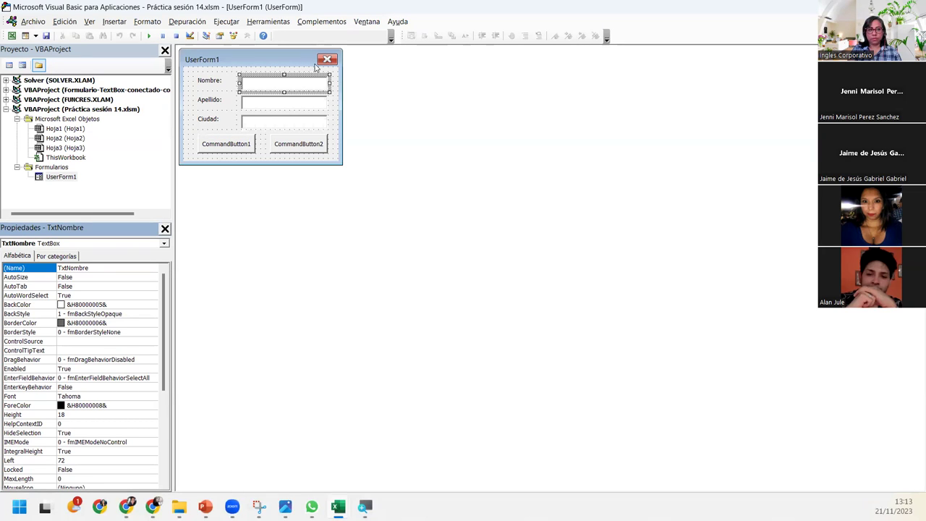
# Rename the Apellido text box from TextBox2 to TxtApellido.
pyautogui.click(282, 111)
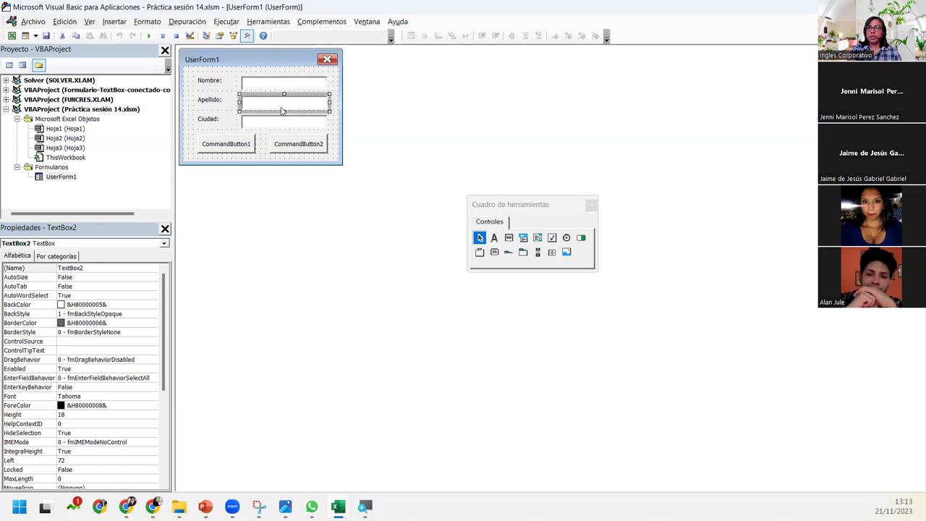
pyautogui.click(100, 271)
pyautogui.click(99, 271)
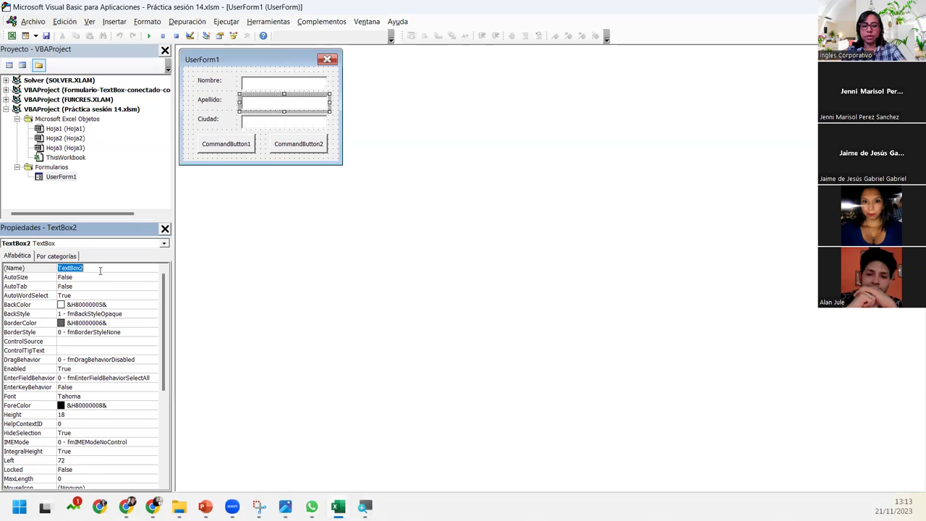
pyautogui.write('Txt')
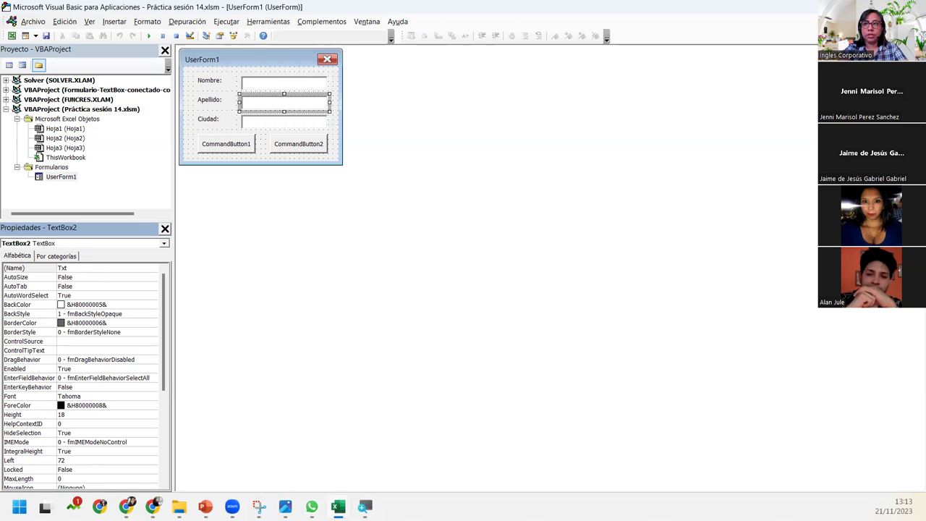
pyautogui.write('Apellido')
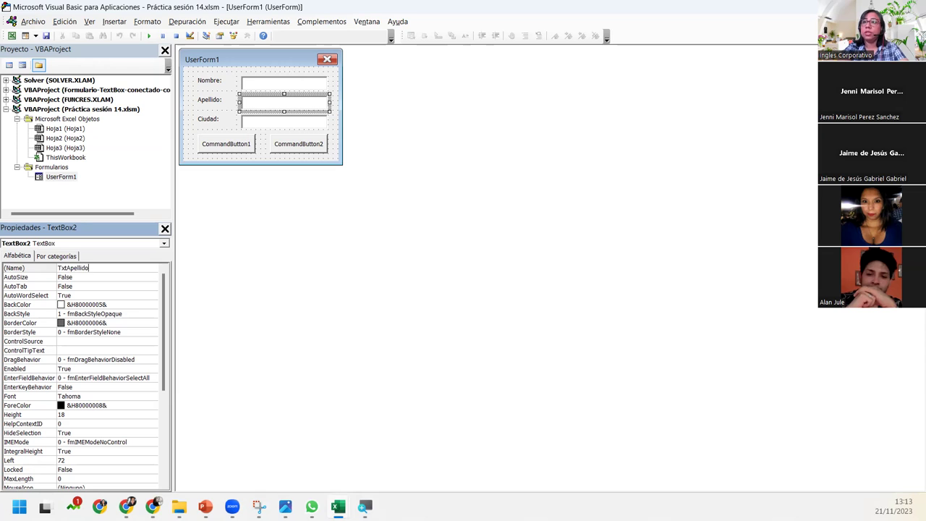
pyautogui.press('Return')
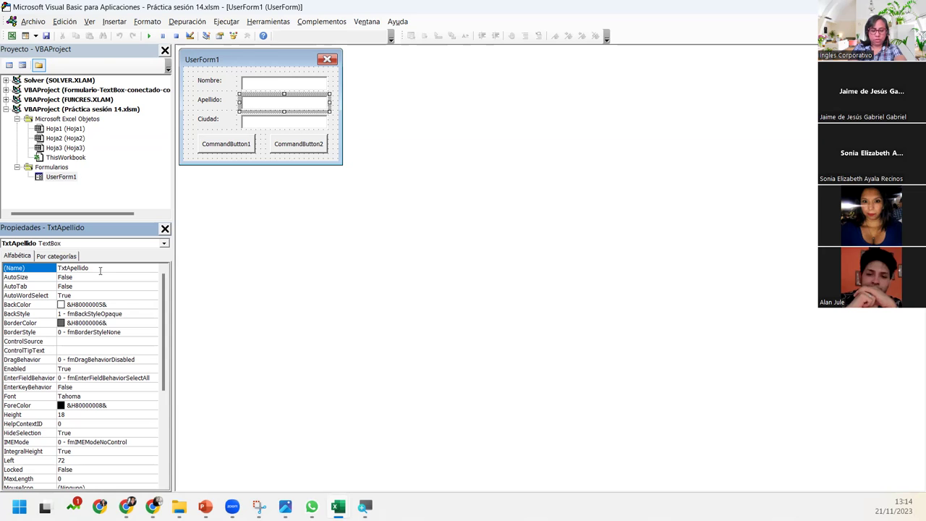
# Rename the Ciudad text box from TextBox3 to TxtCiudad.
pyautogui.click(288, 125)
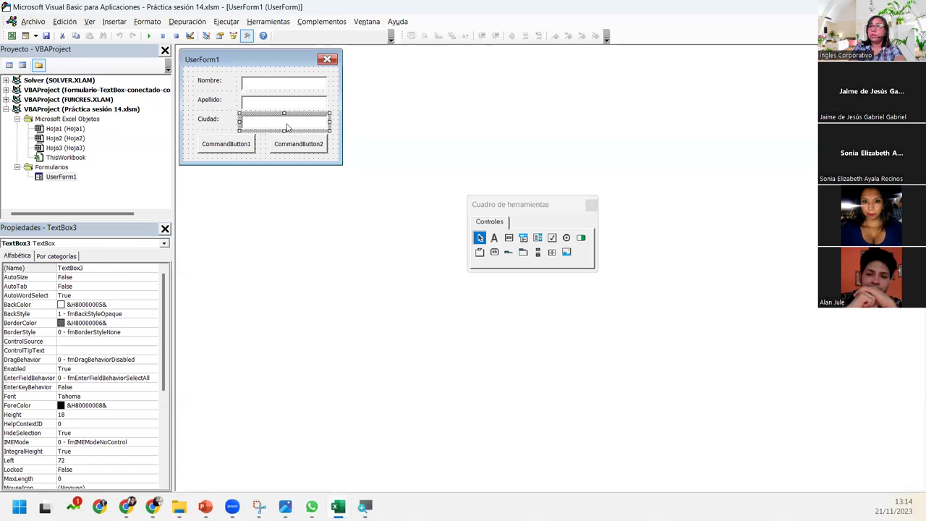
pyautogui.click(112, 268)
pyautogui.write('Txt')
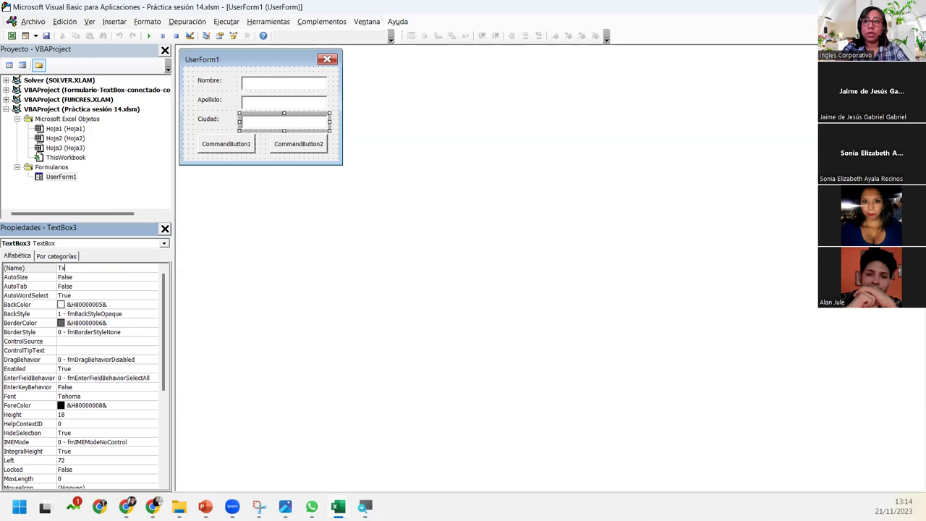
pyautogui.write('Ciudad')
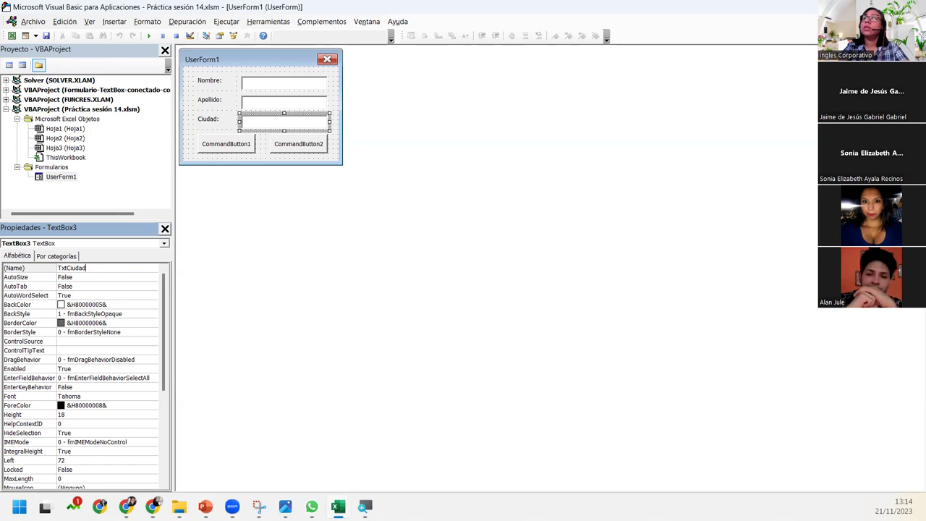
pyautogui.press('Return')
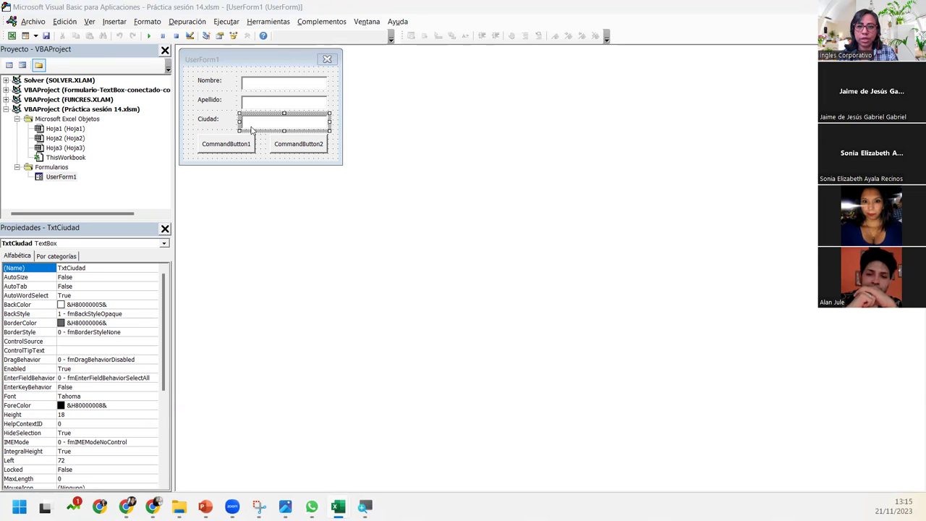
# Set CommandButton1's (Name) to BotonGuardar and its Caption to Guardar.
pyautogui.click(245, 150)
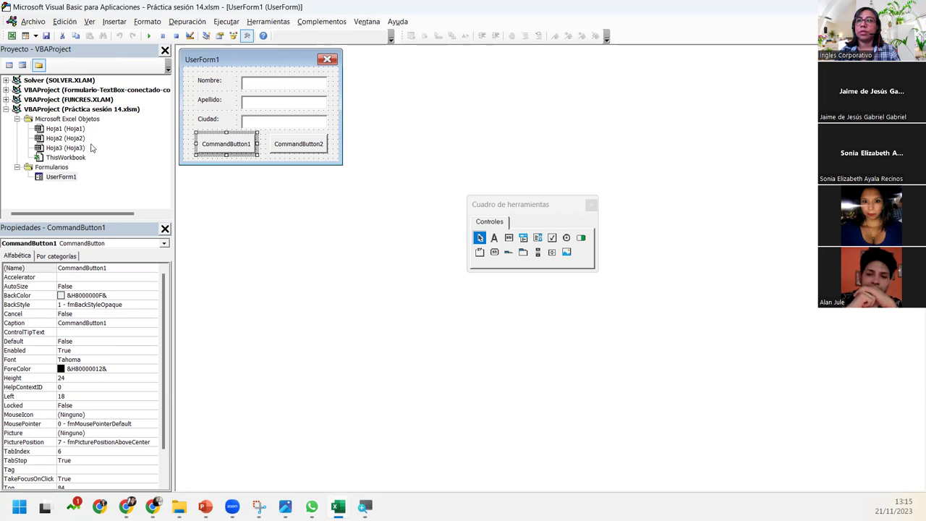
pyautogui.click(116, 268)
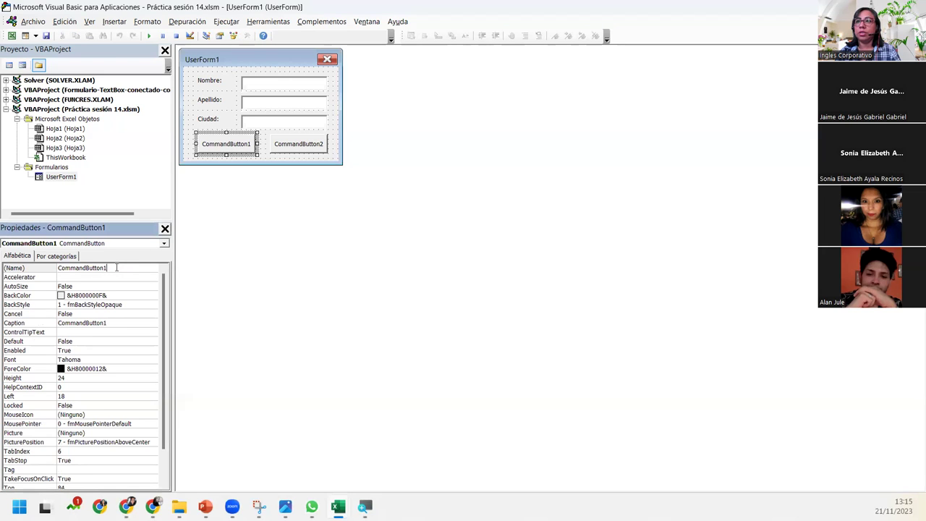
pyautogui.doubleClick(115, 268)
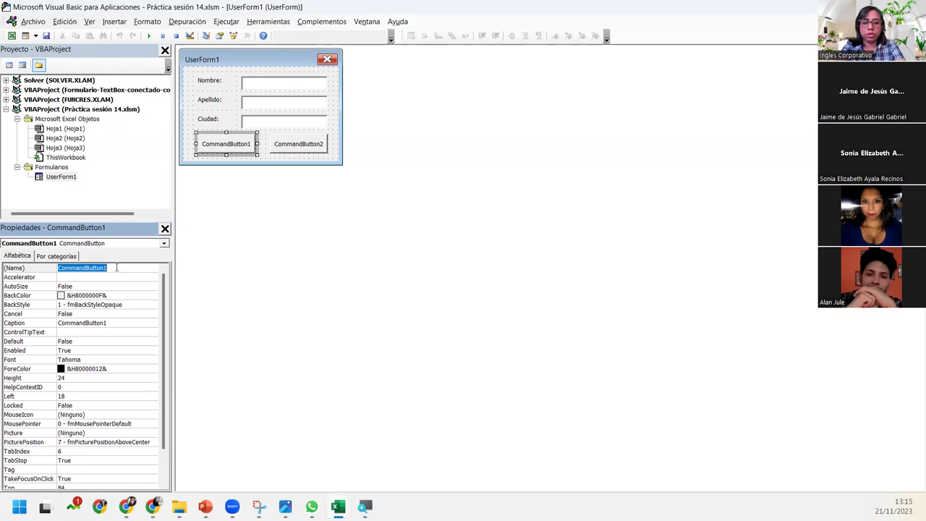
pyautogui.write('BotonGuardar')
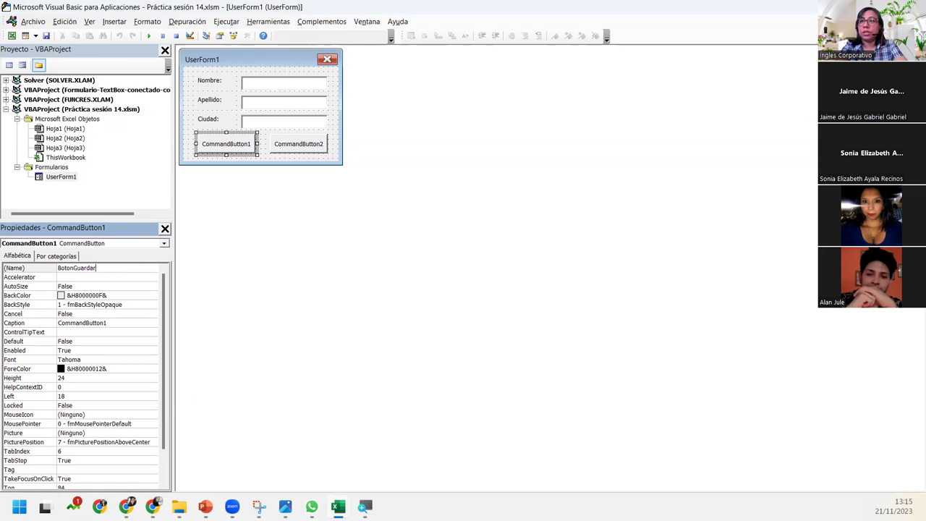
pyautogui.press('Return')
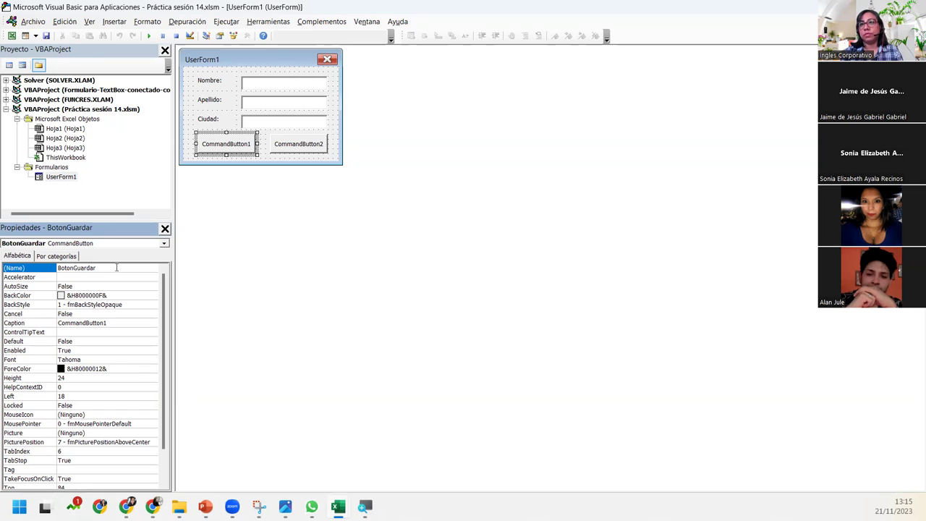
pyautogui.doubleClick(122, 324)
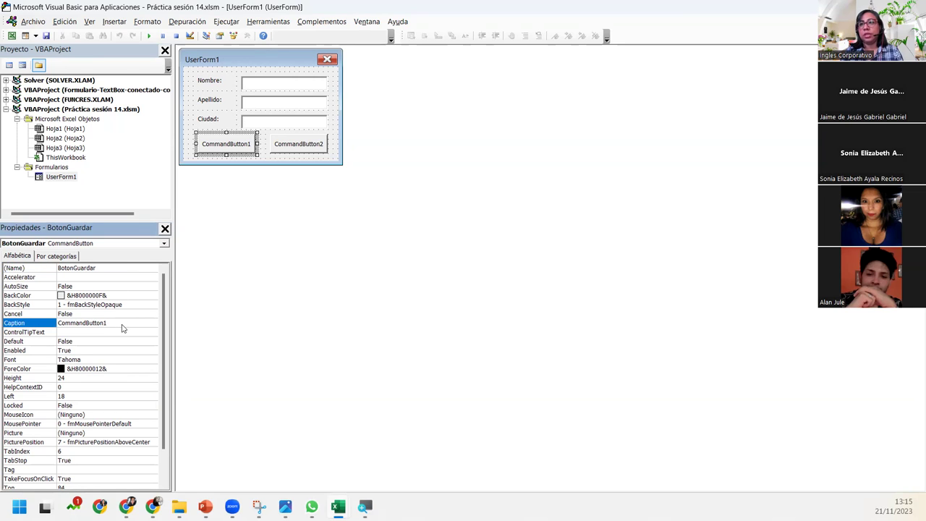
pyautogui.write('Guardar')
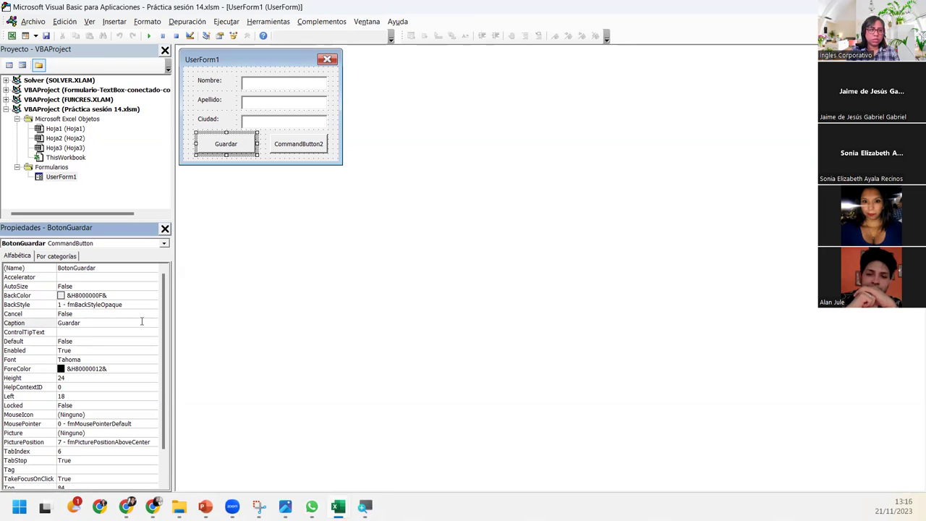
# Name CommandButton2 BotonSalir, correcting the initially typed BotonCancelar.
pyautogui.click(299, 148)
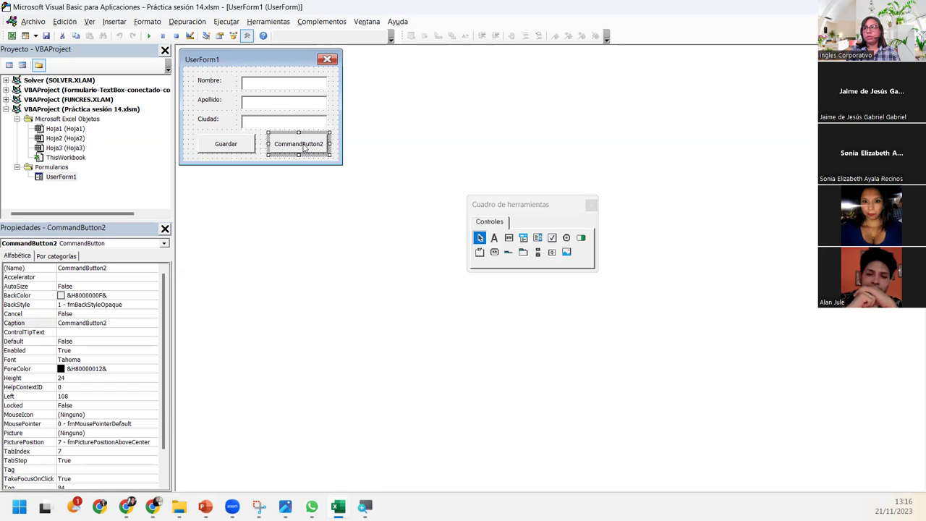
pyautogui.click(129, 268)
pyautogui.doubleClick(120, 267)
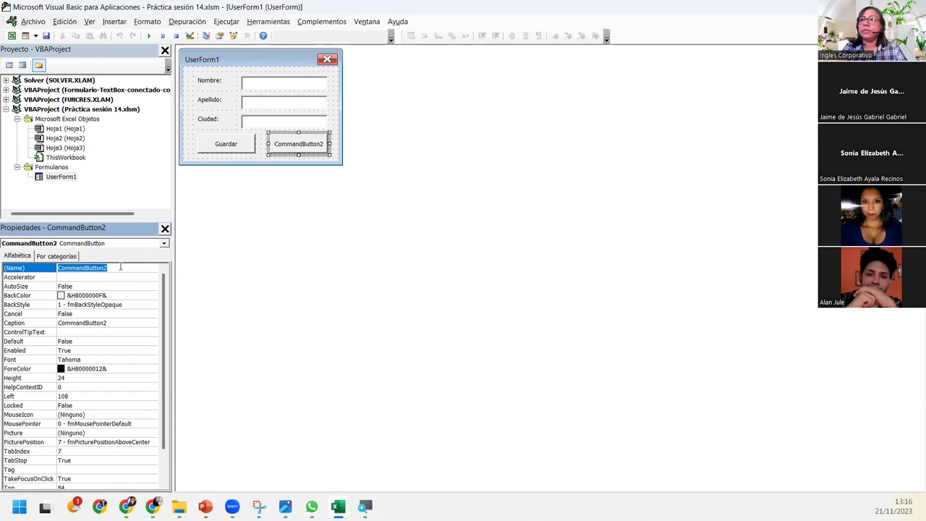
pyautogui.write('B')
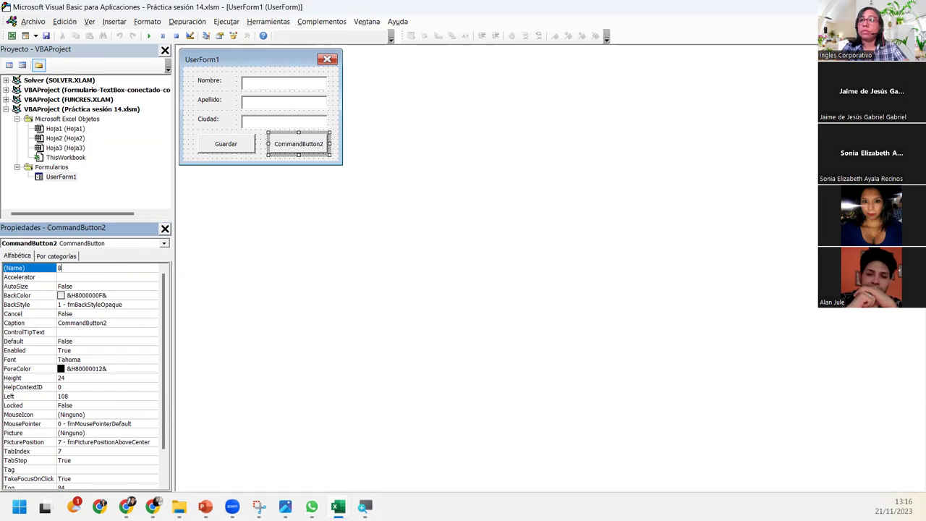
pyautogui.write('otonCancelar')
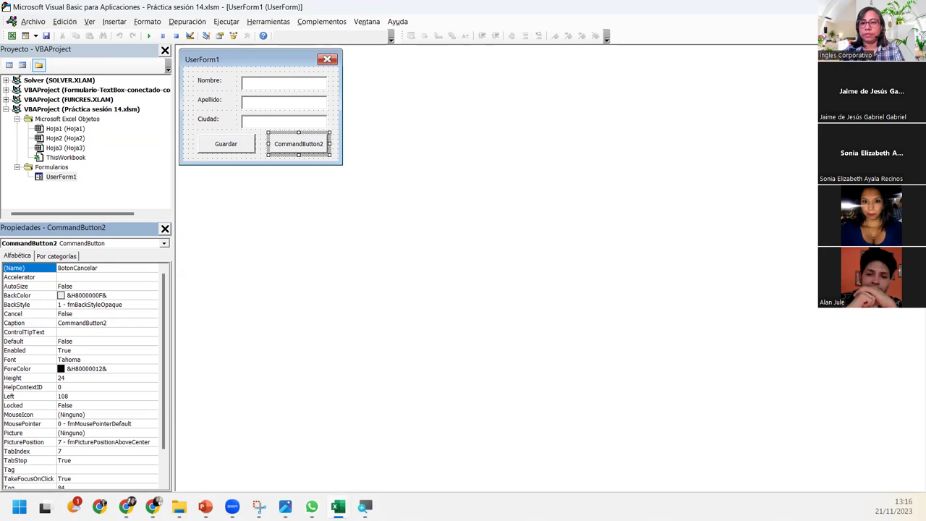
pyautogui.click(112, 323)
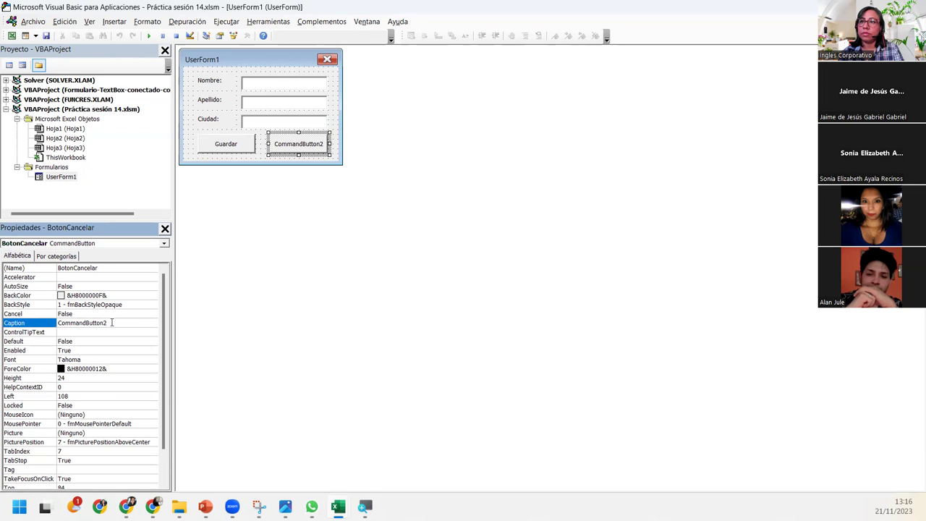
pyautogui.click(97, 267)
pyautogui.moveTo(97, 268); pyautogui.dragTo(73, 268)
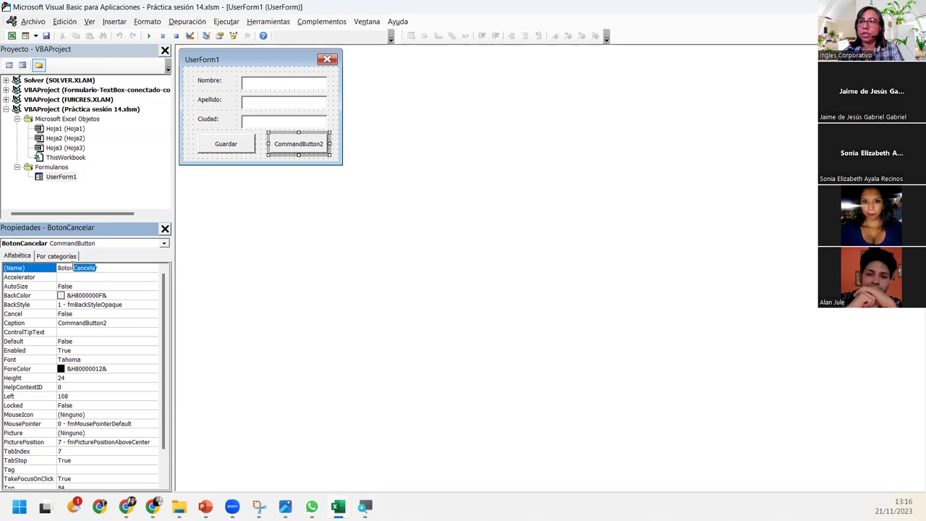
pyautogui.press('BackSpace')
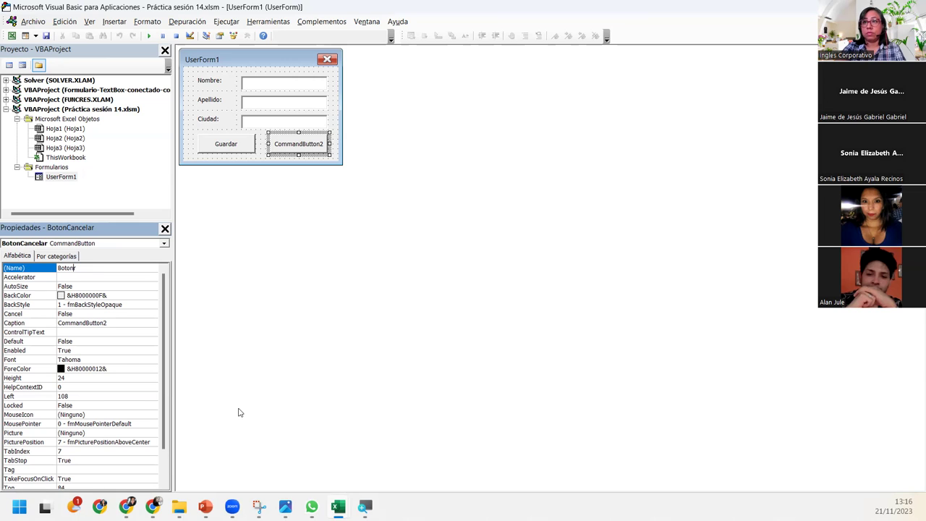
pyautogui.write('Salir')
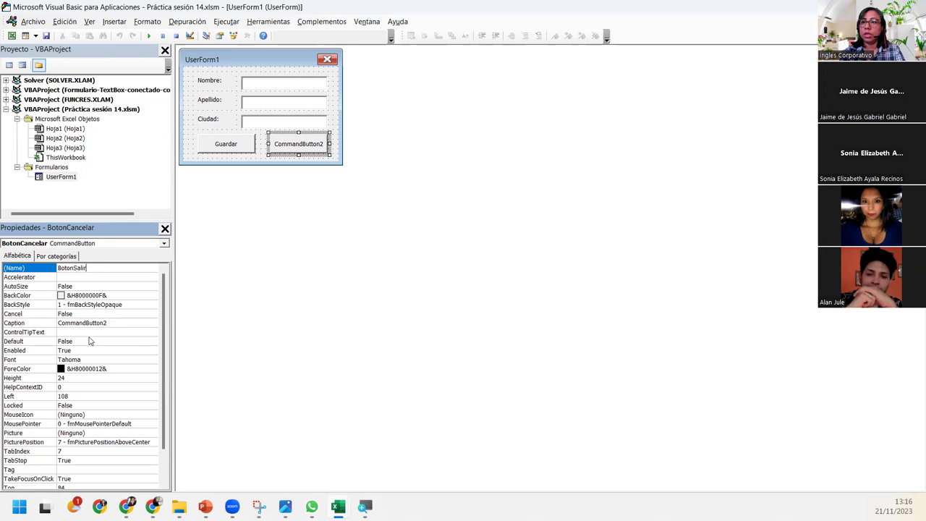
# Set the second button's Caption to Salir and review both buttons' properties.
pyautogui.click(89, 326)
pyautogui.doubleClick(89, 326)
pyautogui.write('Salir')
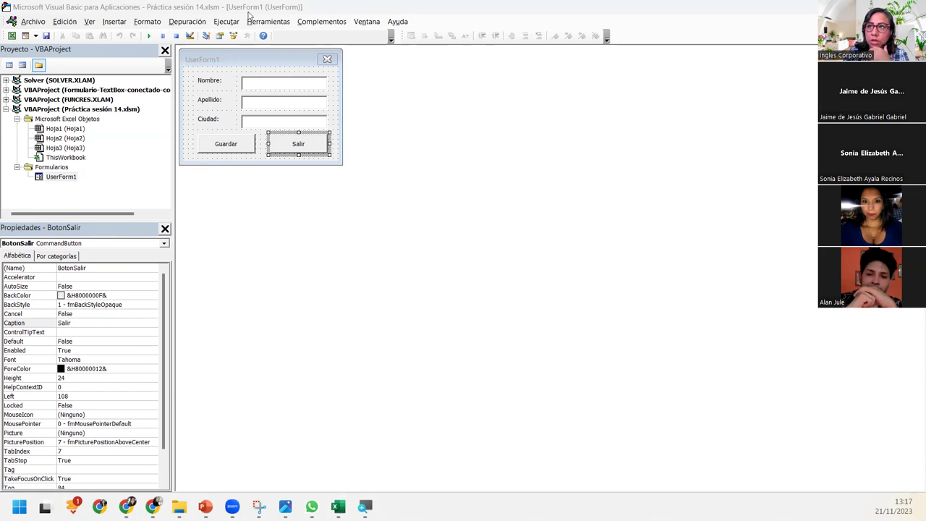
pyautogui.click(100, 268)
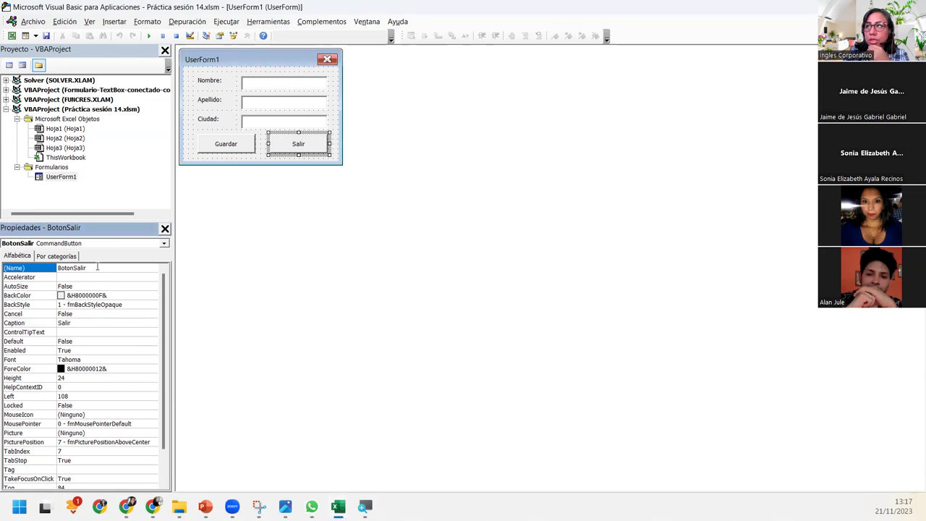
pyautogui.click(228, 148)
pyautogui.click(302, 147)
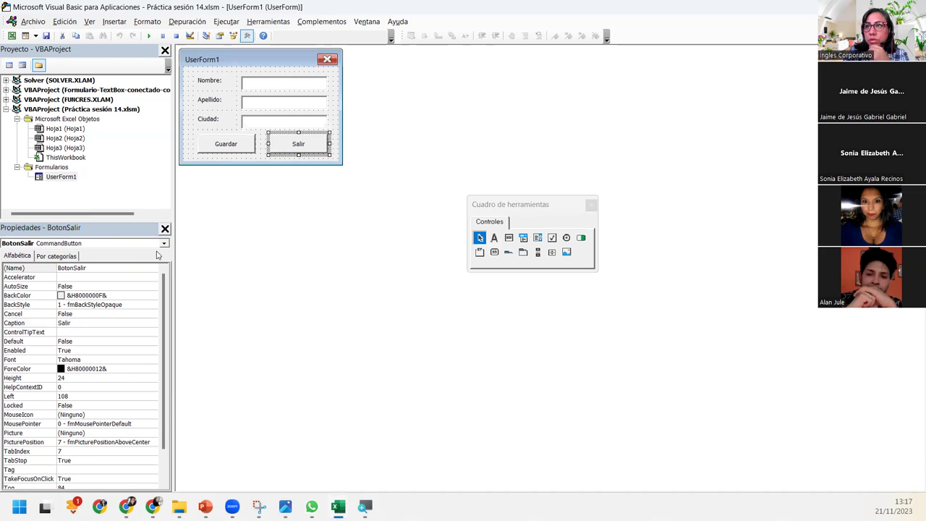
pyautogui.click(113, 272)
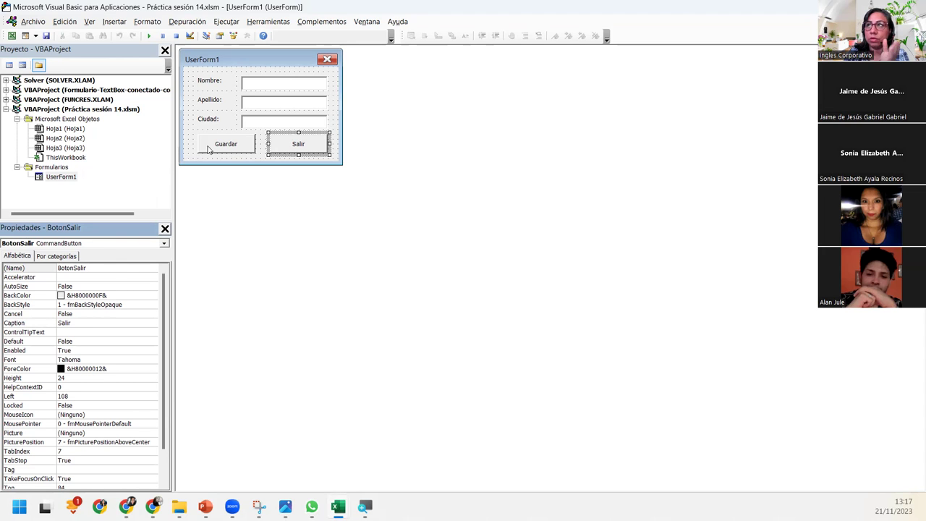
pyautogui.click(271, 129)
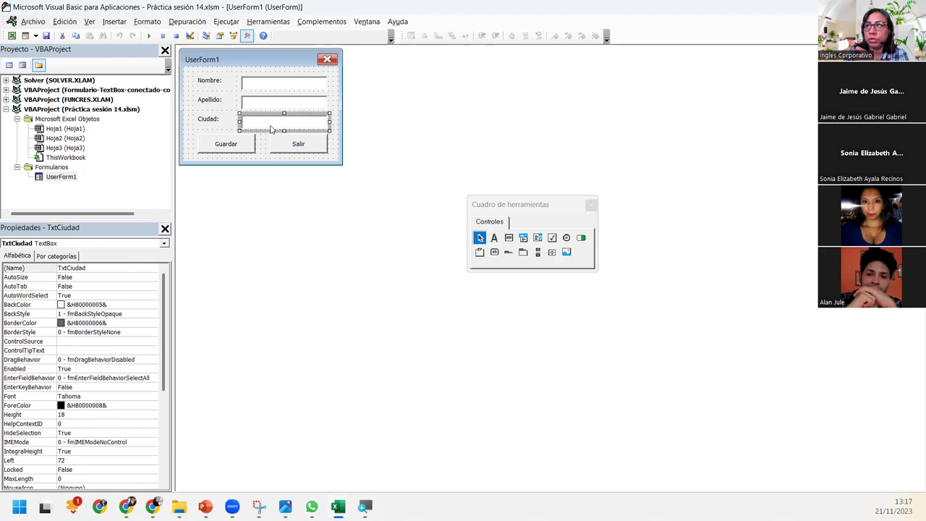
pyautogui.click(211, 124)
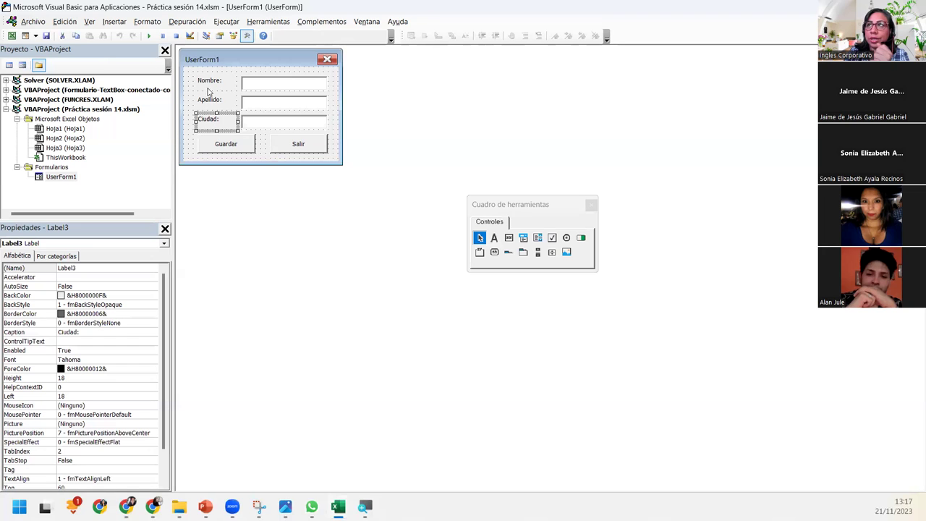
pyautogui.click(289, 88)
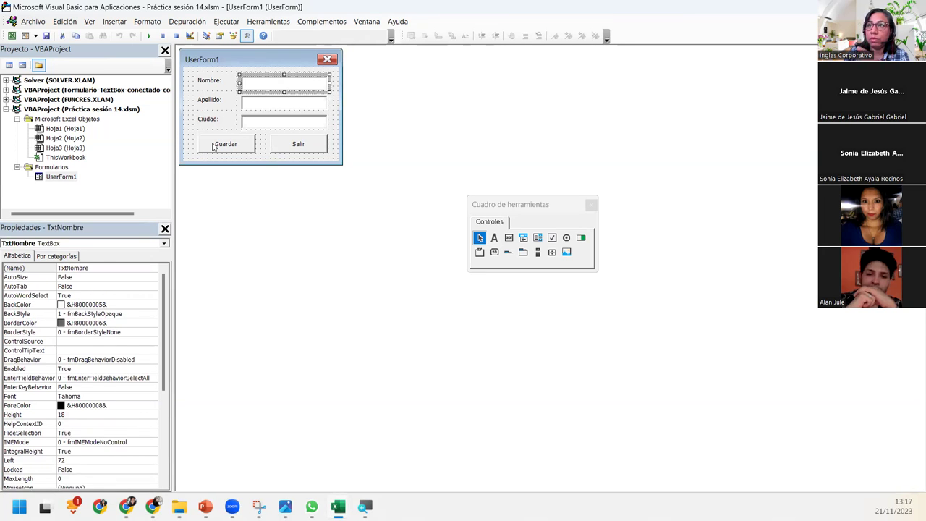
pyautogui.click(275, 106)
pyautogui.click(271, 124)
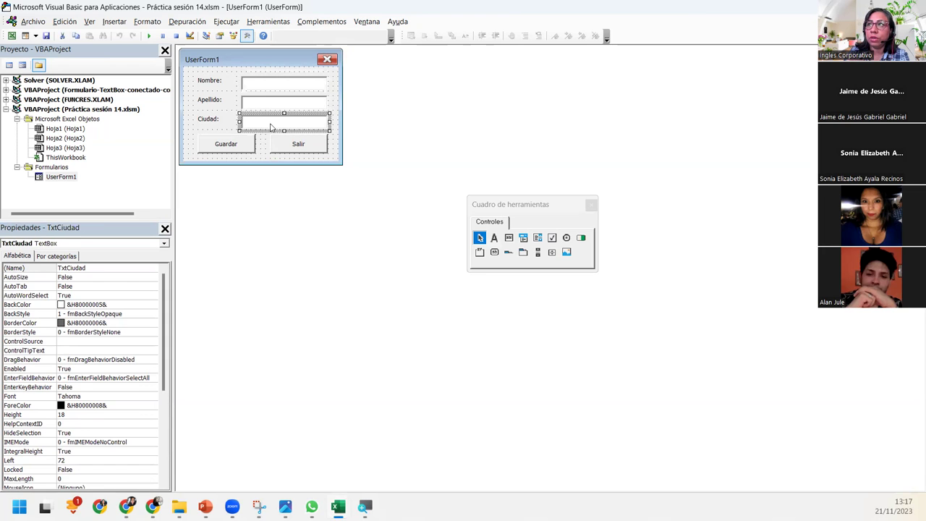
pyautogui.click(221, 150)
pyautogui.click(308, 153)
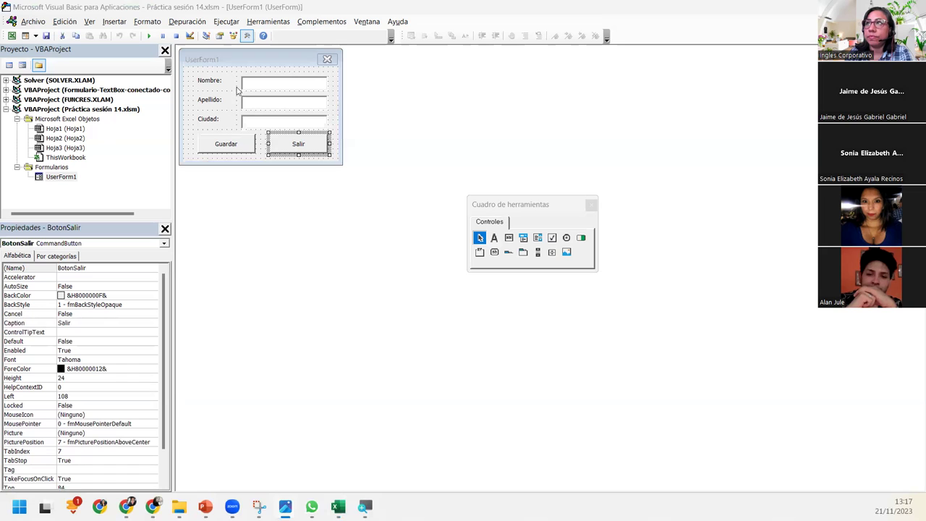
pyautogui.click(233, 150)
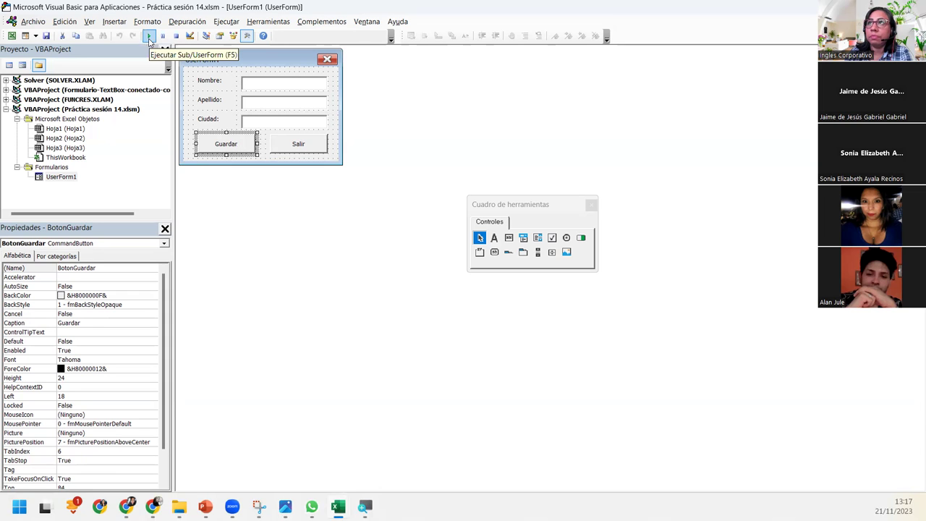
pyautogui.click(150, 37)
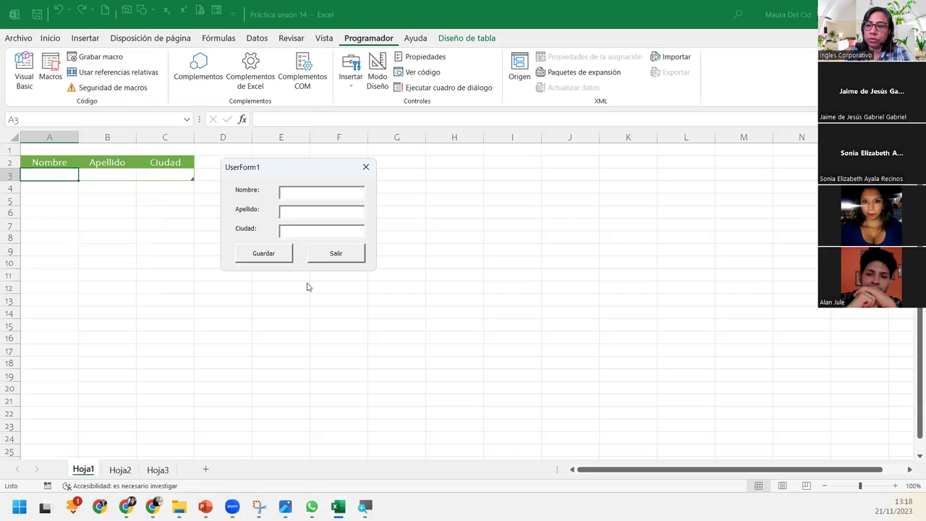
pyautogui.write('Maura')
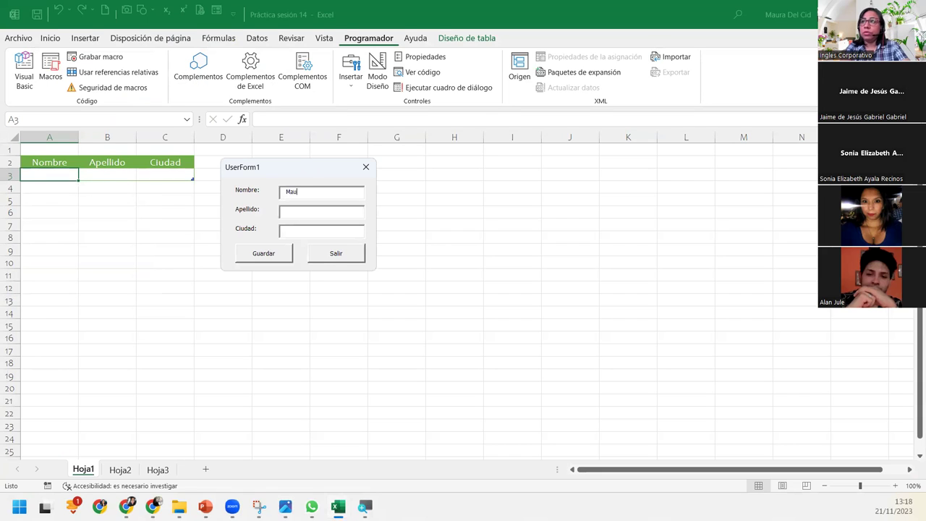
pyautogui.press('Tab')
pyautogui.write('Del Cid')
pyautogui.write('San Salvador')
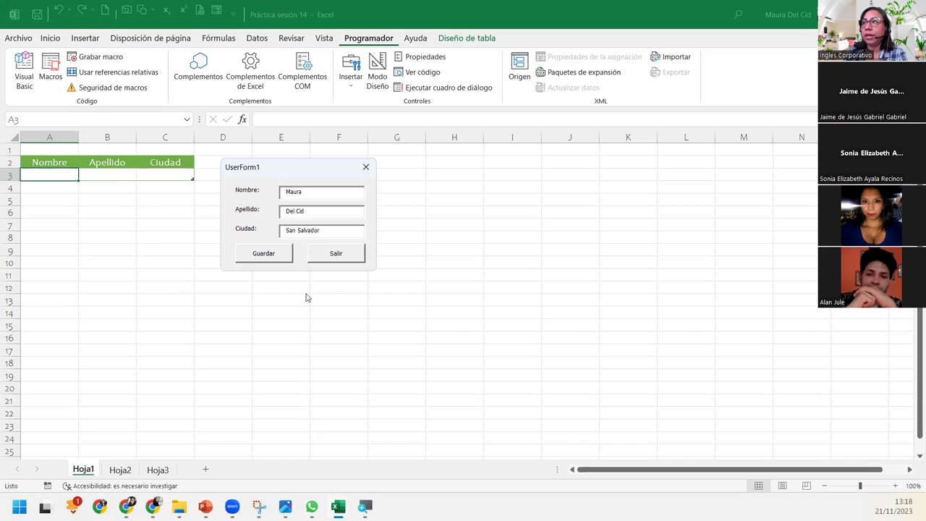
pyautogui.click(245, 254)
pyautogui.click(337, 253)
pyautogui.click(277, 258)
pyautogui.click(337, 257)
pyautogui.click(259, 261)
pyautogui.click(333, 254)
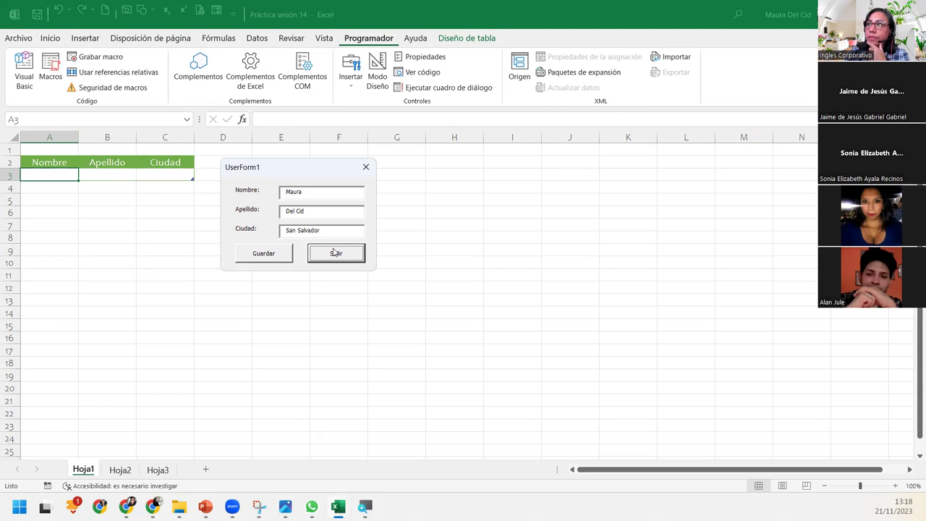
pyautogui.click(364, 168)
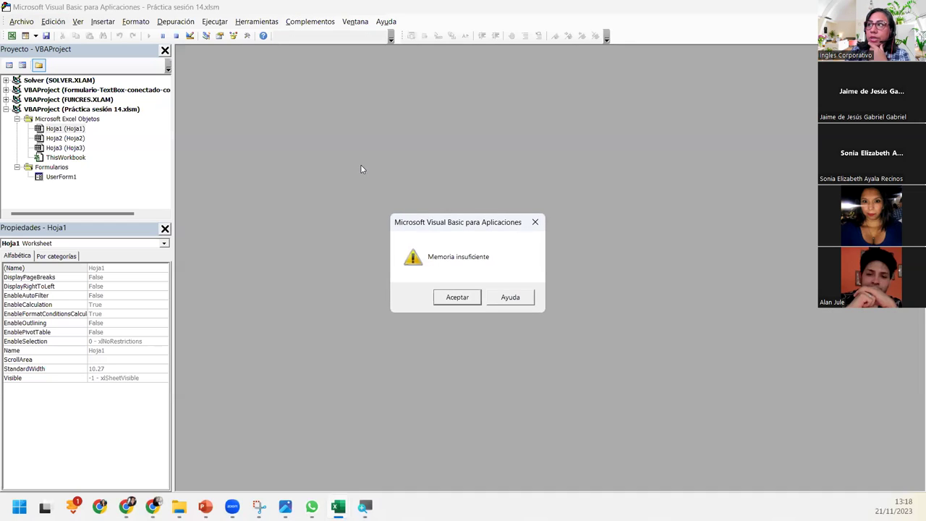
pyautogui.click(457, 298)
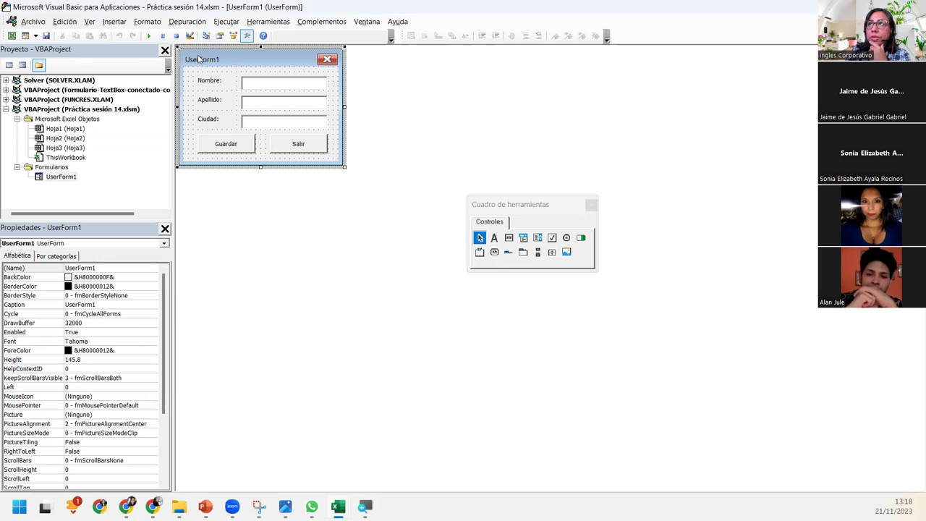
# Set the form's (Name) to FrmCaptura and type Captura de Datos into its Caption.
pyautogui.click(114, 268)
pyautogui.doubleClick(114, 268)
pyautogui.write('Form')
pyautogui.press('BackSpace')
pyautogui.press('BackSpace')
pyautogui.press('BackSpace')
pyautogui.write('rmCaptura')
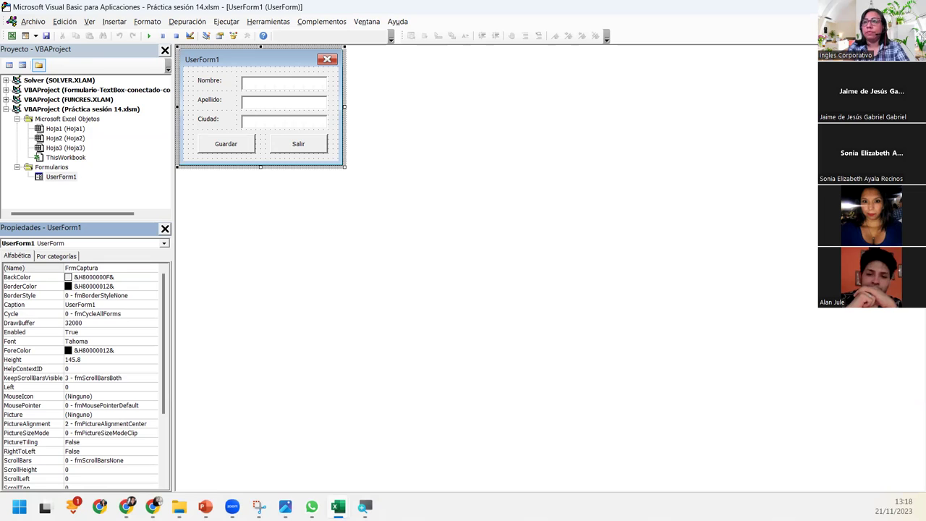
pyautogui.press('Return')
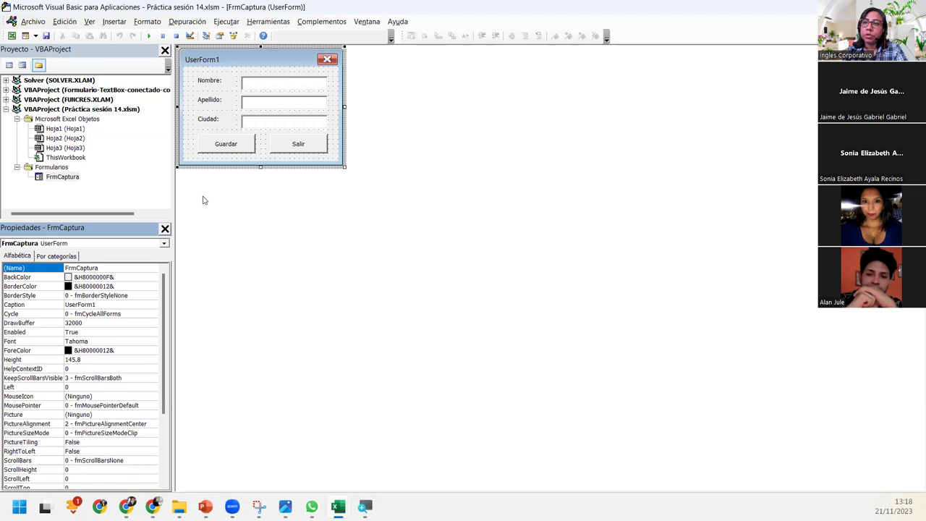
pyautogui.doubleClick(95, 305)
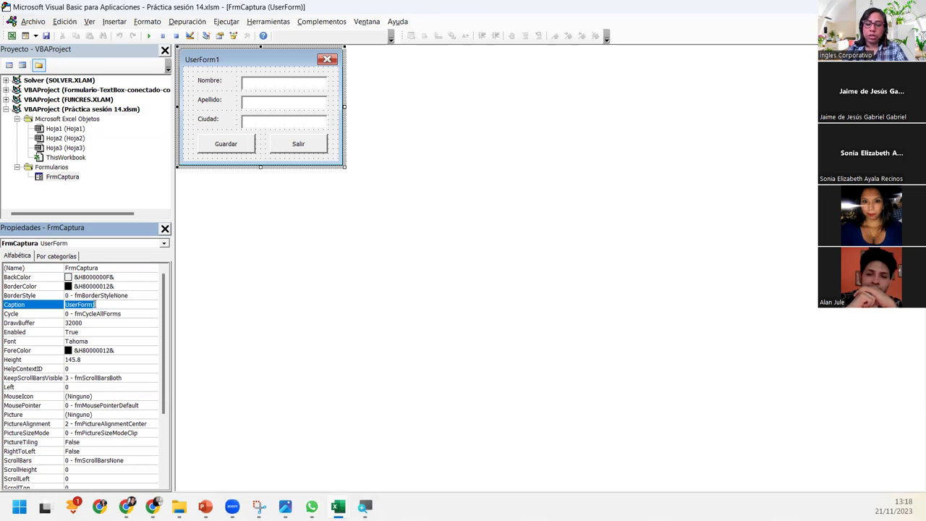
pyautogui.write('Captura de Datos')
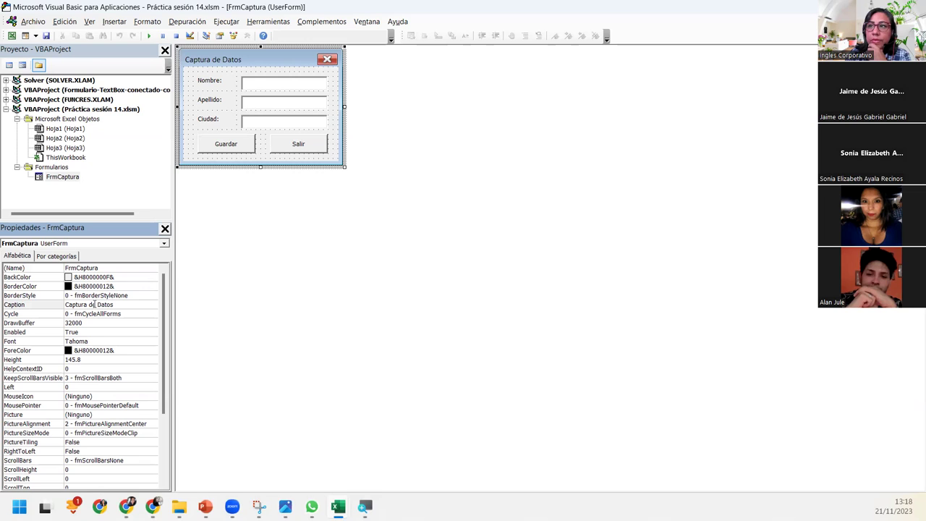
pyautogui.click(188, 153)
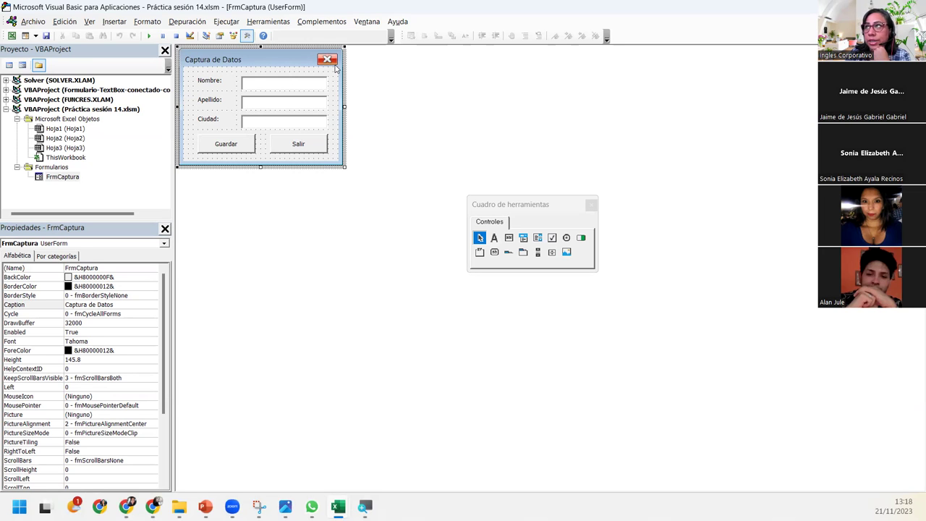
pyautogui.click(98, 304)
pyautogui.click(110, 267)
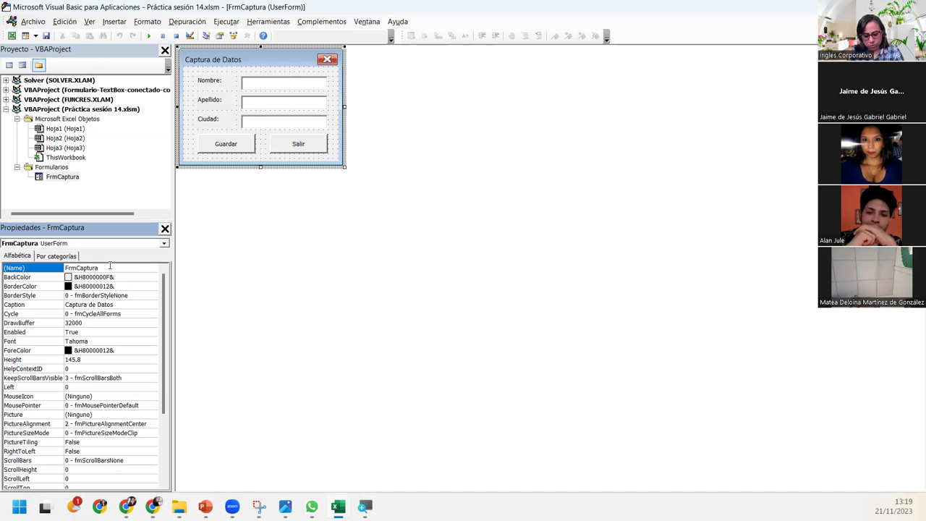
pyautogui.click(249, 158)
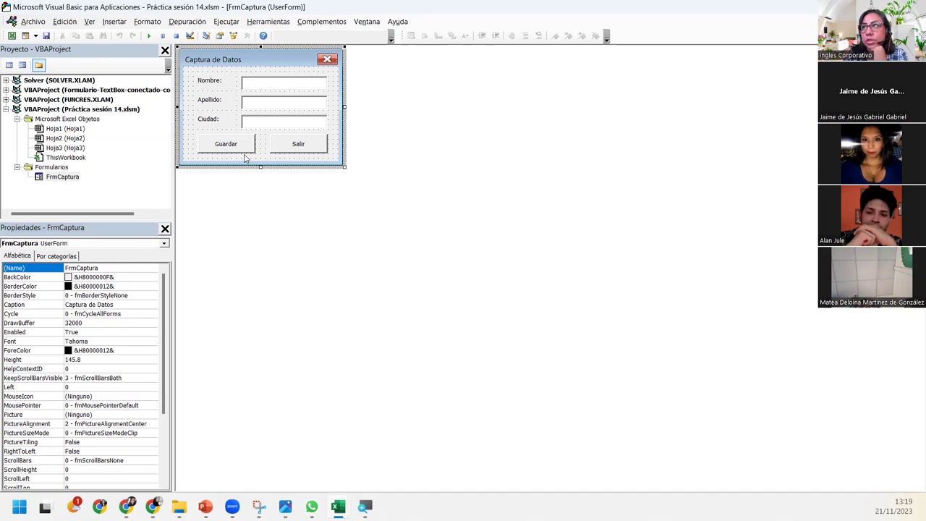
pyautogui.click(240, 143)
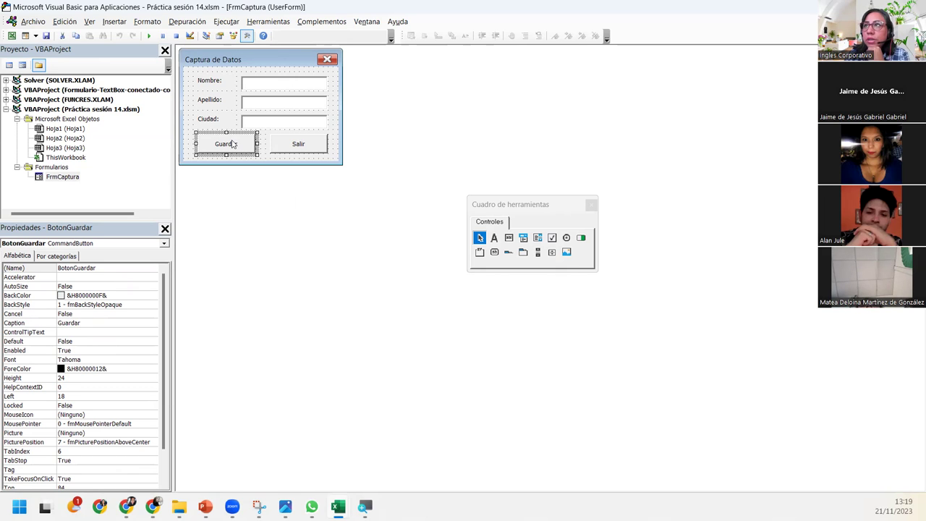
# Open BotonGuardar_Click and type the comment 'Agrega los datos de los cuadros de texto en una celda.
pyautogui.doubleClick(226, 144)
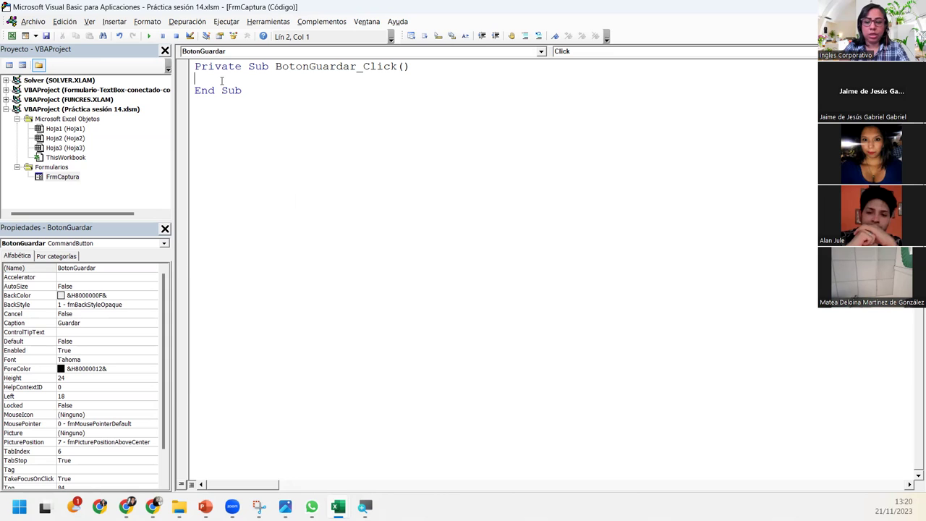
pyautogui.write("'")
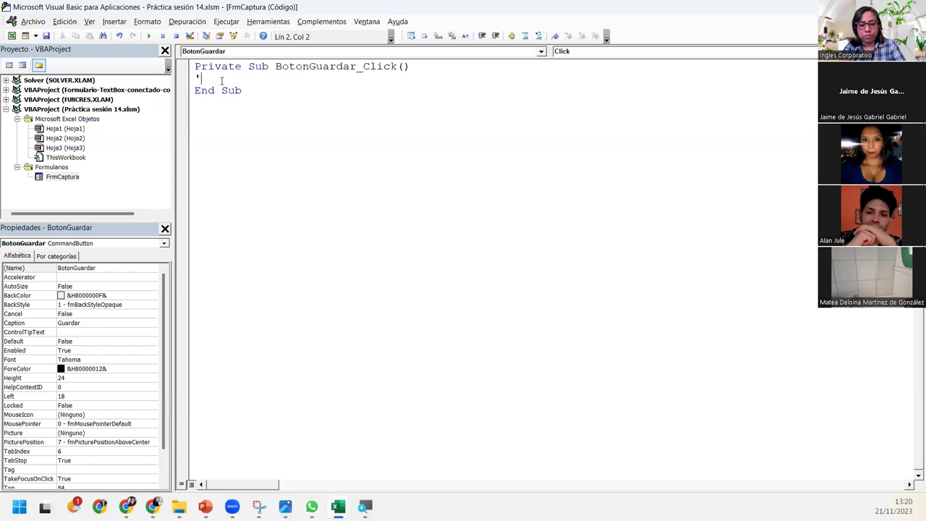
pyautogui.write('In')
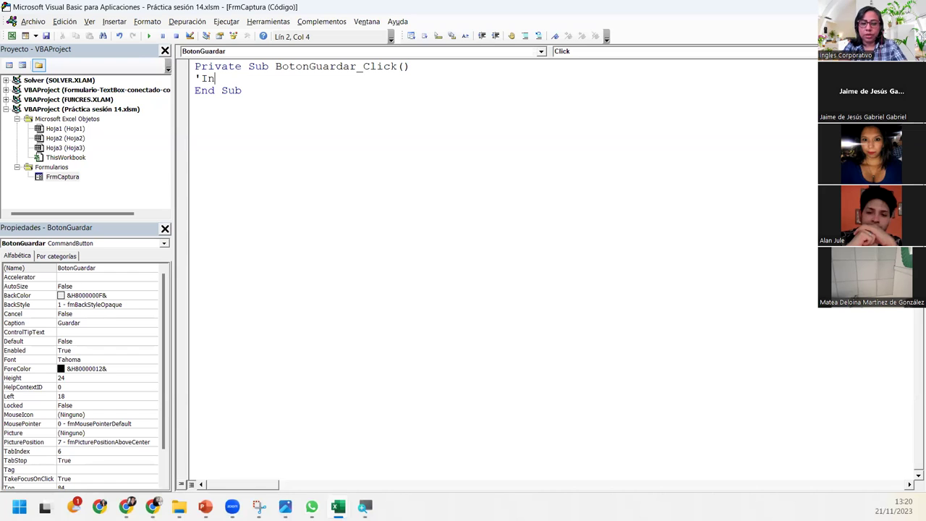
pyautogui.write('sertar')
pyautogui.press('BackSpace')
pyautogui.press('BackSpace')
pyautogui.press('BackSpace')
pyautogui.press('BackSpace')
pyautogui.press('BackSpace')
pyautogui.press('BackSpace')
pyautogui.press('BackSpace')
pyautogui.press('BackSpace')
pyautogui.write('Ag')
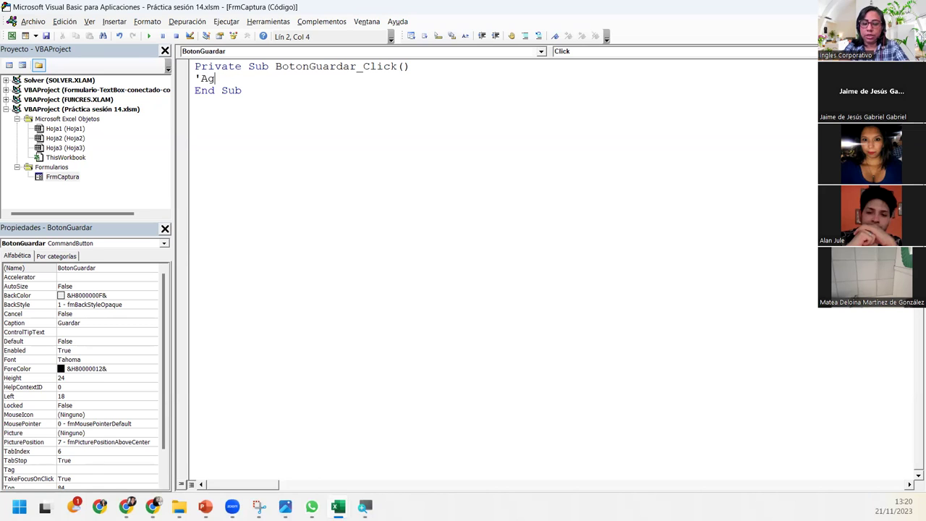
pyautogui.write('rega los datos de los cuadros de texto en una celda')
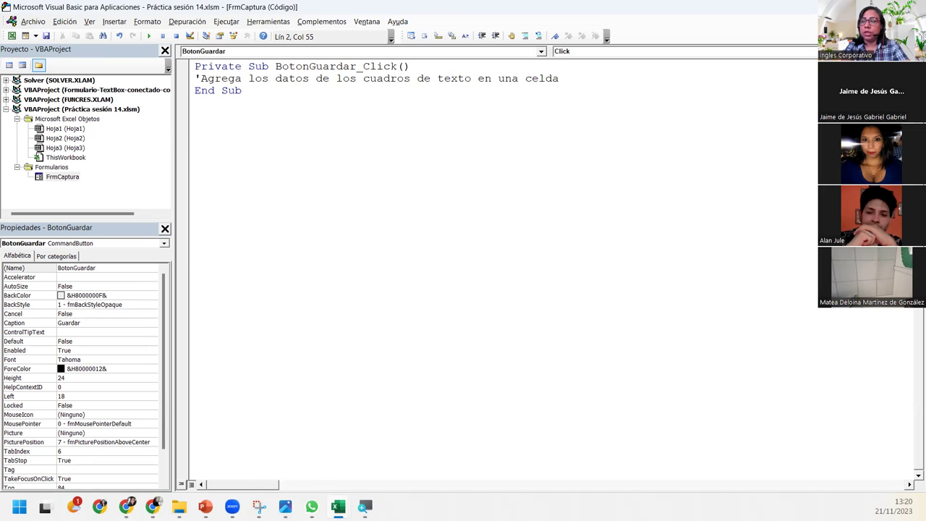
# Add the comment 'Declarar la variable "Registro" que tomará un valor numérico, para darle la posición a cada registro', fixing 'número'.
pyautogui.press('Return')
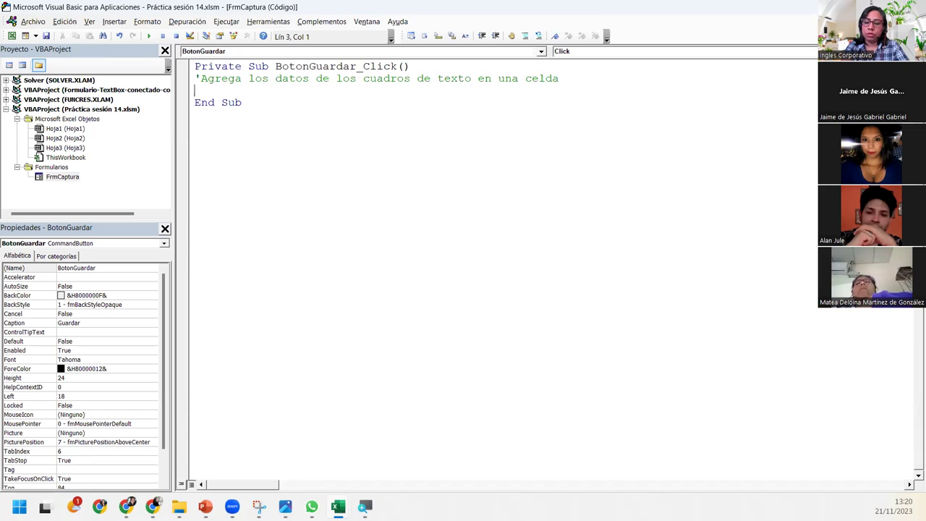
pyautogui.write("'Declarar la variabl")
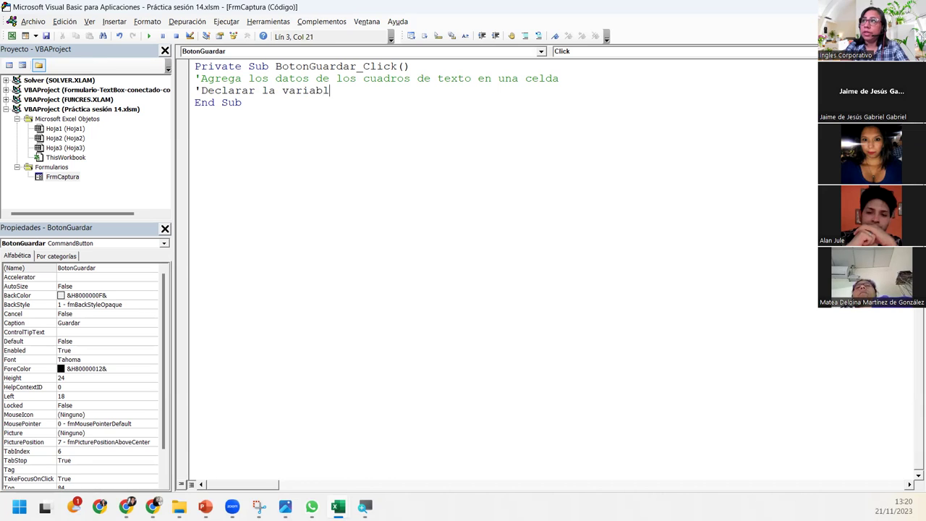
pyautogui.write('e "Registro" ')
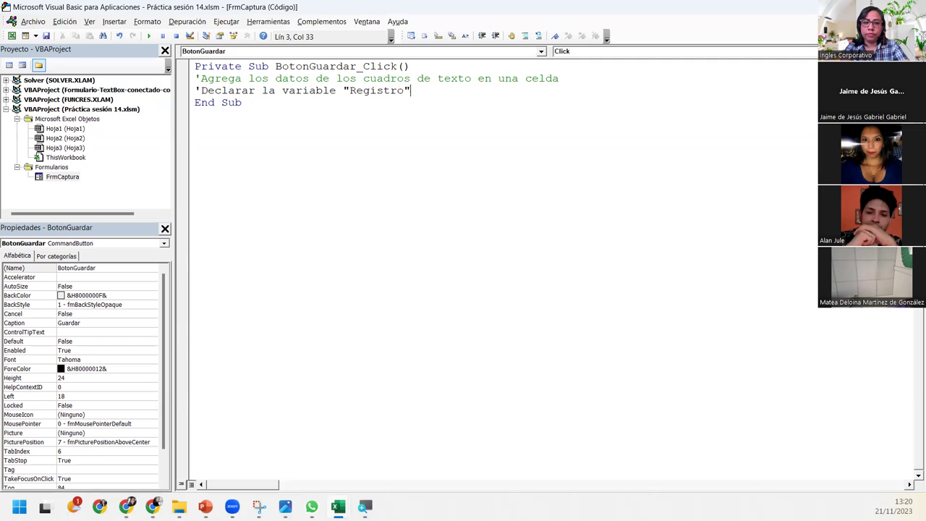
pyautogui.write('que tomará un valor número')
pyautogui.press('Return')
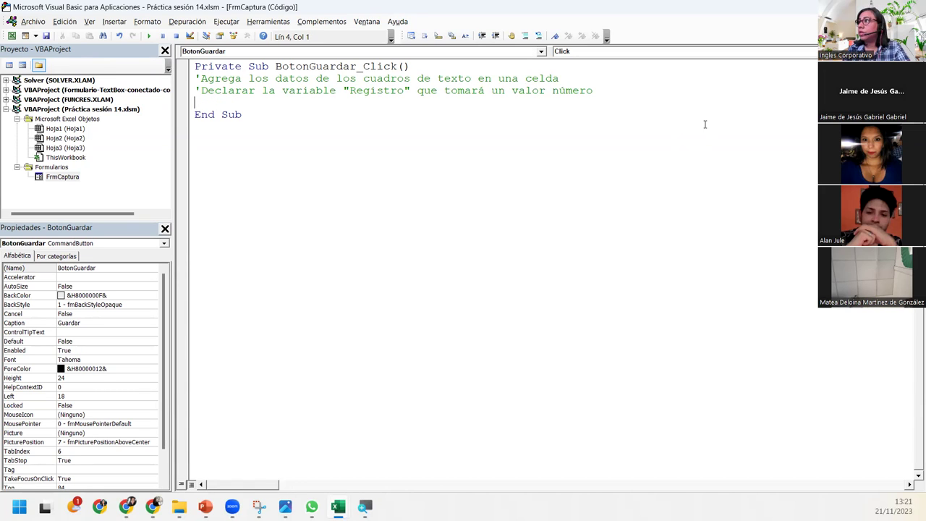
pyautogui.click(613, 92)
pyautogui.press('BackSpace')
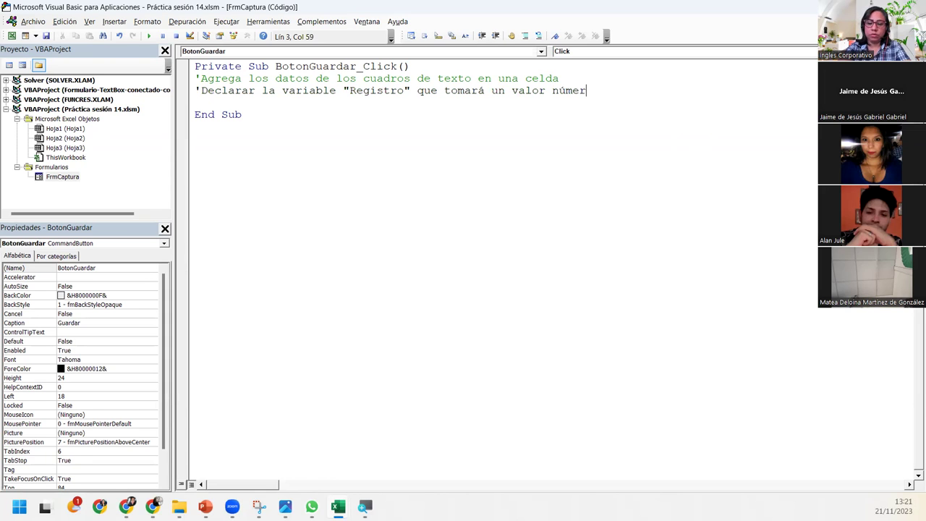
pyautogui.press('BackSpace')
pyautogui.press('BackSpace')
pyautogui.press('BackSpace')
pyautogui.press('BackSpace')
pyautogui.write('umérico')
pyautogui.press('BackSpace')
pyautogui.press('BackSpace')
pyautogui.press('BackSpace')
pyautogui.write('ico')
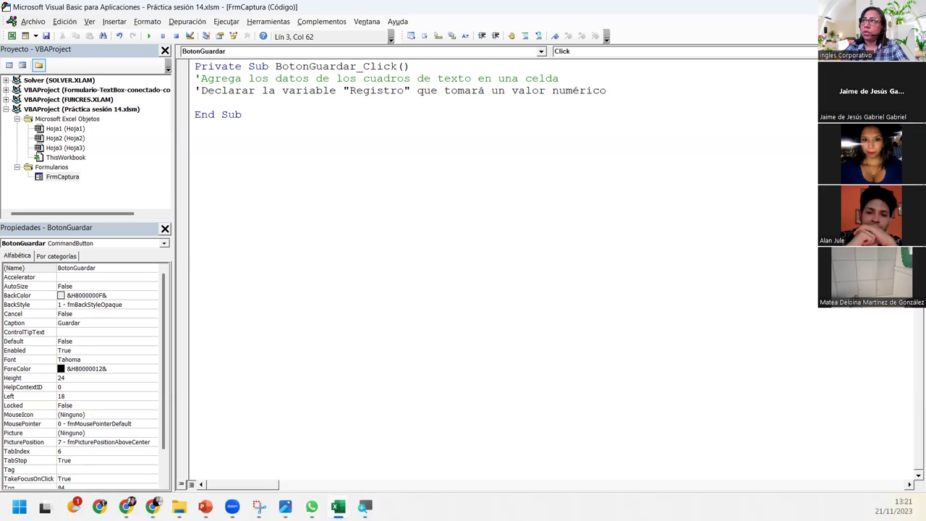
pyautogui.write(', para darle la posición a cada ')
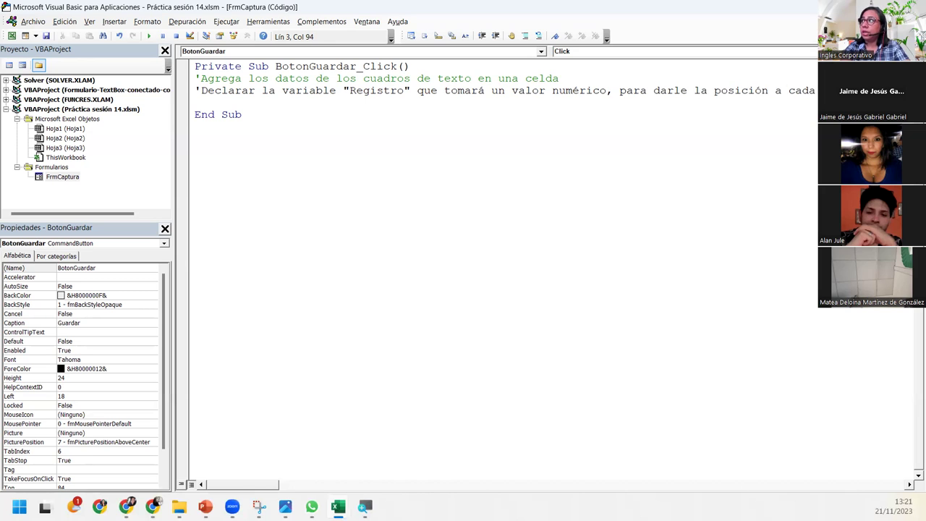
pyautogui.write('regist')
pyautogui.write('ro ')
pyautogui.write('do')
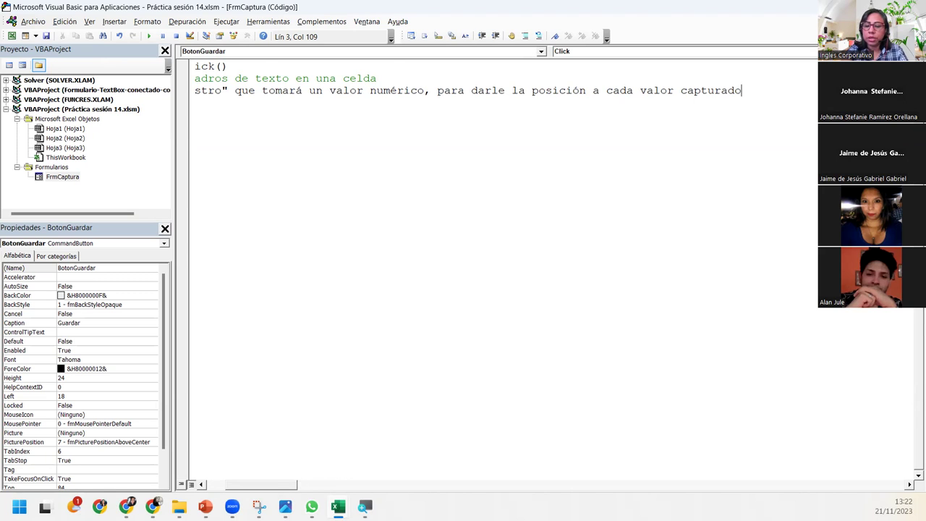
# Return to the start of the Registro comment and move down to empty line 4.
pyautogui.press('Home')
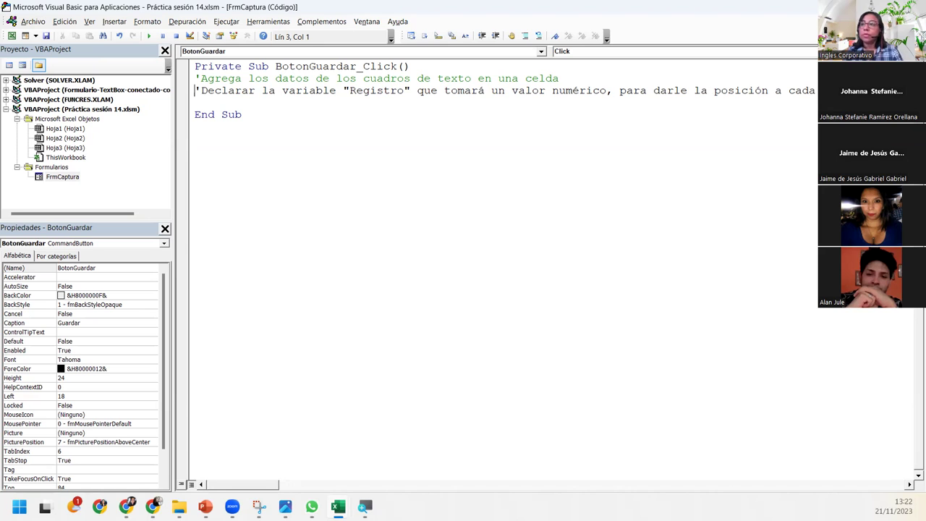
pyautogui.press('Down')
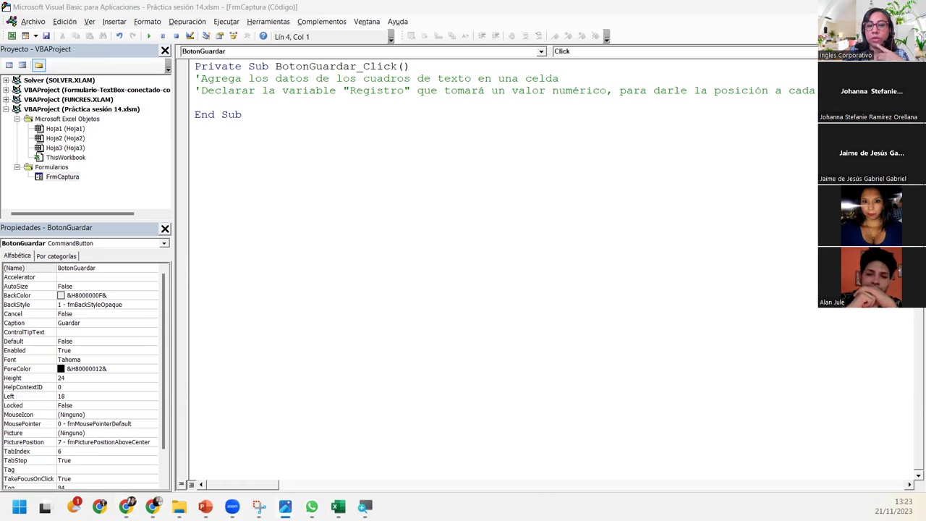
# Declare Dim Registro As Integer on the empty line 4.
pyautogui.click(224, 102)
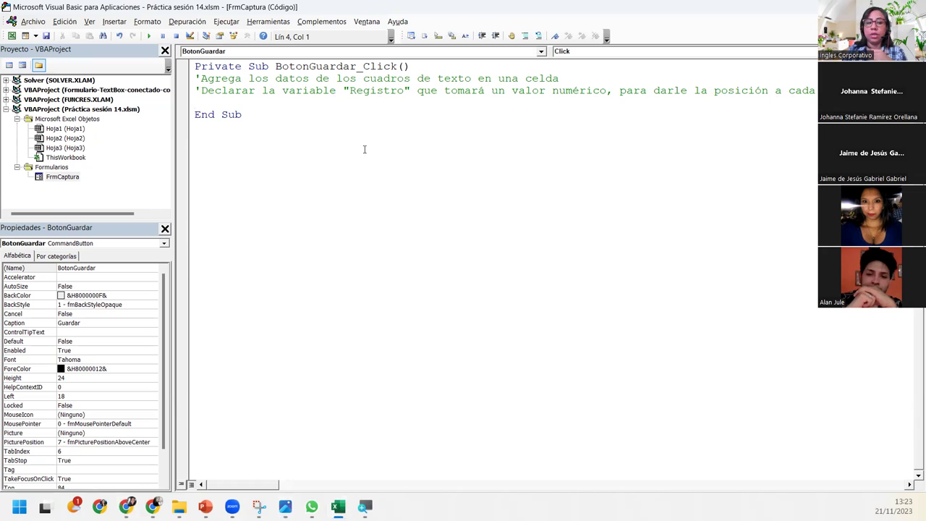
pyautogui.press('Tab')
pyautogui.write('dim')
pyautogui.press('BackSpace')
pyautogui.press('BackSpace')
pyautogui.press('BackSpace')
pyautogui.write('Dim')
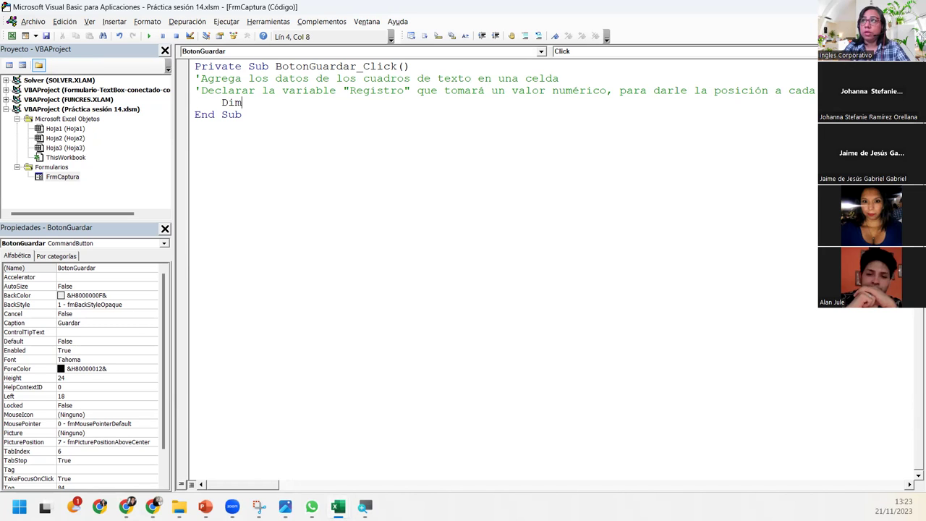
pyautogui.write(' Registro as int')
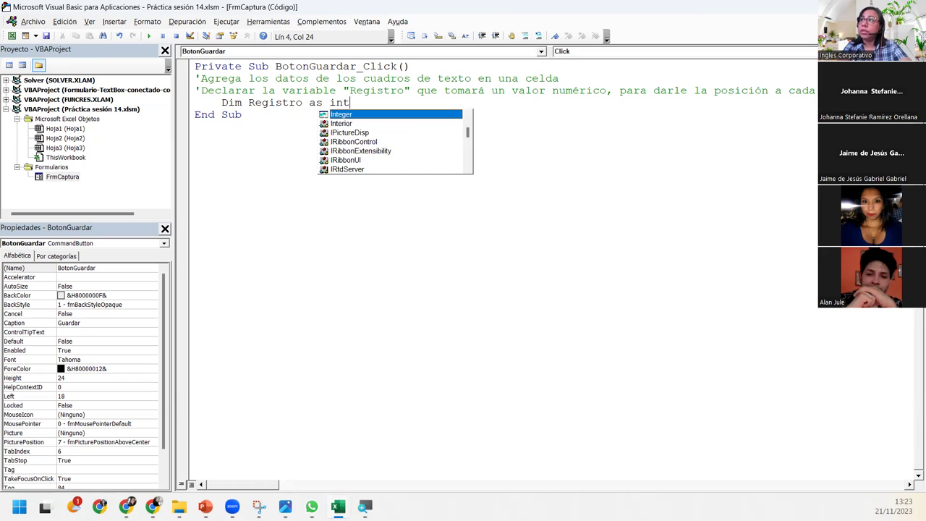
pyautogui.press('Tab')
pyautogui.press('Return')
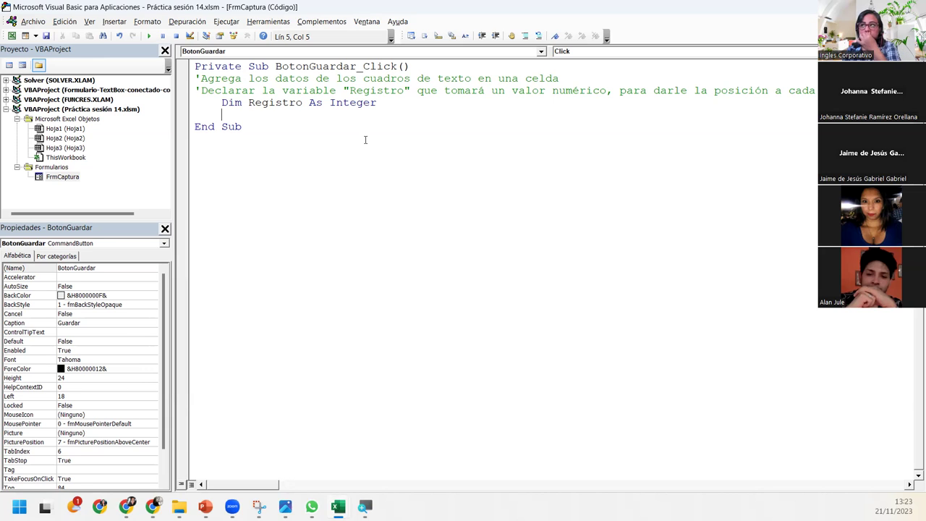
# Leave a blank line and begin the comment ' Busca la celda vací para agregar.
pyautogui.press('BackSpace')
pyautogui.press('Return')
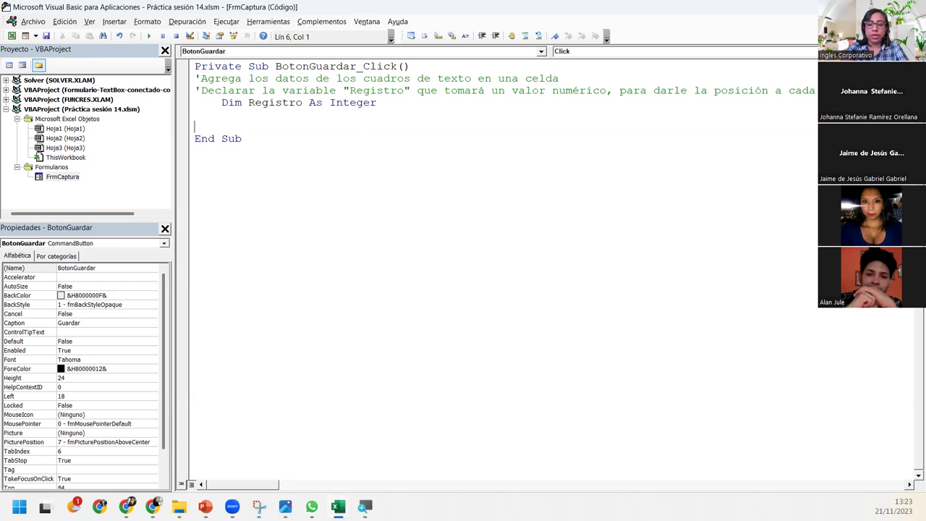
pyautogui.write("' Busca la celda vací para agregar el")
pyautogui.press('BackSpace')
pyautogui.press('BackSpace')
# End the comment with 'la información' and start an indented 'Registro =' line below it.
pyautogui.write('la información')
pyautogui.press('Return')
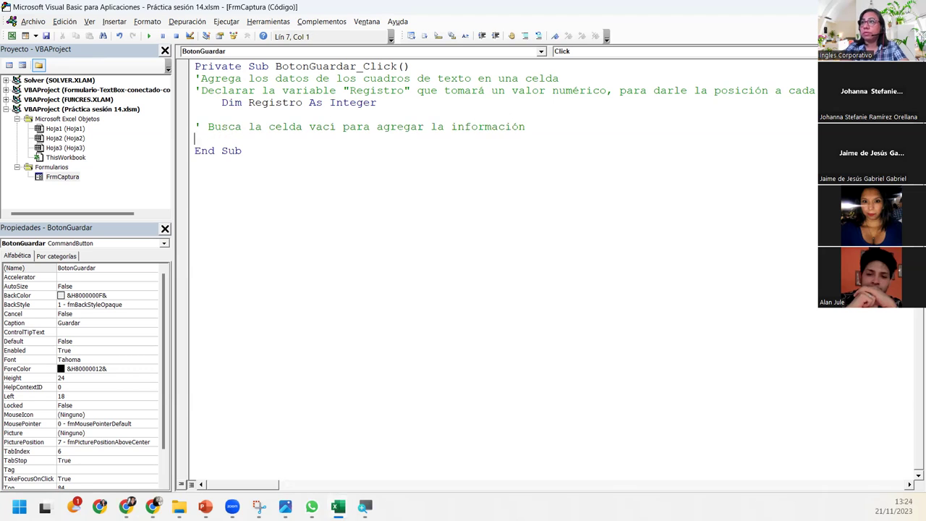
pyautogui.press('Tab')
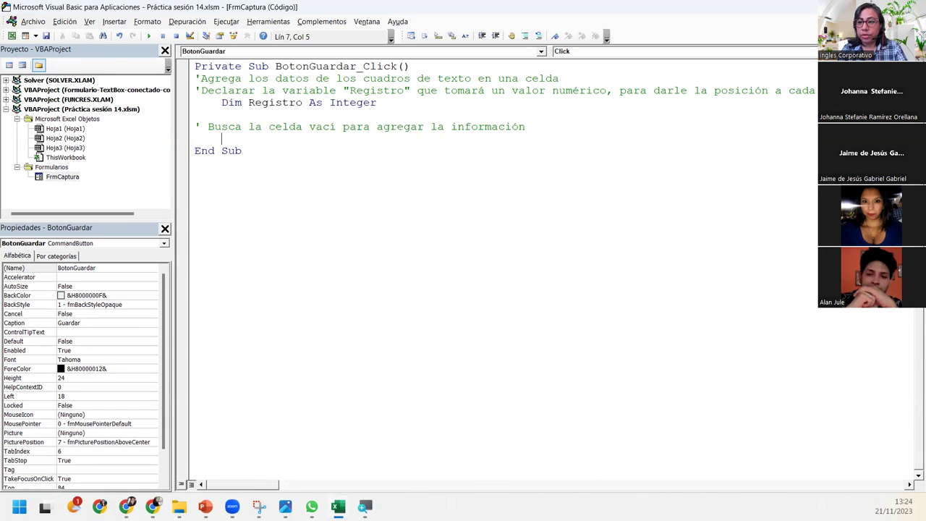
pyautogui.hotkey('ctrl', 'space')
pyautogui.write('registr')
pyautogui.press('Tab')
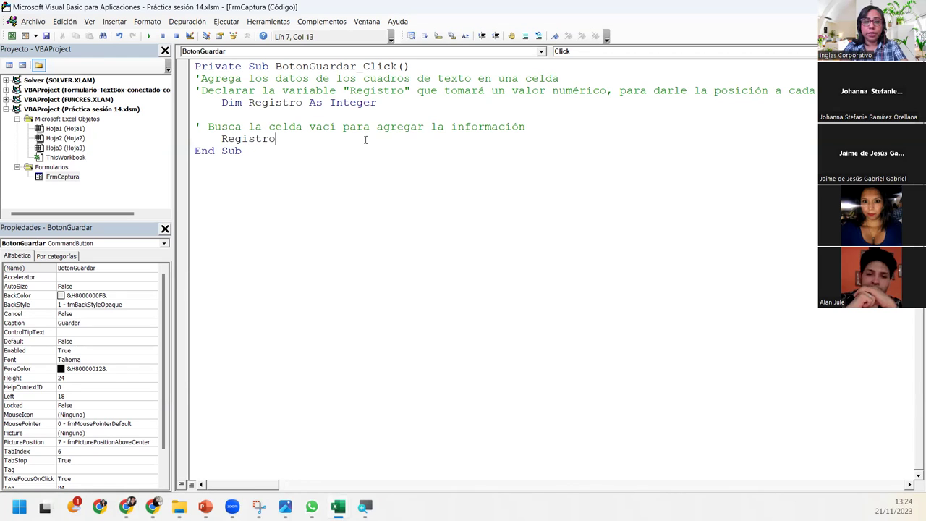
pyautogui.write(' =')
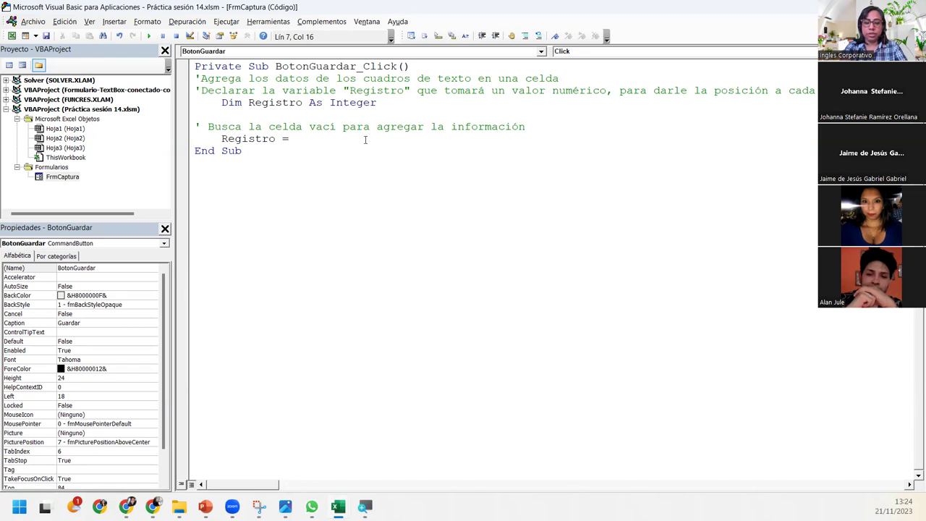
# Extend the assignment to Registro = ActiveSheet.Cells(Rows.Count, 1). for the bottom cell of column A.
pyautogui.hotkey('ctrl', 'space')
pyautogui.write('activ')
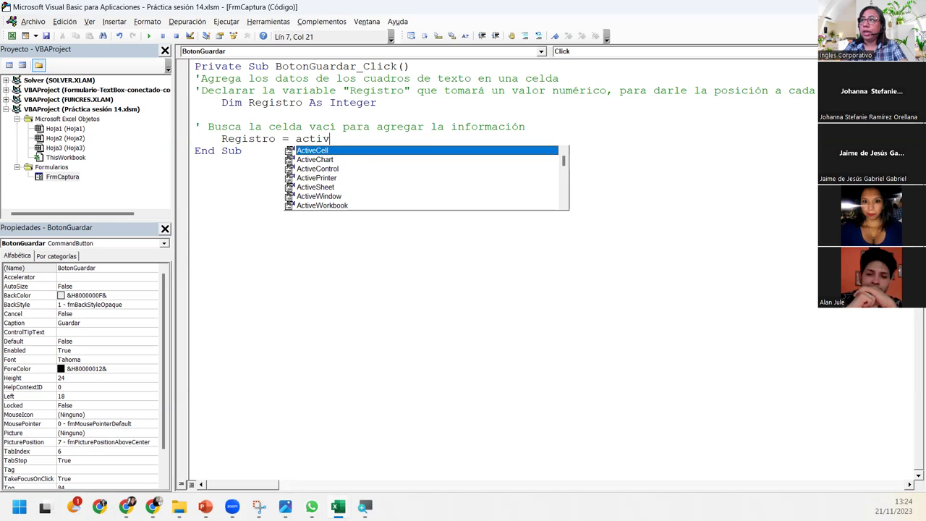
pyautogui.press('Down')
pyautogui.press('Down')
pyautogui.press('Down')
pyautogui.press('Down')
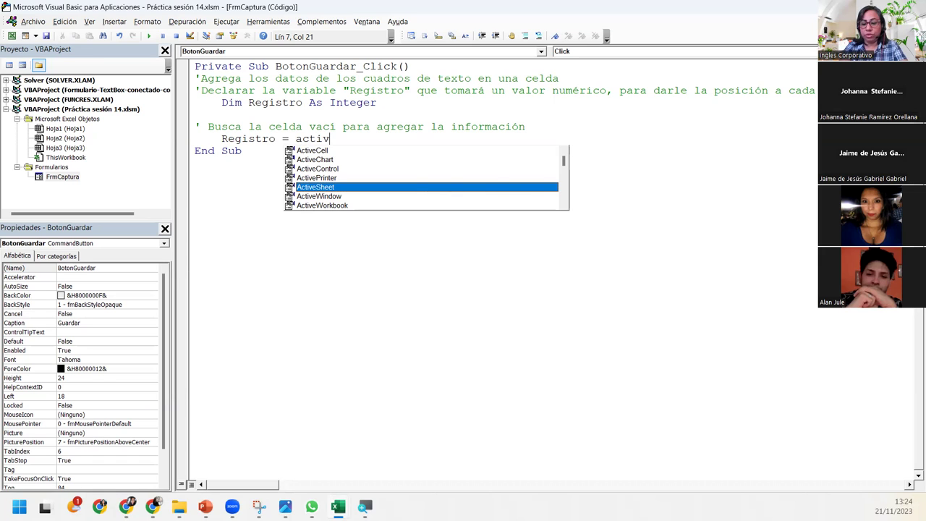
pyautogui.write('.')
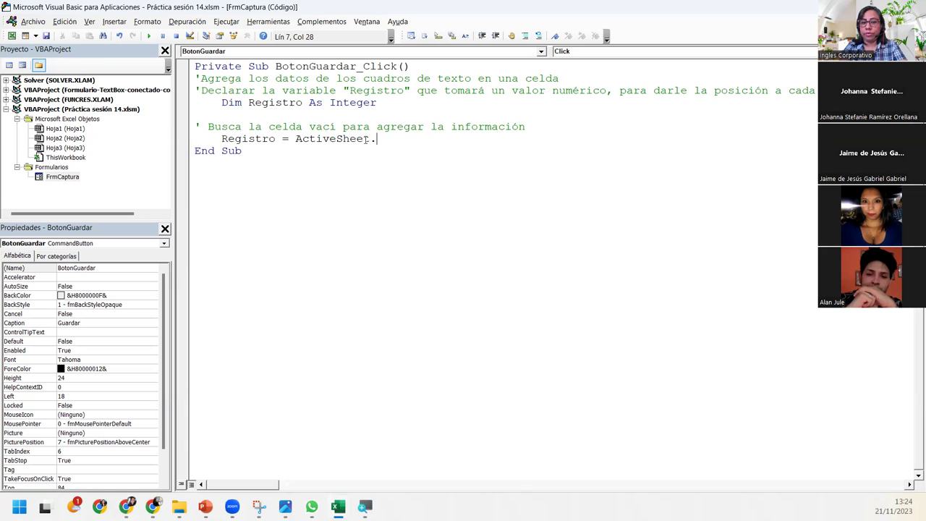
pyautogui.write('Cells')
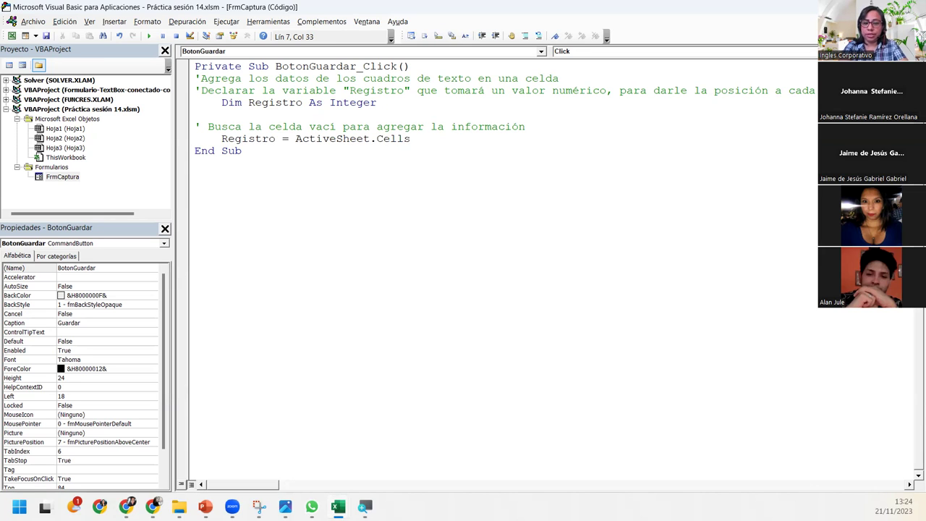
pyautogui.write('(Rows')
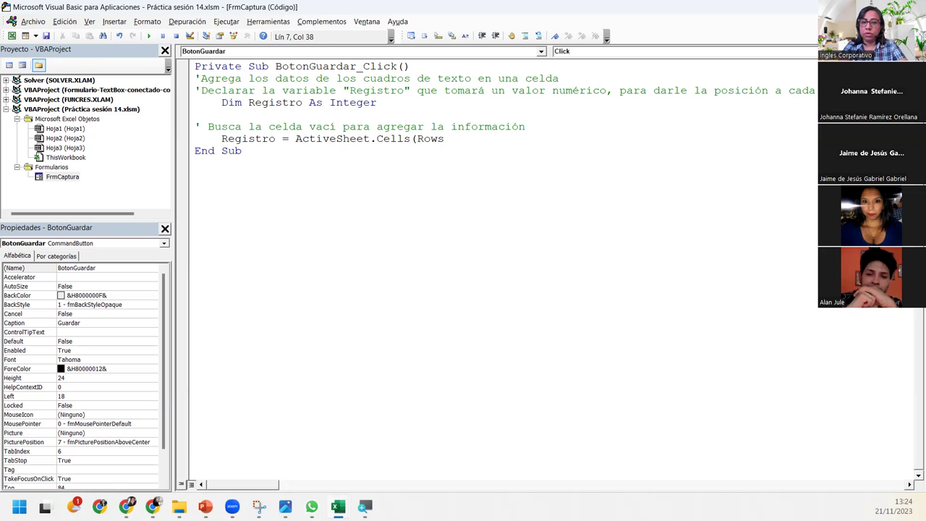
pyautogui.write('.')
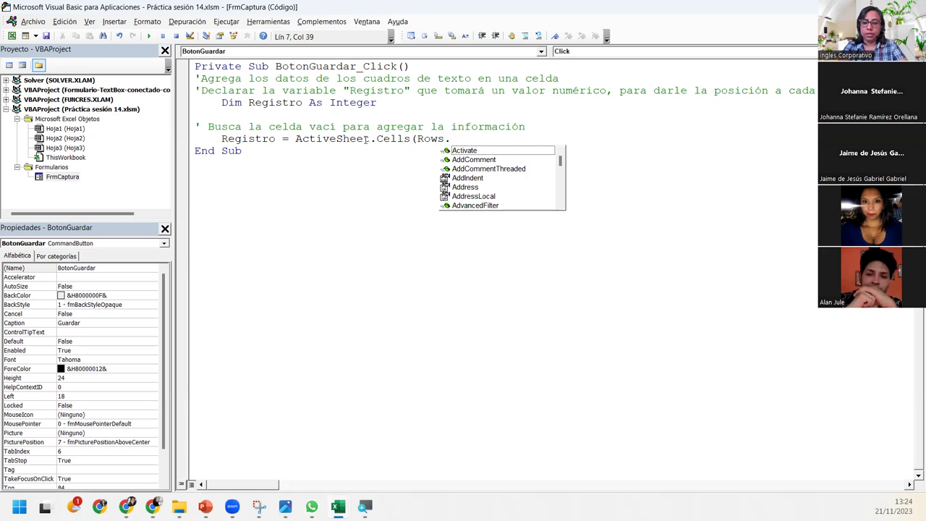
pyautogui.write('cou')
pyautogui.press('Tab')
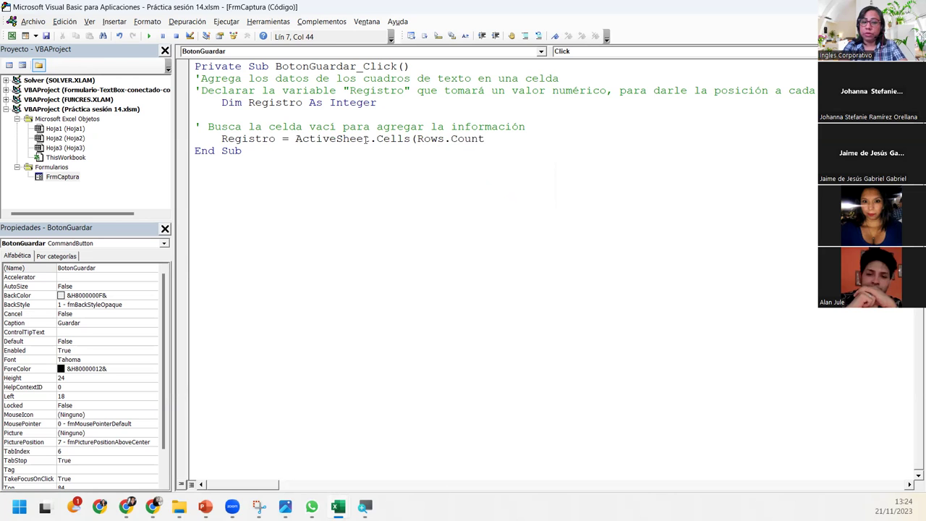
pyautogui.write(', ')
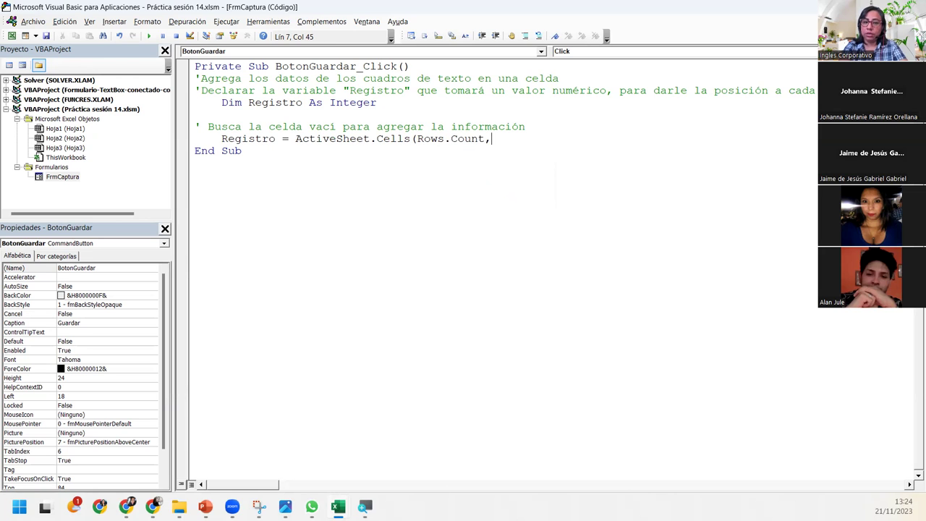
pyautogui.write('1')
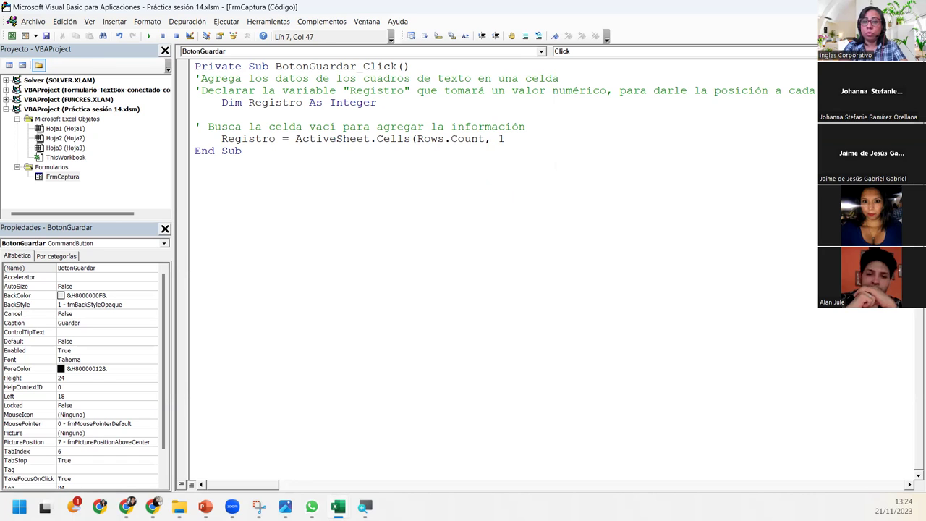
pyautogui.write(')')
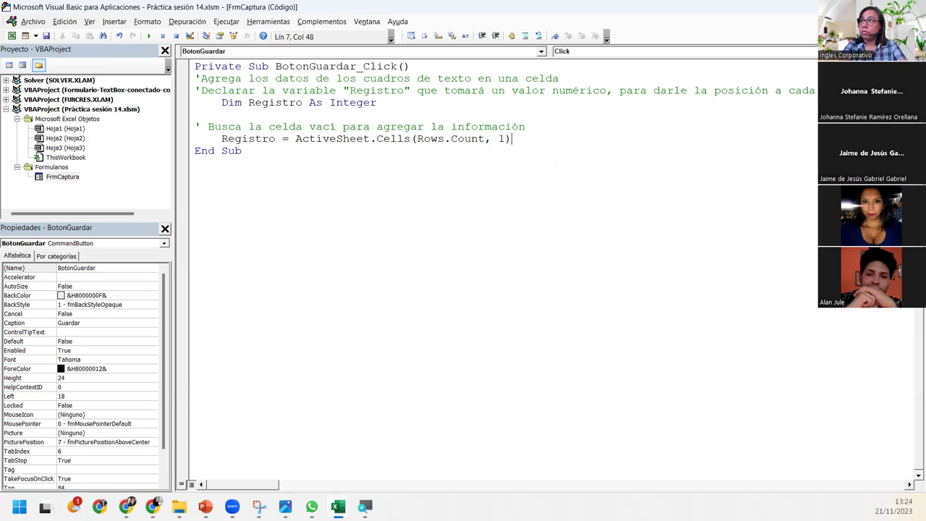
pyautogui.write('.')
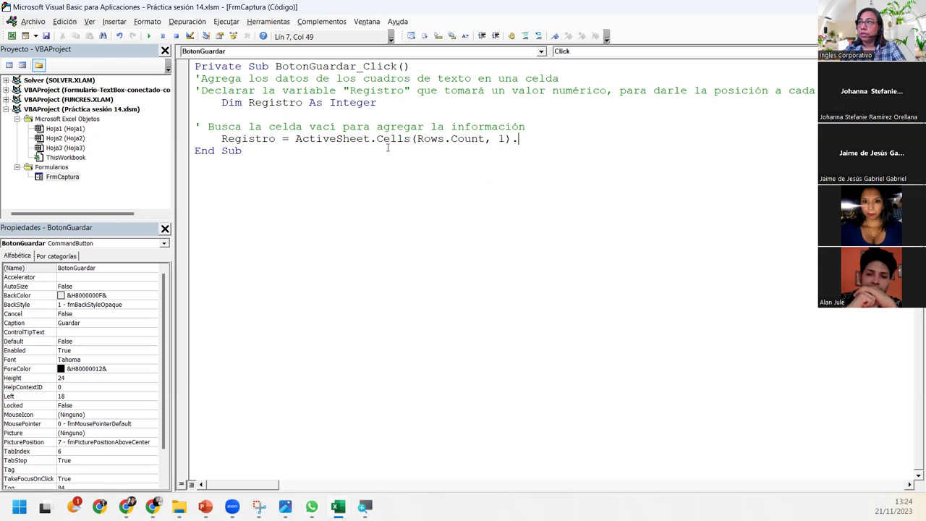
# Dismiss the compile error and correct the comment's spelling to 'vacia'.
pyautogui.click(335, 126)
pyautogui.click(491, 303)
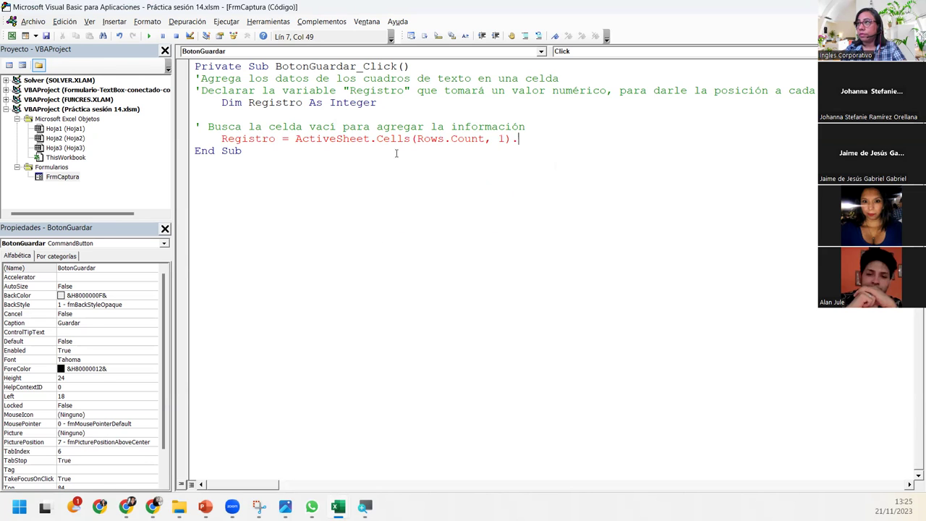
pyautogui.click(337, 127)
pyautogui.write('a')
# Append End(xlUp).Row +1 to the Registro line so it gives the next empty row.
pyautogui.click(521, 139)
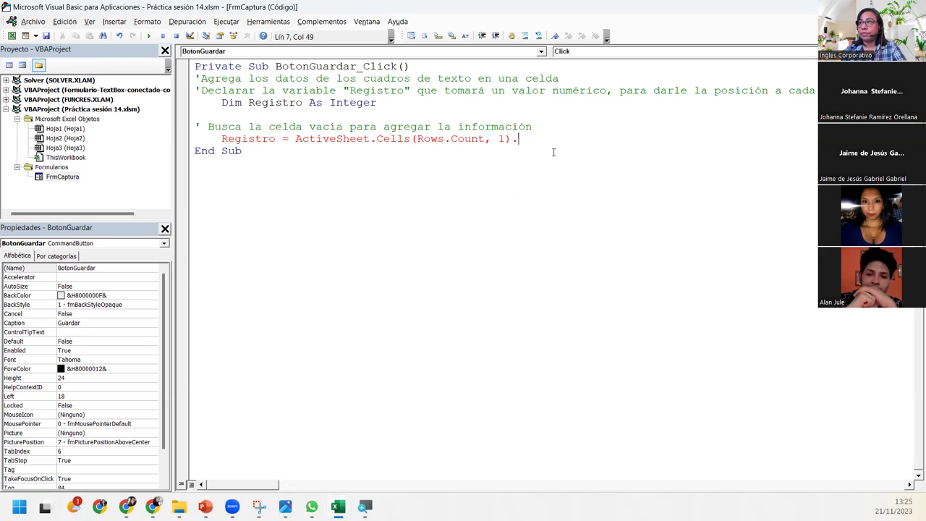
pyautogui.write('End')
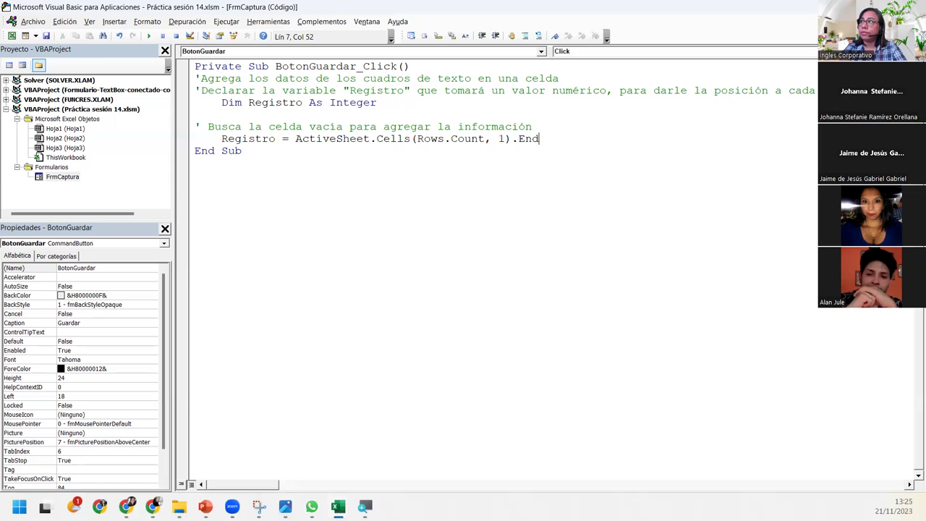
pyautogui.write('(xlUp).Row')
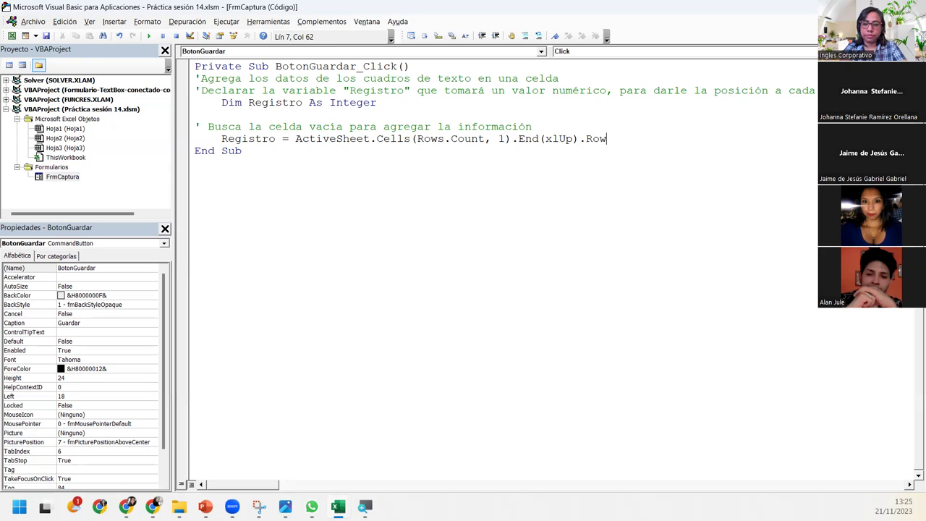
pyautogui.write(' +1')
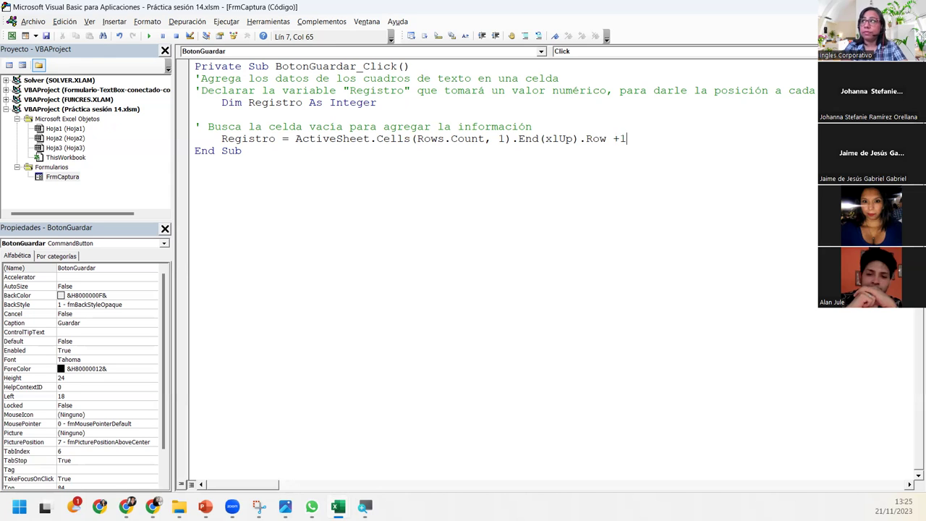
pyautogui.press('Return')
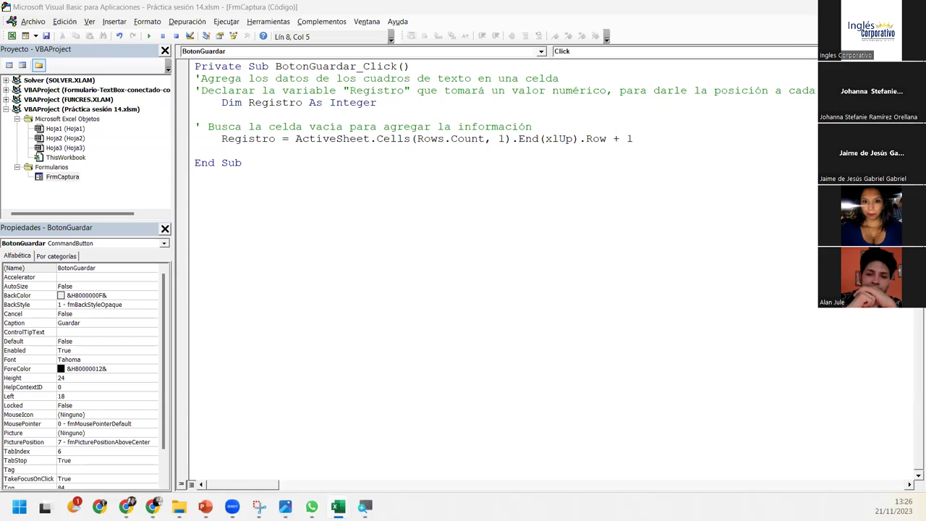
pyautogui.doubleClick(503, 138)
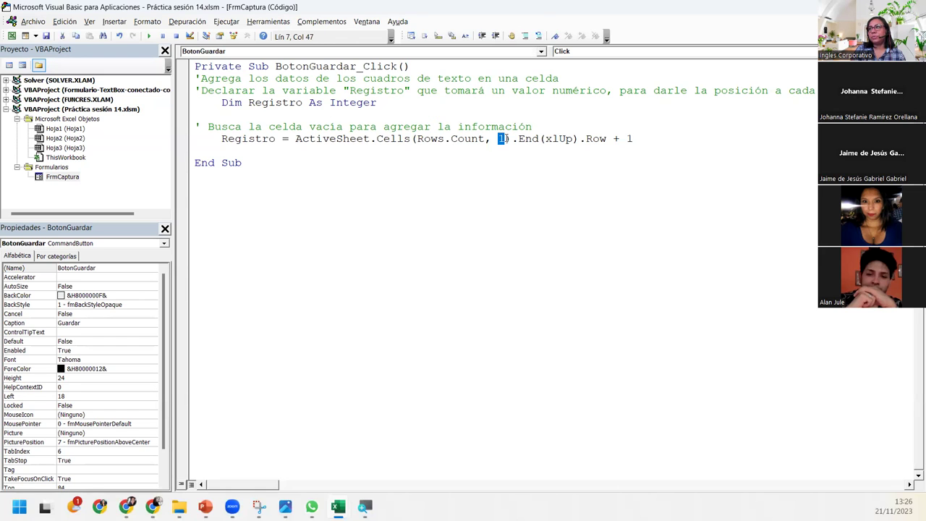
pyautogui.doubleClick(630, 139)
pyautogui.doubleClick(555, 138)
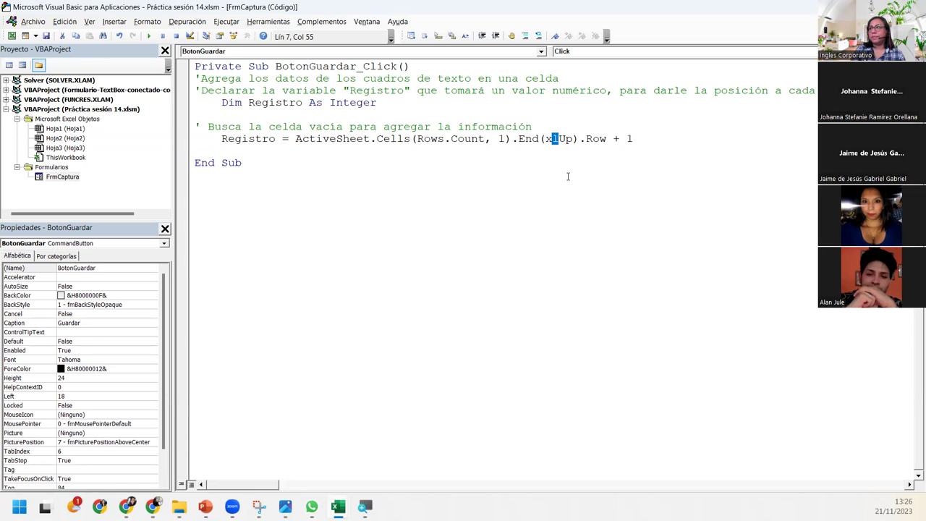
pyautogui.click(229, 148)
pyautogui.click(200, 149)
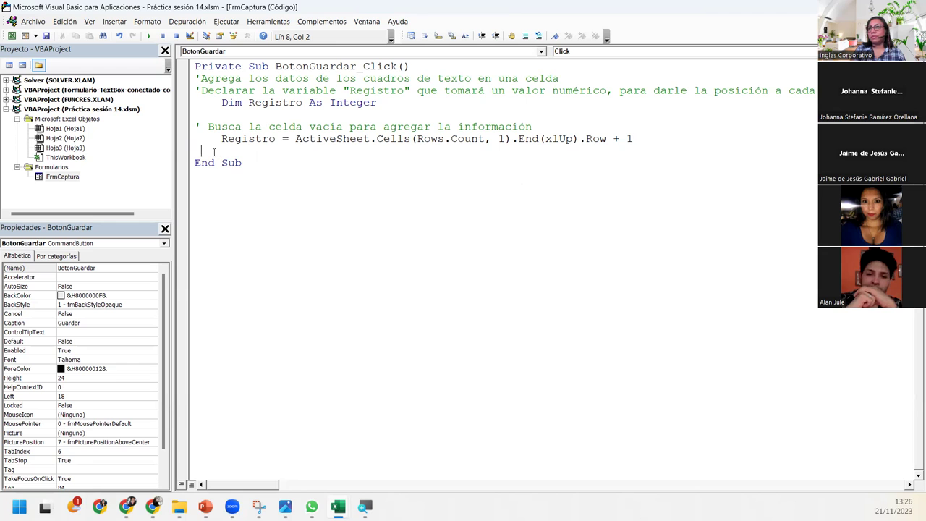
pyautogui.press('Tab')
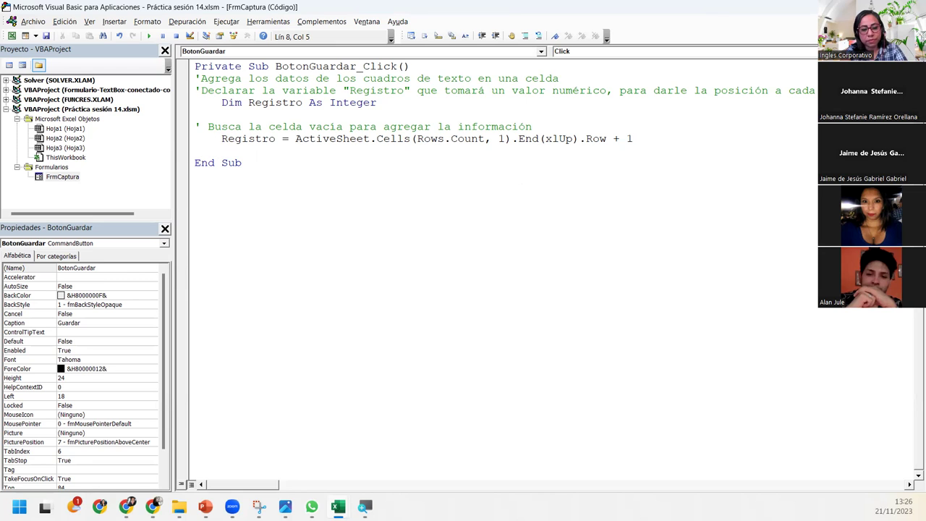
pyautogui.write('shet')
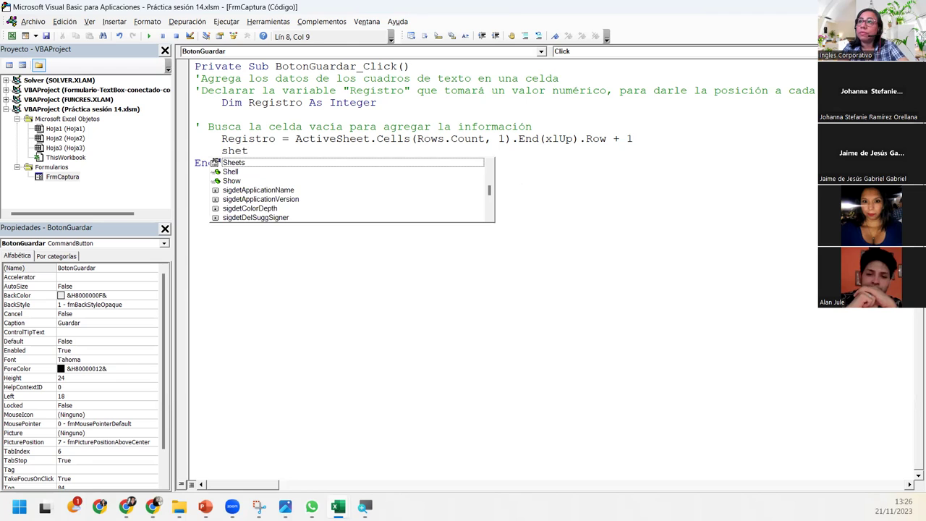
pyautogui.press('Tab')
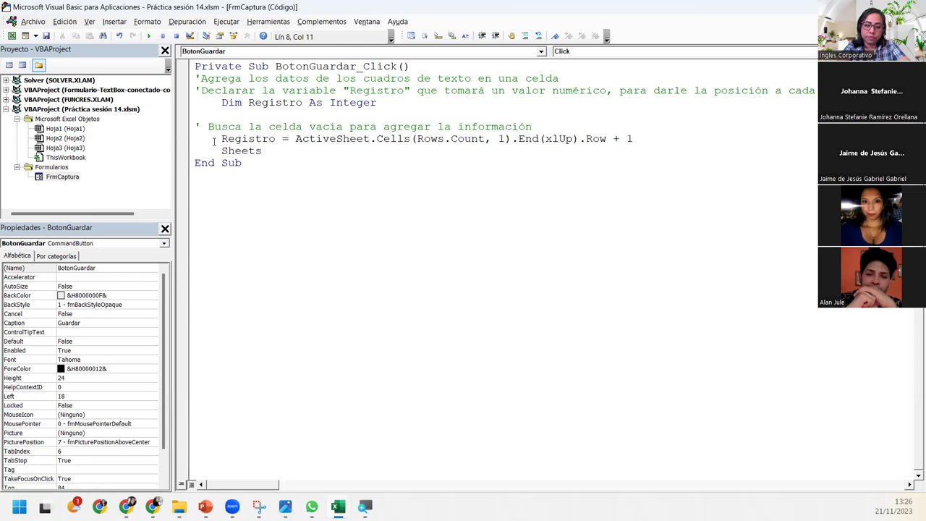
pyautogui.write('("Dato')
pyautogui.press('BackSpace')
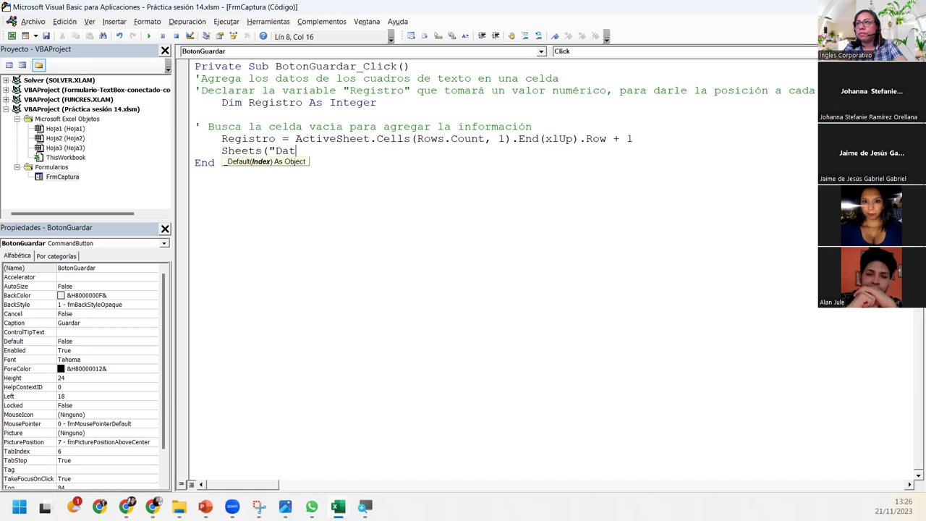
pyautogui.press('BackSpace')
pyautogui.press('BackSpace')
pyautogui.press('BackSpace')
pyautogui.press('BackSpace')
pyautogui.press('BackSpace')
pyautogui.press('BackSpace')
pyautogui.press('BackSpace')
pyautogui.press('BackSpace')
pyautogui.press('BackSpace')
pyautogui.press('BackSpace')
pyautogui.press('BackSpace')
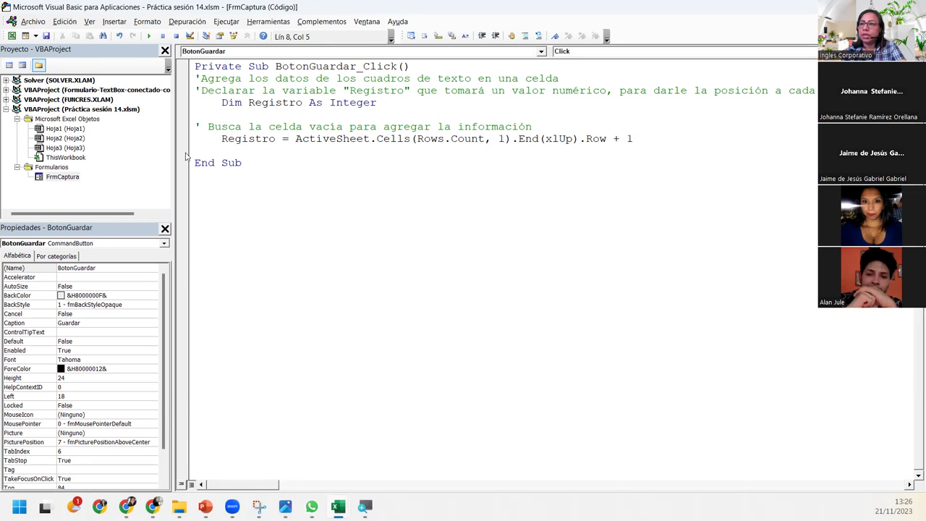
pyautogui.moveTo(338, 507)
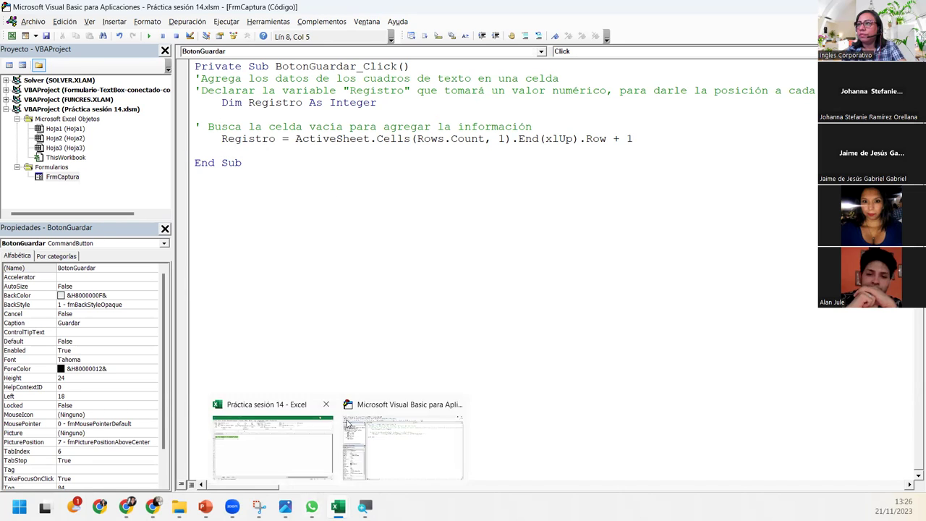
# Rename the Hoja1 sheet to Datos in the workbook.
pyautogui.click(240, 152)
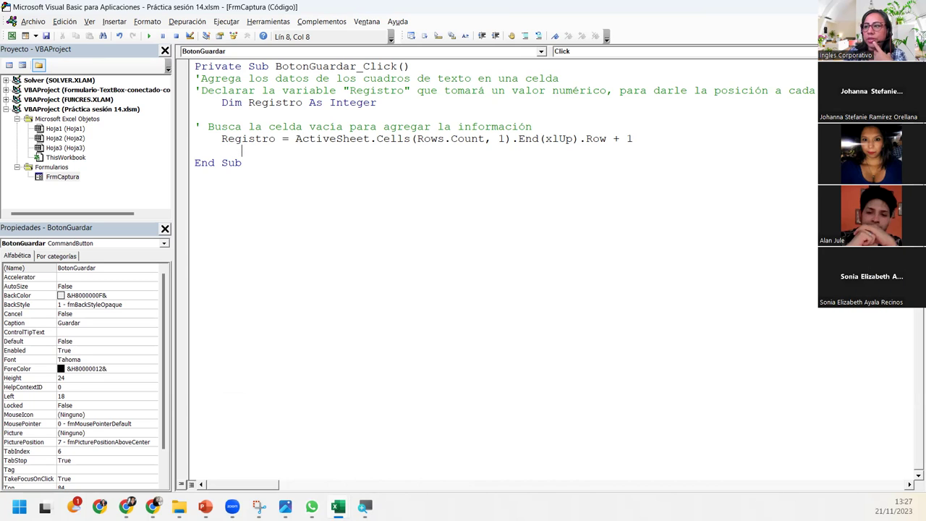
pyautogui.moveTo(337, 507)
pyautogui.click(213, 467)
pyautogui.doubleClick(84, 470)
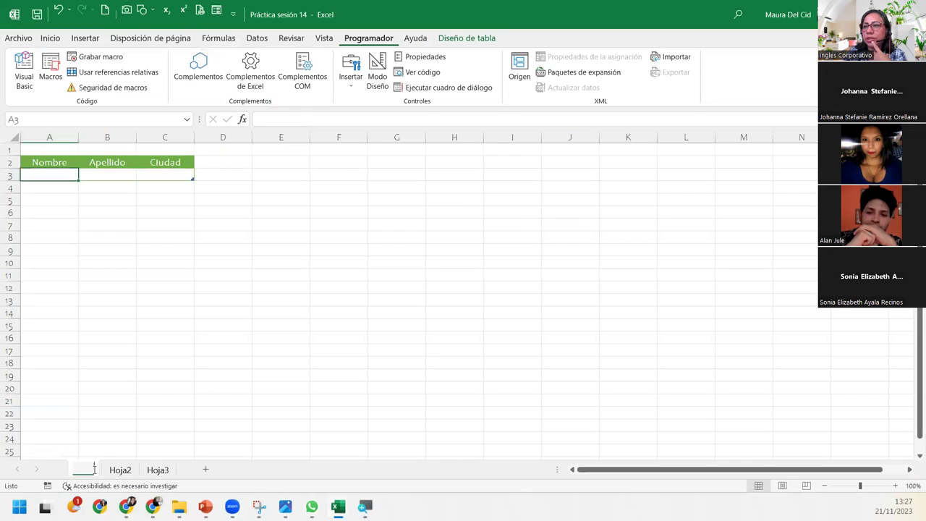
pyautogui.write('Datos')
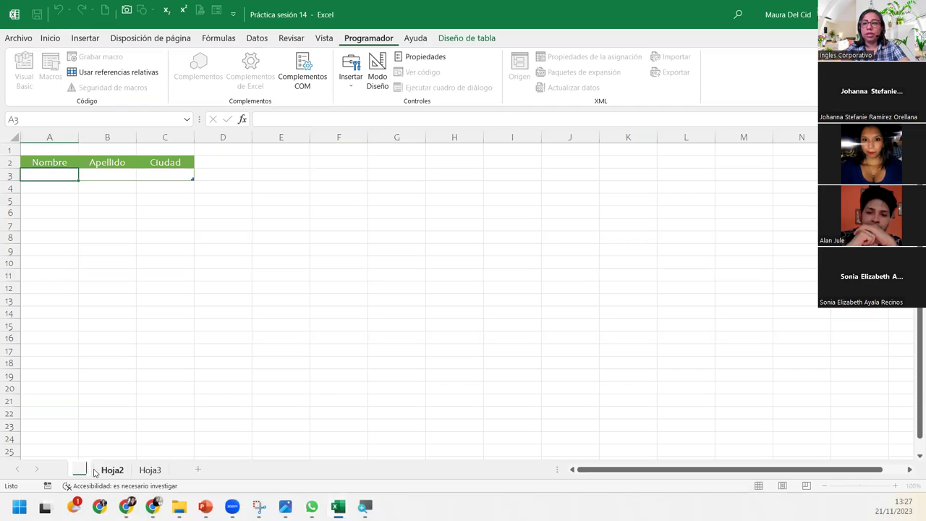
pyautogui.press('Return')
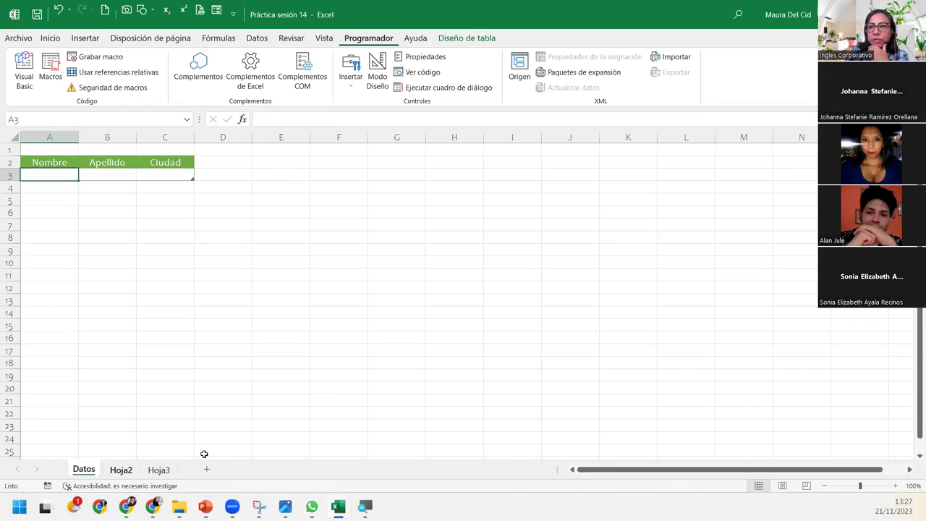
# Delete sheets Hoja2 and Hoja3, leaving Datos as the only sheet.
pyautogui.rightClick(121, 469)
pyautogui.click(182, 347)
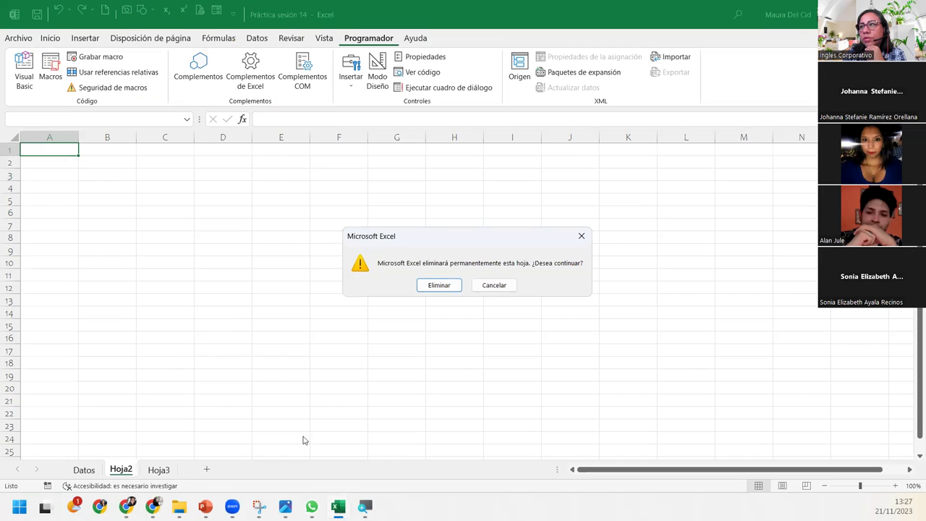
pyautogui.click(439, 285)
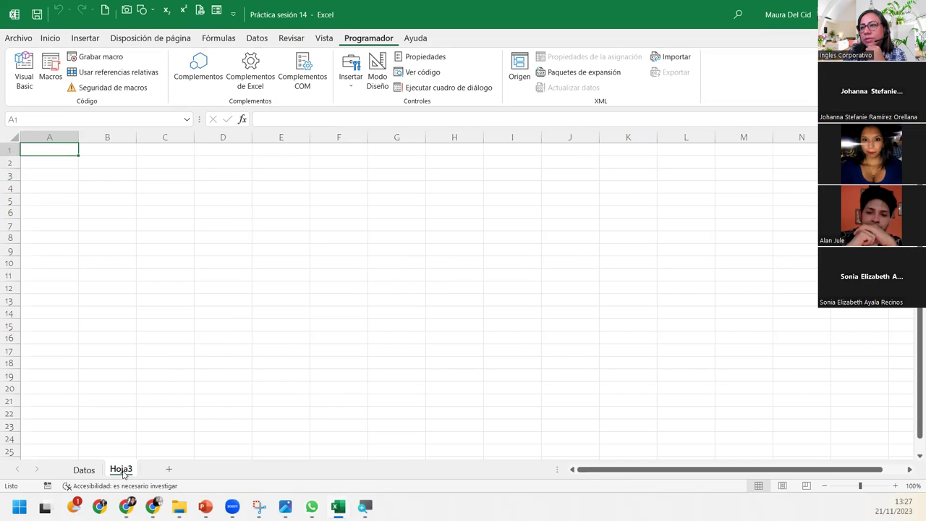
pyautogui.rightClick(123, 471)
pyautogui.click(186, 347)
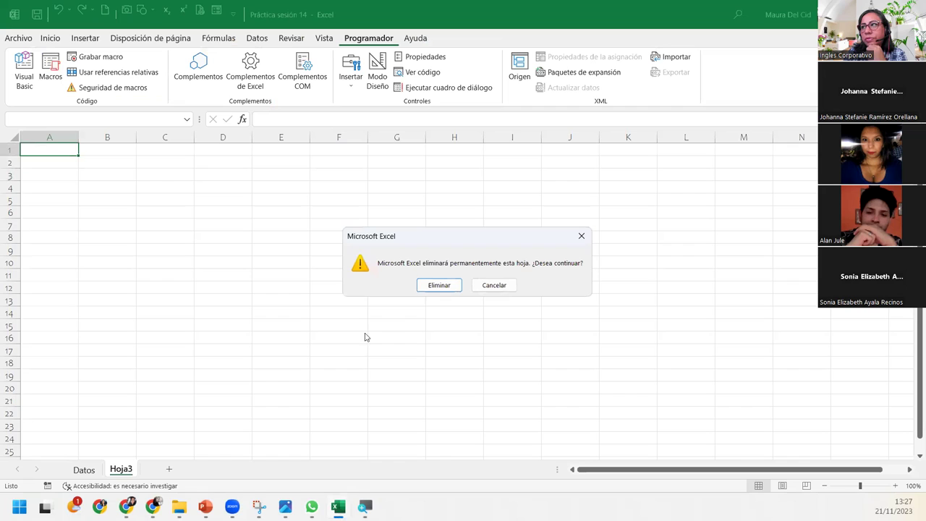
pyautogui.click(424, 286)
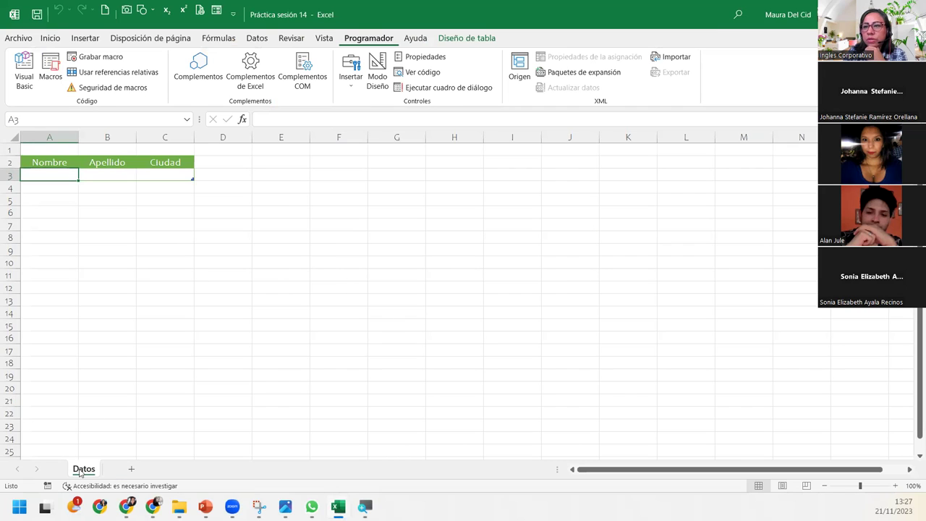
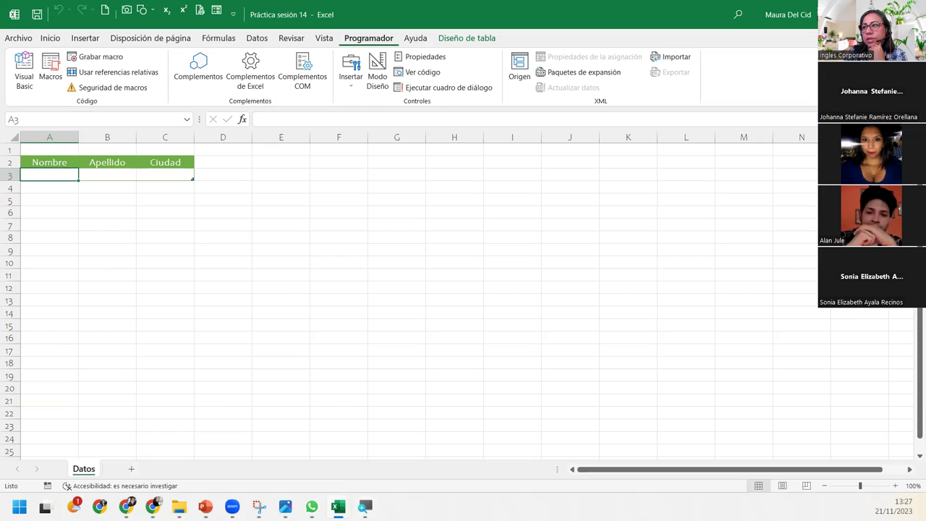
# On line 8, write Sheets("Datos").Cells(Registro, 1) = using IntelliSense.
pyautogui.moveTo(338, 506)
pyautogui.click(364, 434)
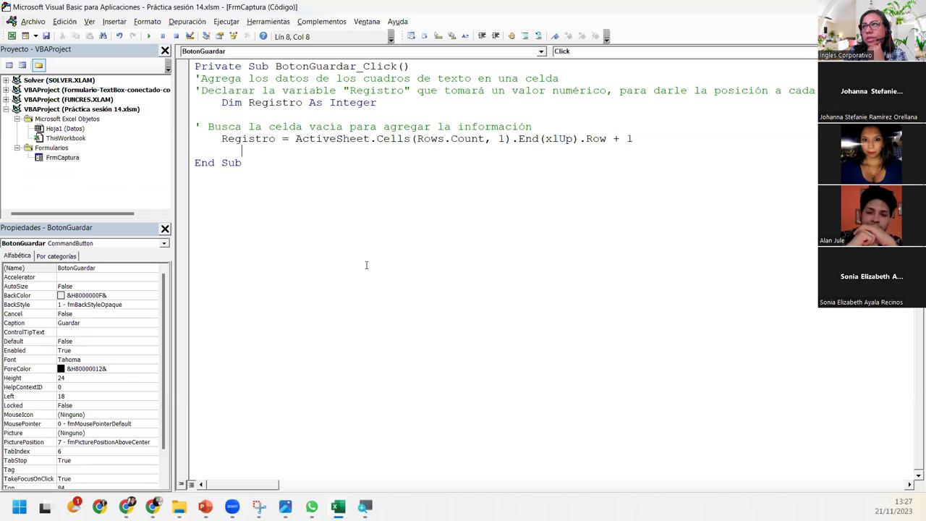
pyautogui.click(221, 151)
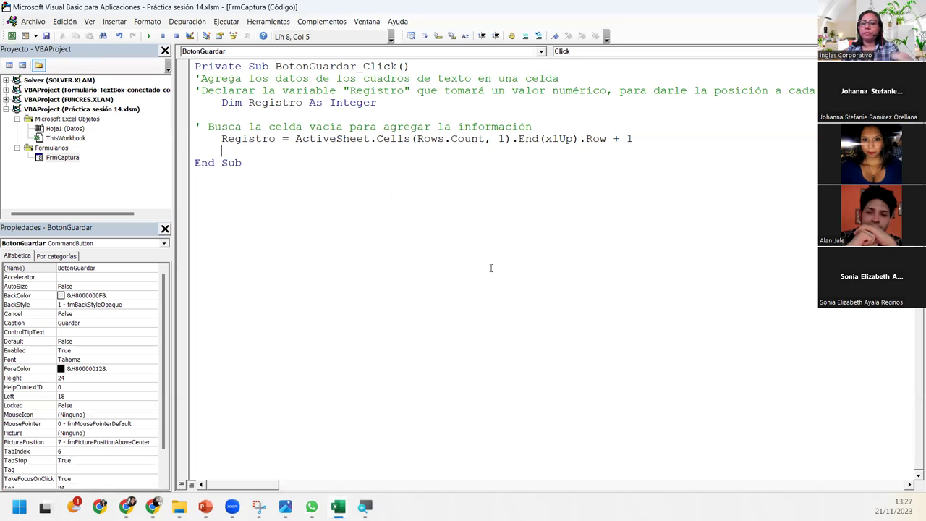
pyautogui.hotkey('ctrl', 'space')
pyautogui.write('shet')
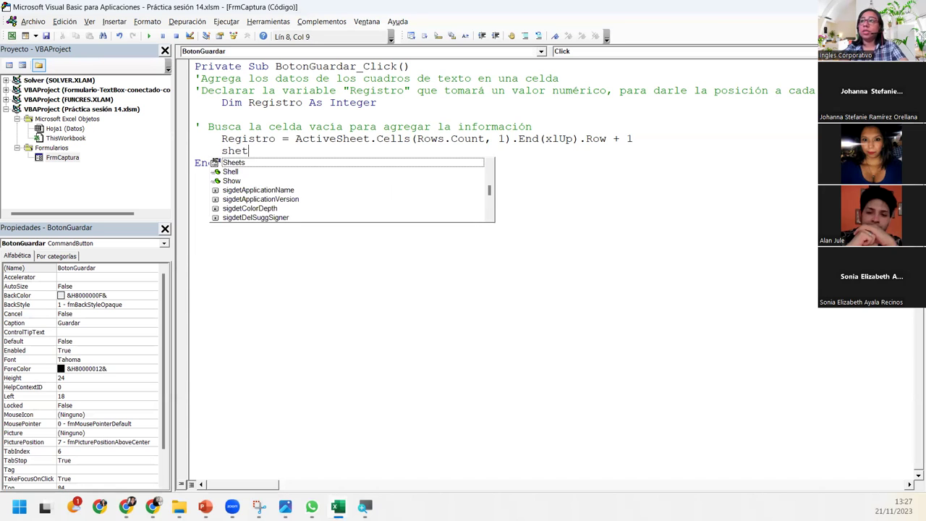
pyautogui.press('Tab')
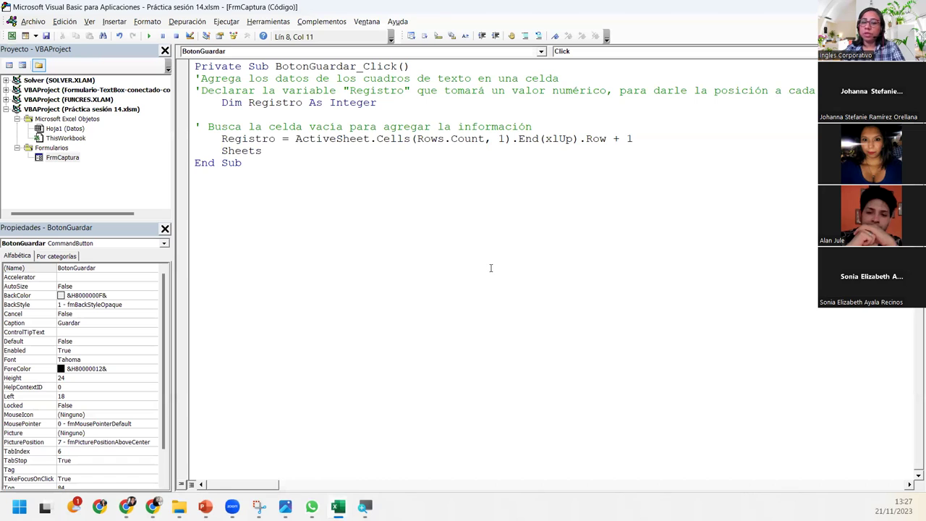
pyautogui.write('("Datos')
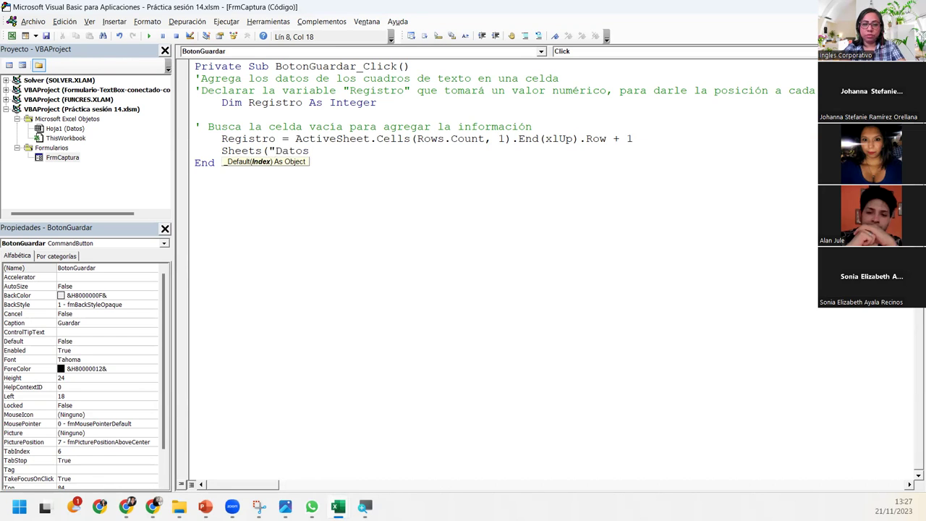
pyautogui.write('").c')
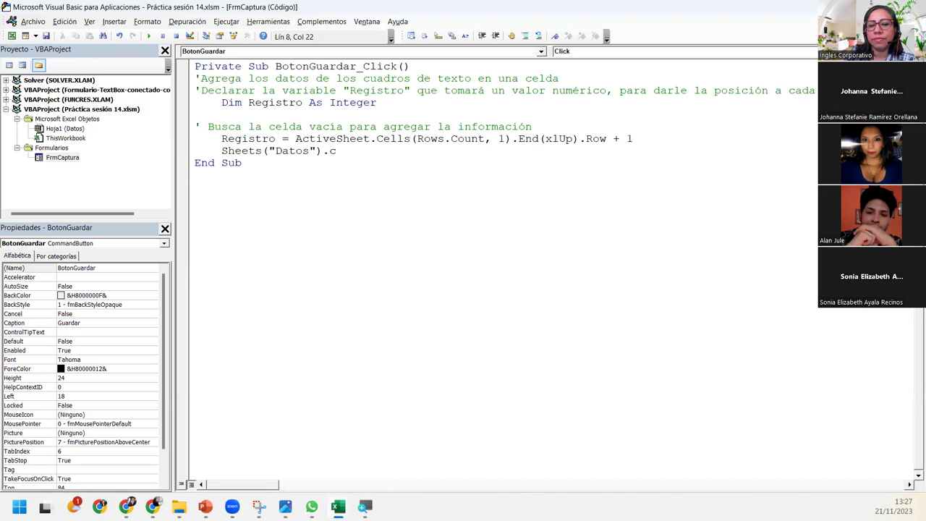
pyautogui.write('ells')
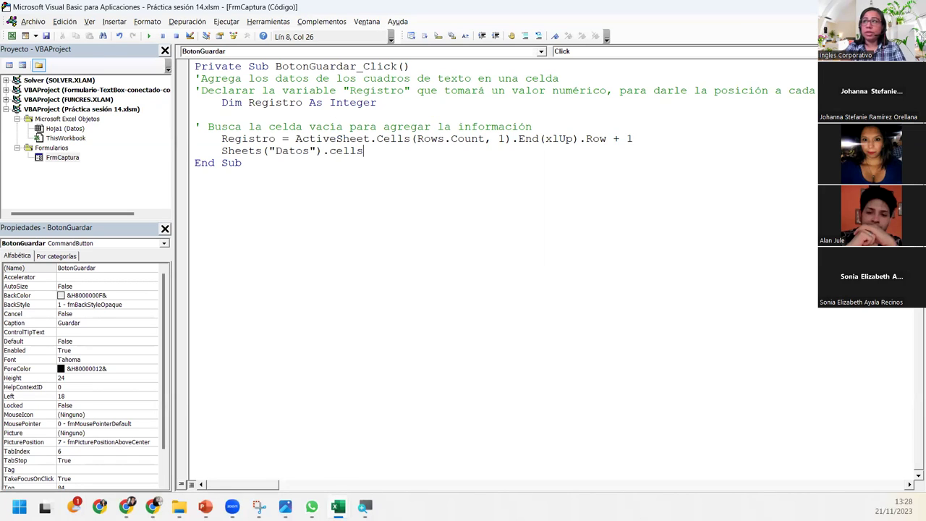
pyautogui.write('(')
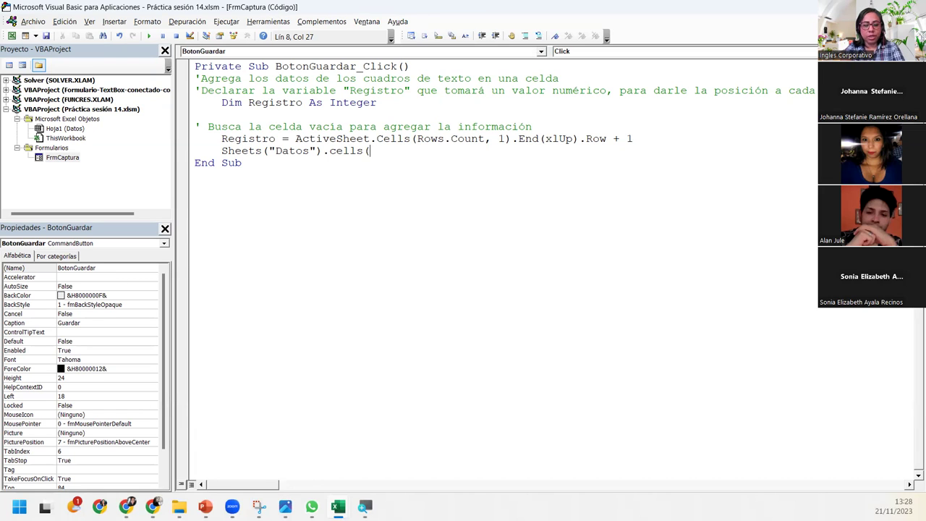
pyautogui.write('Re')
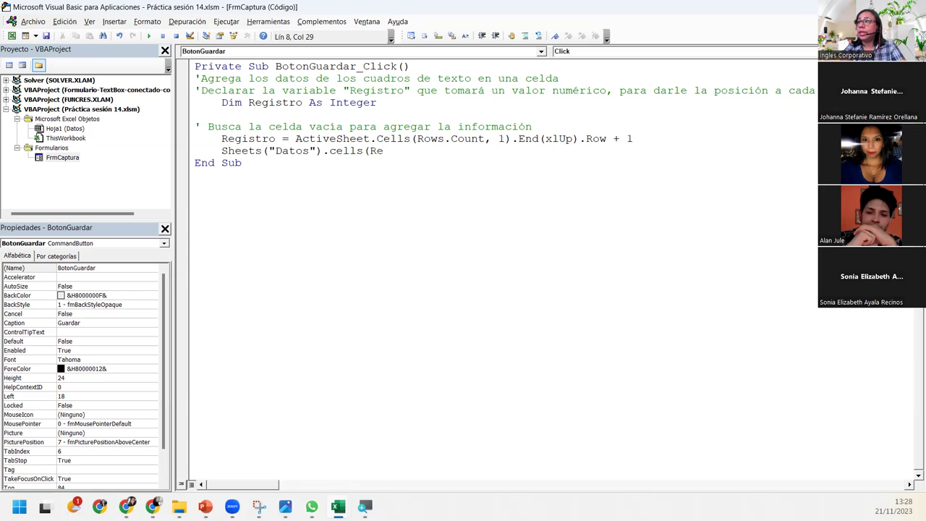
pyautogui.write('gistros')
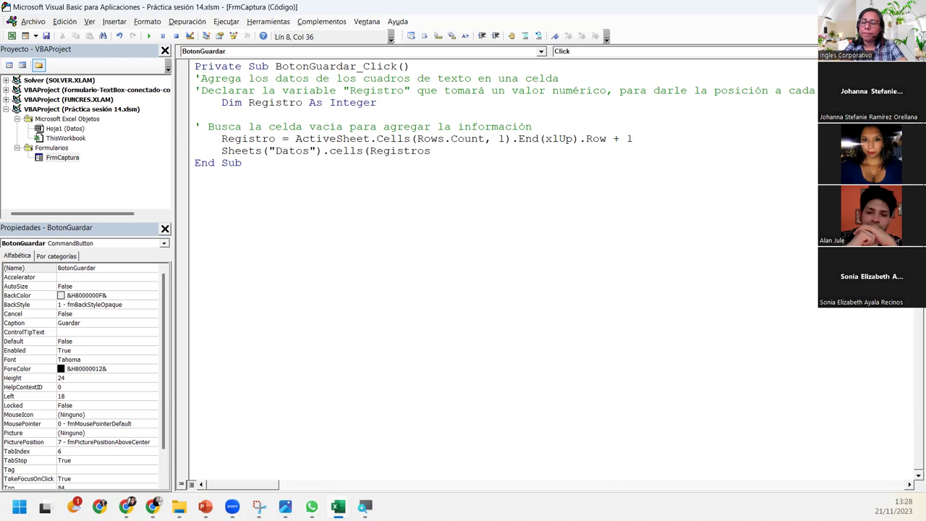
pyautogui.press('BackSpace')
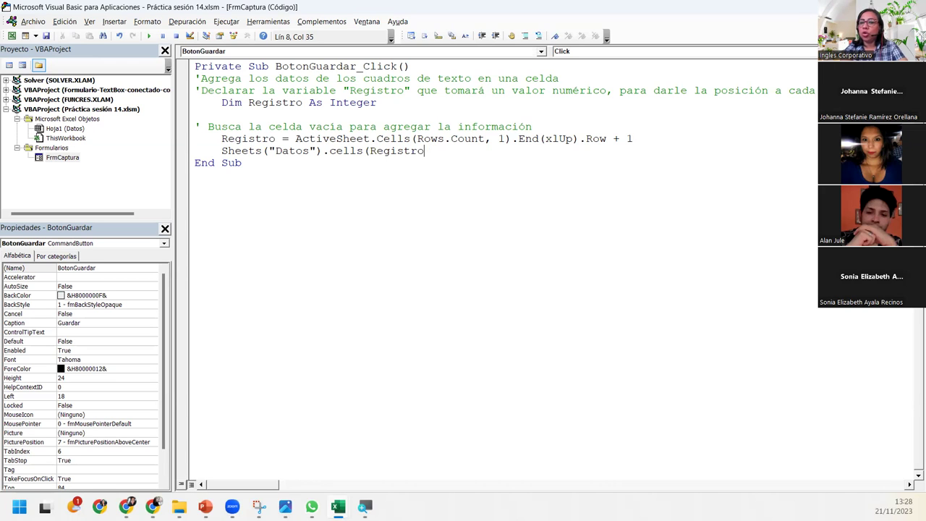
pyautogui.write(', 1')
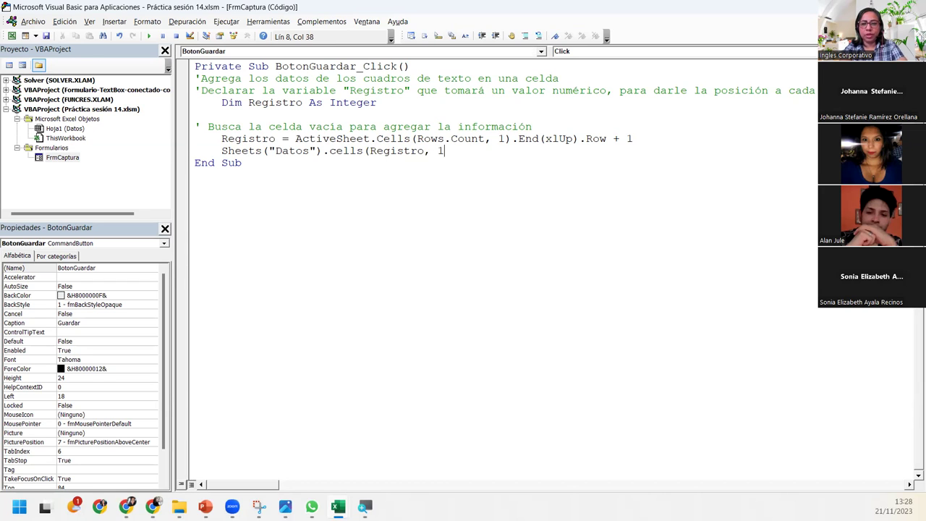
pyautogui.write(')')
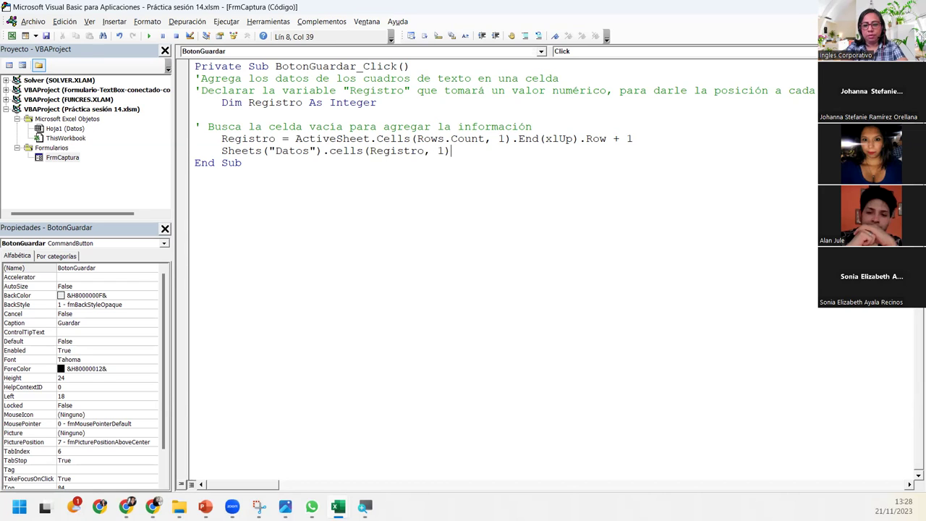
pyautogui.write(' =')
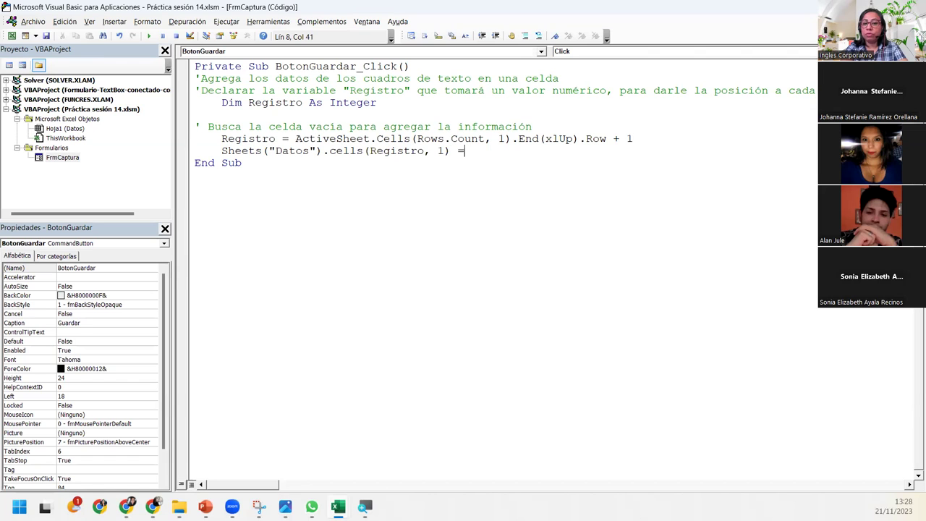
# Complete the assignment with TxtNombre.Value and end the line.
pyautogui.hotkey('ctrl', 'space')
pyautogui.write('tex')
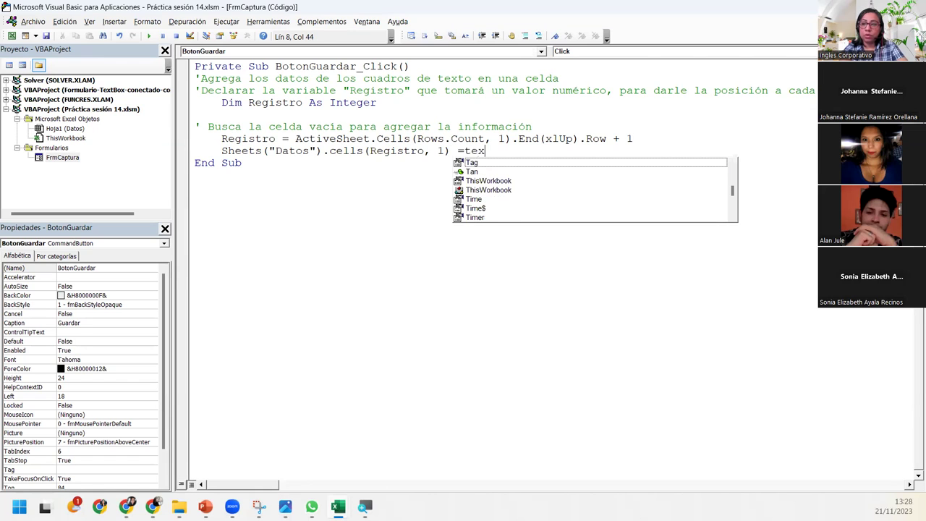
pyautogui.press('BackSpace')
pyautogui.press('BackSpace')
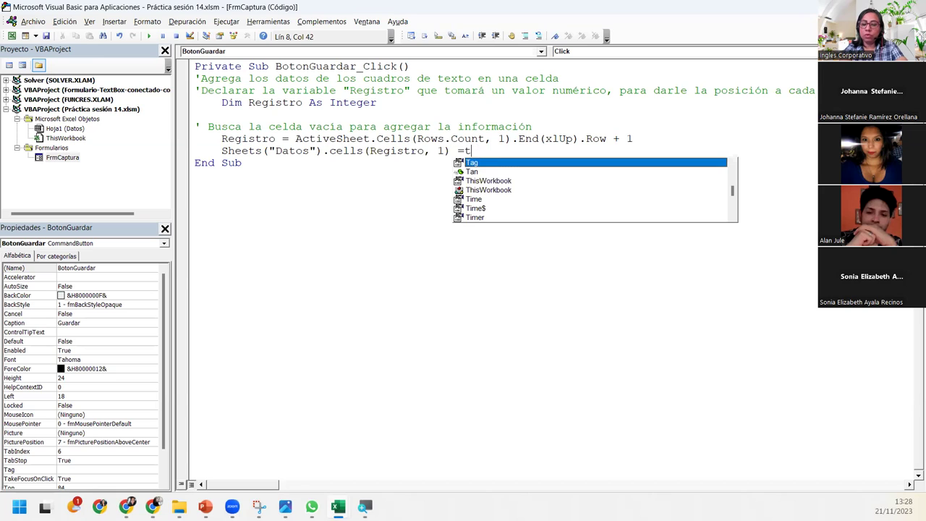
pyautogui.write('xt')
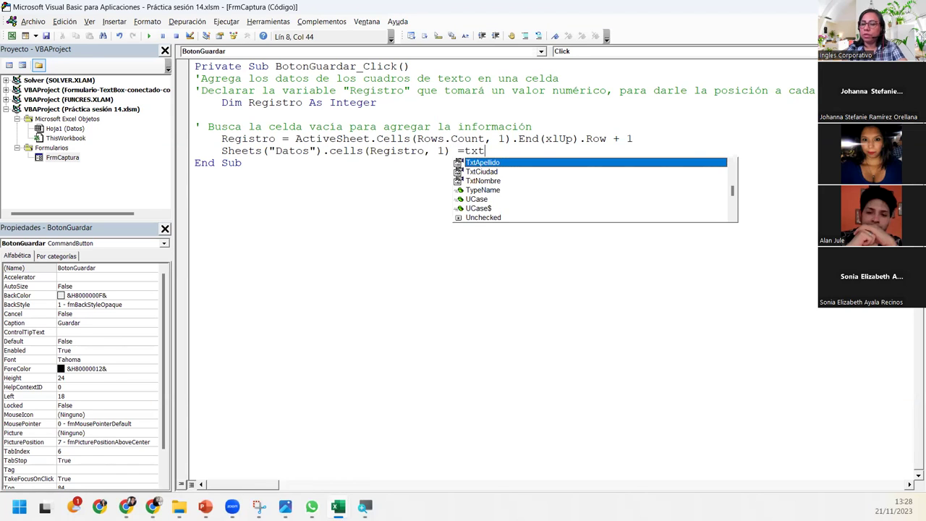
pyautogui.press('Down')
pyautogui.press('Down')
pyautogui.press('Tab')
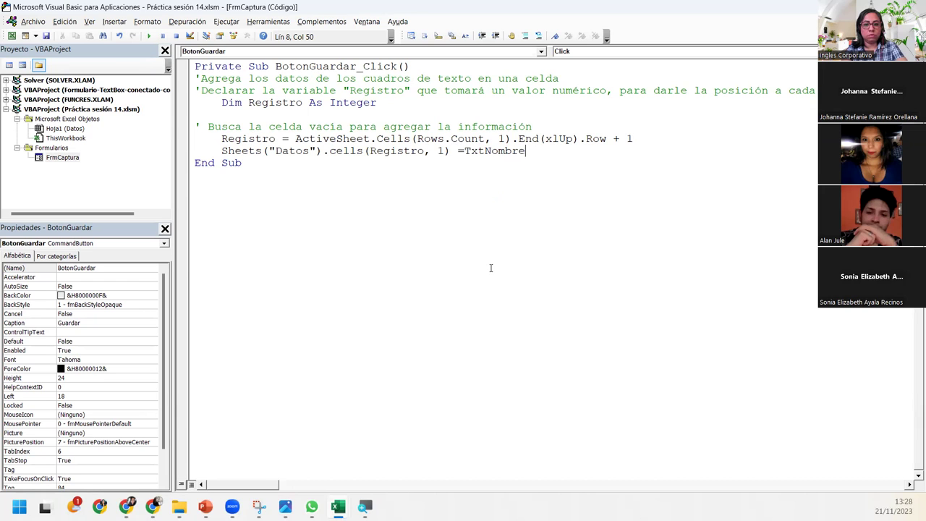
pyautogui.write('.va')
pyautogui.press('Tab')
pyautogui.press('Return')
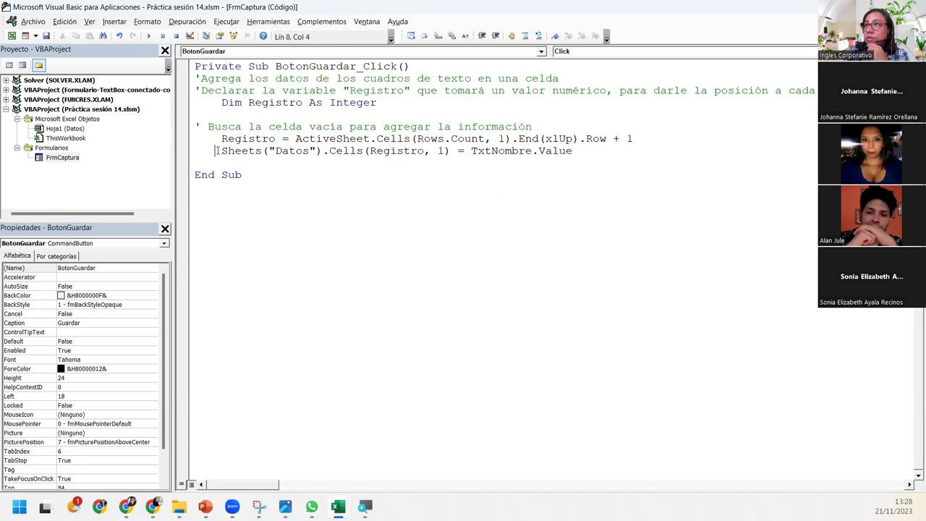
pyautogui.moveTo(216, 151); pyautogui.dragTo(592, 155)
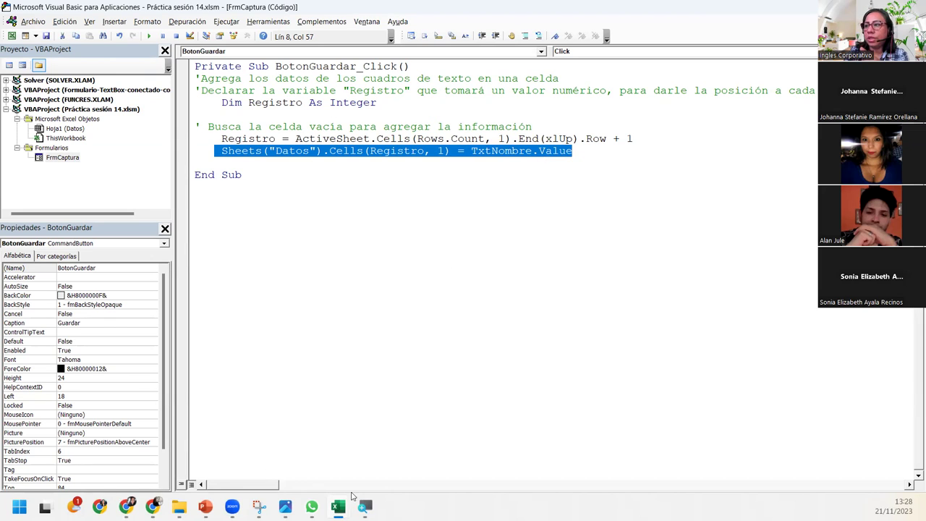
pyautogui.moveTo(338, 507)
pyautogui.click(287, 444)
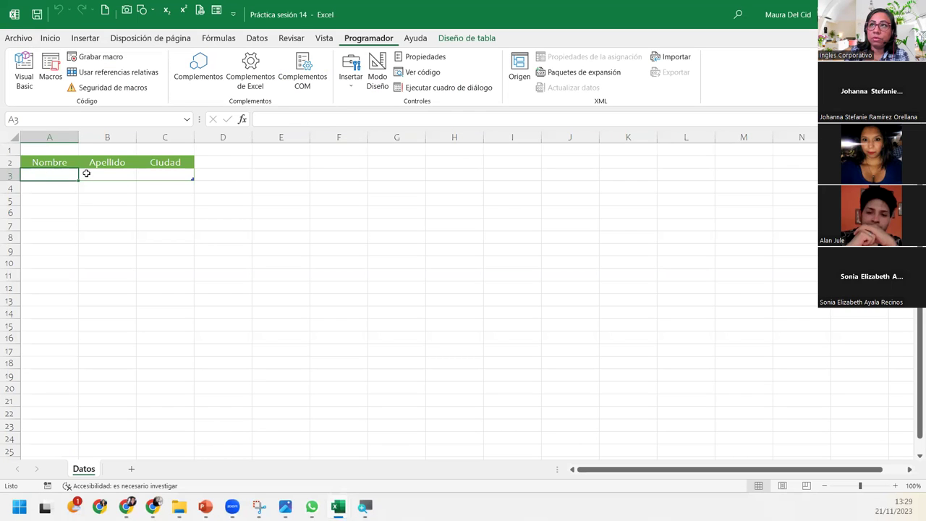
pyautogui.click(87, 174)
pyautogui.click(154, 174)
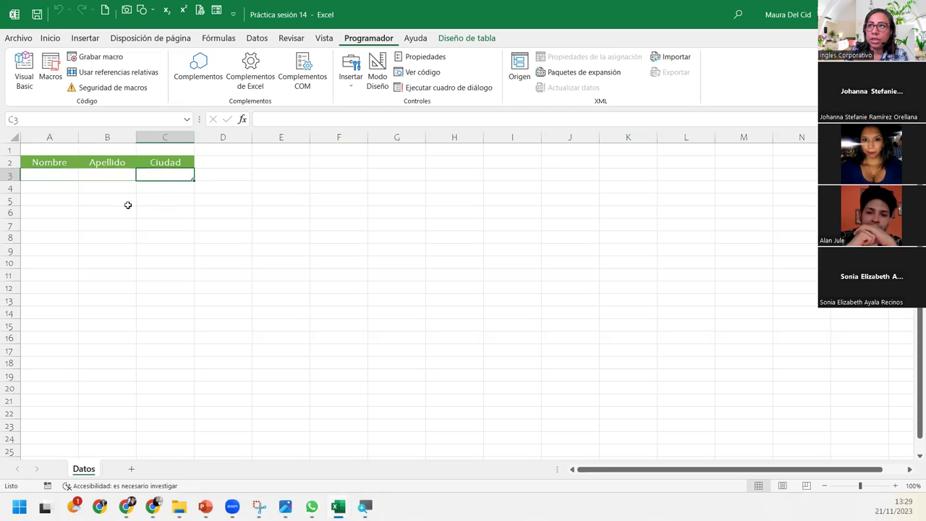
pyautogui.click(40, 187)
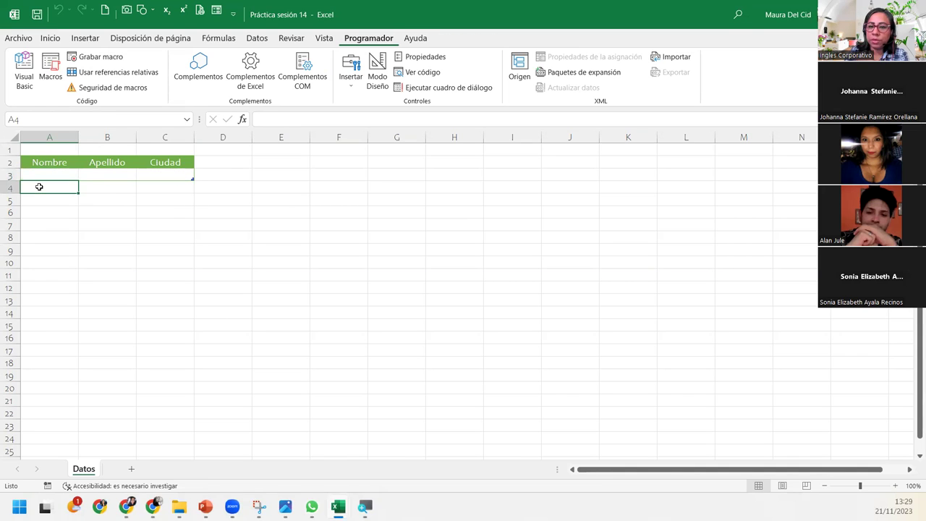
pyautogui.click(88, 188)
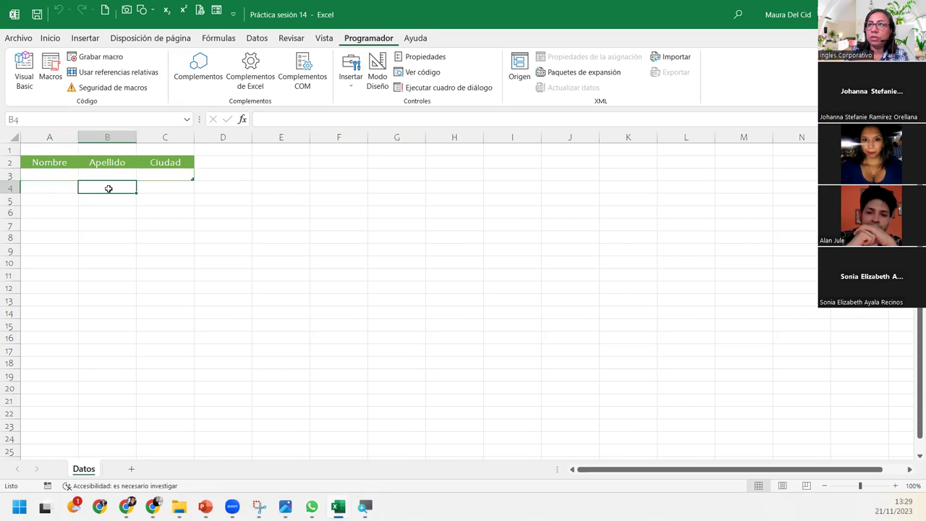
pyautogui.click(149, 187)
pyautogui.click(70, 175)
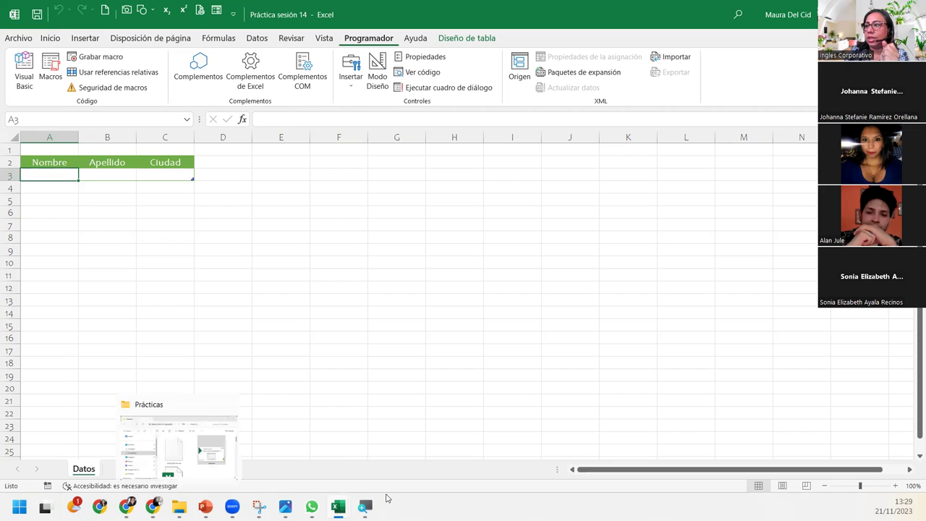
# Highlight Cells(Registro and the column argument 1 on line 8, then place the cursor at its end.
pyautogui.moveTo(338, 505)
pyautogui.click(416, 435)
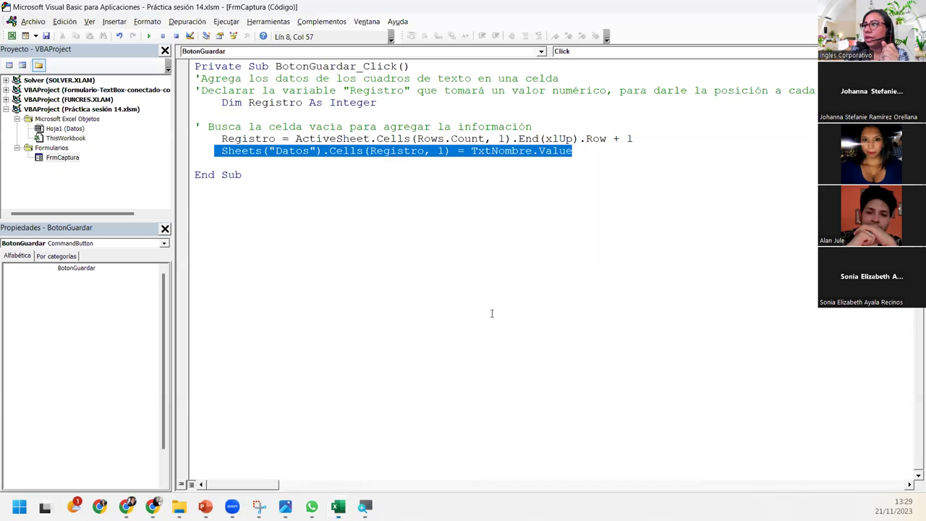
pyautogui.click(351, 153)
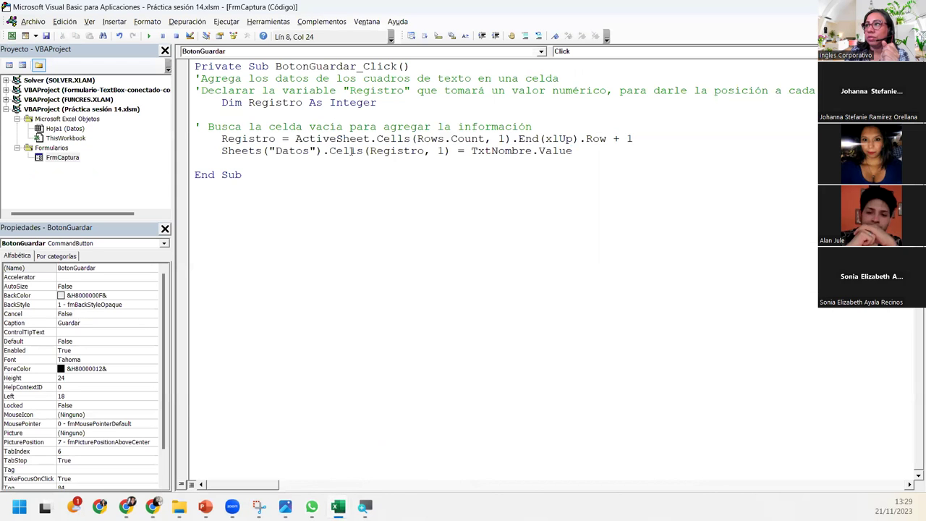
pyautogui.moveTo(327, 151); pyautogui.dragTo(427, 151)
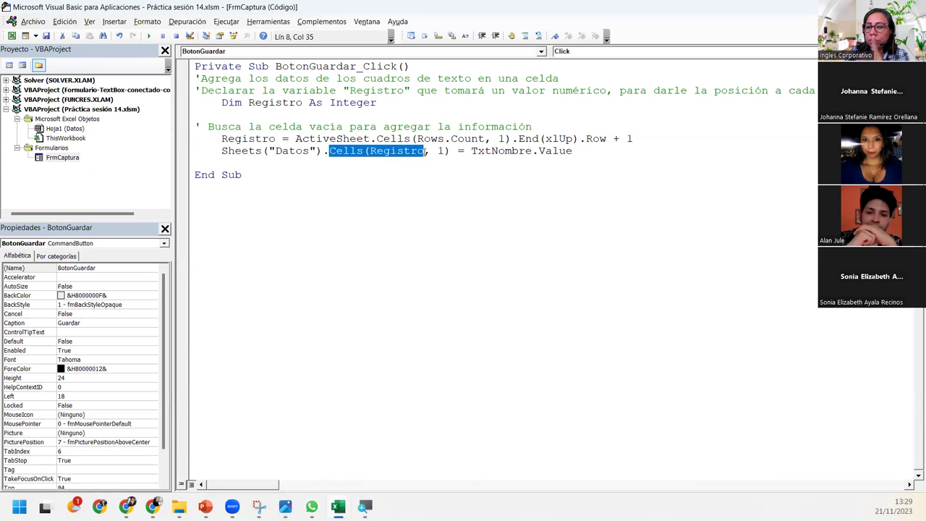
pyautogui.doubleClick(440, 151)
pyautogui.click(594, 156)
# Add the line Sheets("Datos").Cells(registro, 2) = TxtApellido.Value.
pyautogui.press('Return')
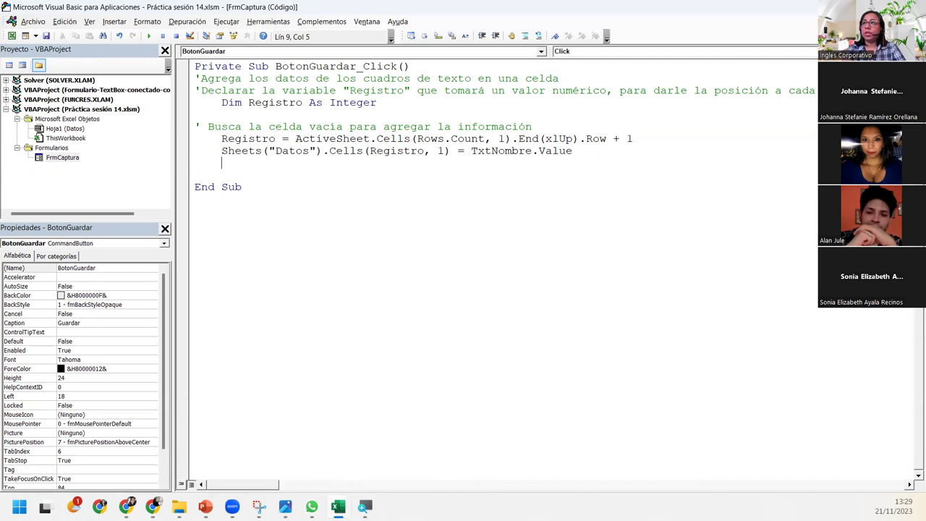
pyautogui.write('shee')
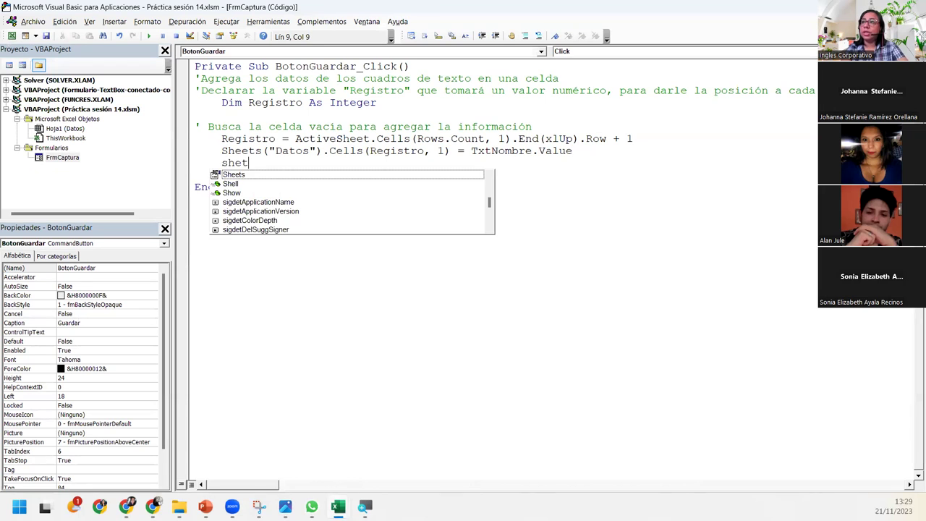
pyautogui.press('Tab')
pyautogui.write('("Datos')
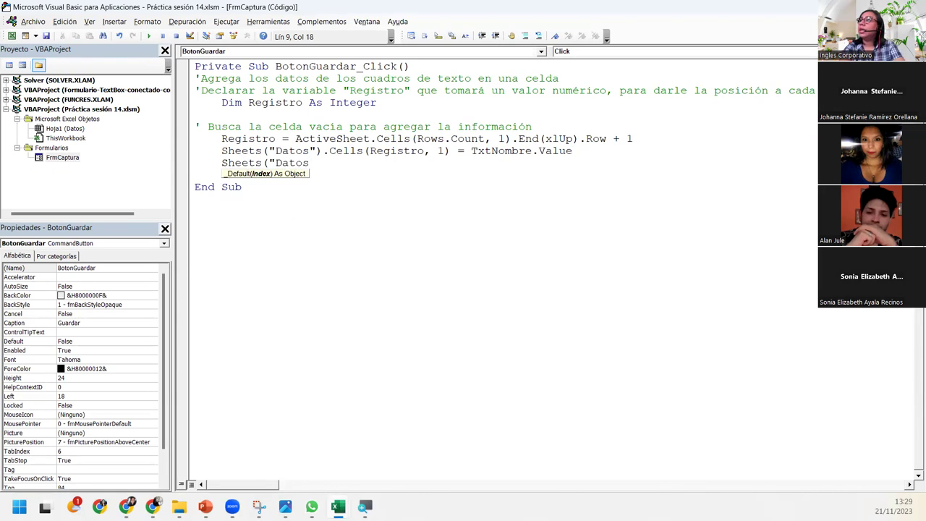
pyautogui.write('")')
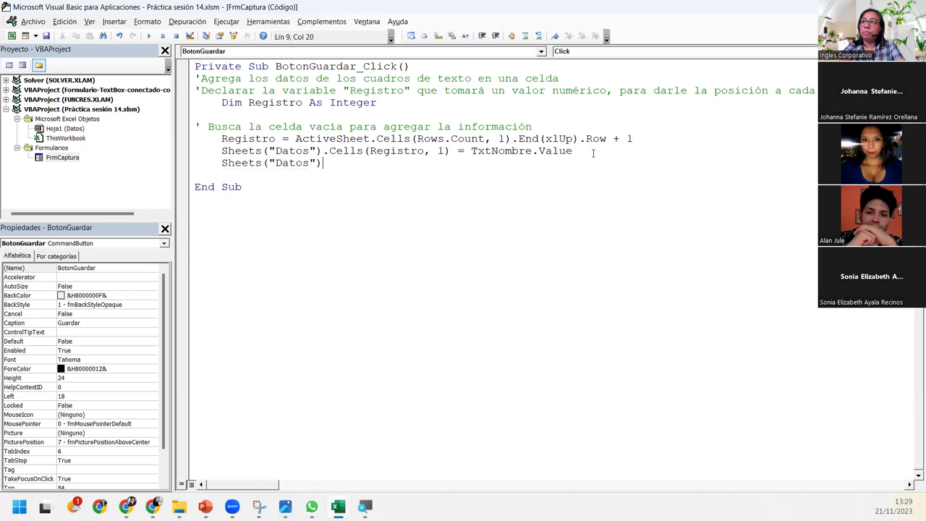
pyautogui.write('.ce')
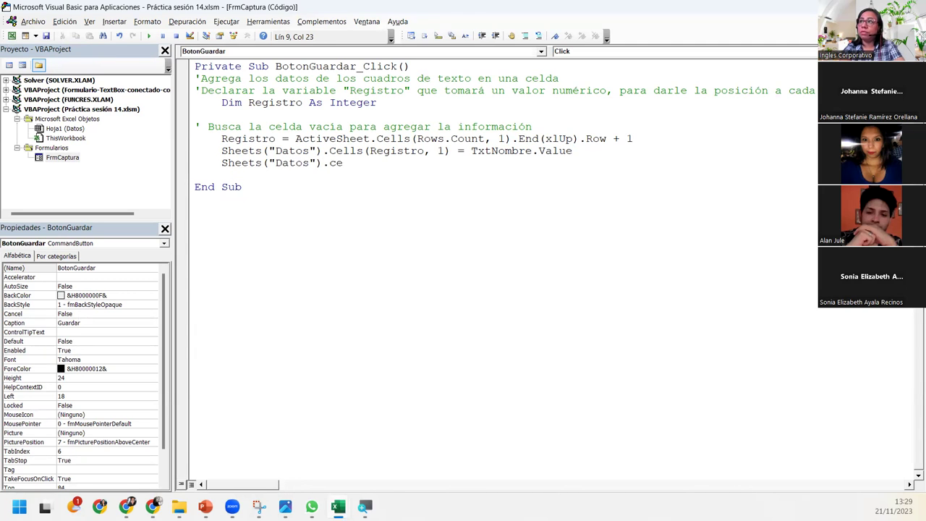
pyautogui.write('lls(registr')
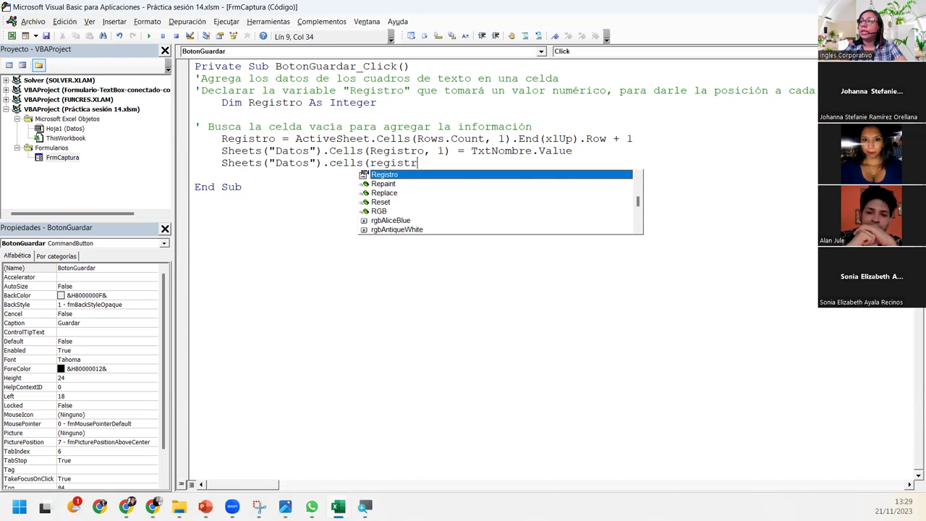
pyautogui.write('o,')
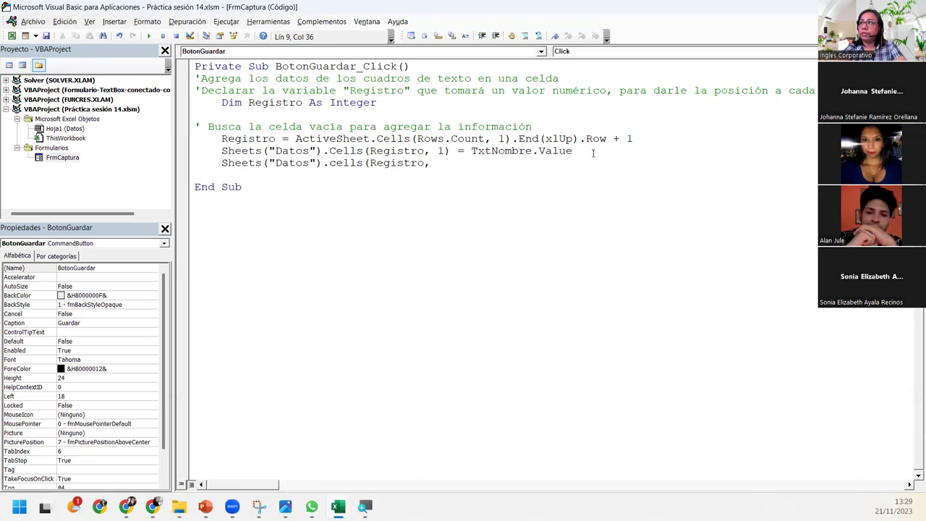
pyautogui.write(' 2')
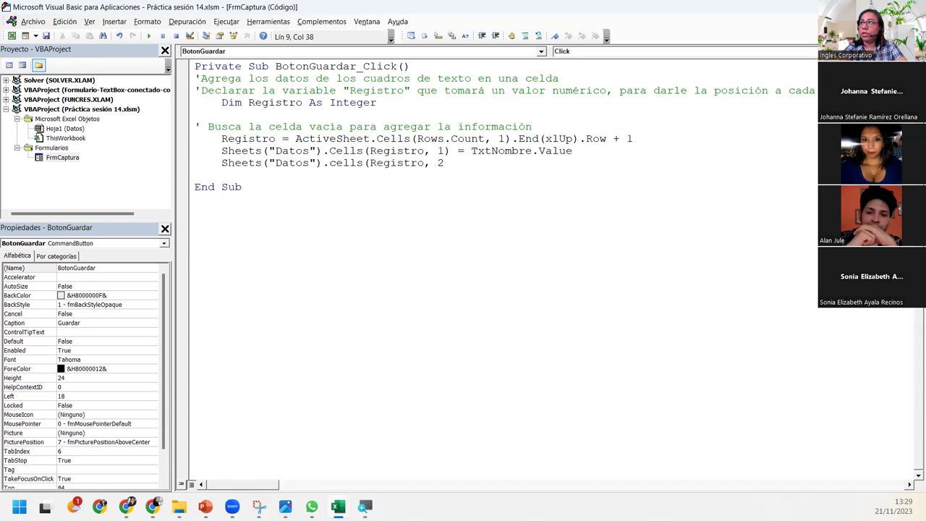
pyautogui.write(' =')
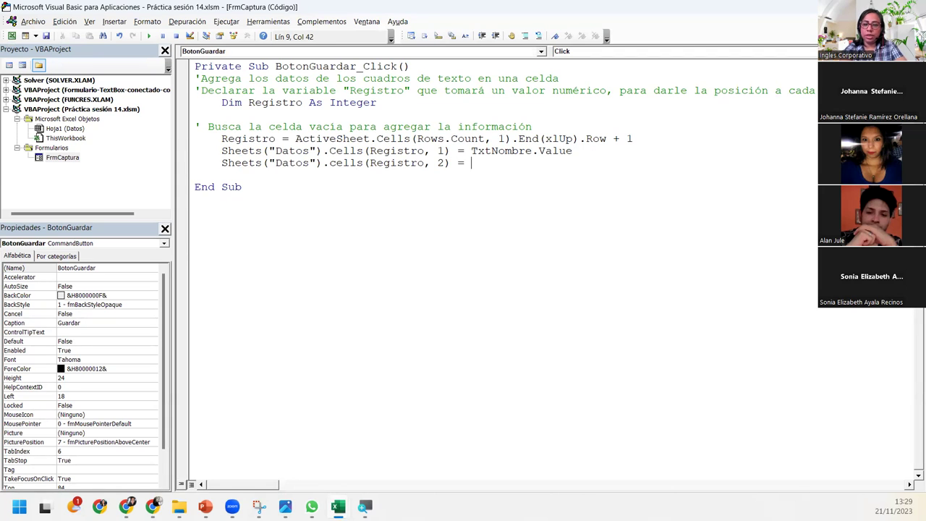
pyautogui.hotkey('ctrl', 'space')
pyautogui.write('txt')
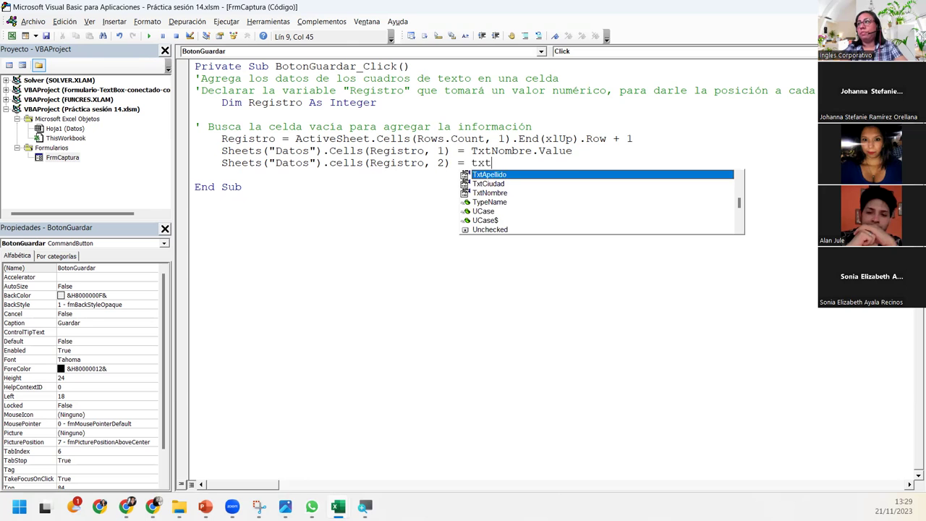
pyautogui.press('Tab')
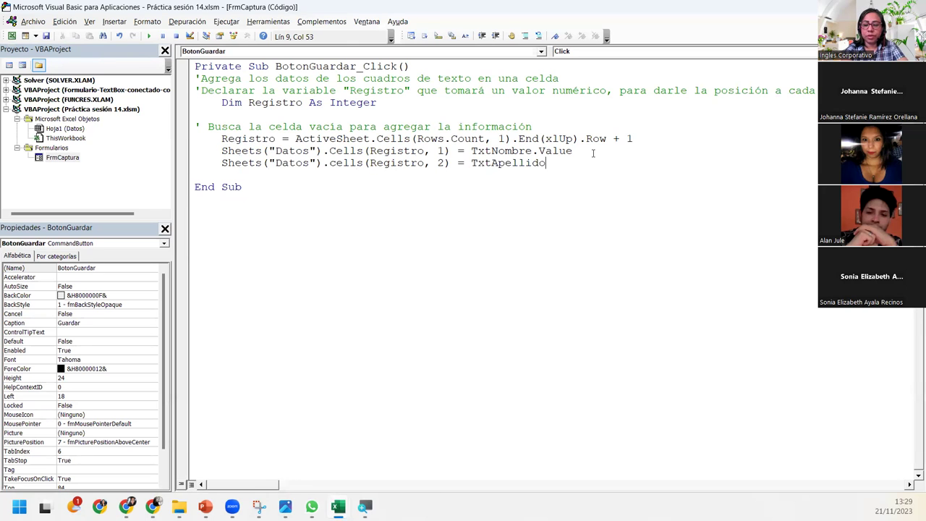
pyautogui.write('.')
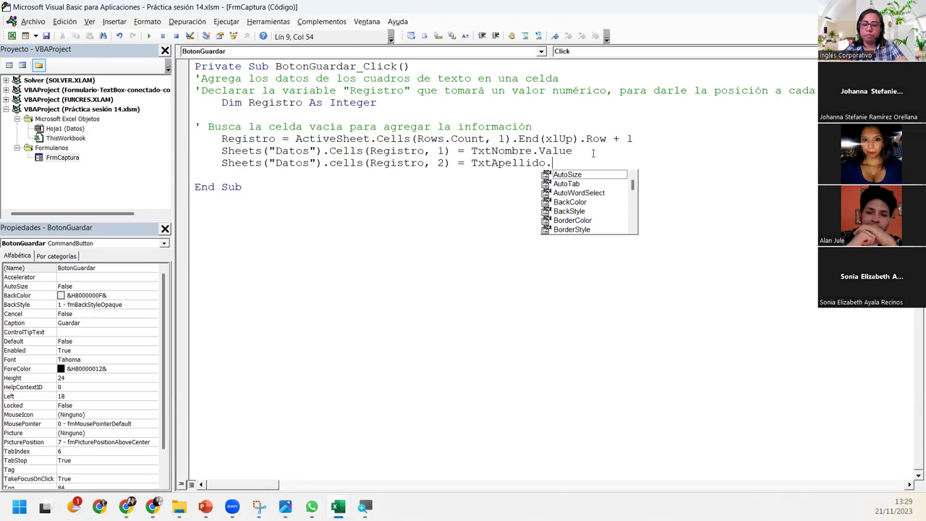
pyautogui.write('va')
pyautogui.press('Tab')
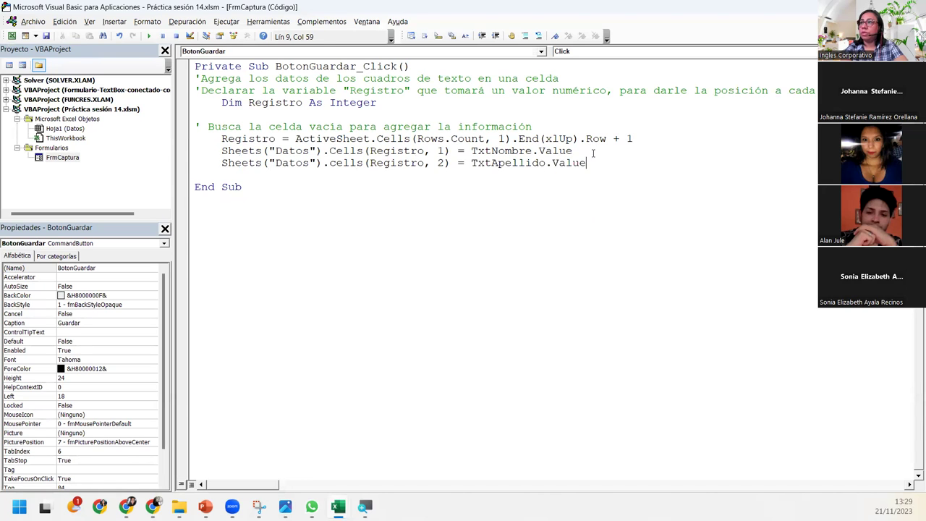
# Add Sheets("datos").Cells(registro, 3) = TxtCiudad.Value and remove the extra blank line.
pyautogui.press('Return')
pyautogui.hotkey('ctrl', 'space')
pyautogui.write('she')
pyautogui.press('Tab')
pyautogui.write('("datos')
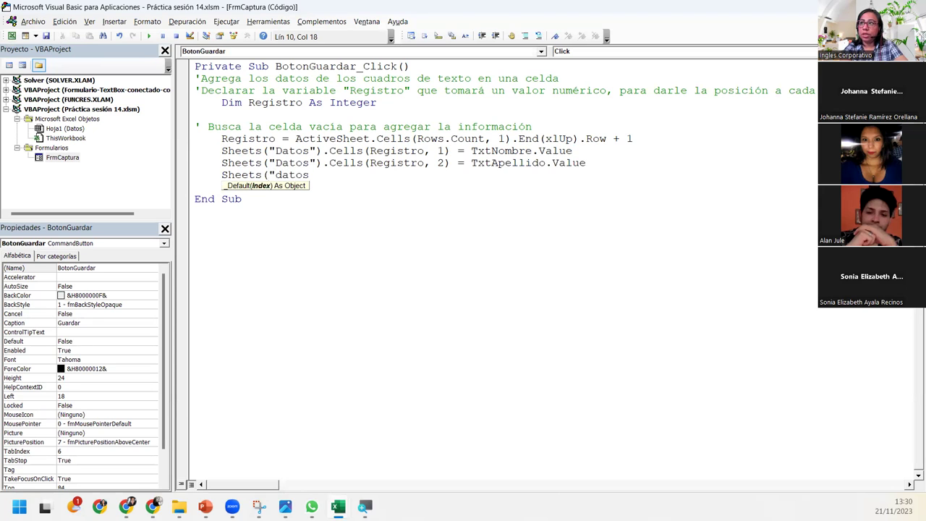
pyautogui.write('")')
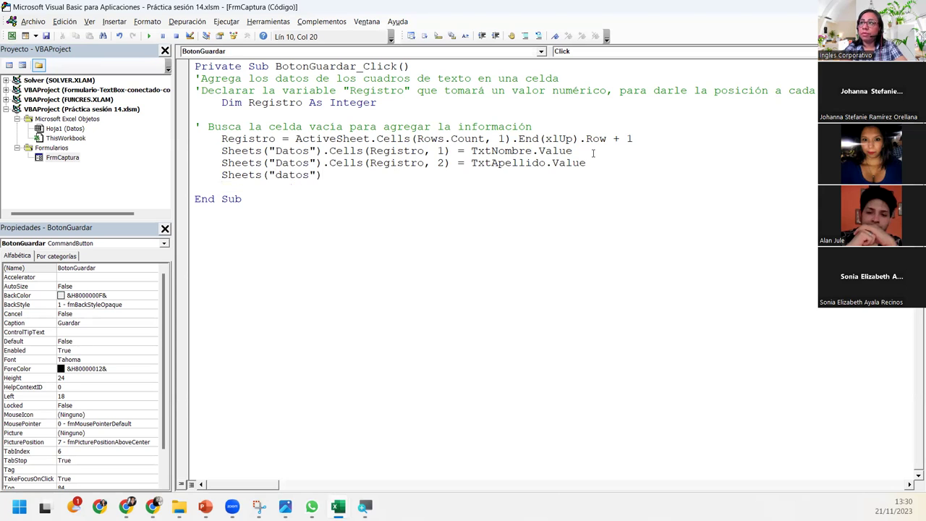
pyautogui.write('.cells')
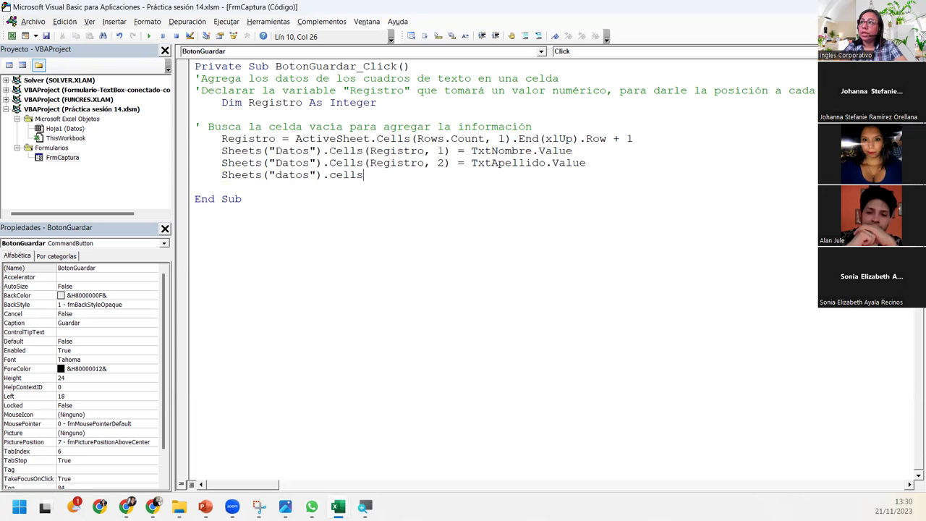
pyautogui.write('(')
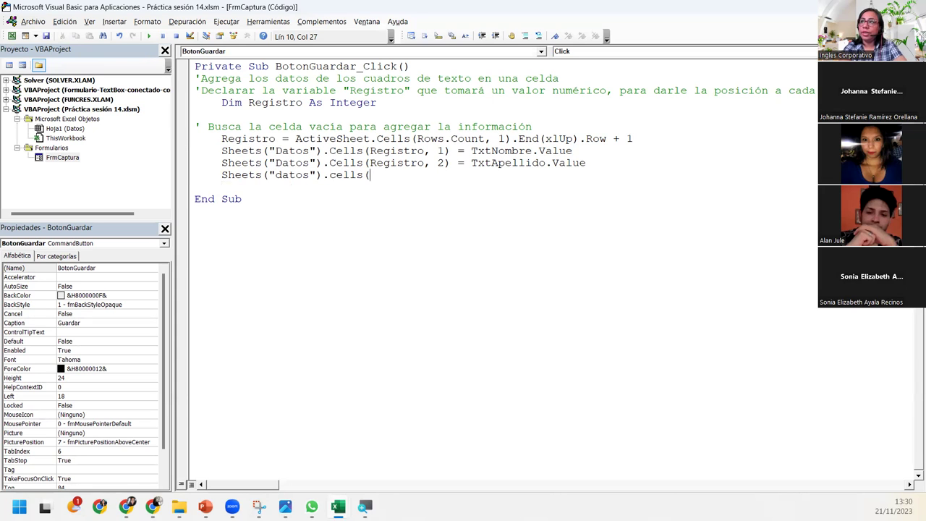
pyautogui.write('registro,')
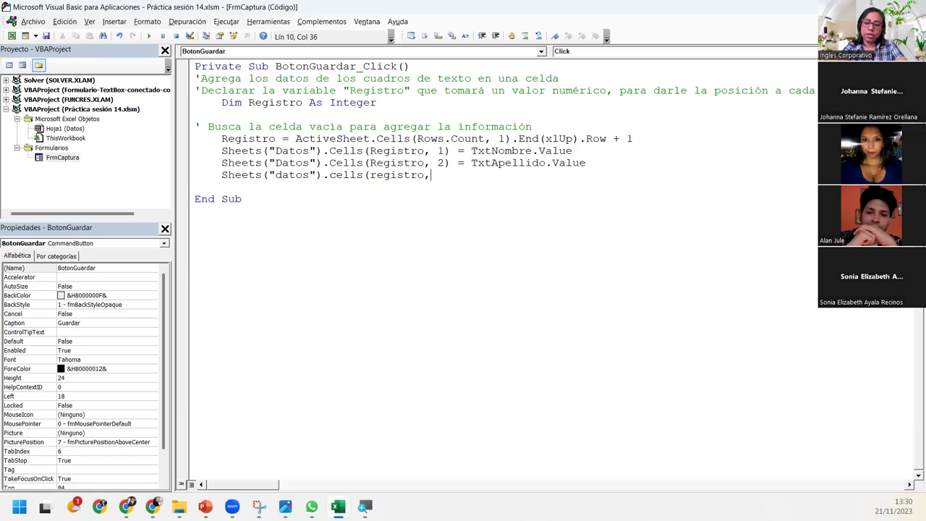
pyautogui.write(' 3')
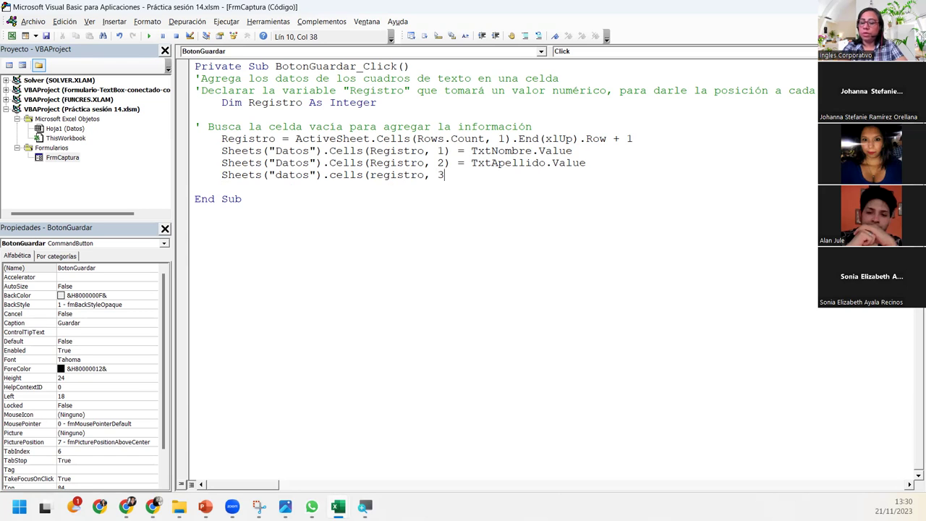
pyautogui.write(') =')
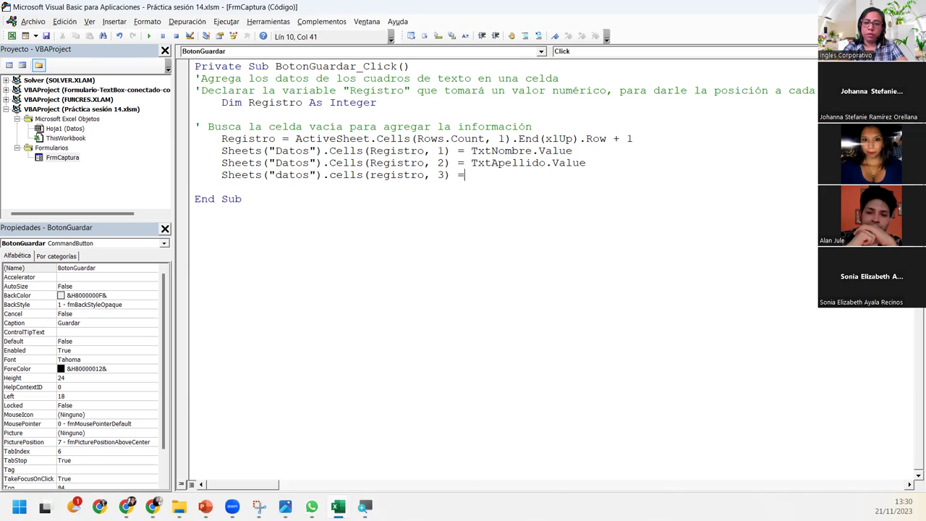
pyautogui.write(' txt')
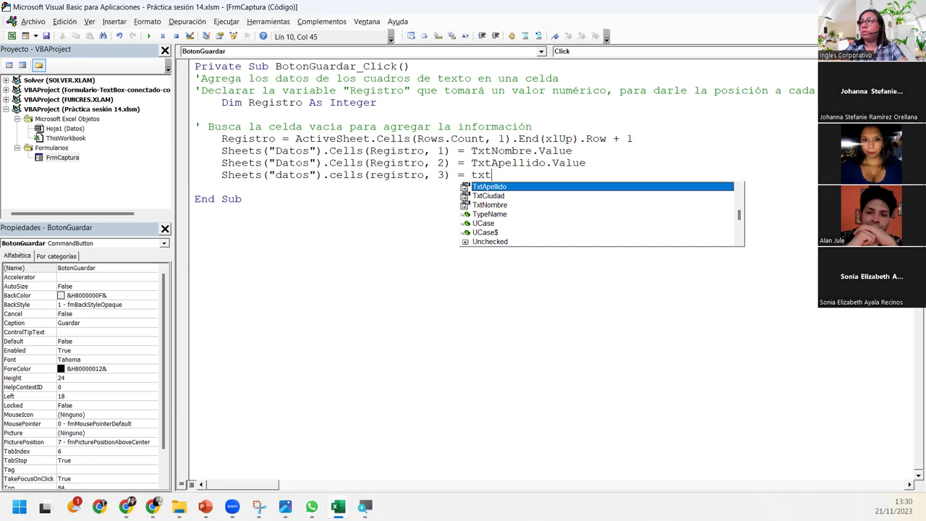
pyautogui.press('Down')
pyautogui.press('Down')
pyautogui.press('Up')
pyautogui.press('Tab')
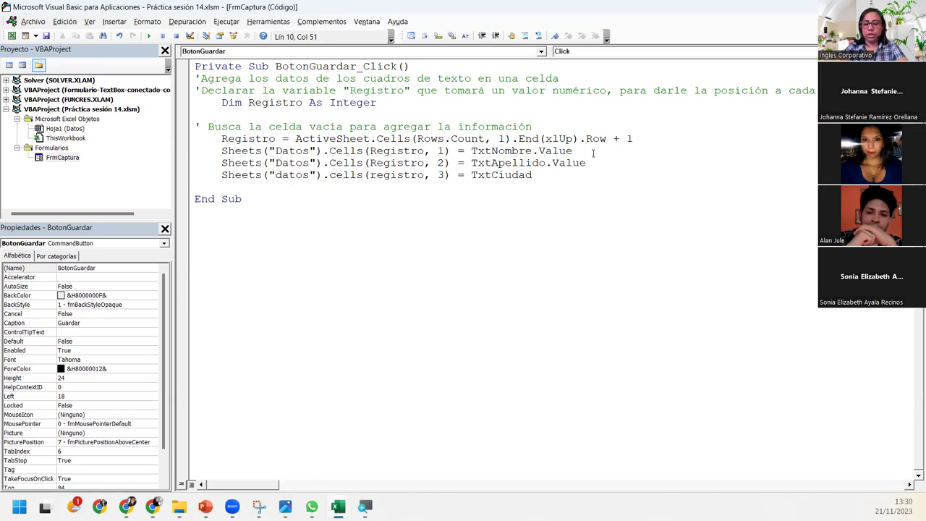
pyautogui.write('.value')
pyautogui.press('Return')
pyautogui.press('Delete')
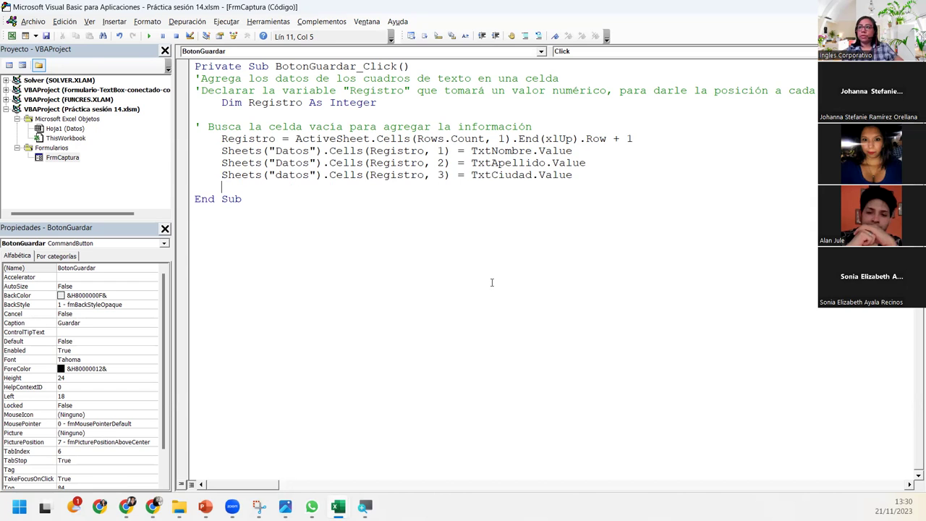
pyautogui.click(207, 186)
pyautogui.click(200, 186)
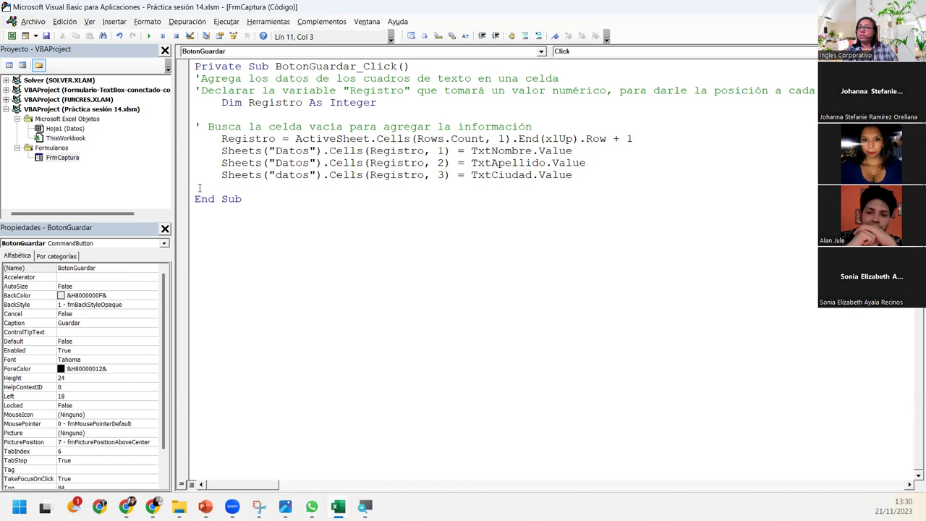
# Run the form and save a first record with city San Salvador into row 4.
pyautogui.click(149, 37)
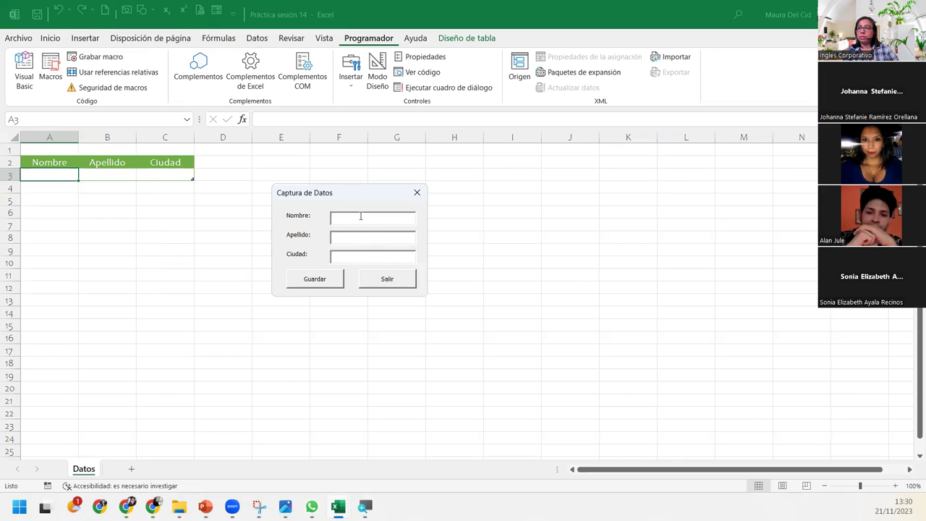
pyautogui.write('Maura')
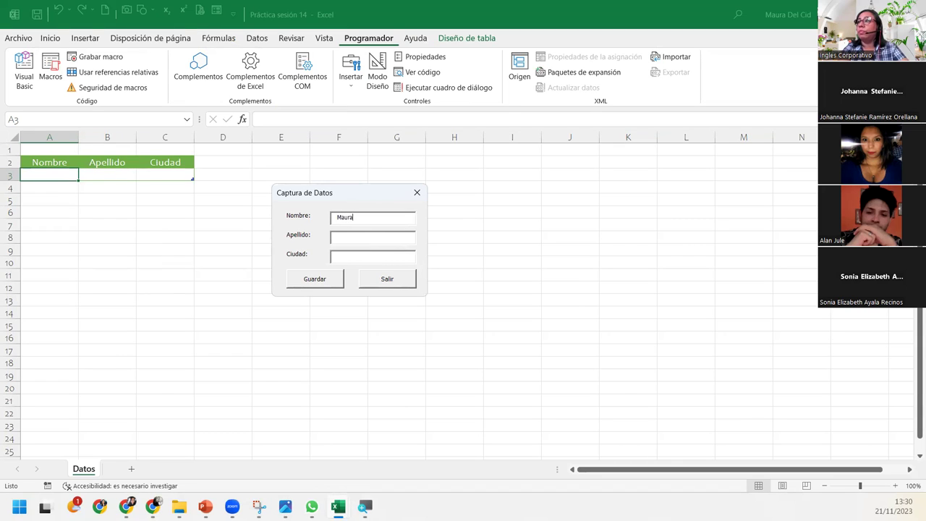
pyautogui.write('D')
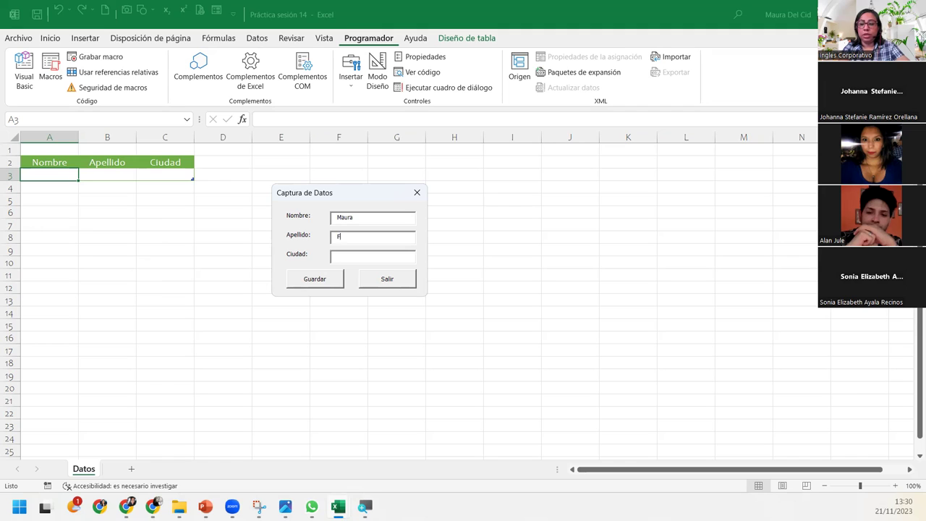
pyautogui.write('el Cid')
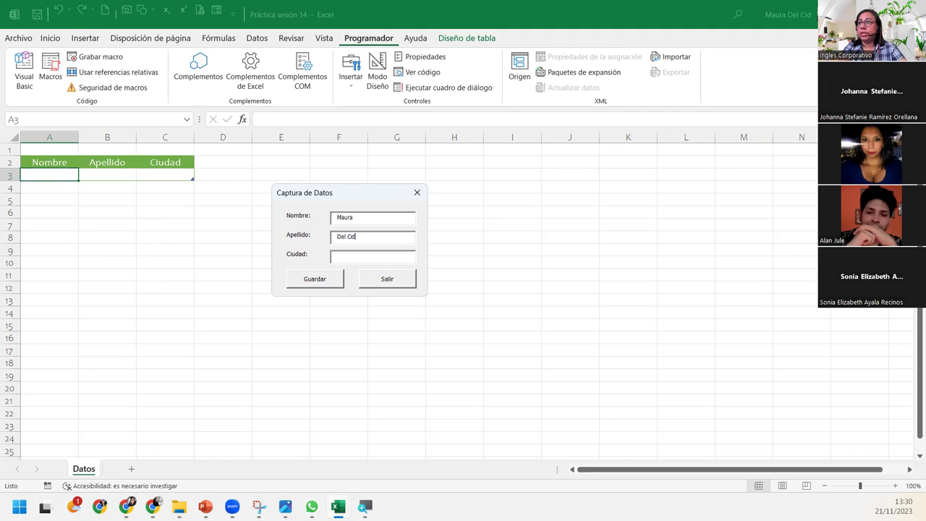
pyautogui.write('San Salvador')
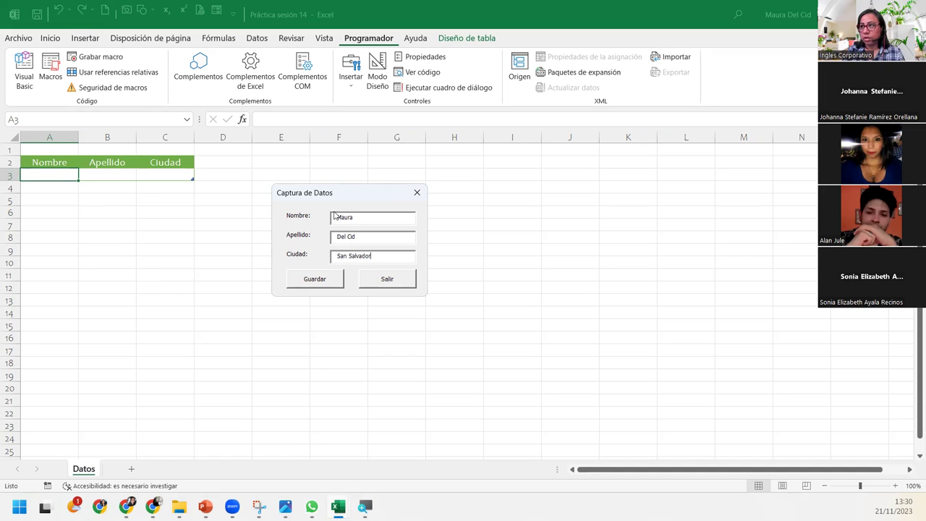
pyautogui.click(310, 286)
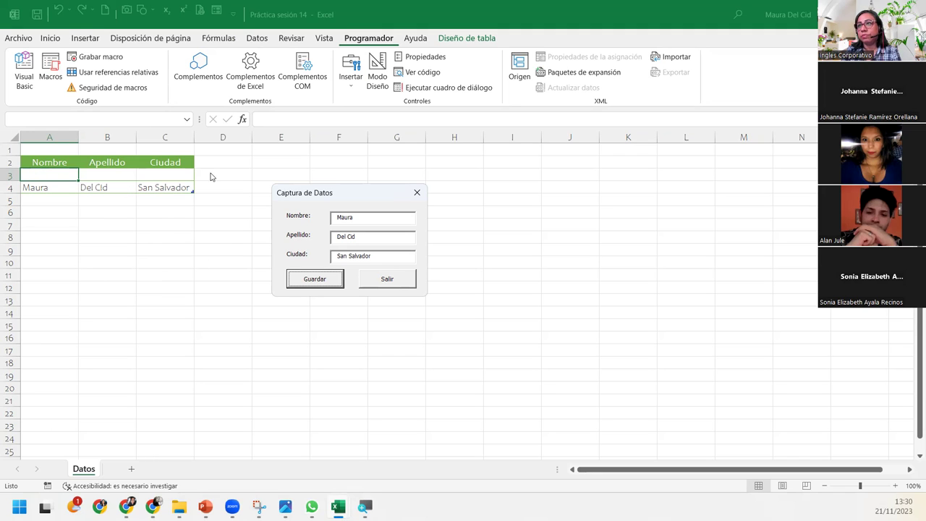
# Save a second record with city Santa Tecla into row 5, then close the form.
pyautogui.doubleClick(368, 217)
pyautogui.write('Rafael')
pyautogui.press('Tab')
pyautogui.write('Magaña')
pyautogui.press('Tab')
pyautogui.write('Santa Tecla')
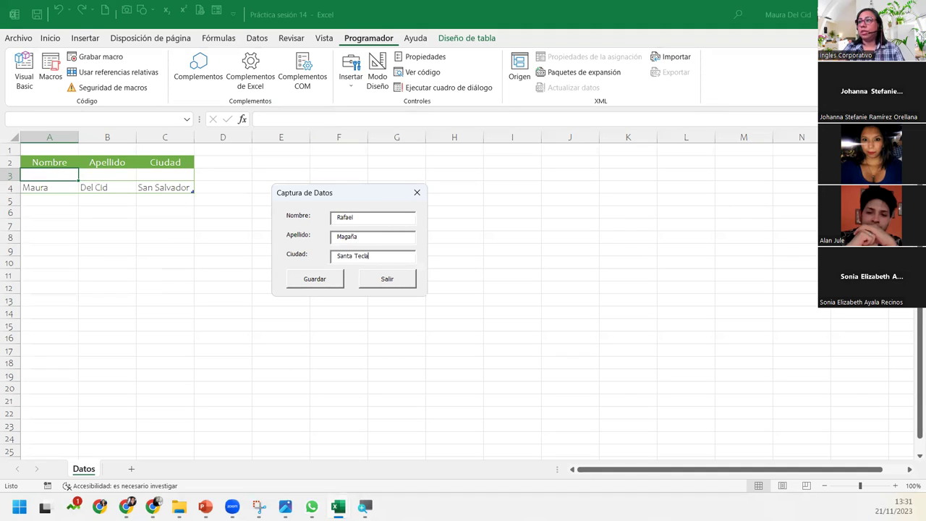
pyautogui.click(315, 282)
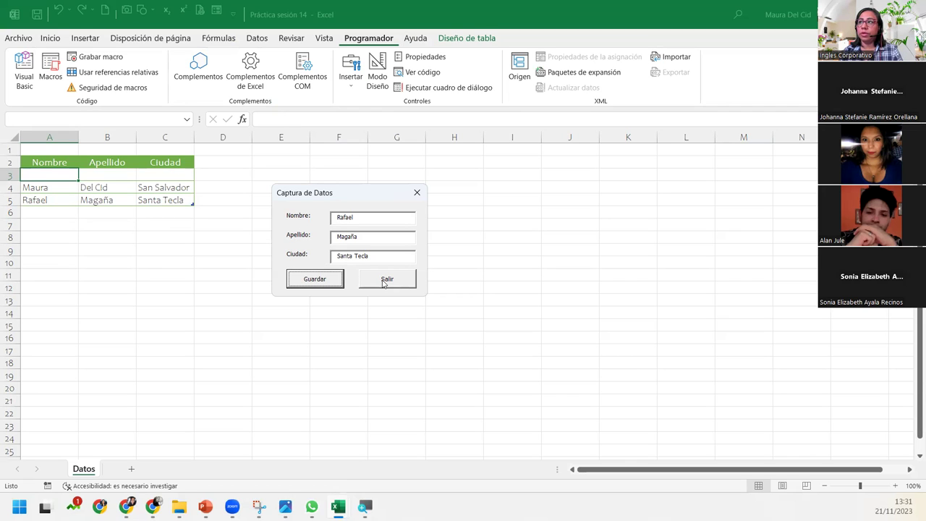
pyautogui.click(385, 282)
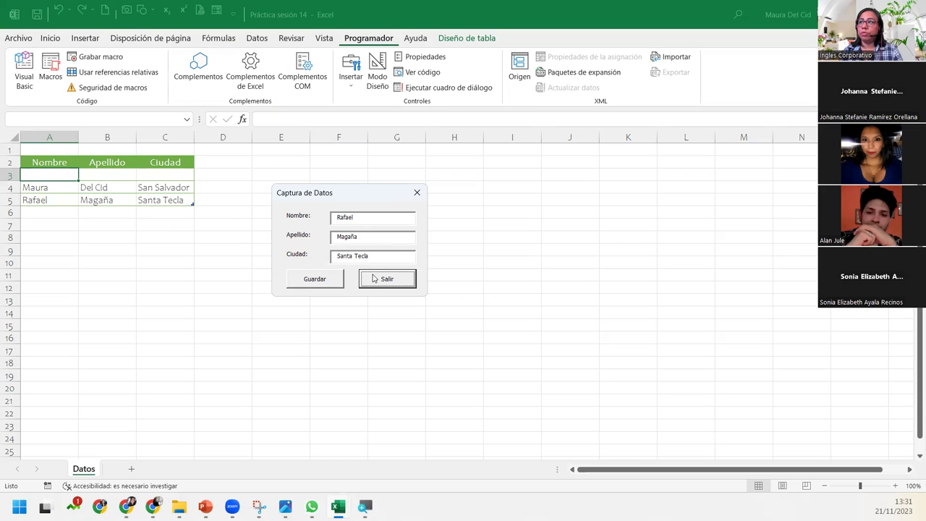
pyautogui.click(418, 192)
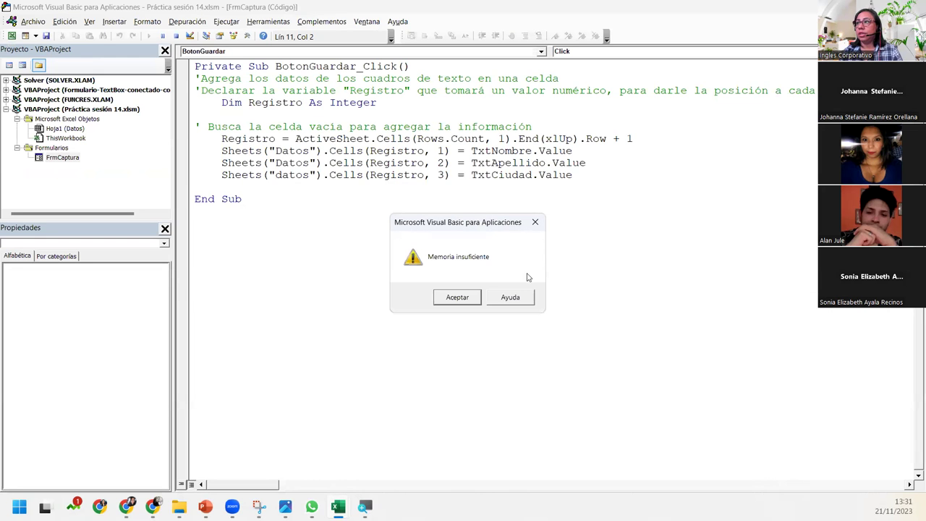
# Dismiss the memory warning and reopen FrmCaptura's BotonGuardar_Click code from Project Explorer.
pyautogui.click(471, 297)
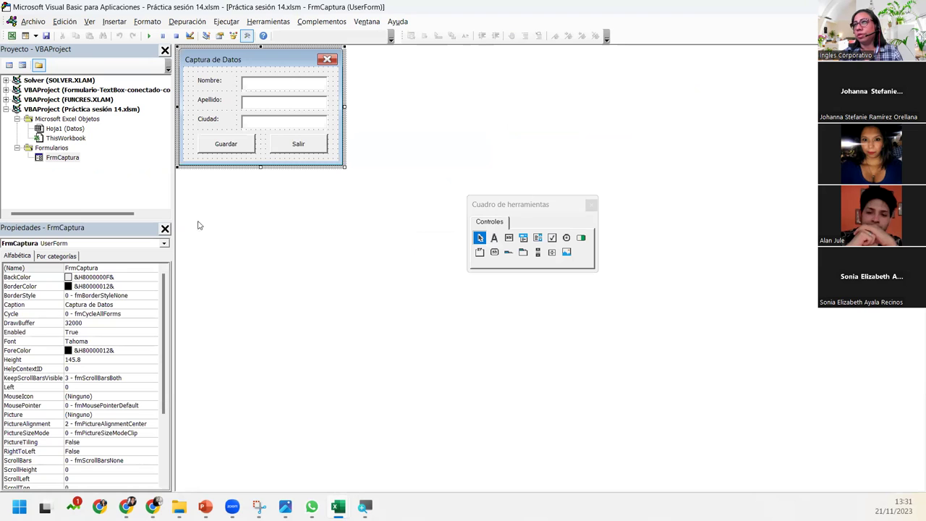
pyautogui.doubleClick(224, 147)
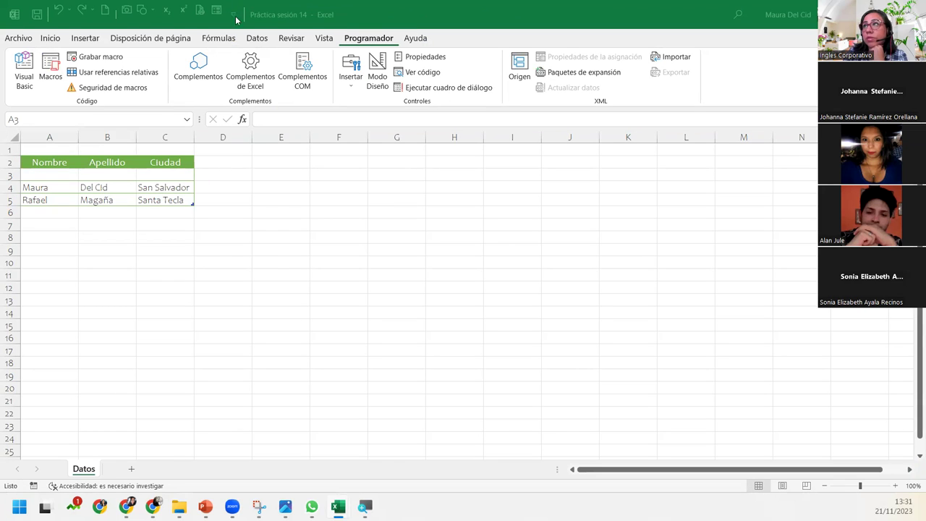
pyautogui.click(24, 72)
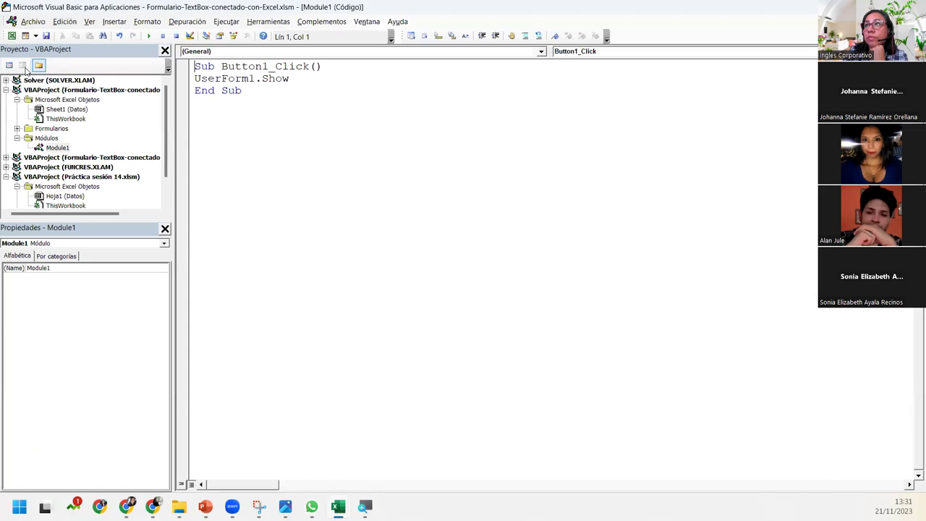
pyautogui.scroll(-1, 78, 201)
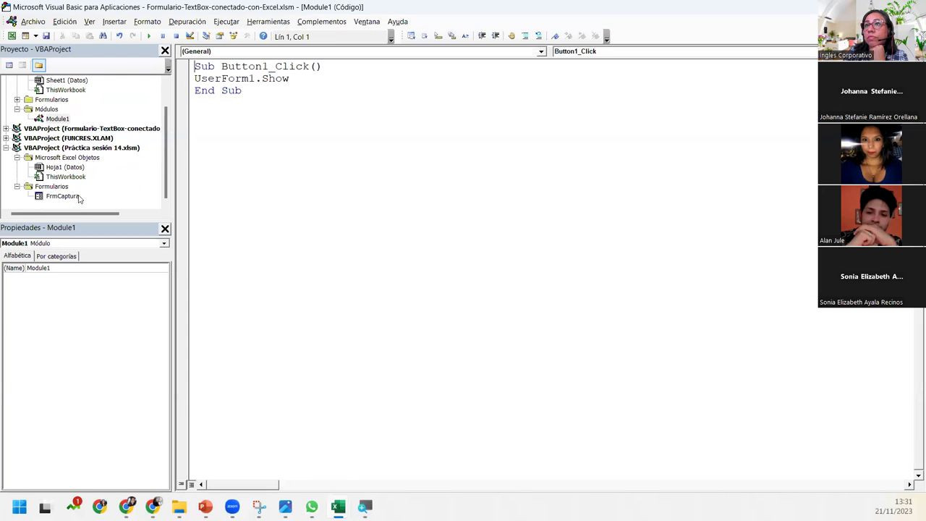
pyautogui.doubleClick(62, 196)
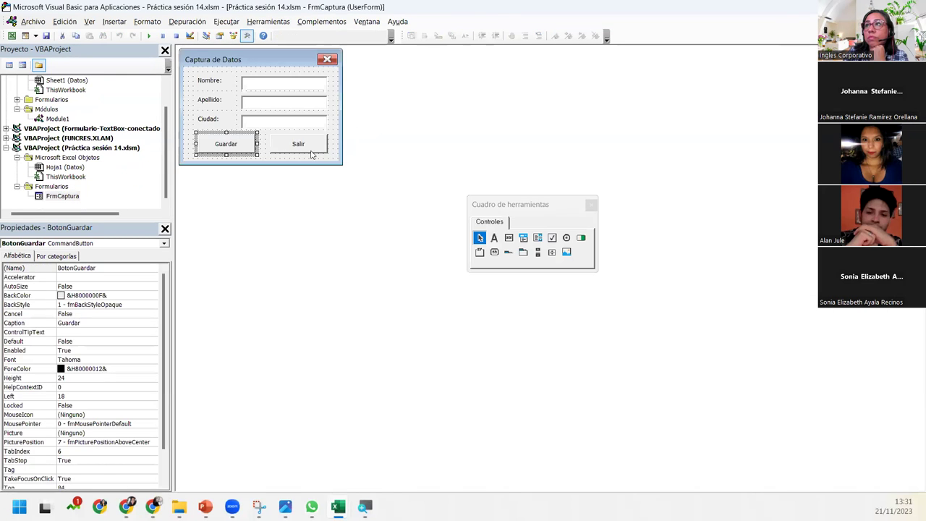
pyautogui.doubleClick(241, 145)
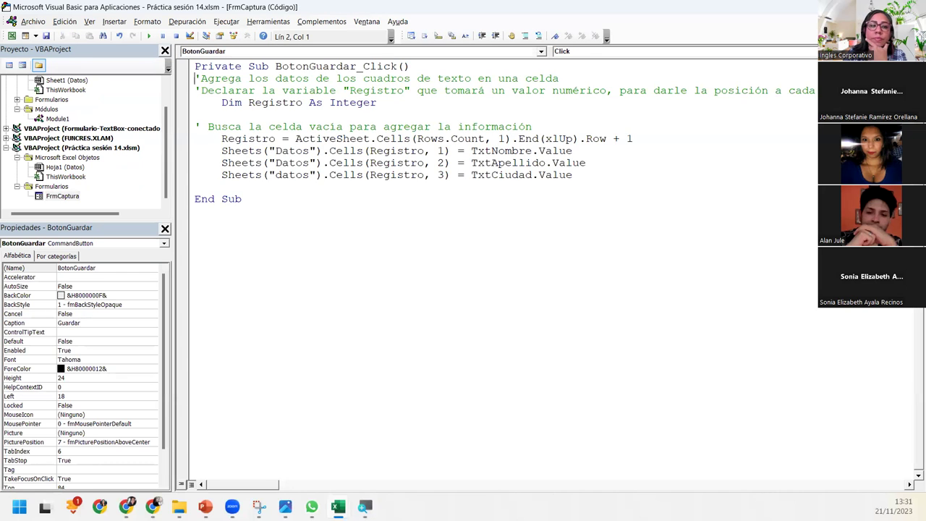
pyautogui.click(64, 166)
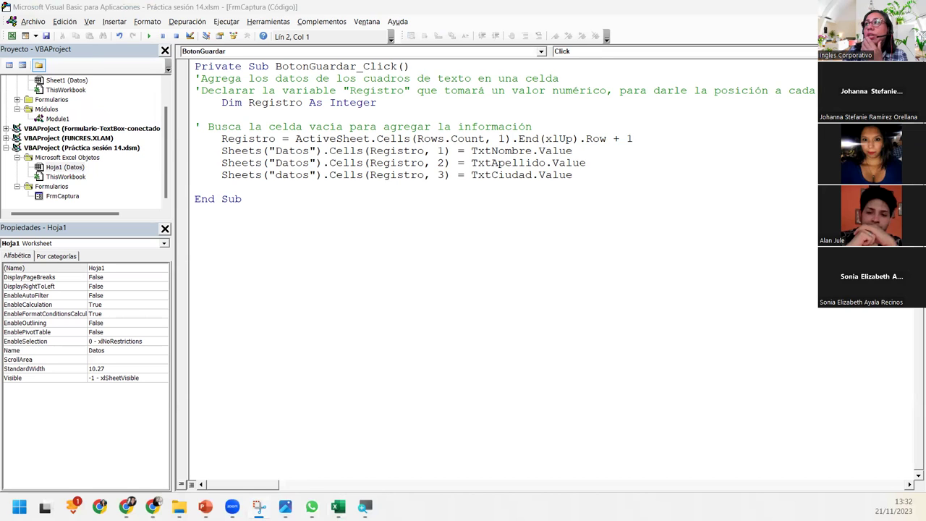
pyautogui.doubleClick(501, 138)
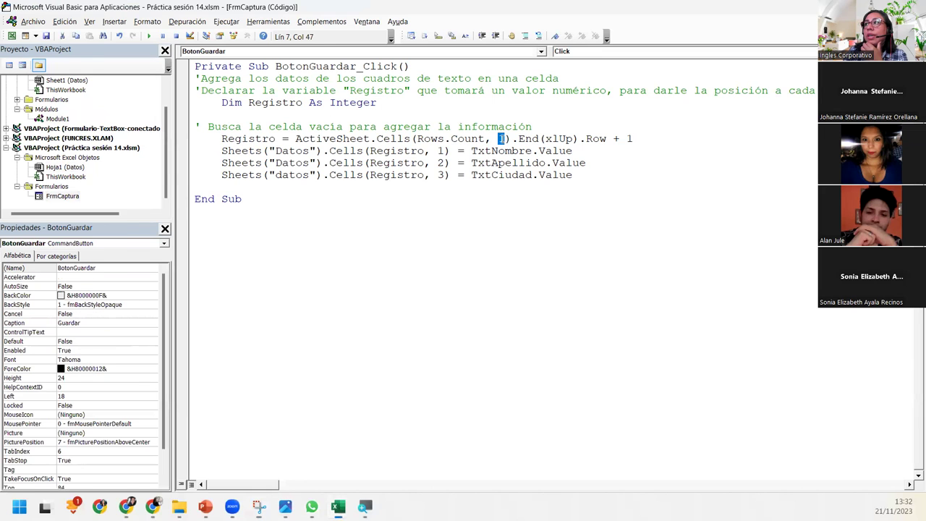
pyautogui.doubleClick(629, 138)
pyautogui.moveTo(552, 138); pyautogui.dragTo(558, 138)
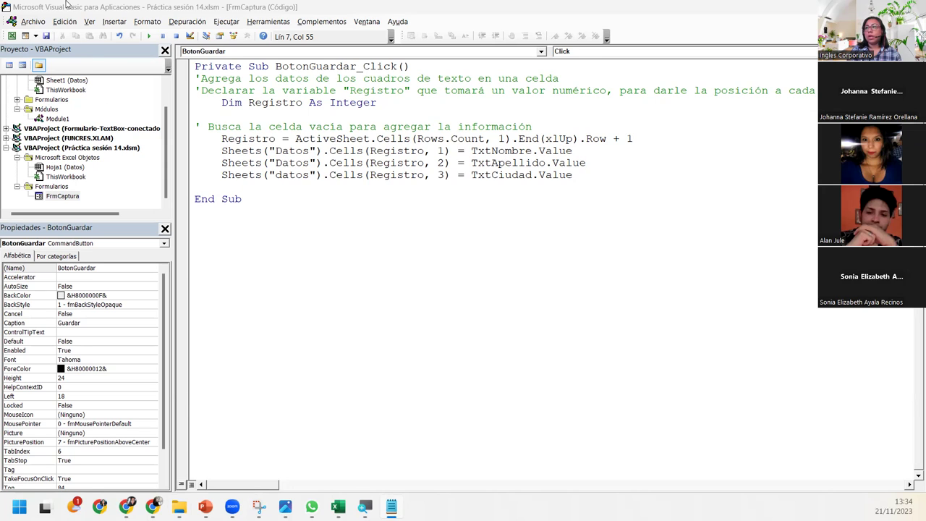
# Delete the Sheets("Datos"). prefix on the Nombre line, then undo the deletion.
pyautogui.click(275, 151)
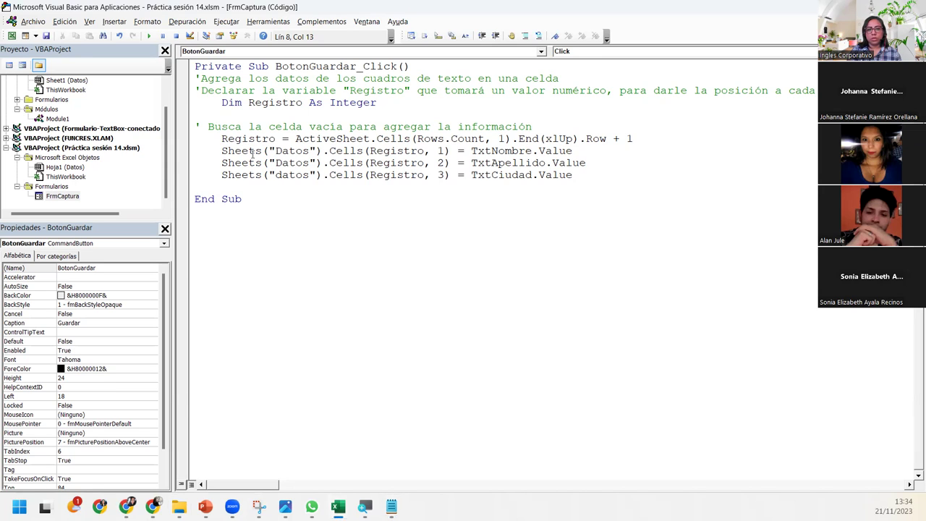
pyautogui.moveTo(222, 151); pyautogui.dragTo(328, 151)
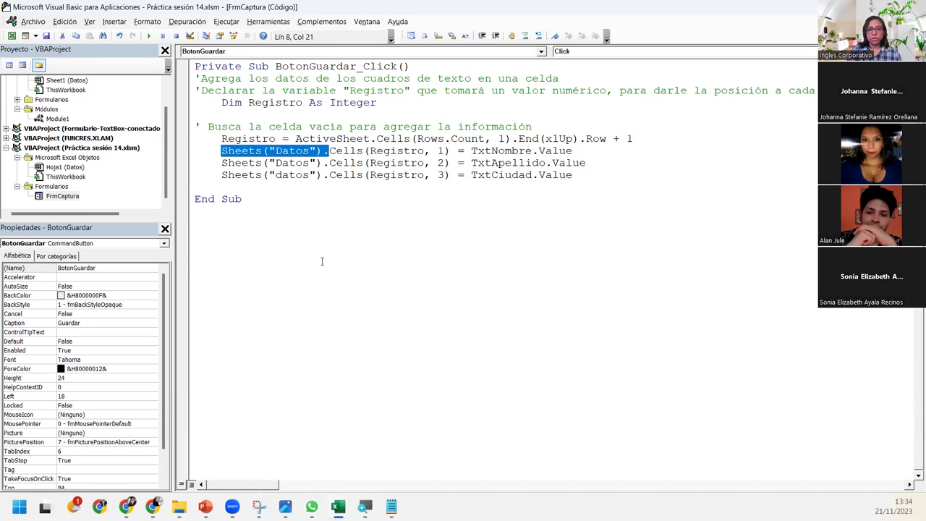
pyautogui.press('Delete')
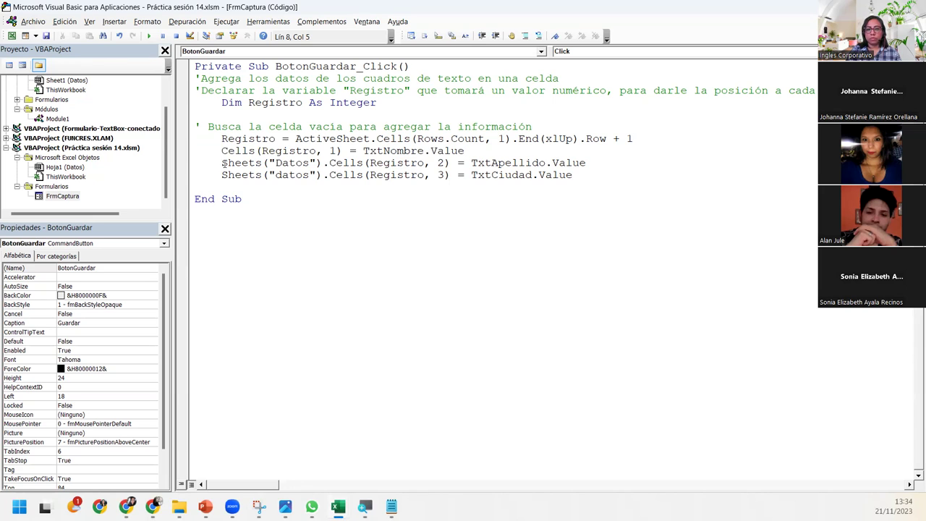
pyautogui.moveTo(222, 162); pyautogui.dragTo(277, 175)
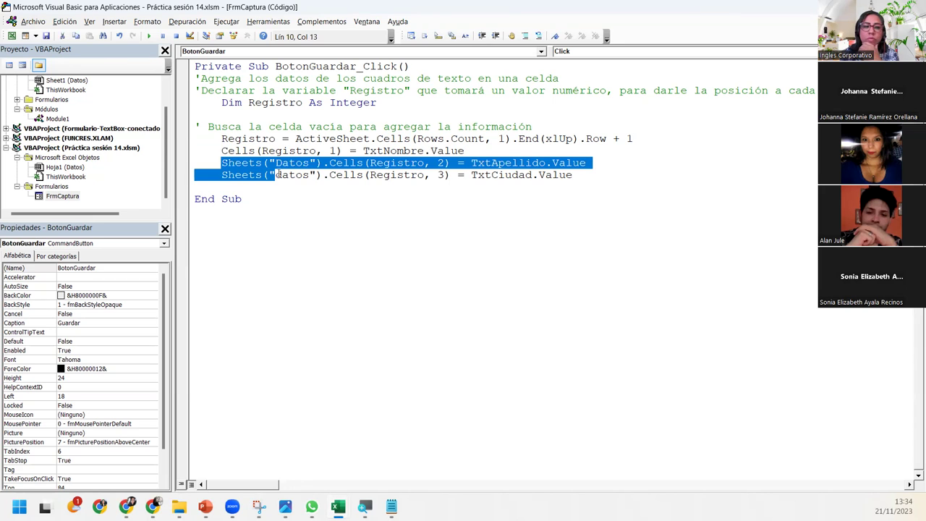
pyautogui.click(378, 175)
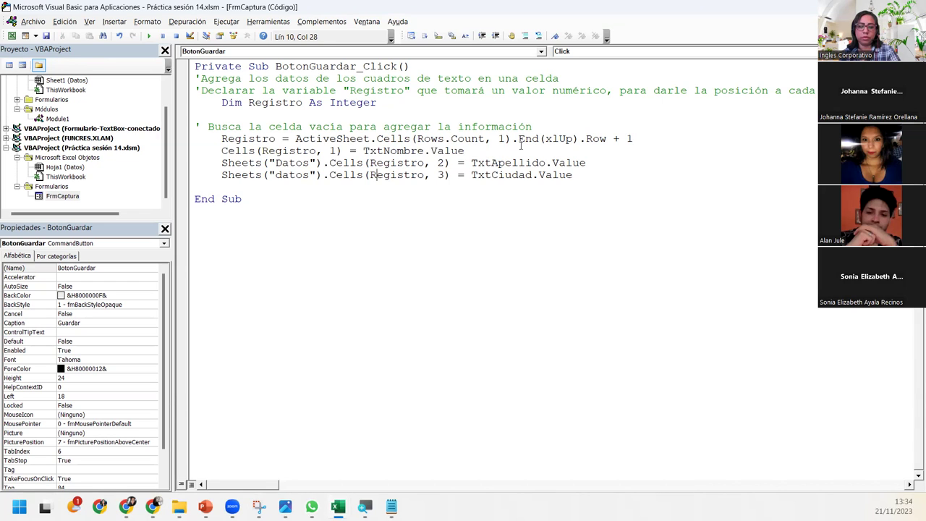
pyautogui.hotkey('ctrl', 'z')
pyautogui.click(383, 151)
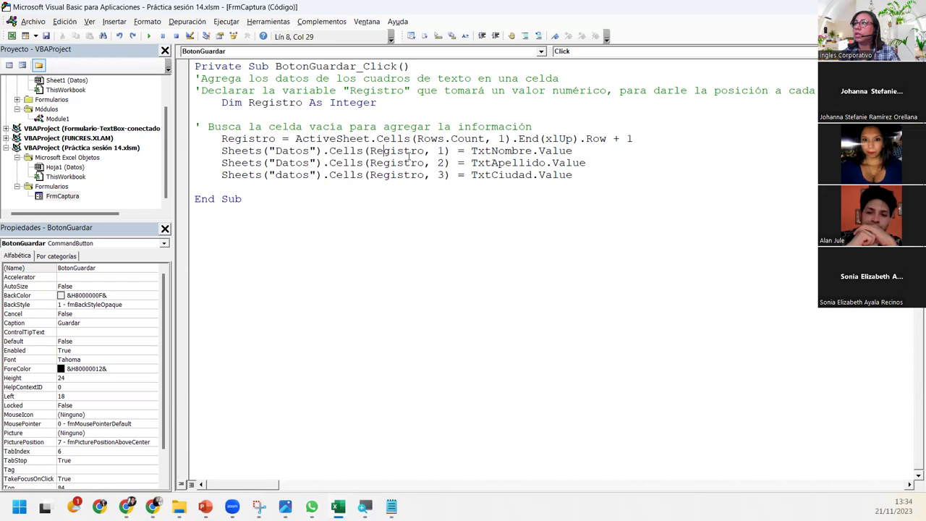
# Append .Value after Cells(Registro, 1), Cells(Registro, 2) and Cells(Registro, 3).
pyautogui.click(449, 151)
pyautogui.write('.value')
pyautogui.click(492, 163)
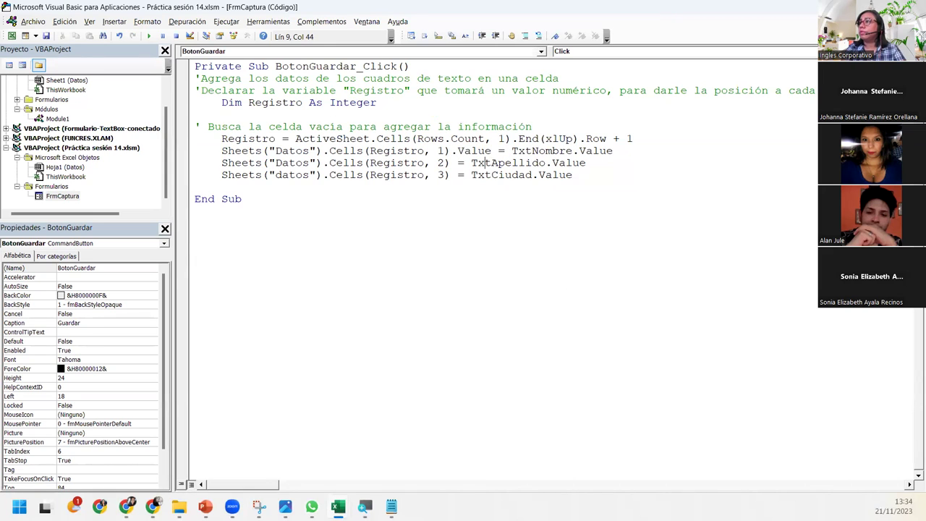
pyautogui.click(450, 163)
pyautogui.write('.value')
pyautogui.click(484, 175)
pyautogui.click(451, 175)
pyautogui.write('.value')
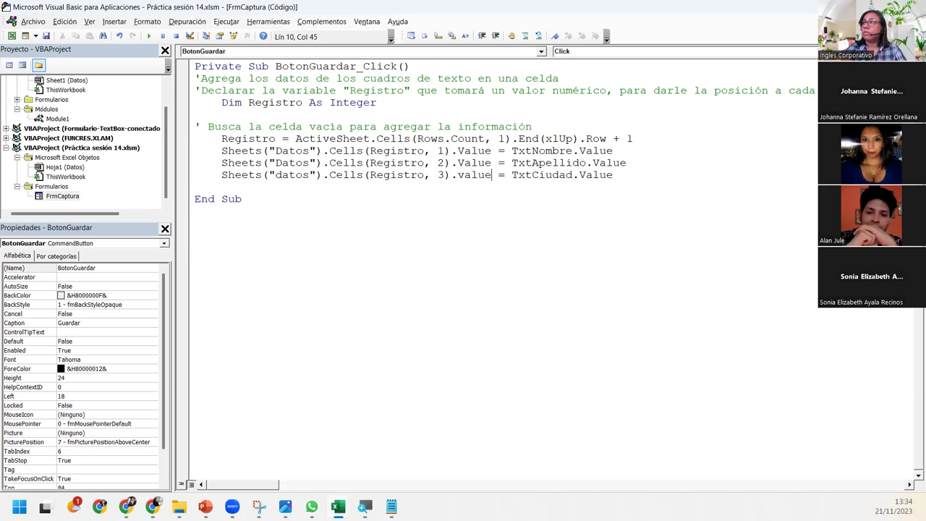
pyautogui.click(248, 186)
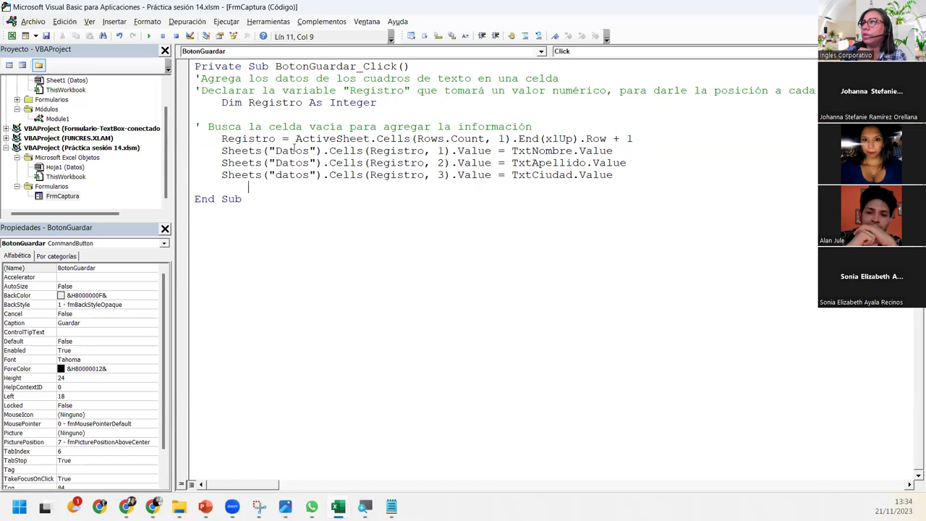
# Strip Sheets("Datos"). from the Nombre, Apellido and Ciudad lines, then run the UserForm.
pyautogui.moveTo(221, 151); pyautogui.dragTo(328, 151)
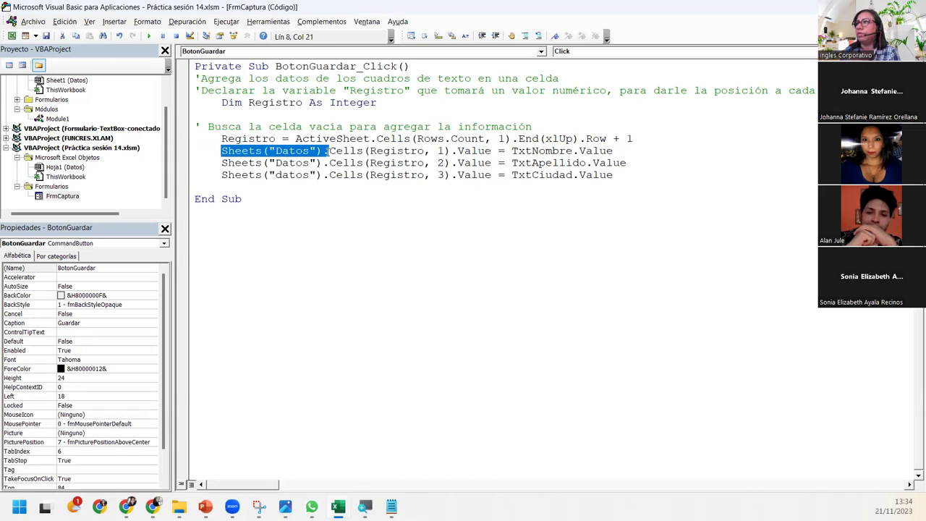
pyautogui.press('Delete')
pyautogui.moveTo(222, 163); pyautogui.dragTo(328, 163)
pyautogui.press('Delete')
pyautogui.moveTo(222, 175); pyautogui.dragTo(328, 176)
pyautogui.press('Delete')
pyautogui.click(250, 187)
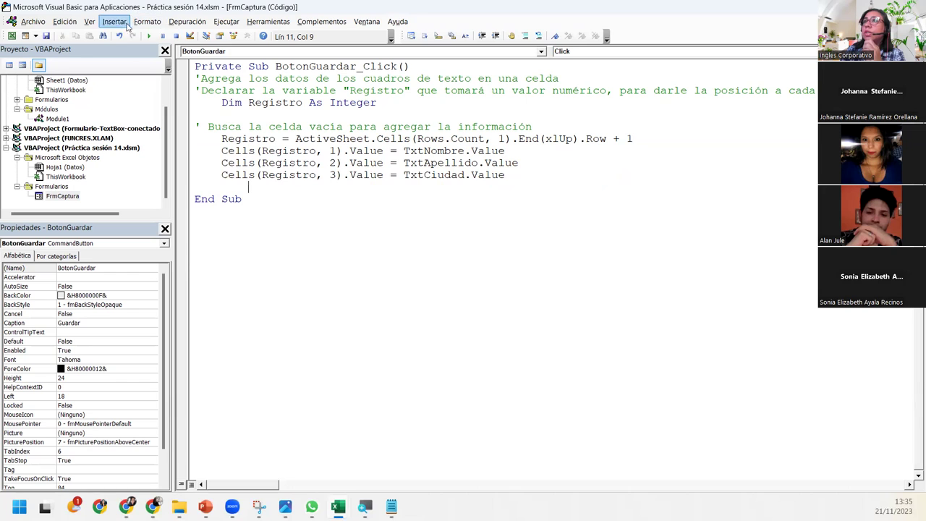
pyautogui.click(149, 35)
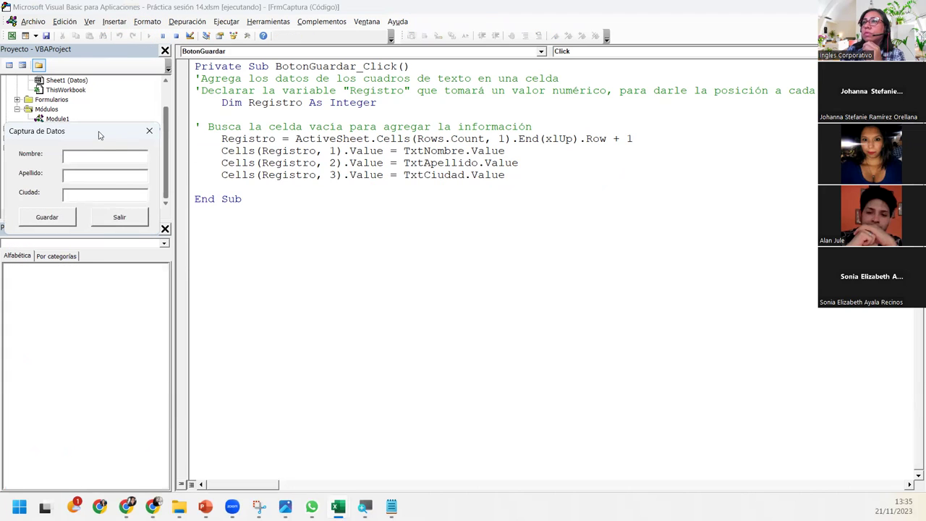
# Stop the running form, dismiss the memory warning, and run the form again.
pyautogui.moveTo(337, 506)
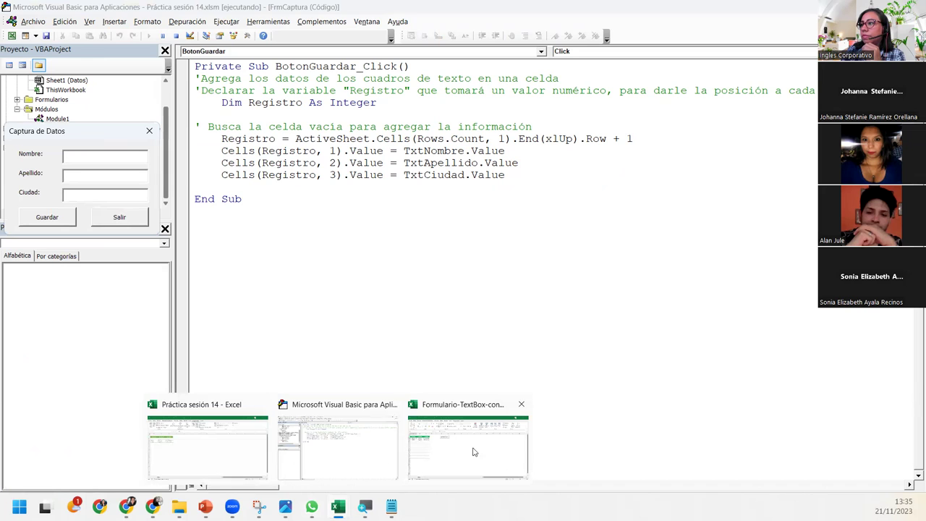
pyautogui.click(269, 453)
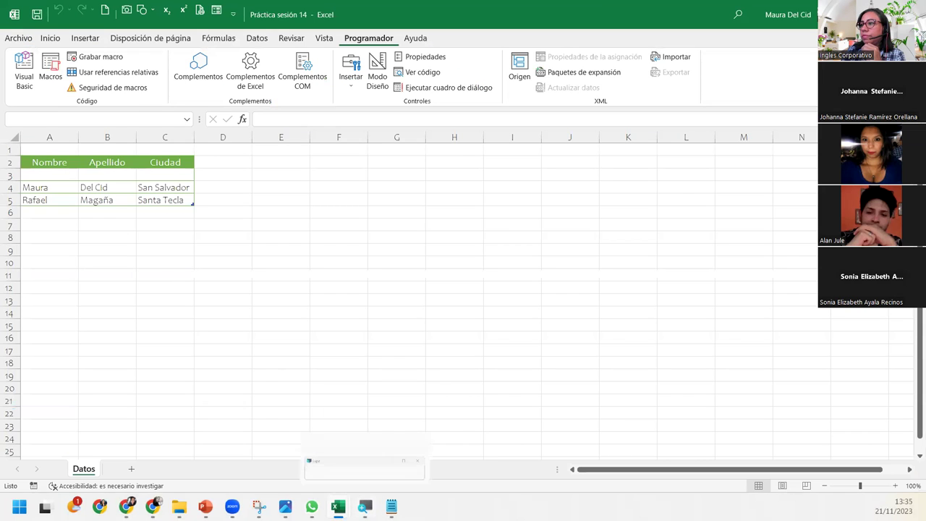
pyautogui.moveTo(311, 506)
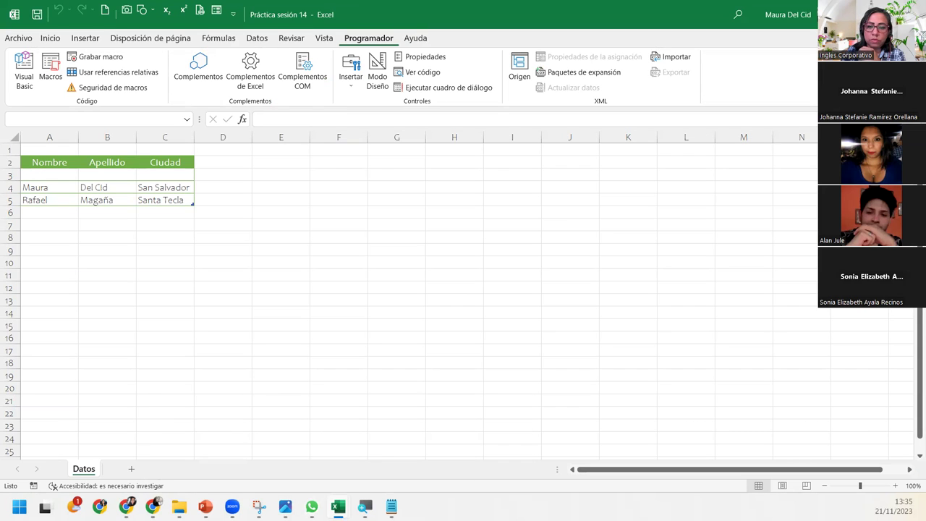
pyautogui.hotkey('alt', 'F11')
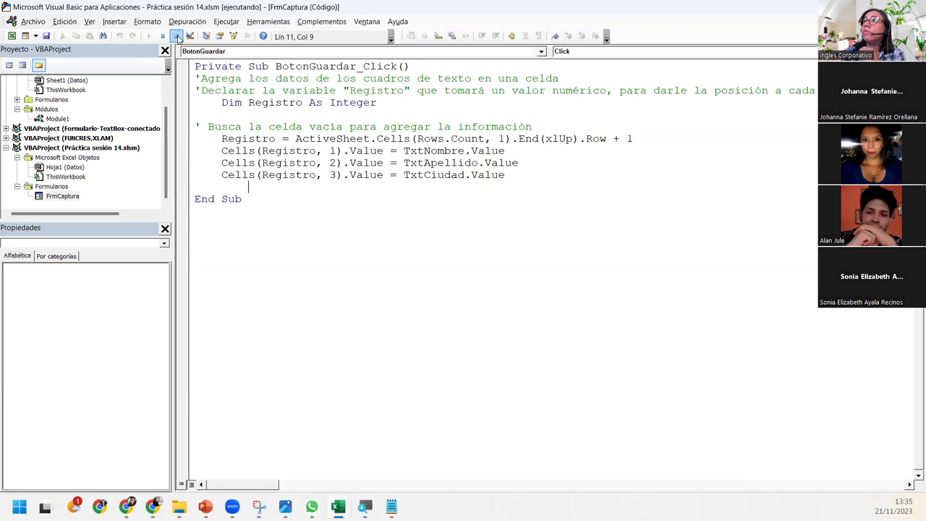
pyautogui.click(149, 36)
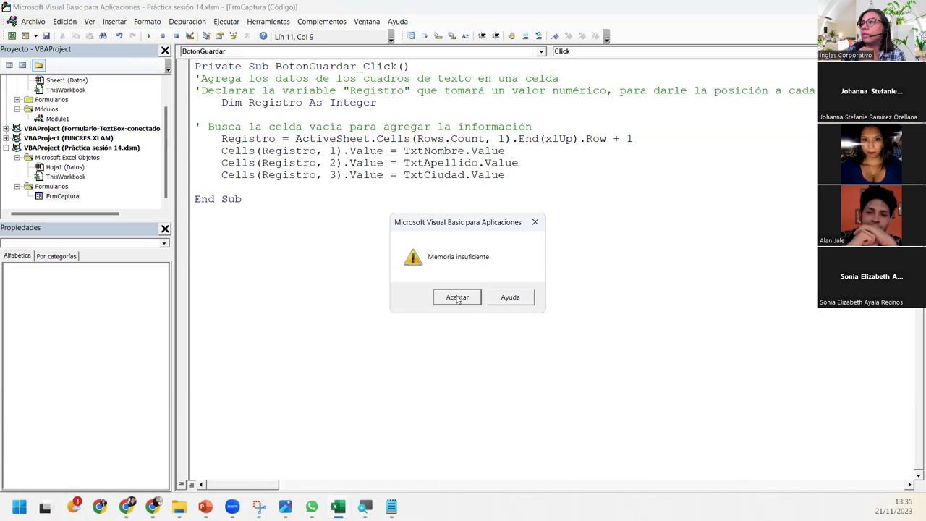
pyautogui.click(456, 296)
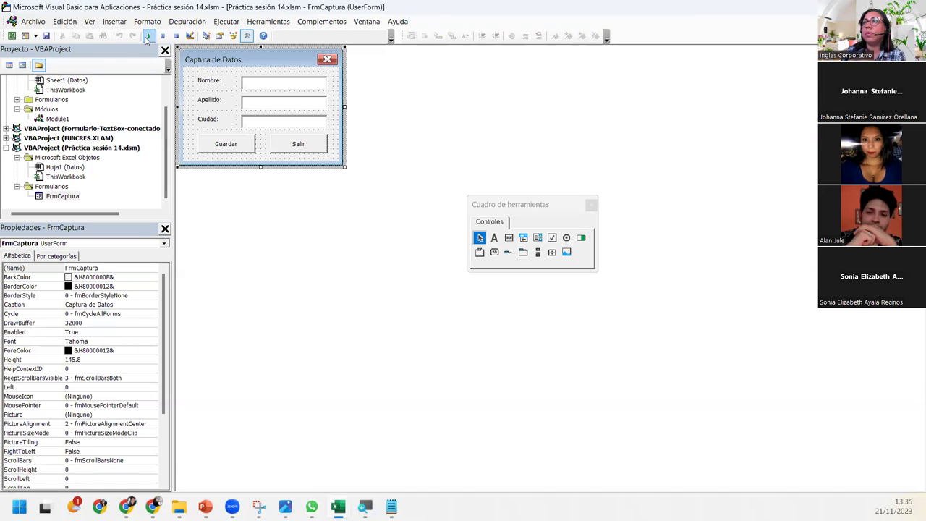
pyautogui.click(150, 36)
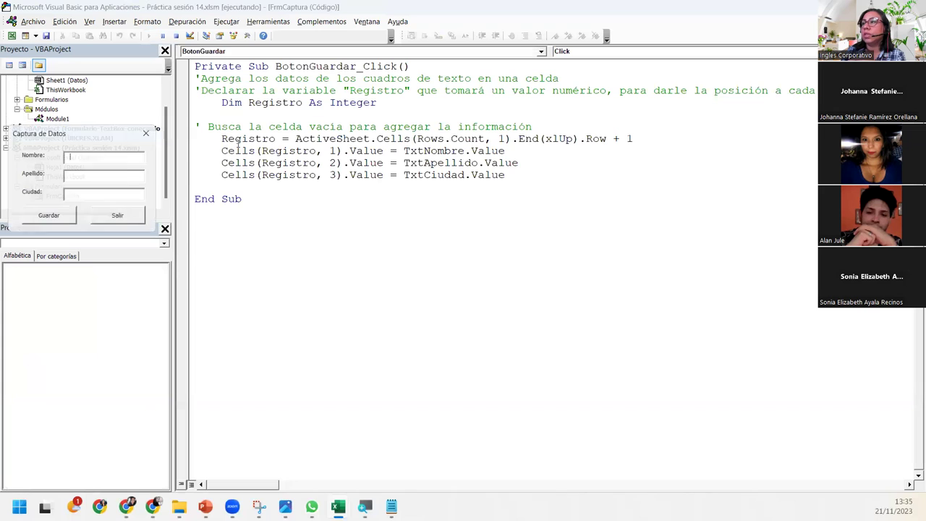
# Dismiss the memory error again and return to the workbook's Datos sheet.
pyautogui.click(340, 505)
pyautogui.click(241, 442)
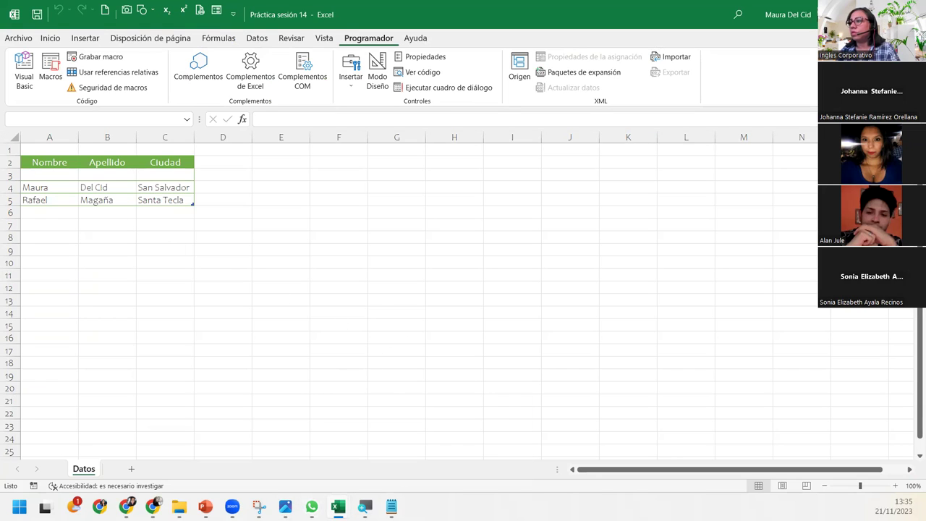
pyautogui.click(391, 506)
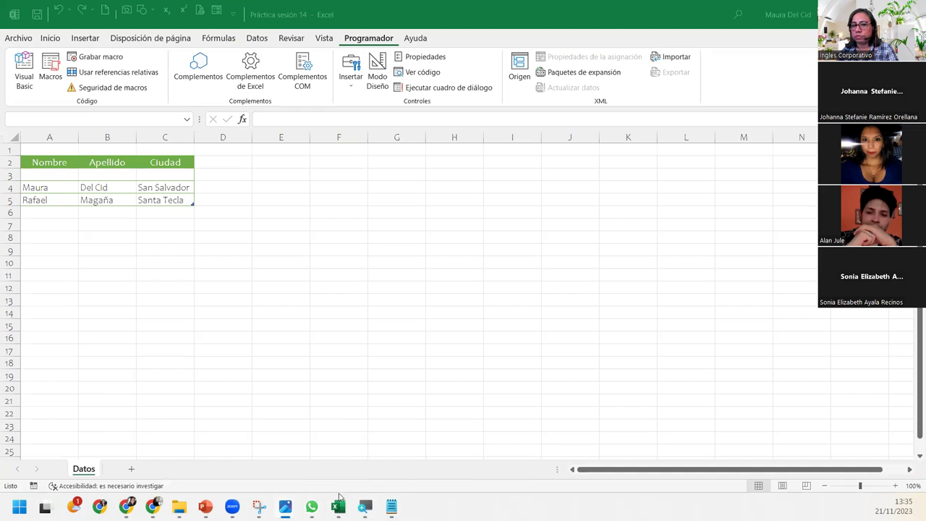
pyautogui.moveTo(339, 503)
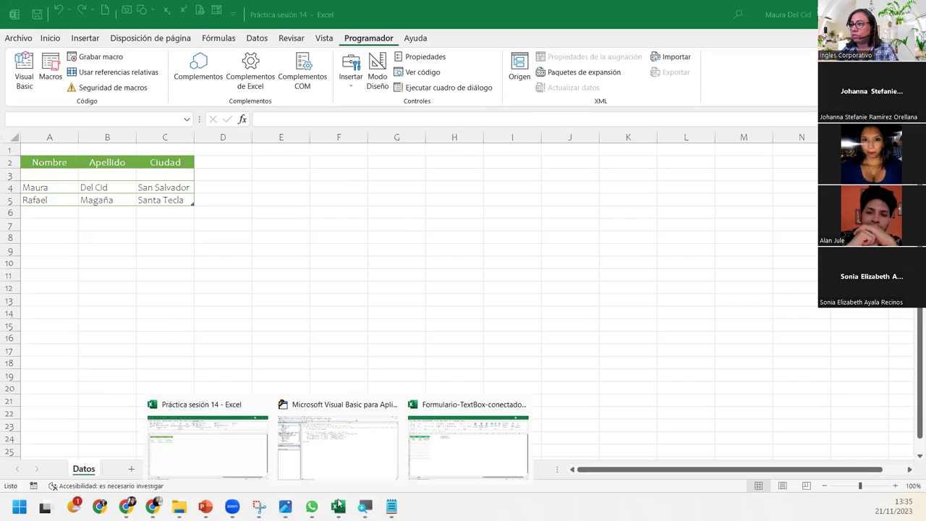
pyautogui.click(349, 449)
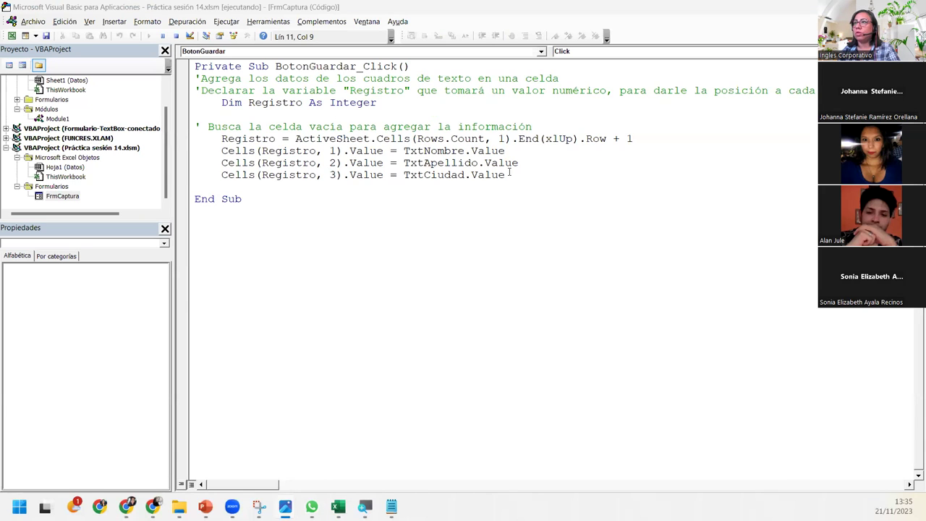
pyautogui.moveTo(338, 506)
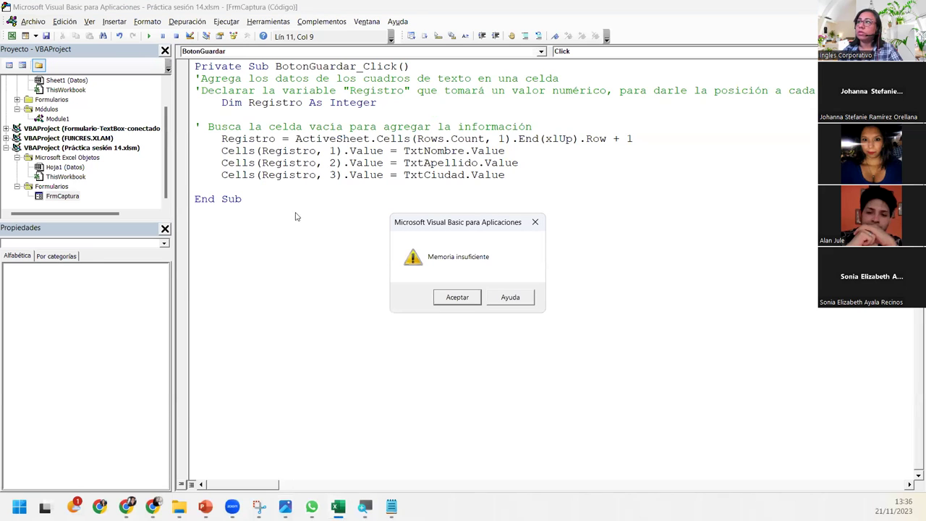
pyautogui.click(468, 295)
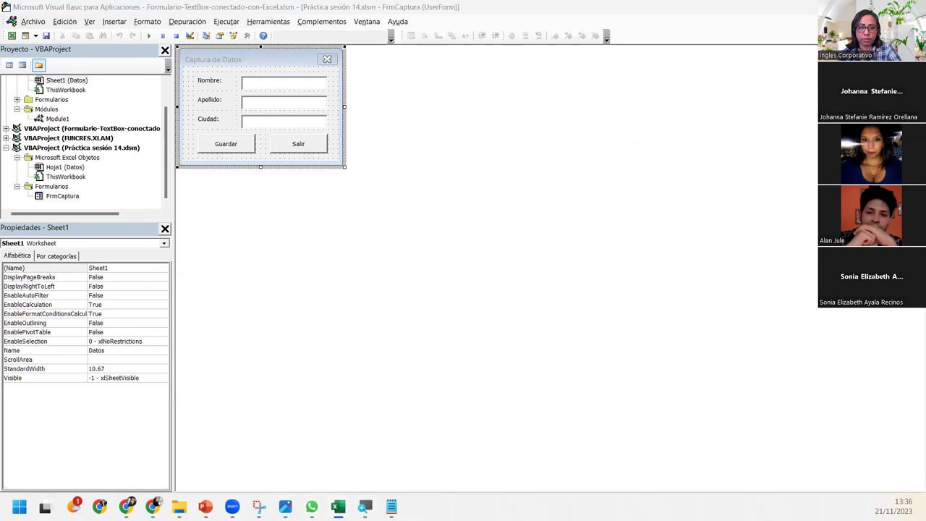
pyautogui.hotkey('alt', 'F11')
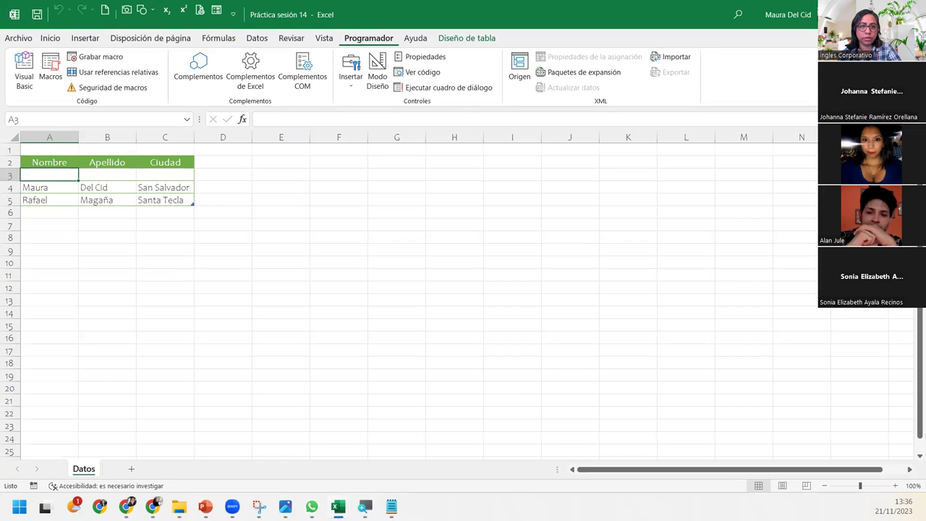
# Delete test rows 3 through 5 from the Datos sheet.
pyautogui.hotkey('alt', 'F11')
pyautogui.hotkey('alt', 'F11')
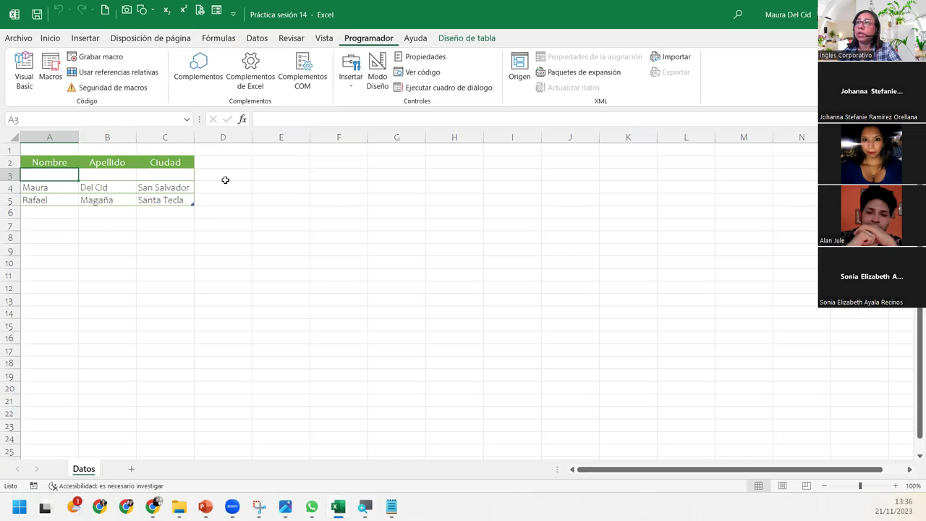
pyautogui.click(65, 149)
pyautogui.click(66, 178)
pyautogui.click(10, 174)
pyautogui.moveTo(11, 174); pyautogui.dragTo(11, 198)
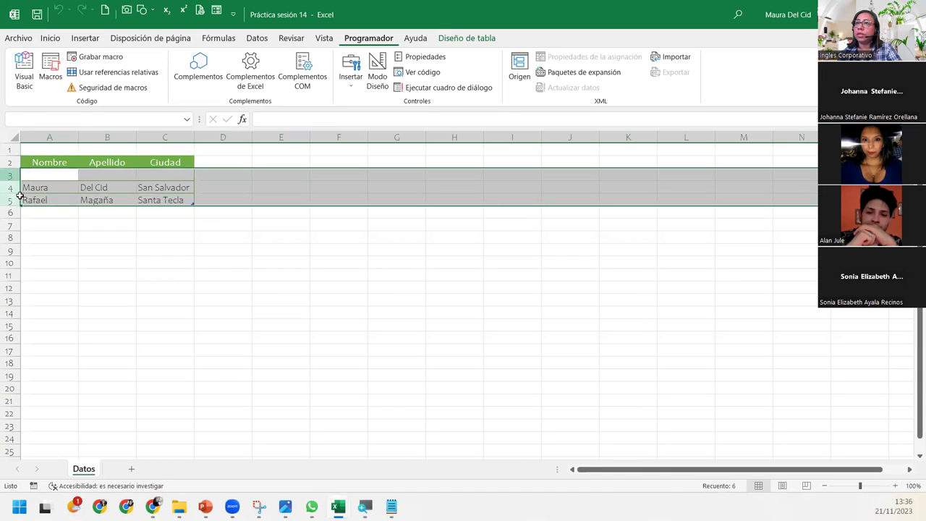
pyautogui.rightClick(14, 197)
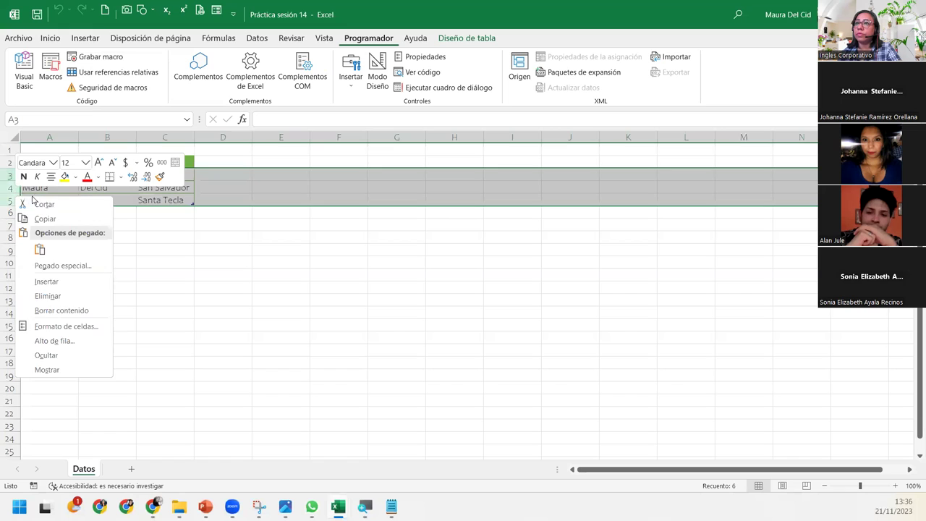
pyautogui.click(73, 295)
pyautogui.click(41, 175)
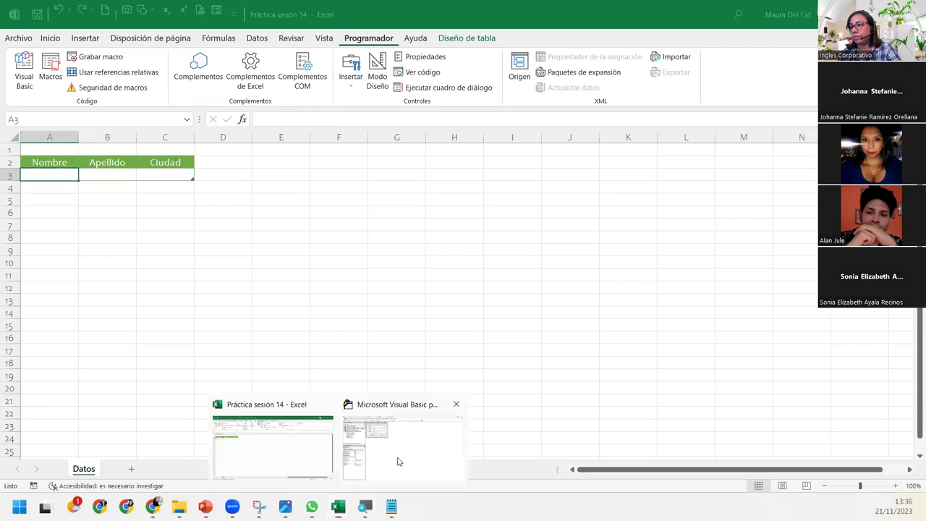
# Run FrmCaptura, save a new record with city San Salvador, and close the form.
pyautogui.click(398, 461)
pyautogui.click(149, 36)
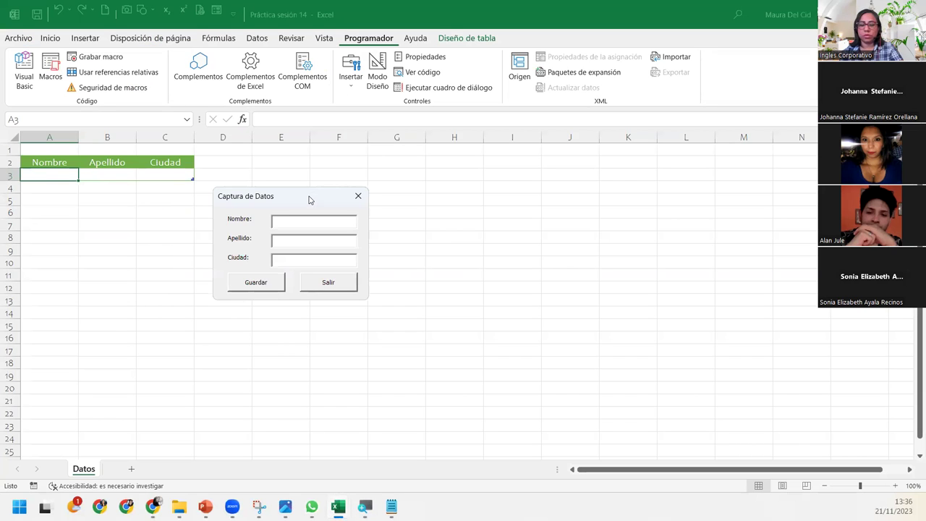
pyautogui.write('Maura ')
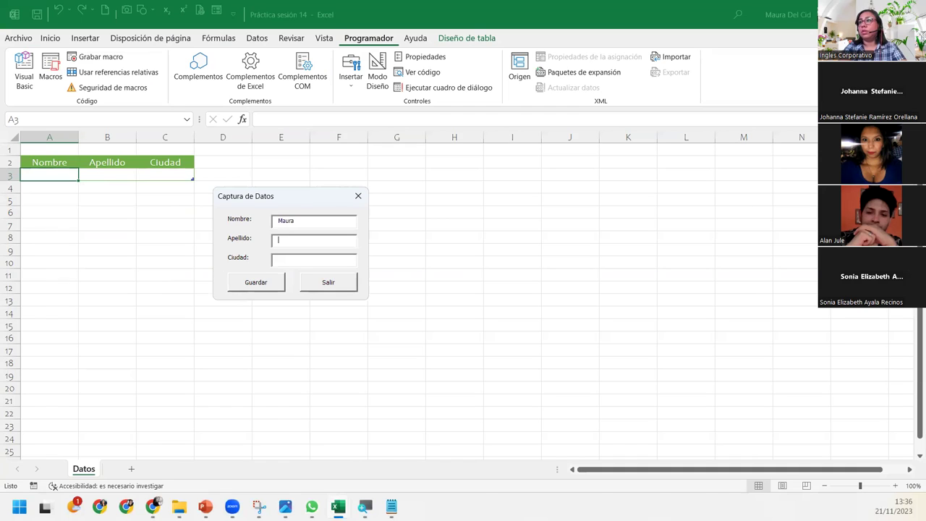
pyautogui.write('Del Cid')
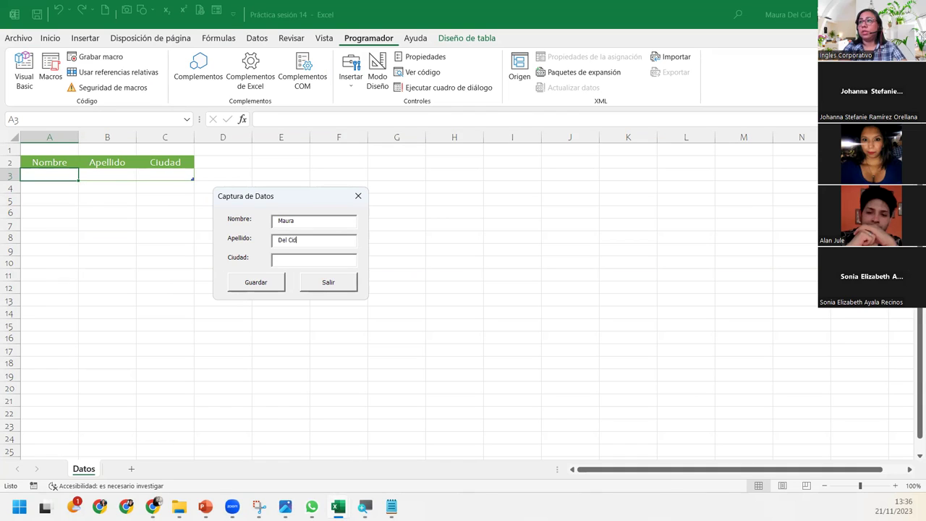
pyautogui.write('San Sal')
pyautogui.write('o')
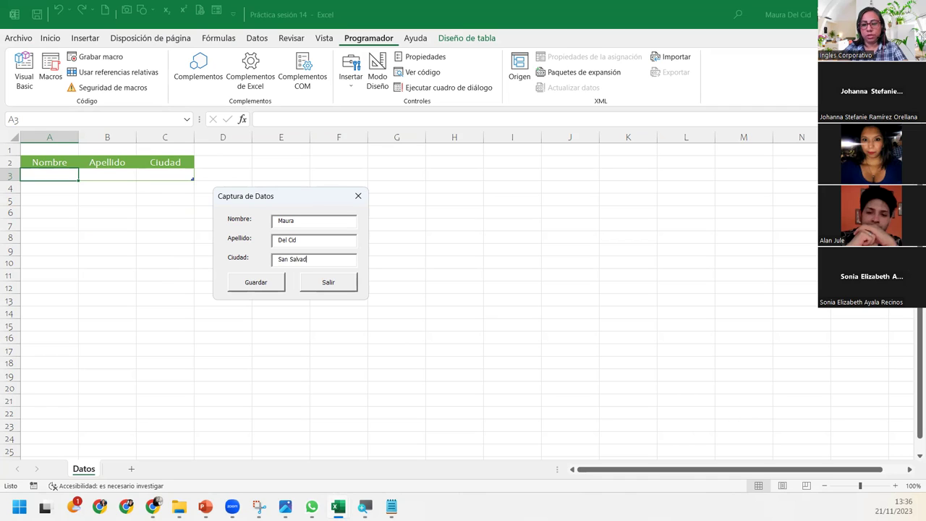
pyautogui.write('r')
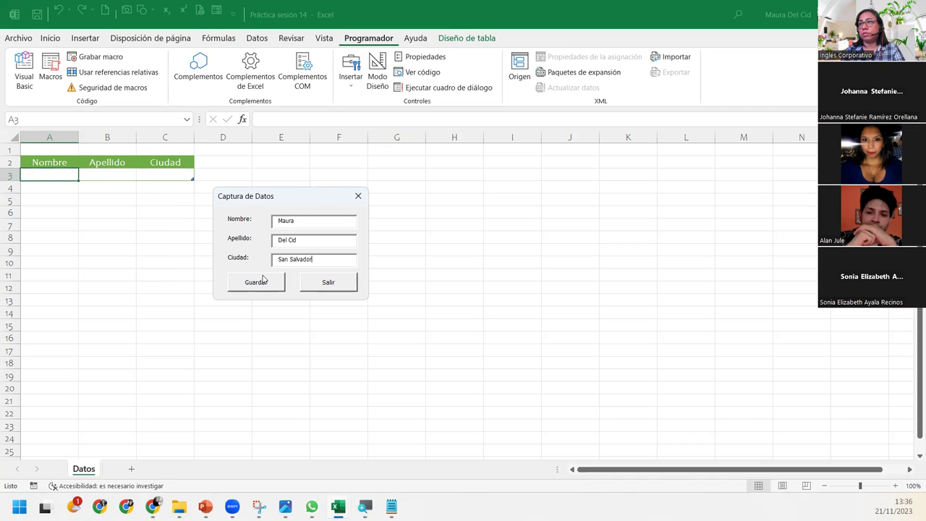
pyautogui.click(265, 283)
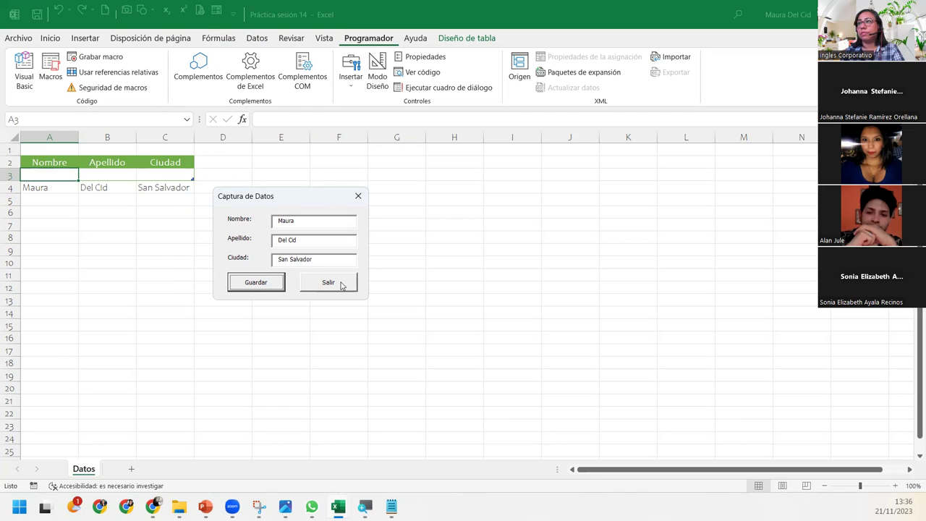
pyautogui.click(358, 196)
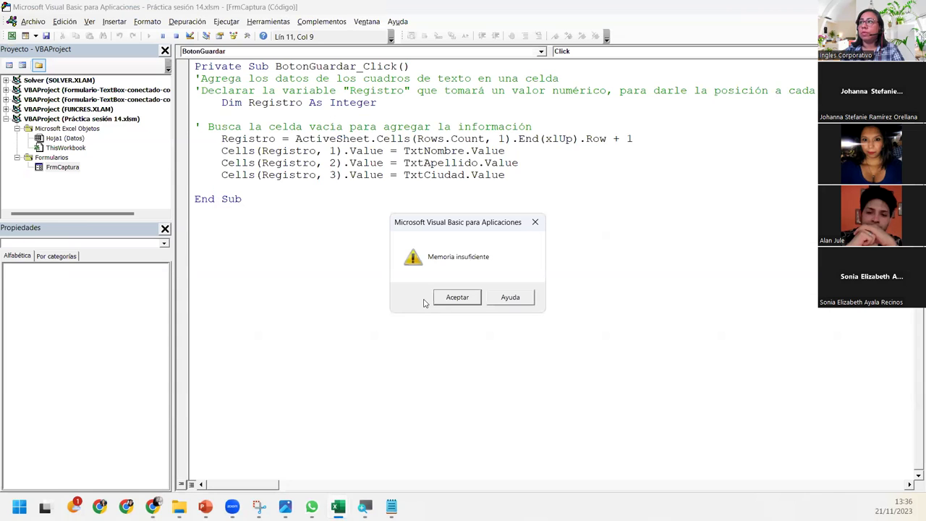
pyautogui.click(452, 297)
pyautogui.moveTo(327, 498)
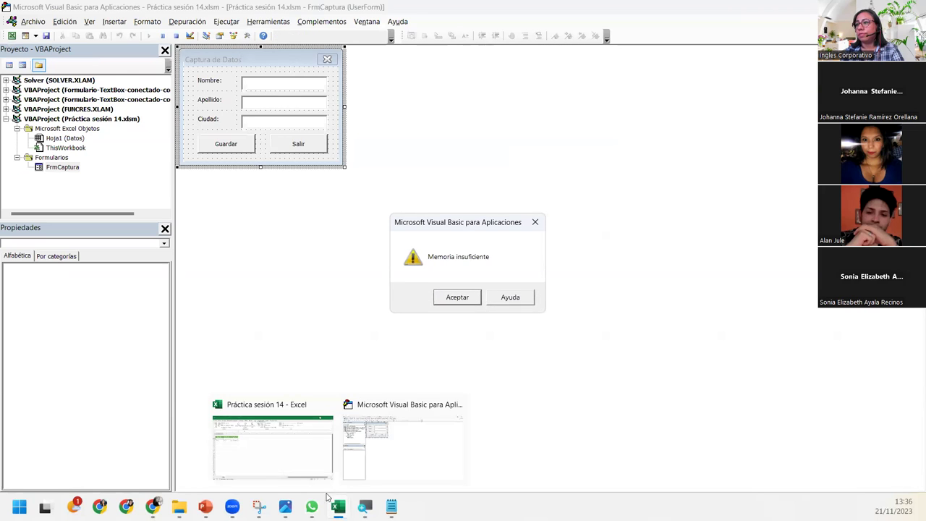
pyautogui.click(299, 474)
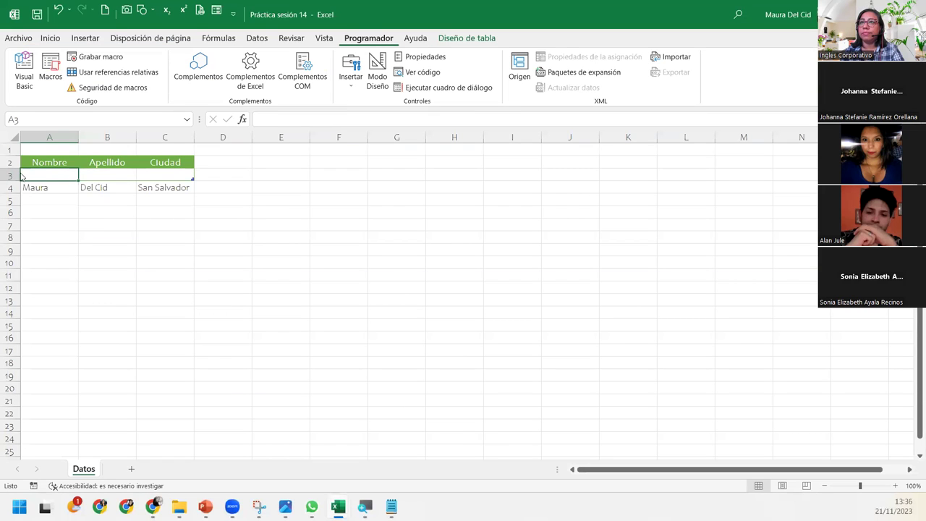
# Dismiss the editor's error message and return to the Excel workbook.
pyautogui.moveTo(338, 506)
pyautogui.click(382, 456)
pyautogui.click(459, 293)
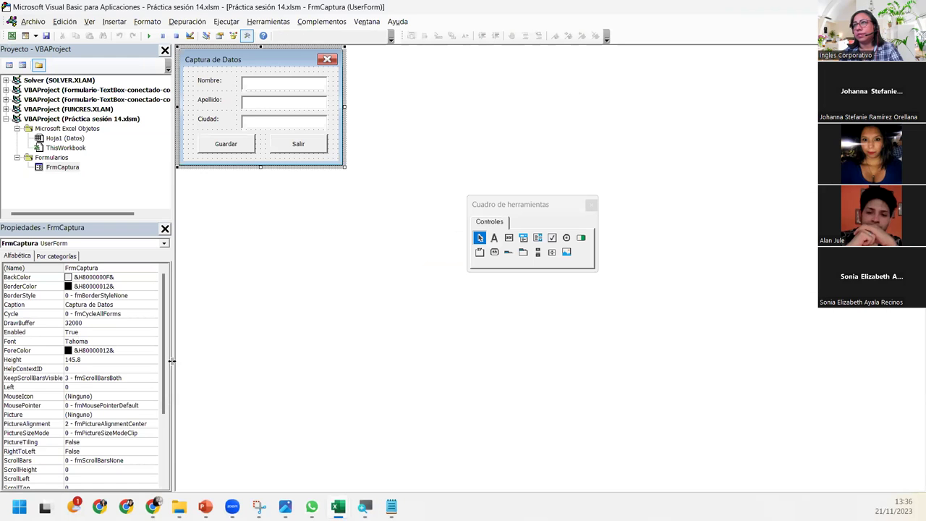
pyautogui.click(280, 434)
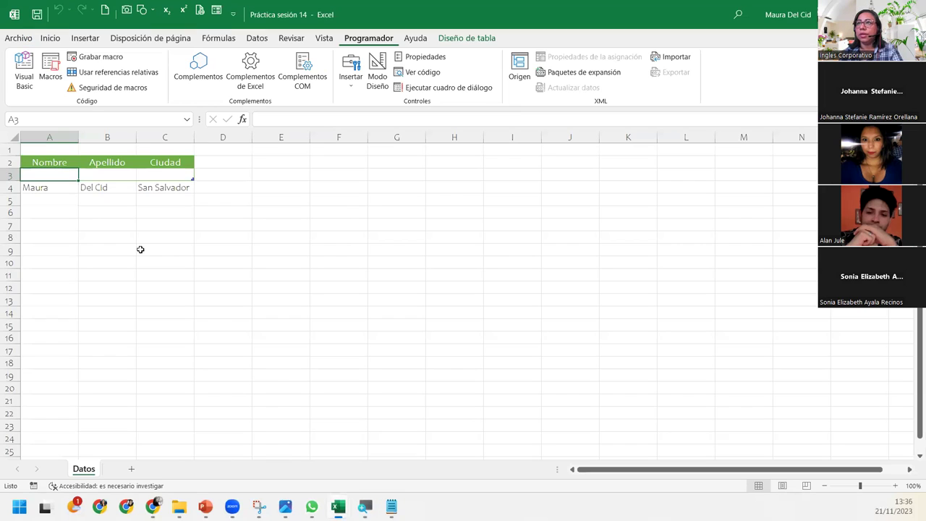
# Convert the Datos table to a plain range via Diseño de tabla > Convertir en rango.
pyautogui.moveTo(21, 174); pyautogui.dragTo(34, 157)
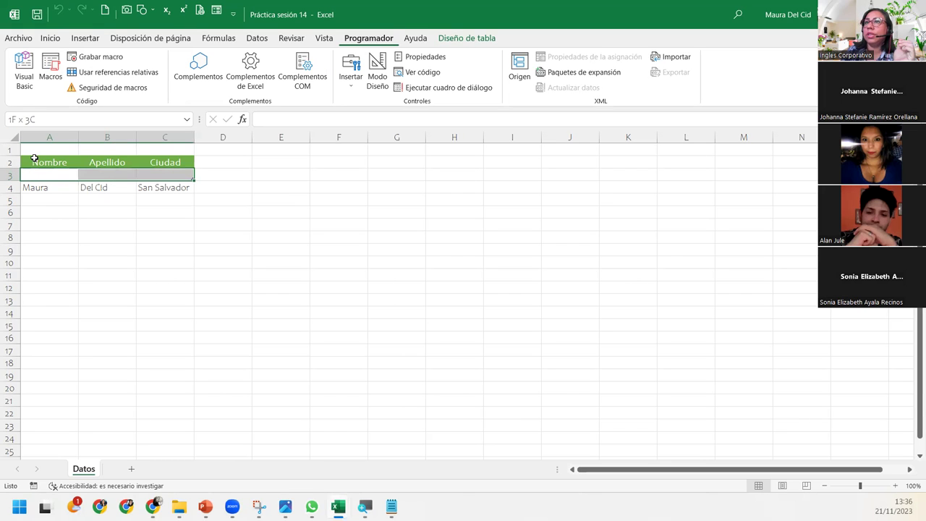
pyautogui.click(459, 36)
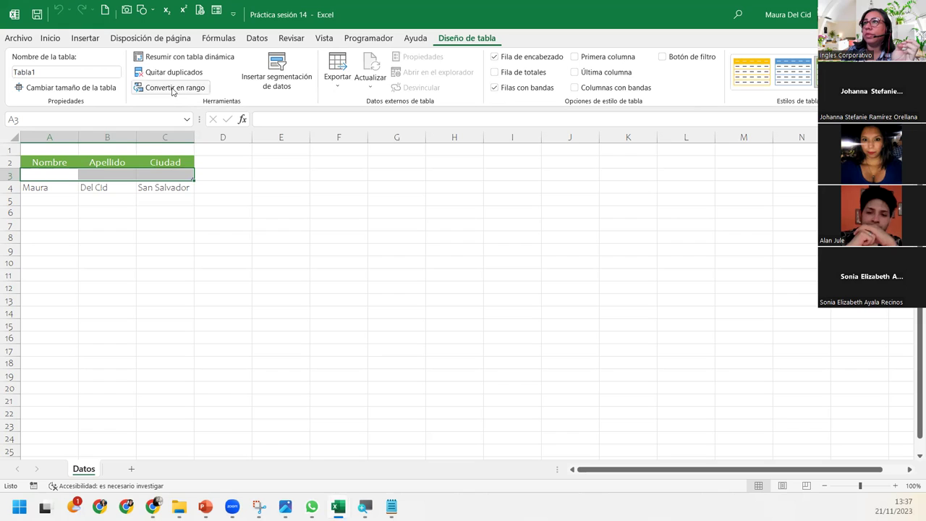
pyautogui.click(173, 88)
pyautogui.click(438, 285)
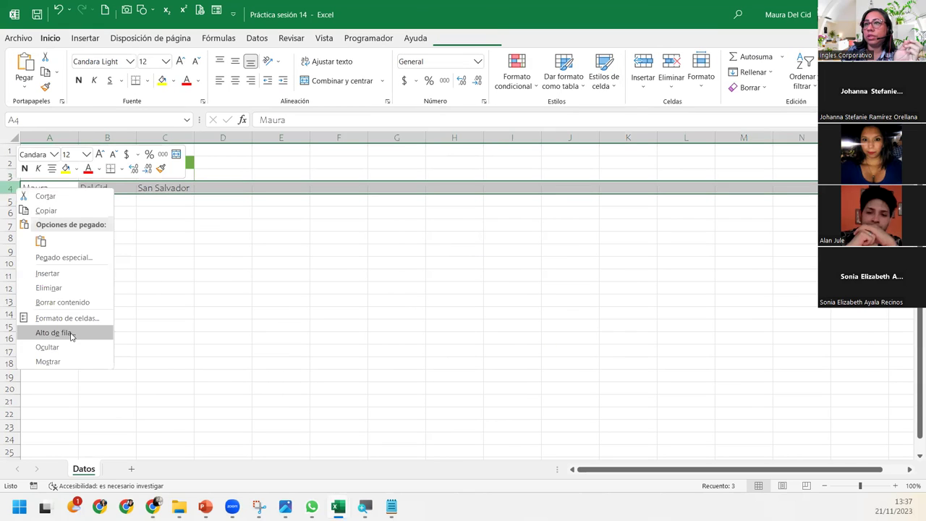
# Delete the saved record in row 4 and return to the VBA editor.
pyautogui.click(69, 287)
pyautogui.click(63, 175)
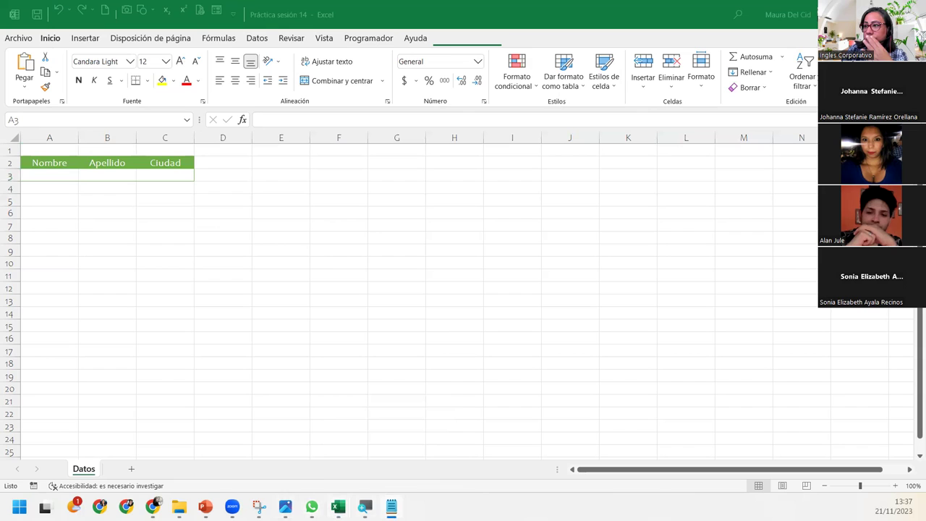
pyautogui.moveTo(338, 507)
pyautogui.click(393, 465)
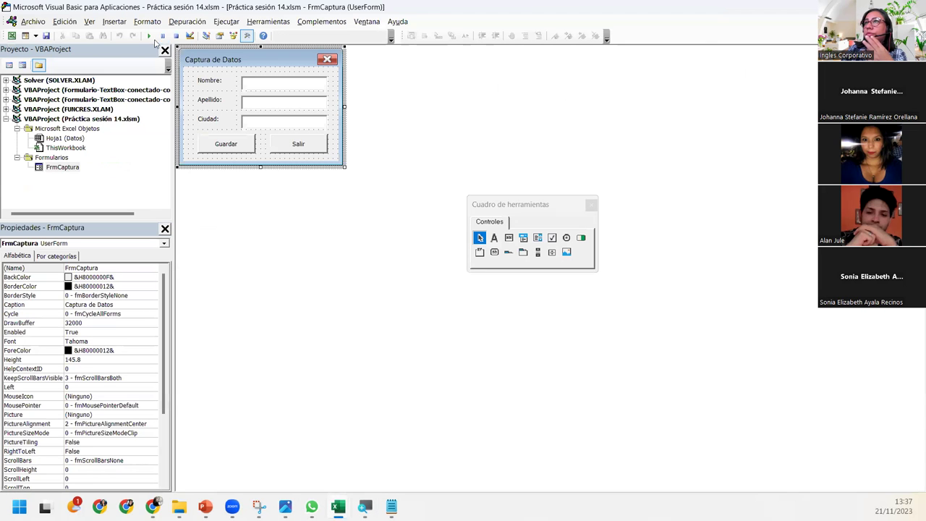
# Run the capture form and save a first record (name, surname, city San Salvador) into row 3.
pyautogui.click(149, 36)
pyautogui.moveTo(79, 207); pyautogui.dragTo(311, 213)
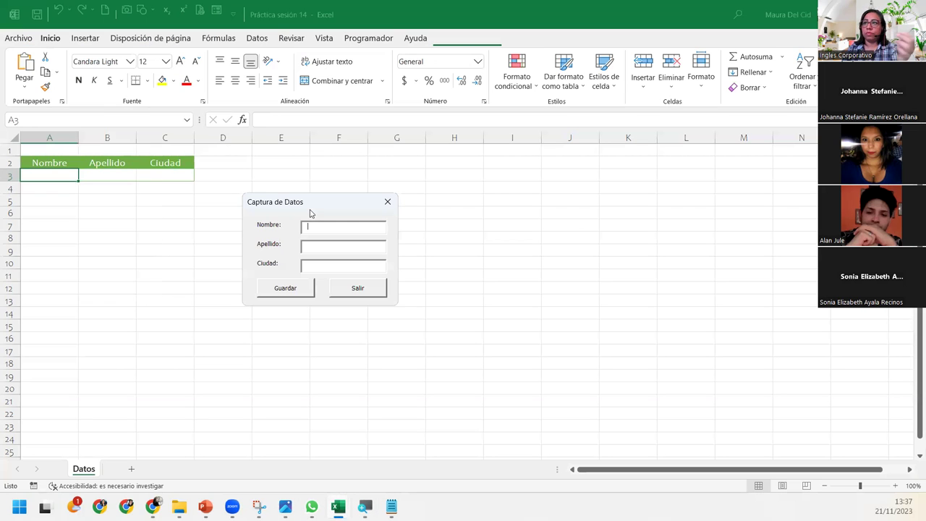
pyautogui.write('Maura ')
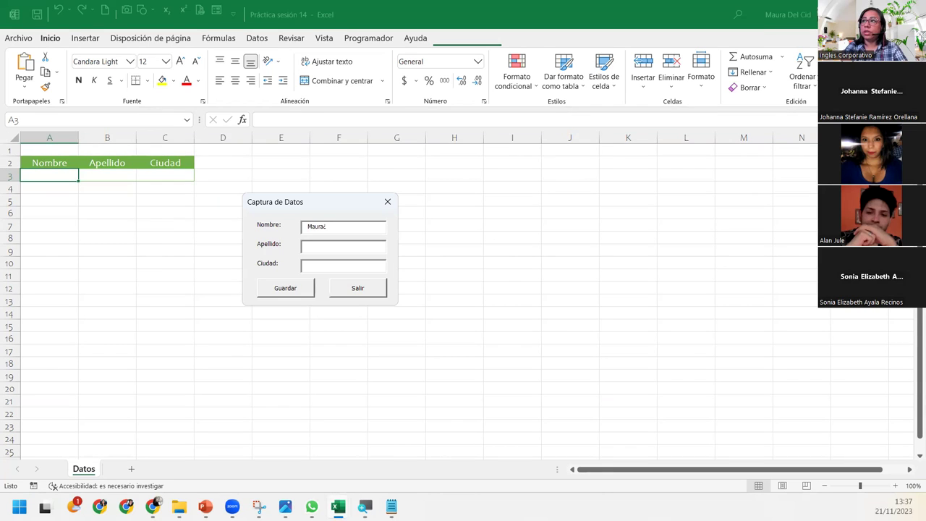
pyautogui.write('Del Cid')
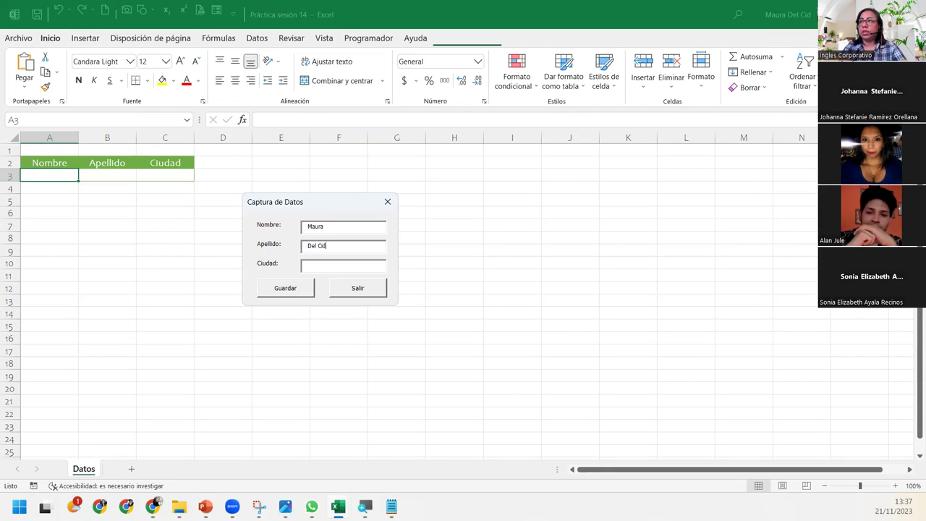
pyautogui.write('San Salvadrcor')
pyautogui.press('Tab')
pyautogui.hotkey('shift', 'Tab')
pyautogui.press('Tab')
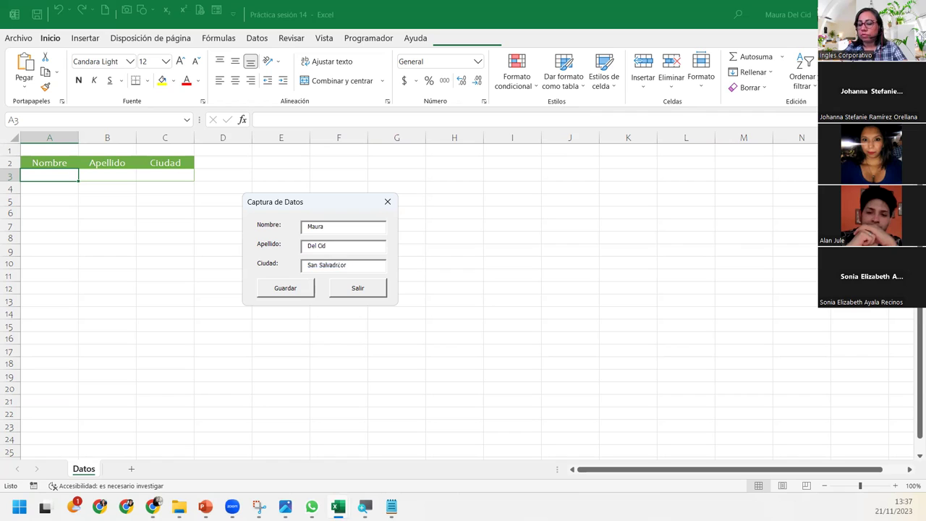
pyautogui.press('BackSpace')
pyautogui.press('BackSpace')
pyautogui.write('or')
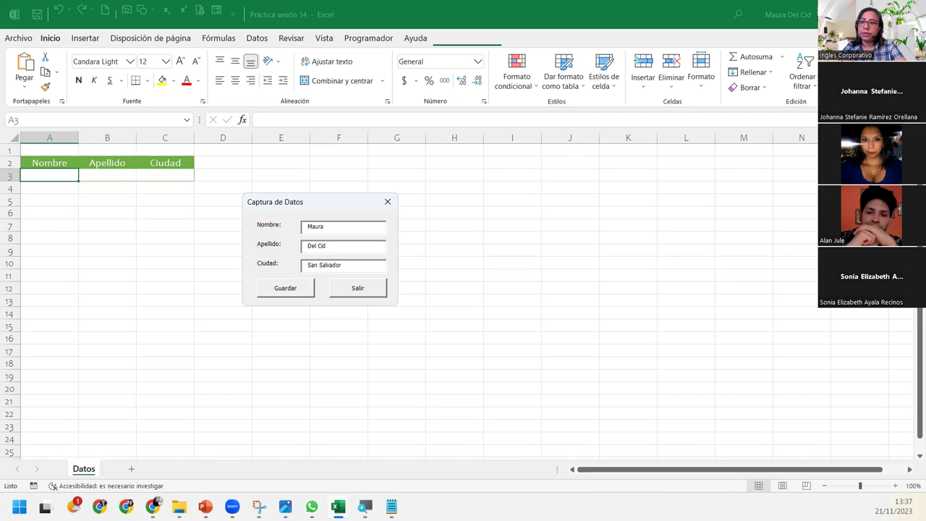
pyautogui.press('Tab')
pyautogui.press('Return')
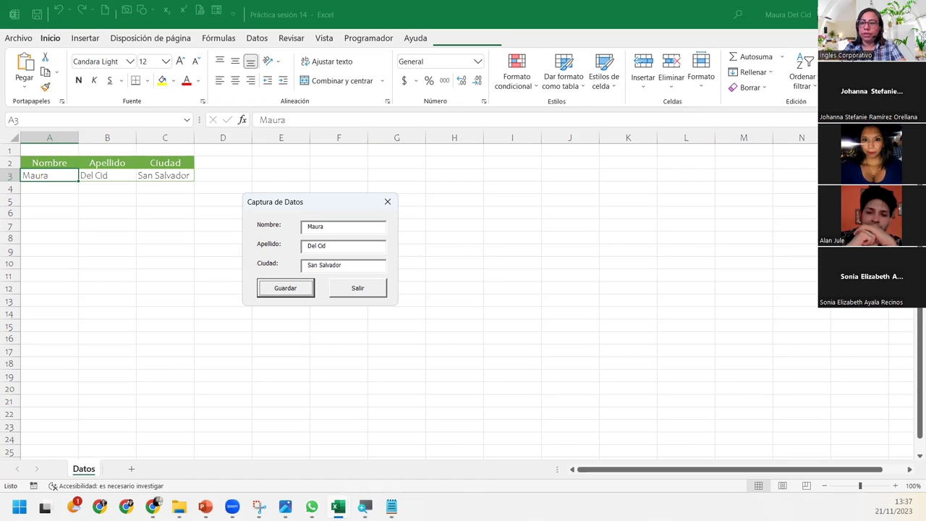
# Save a second record with a new name, surname and city Santa Tecla into row 4, then close the form.
pyautogui.doubleClick(337, 229)
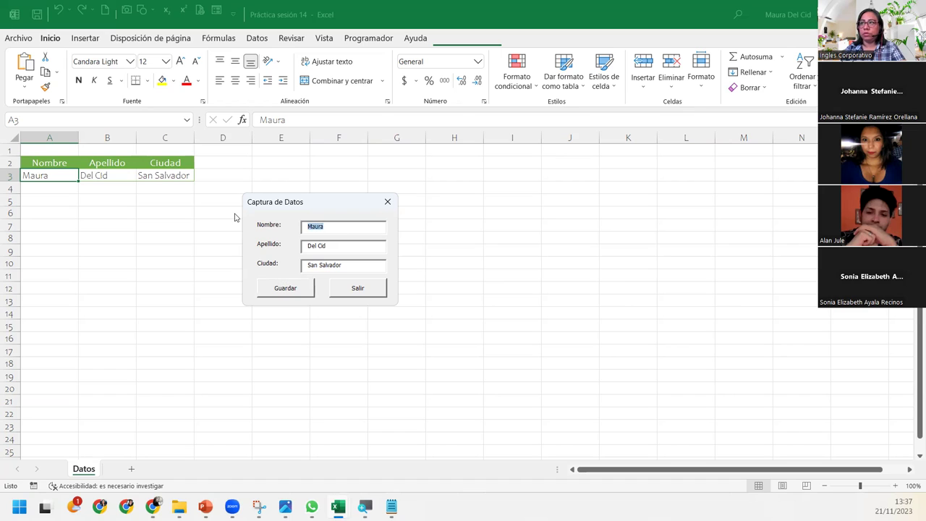
pyautogui.write('Rafael')
pyautogui.press('Tab')
pyautogui.write('Magan')
pyautogui.press('BackSpace')
pyautogui.write('ña')
pyautogui.press('Tab')
pyautogui.write('Santa Tecla')
pyautogui.press('Tab')
pyautogui.press('Return')
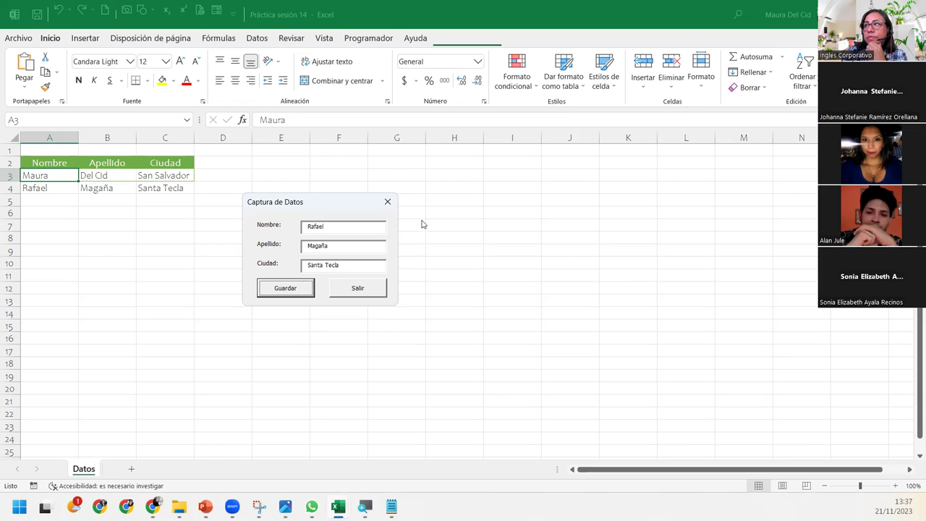
pyautogui.click(388, 203)
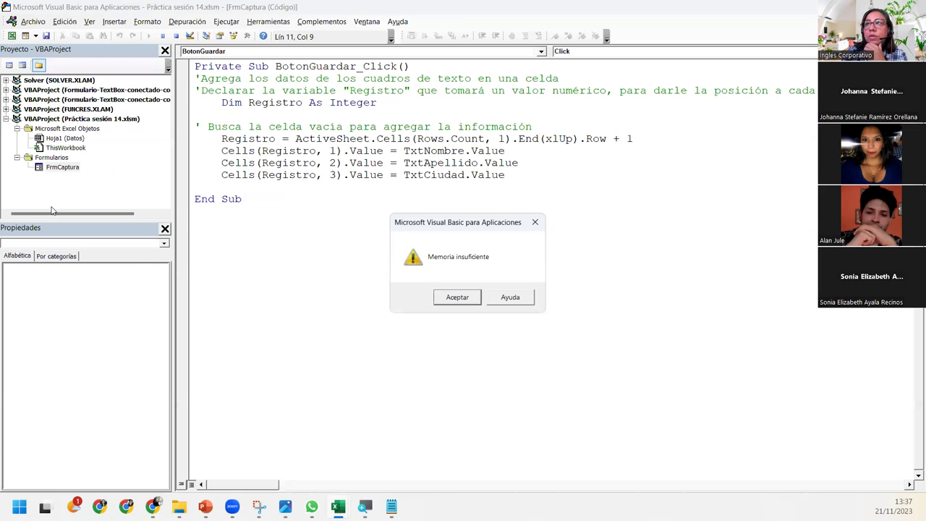
# Dismiss the Memoria insuficiente warning, return to the Excel workbook and select cells A3:C20.
pyautogui.click(462, 297)
pyautogui.click(465, 297)
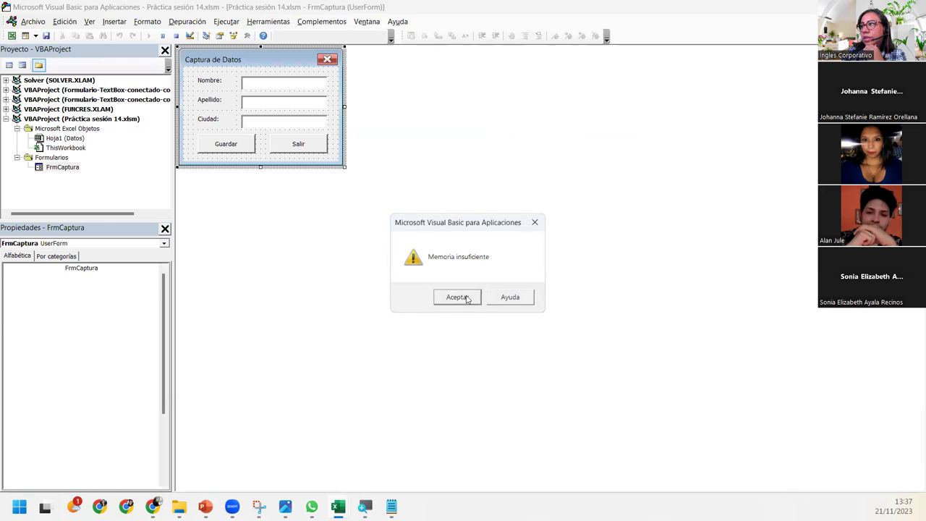
pyautogui.moveTo(337, 507)
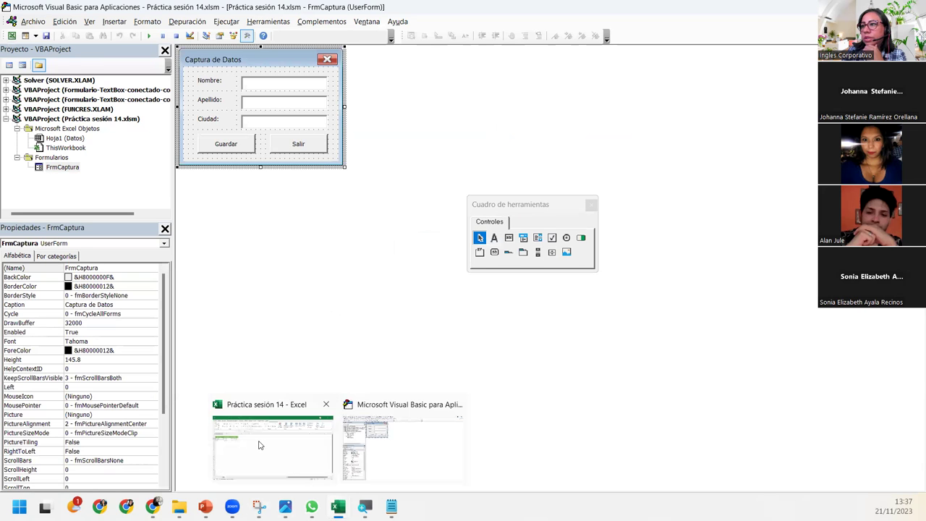
pyautogui.click(259, 443)
pyautogui.moveTo(33, 175); pyautogui.dragTo(186, 392)
# Apply green inside and outline borders to A3:C20 through Más bordes, then select cell A5.
pyautogui.click(147, 83)
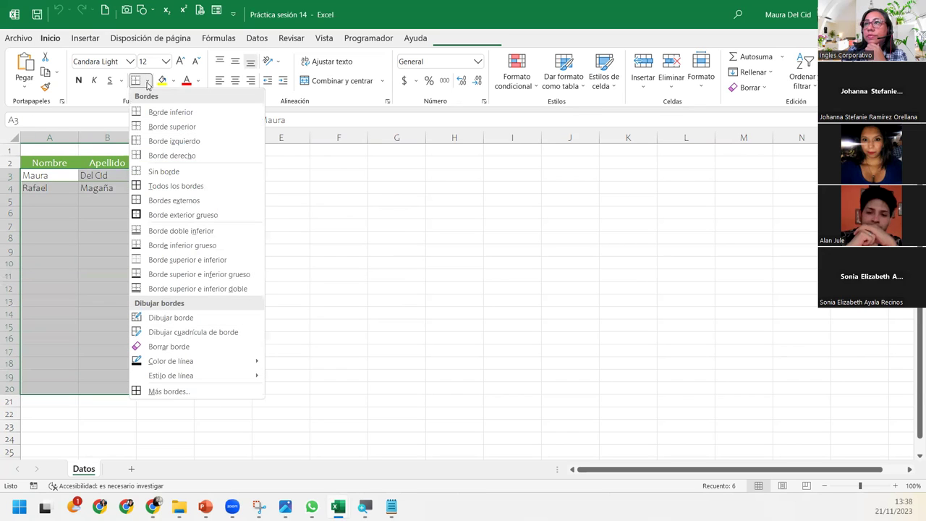
pyautogui.click(198, 391)
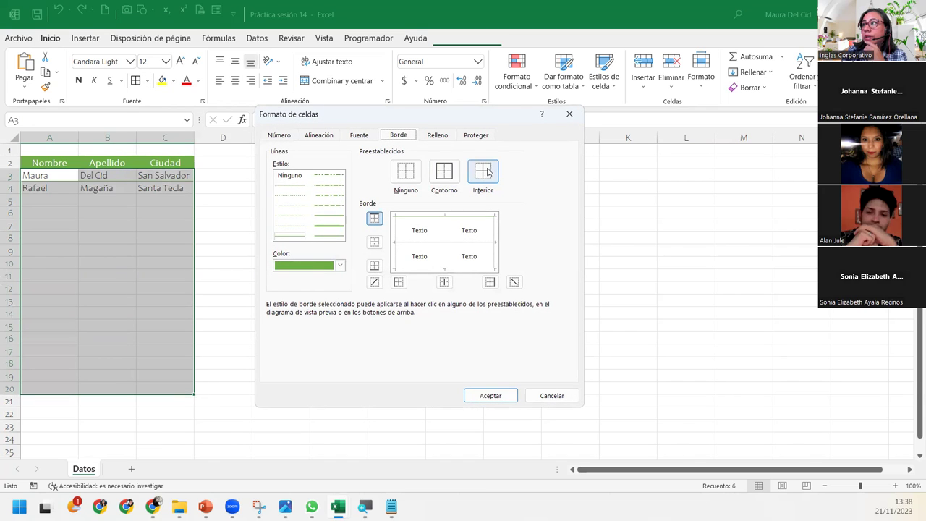
pyautogui.click(444, 170)
pyautogui.click(483, 171)
pyautogui.click(490, 395)
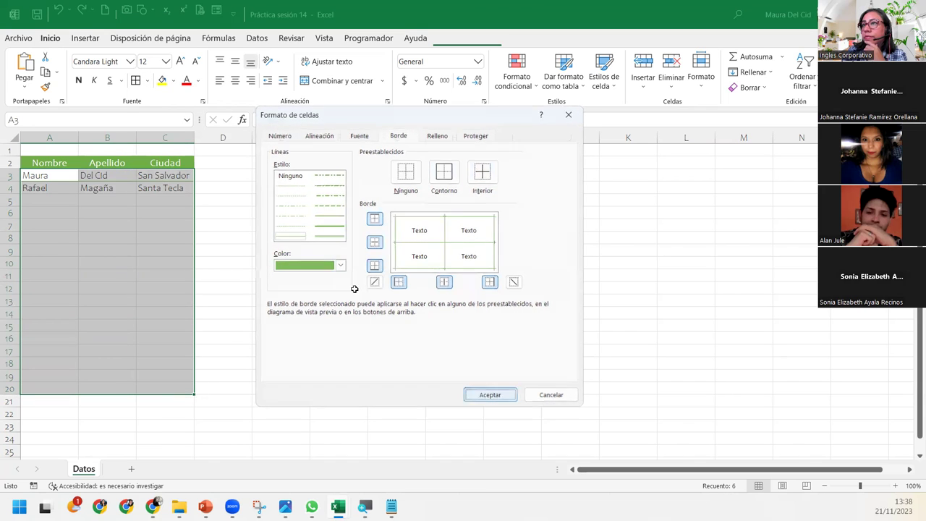
pyautogui.click(55, 205)
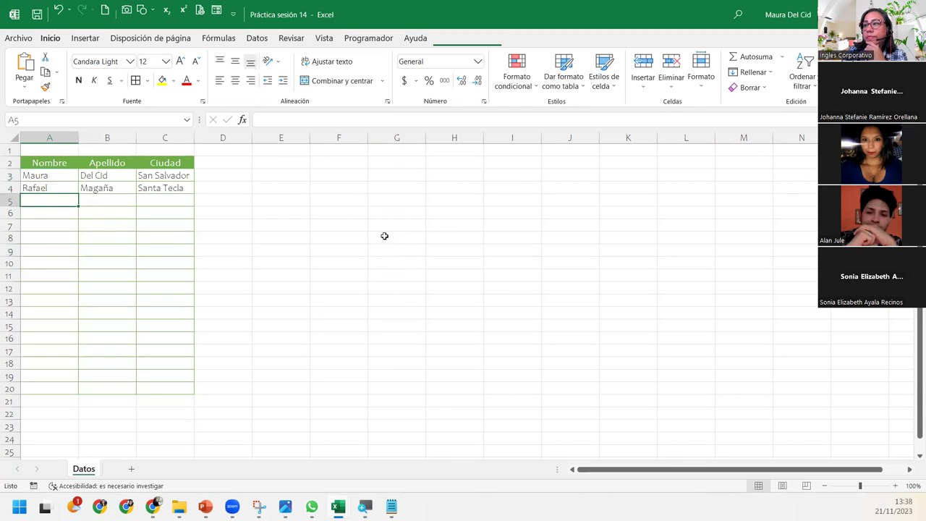
# In BotonGuardar_Click, insert blank lines after the Registro line and before End Sub.
pyautogui.moveTo(338, 506)
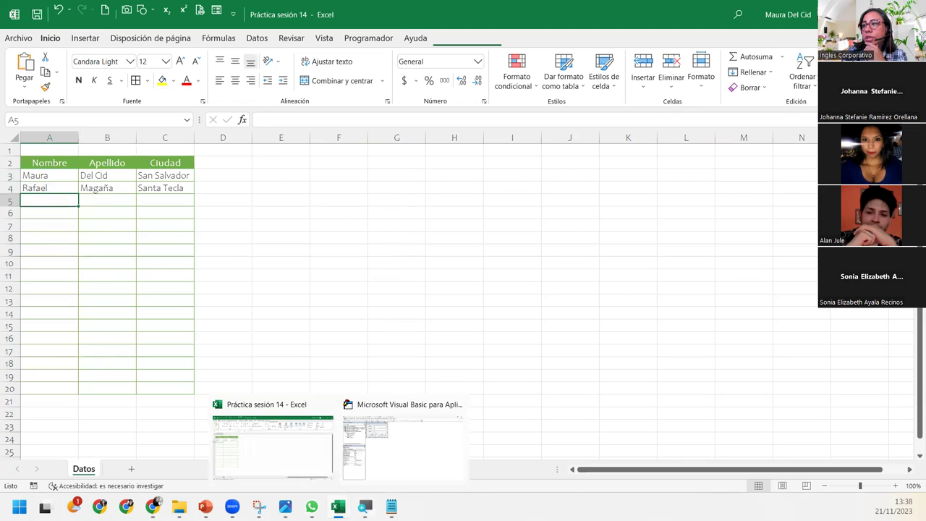
pyautogui.click(372, 448)
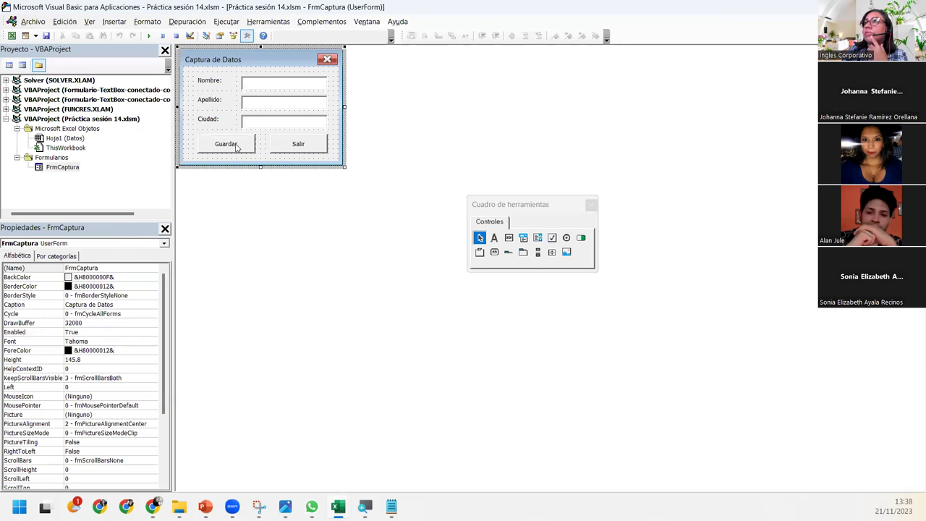
pyautogui.doubleClick(237, 146)
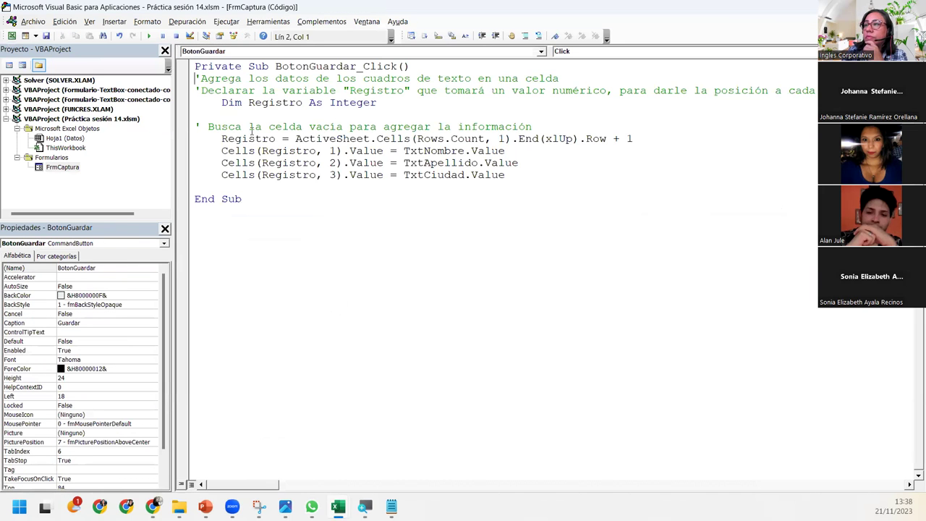
pyautogui.click(244, 186)
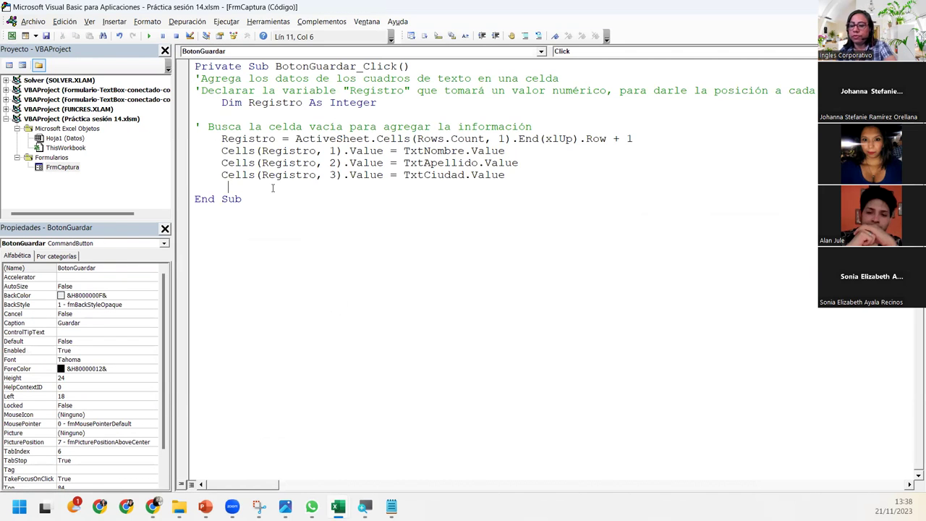
pyautogui.press('BackSpace')
pyautogui.press('BackSpace')
pyautogui.press('BackSpace')
pyautogui.press('BackSpace')
pyautogui.press('Return')
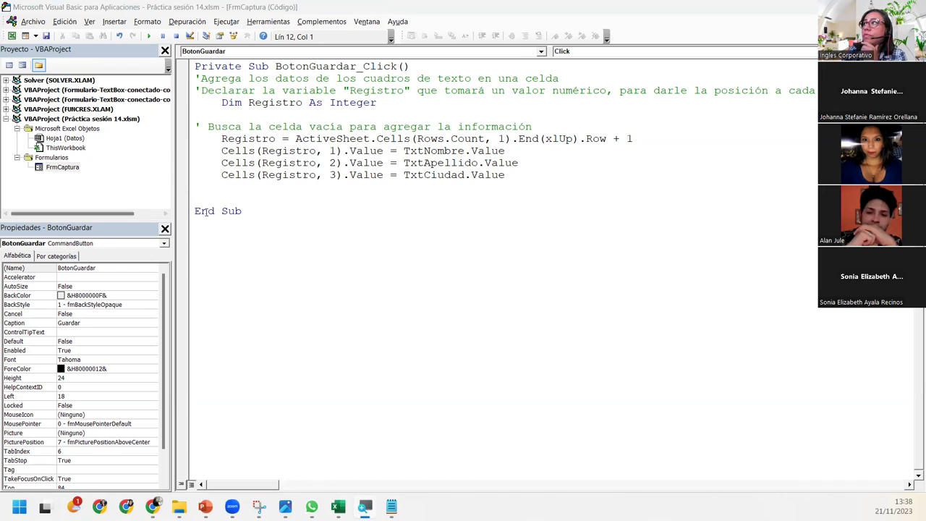
pyautogui.click(638, 139)
pyautogui.press('Return')
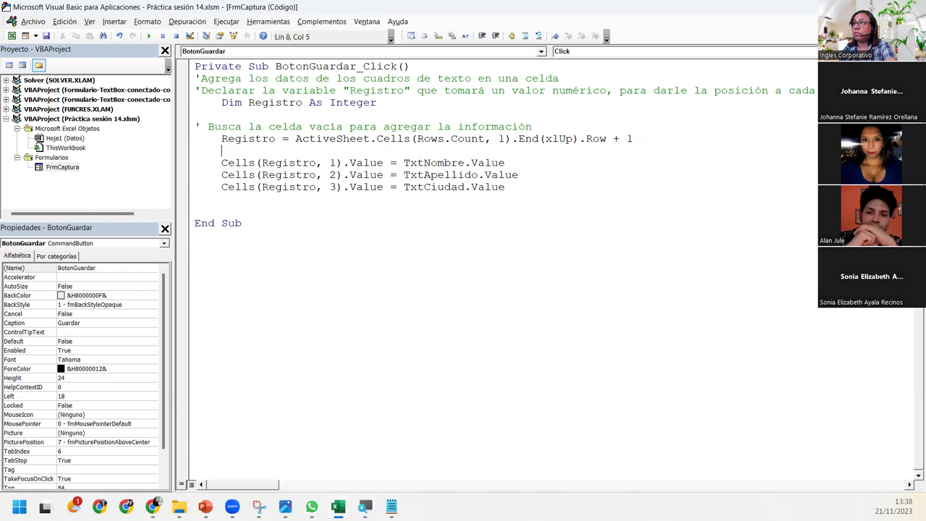
pyautogui.click(229, 206)
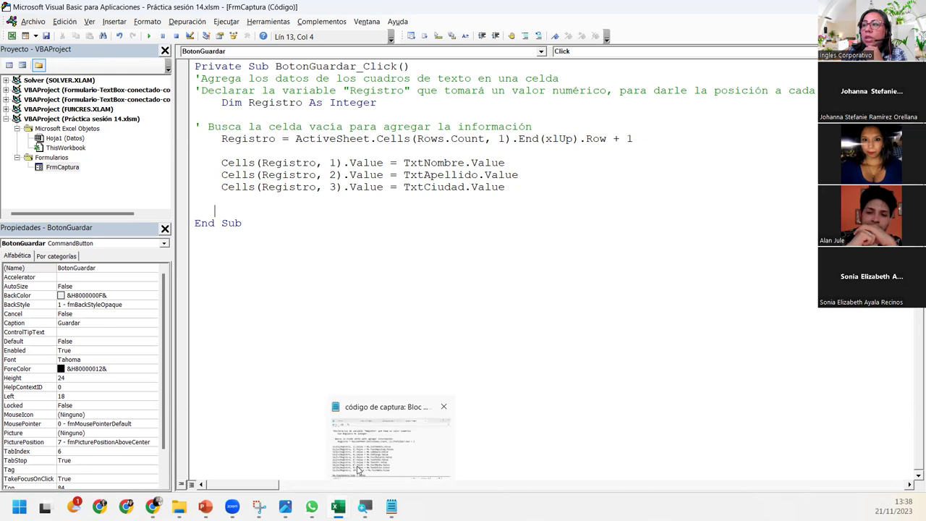
# Inspect the headers and two saved records in A2:C4 of the Datos sheet, then go back to the VBA editor.
pyautogui.moveTo(338, 507)
pyautogui.click(297, 446)
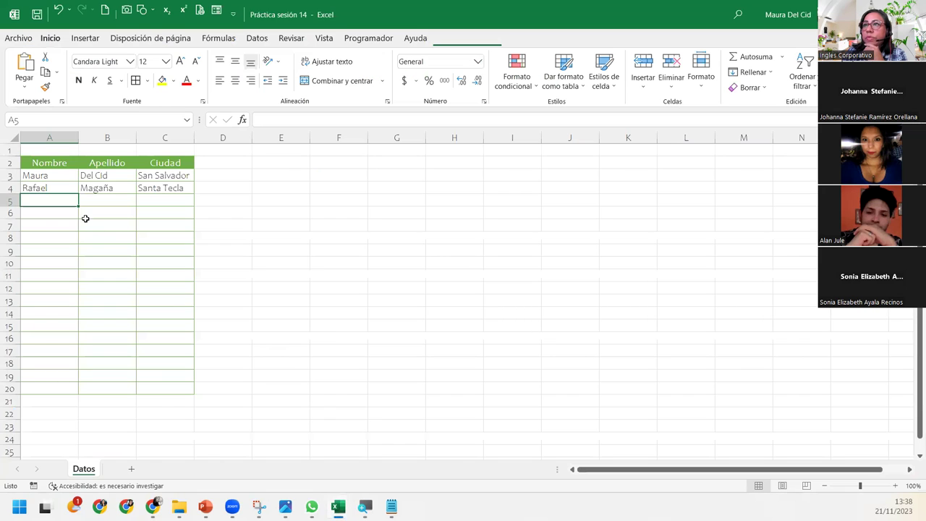
pyautogui.moveTo(40, 162); pyautogui.dragTo(163, 188)
pyautogui.click(73, 175)
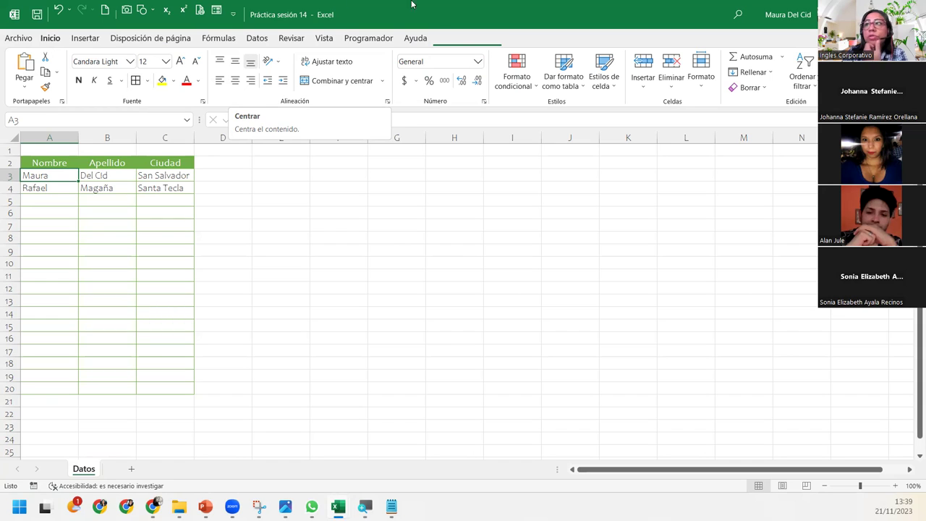
pyautogui.click(46, 198)
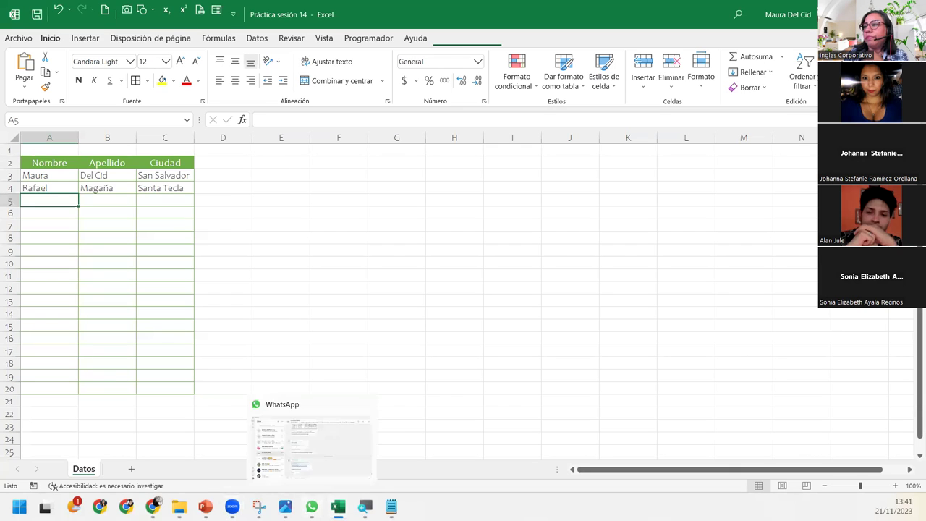
pyautogui.moveTo(338, 506)
pyautogui.click(391, 462)
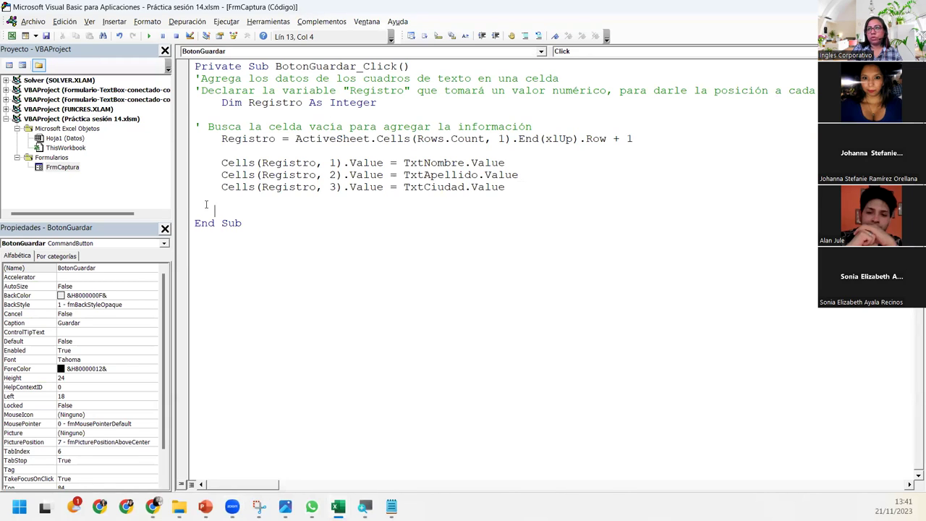
# Above End Sub, write the comment 'Limpia los cuadros de texto y ubica el puntero en el cuadro de texto inicial'.
pyautogui.moveTo(205, 207); pyautogui.dragTo(196, 207)
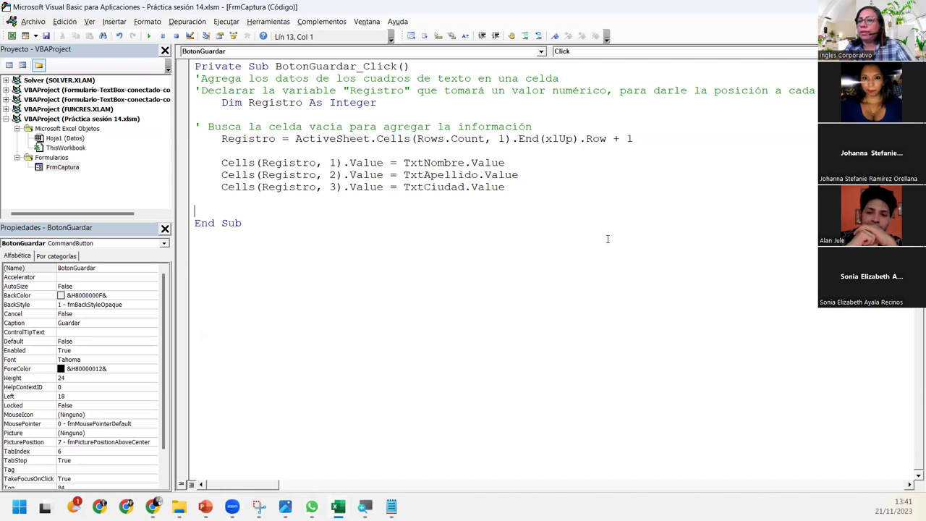
pyautogui.write("'")
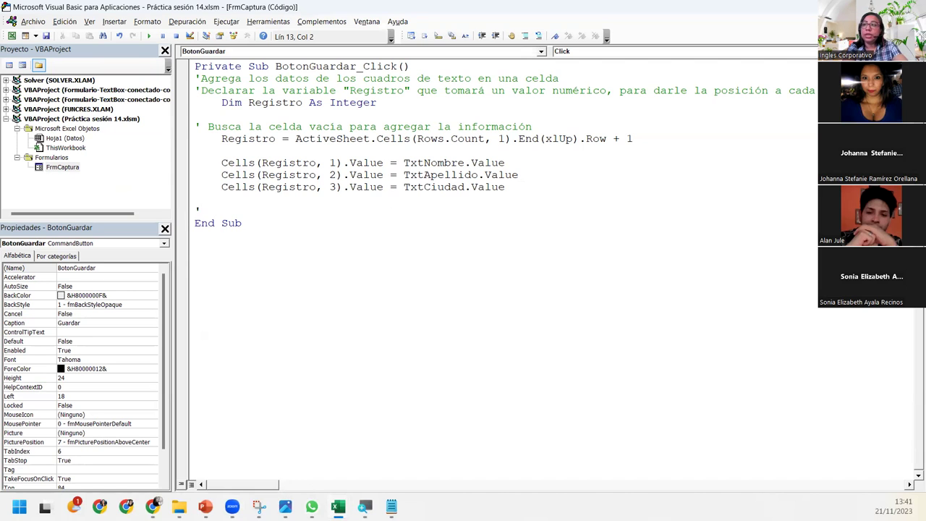
pyautogui.write('Limpos')
pyautogui.press('BackSpace')
pyautogui.press('BackSpace')
pyautogui.press('BackSpace')
pyautogui.write('u')
pyautogui.press('BackSpace')
pyautogui.write('ia las ca')
pyautogui.press('BackSpace')
pyautogui.press('BackSpace')
pyautogui.press('BackSpace')
pyautogui.press('BackSpace')
pyautogui.write('os cuadros de texto ')
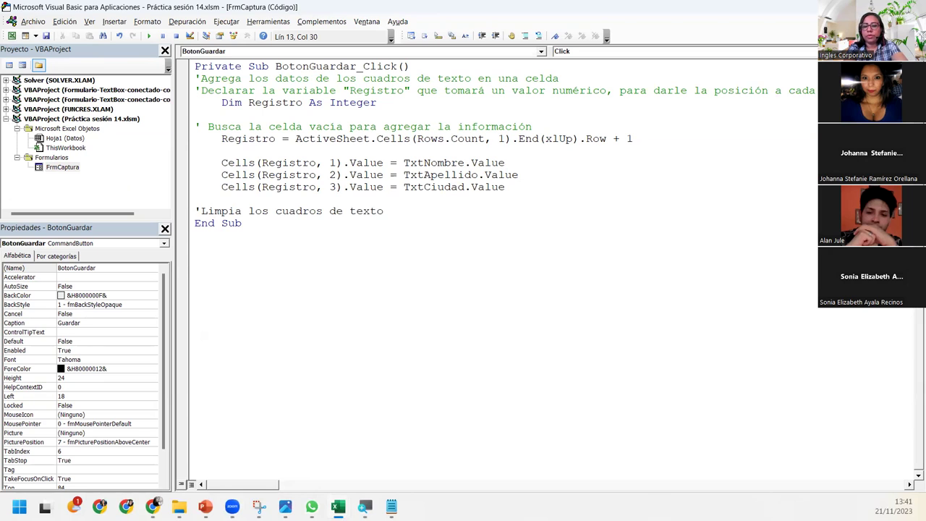
pyautogui.write('y ubica el pun')
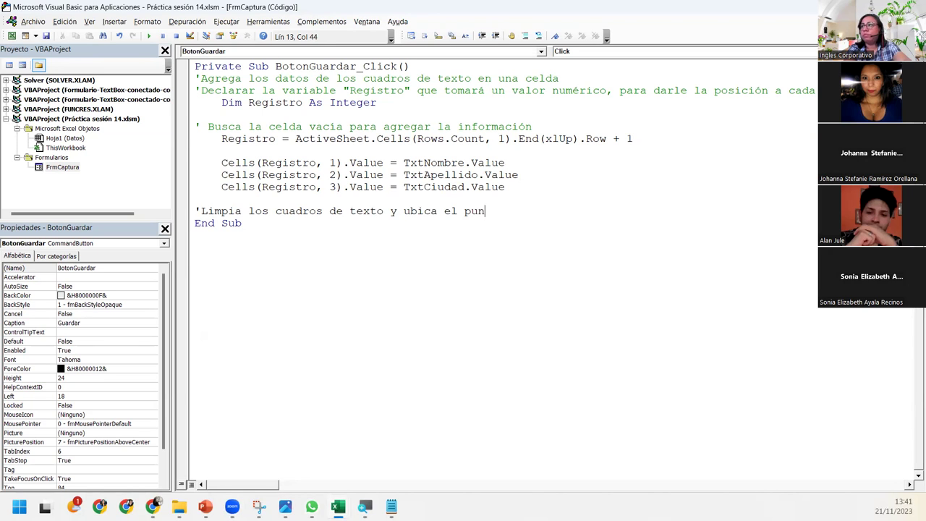
pyautogui.write('tero en ')
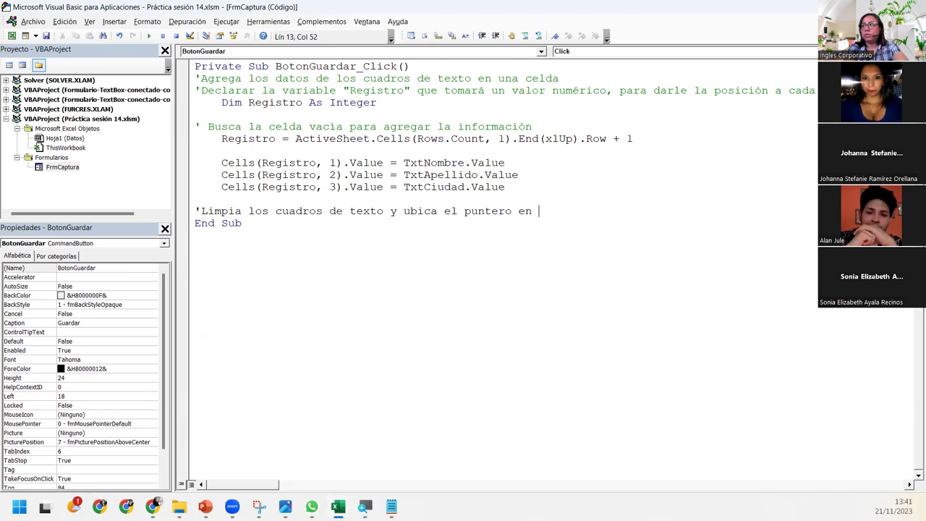
pyautogui.write('el cuadro de texto incia')
pyautogui.press('BackSpace')
pyautogui.press('BackSpace')
pyautogui.press('BackSpace')
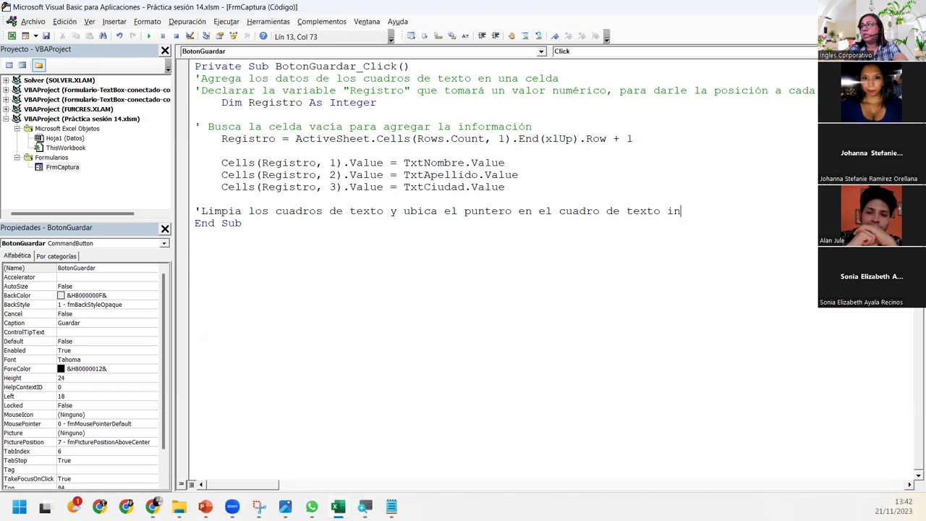
pyautogui.write('icial')
pyautogui.press('Return')
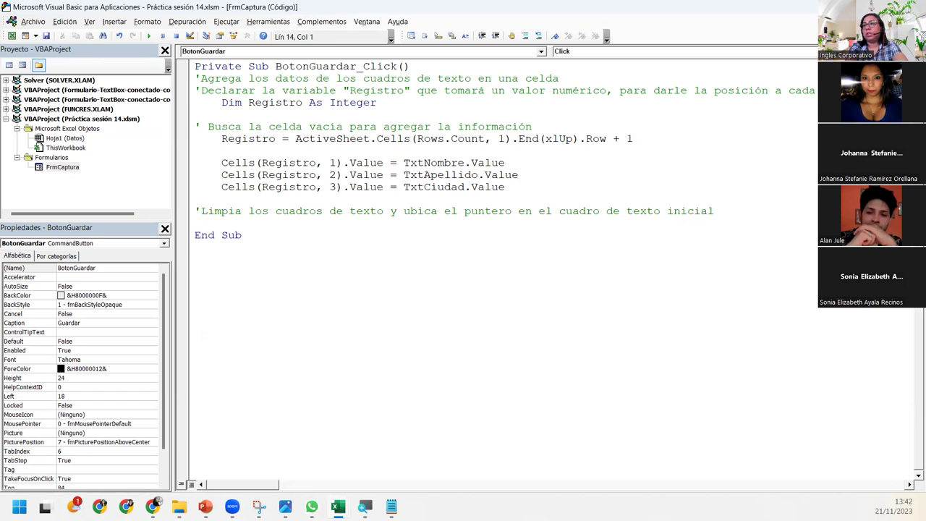
# Add the line Me.TxtNombre.Text = Empty below the comment.
pyautogui.press('Tab')
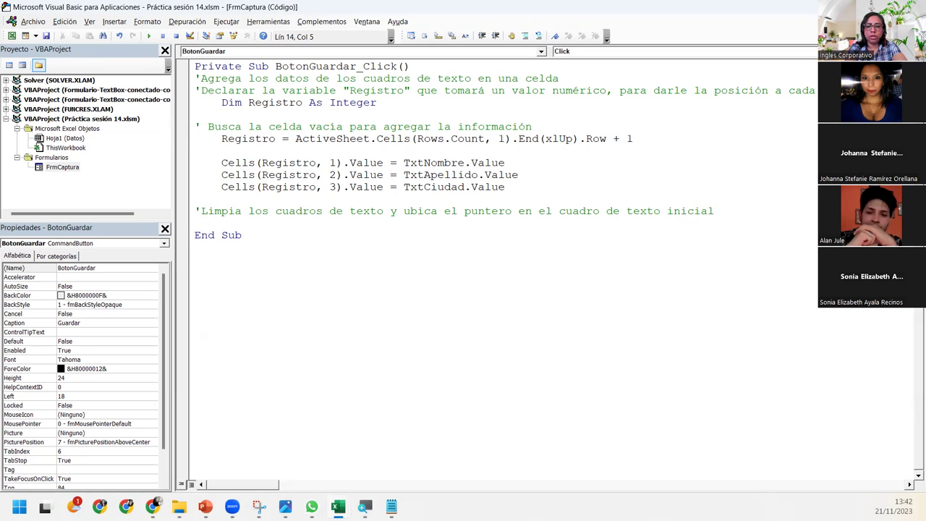
pyautogui.write('mel.¿¿')
pyautogui.press('BackSpace')
pyautogui.press('BackSpace')
pyautogui.press('BackSpace')
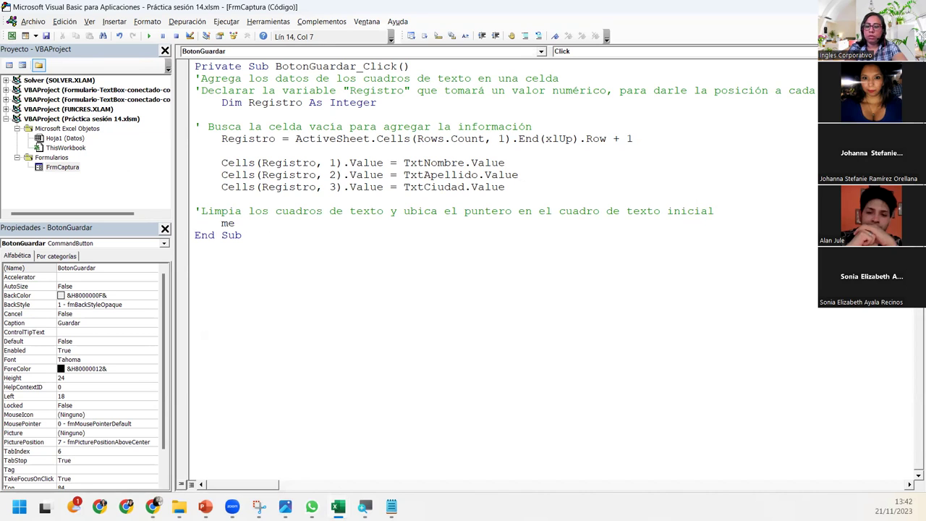
pyautogui.write('.ttx')
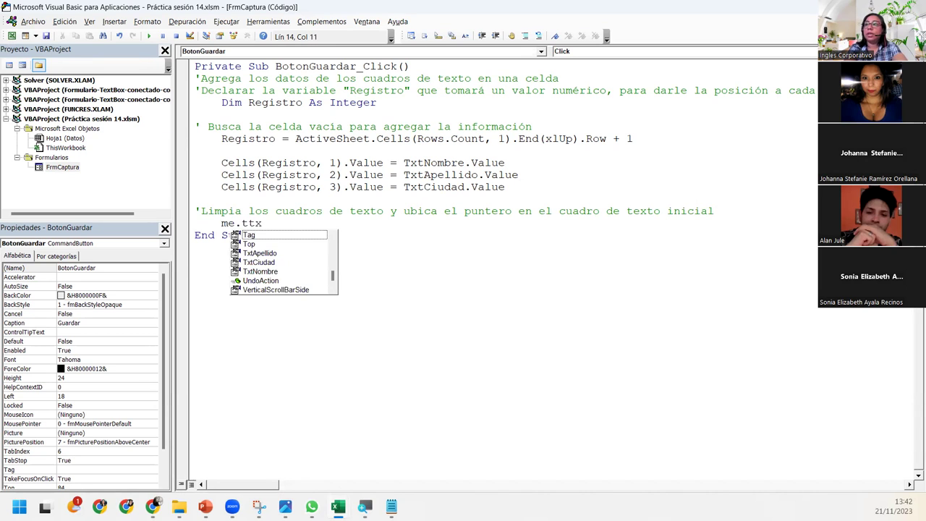
pyautogui.press('BackSpace')
pyautogui.press('BackSpace')
pyautogui.write('x')
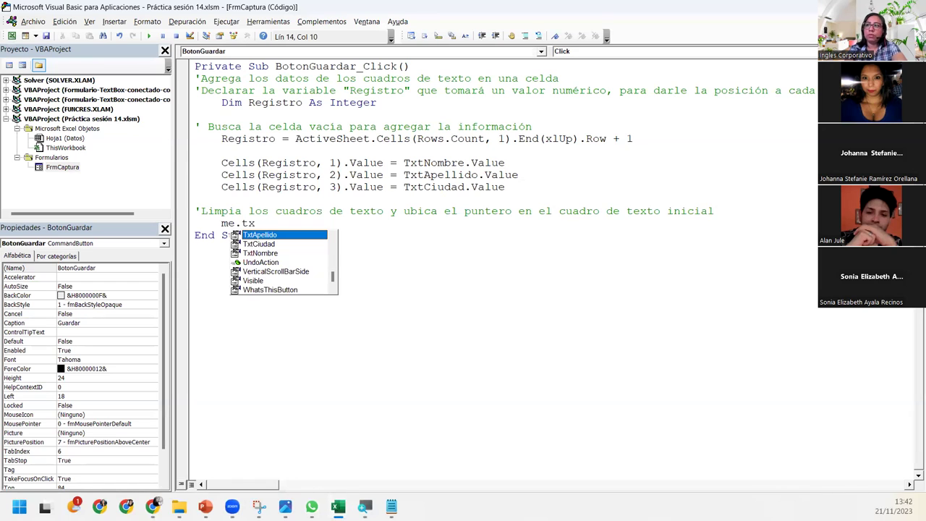
pyautogui.press('Down')
pyautogui.press('Down')
pyautogui.write('.te')
pyautogui.press('Tab')
pyautogui.write('=')
pyautogui.hotkey('ctrl', 'space')
pyautogui.write('empt')
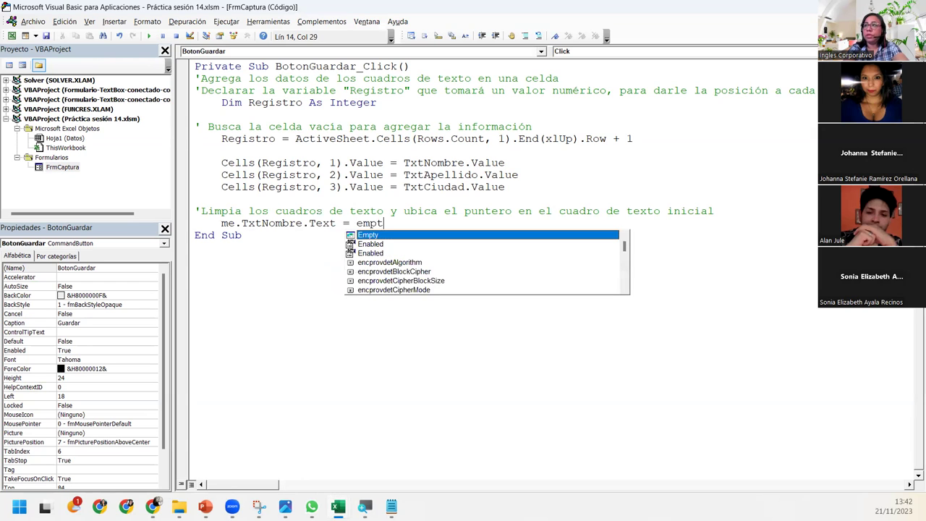
pyautogui.press('Tab')
pyautogui.press('Return')
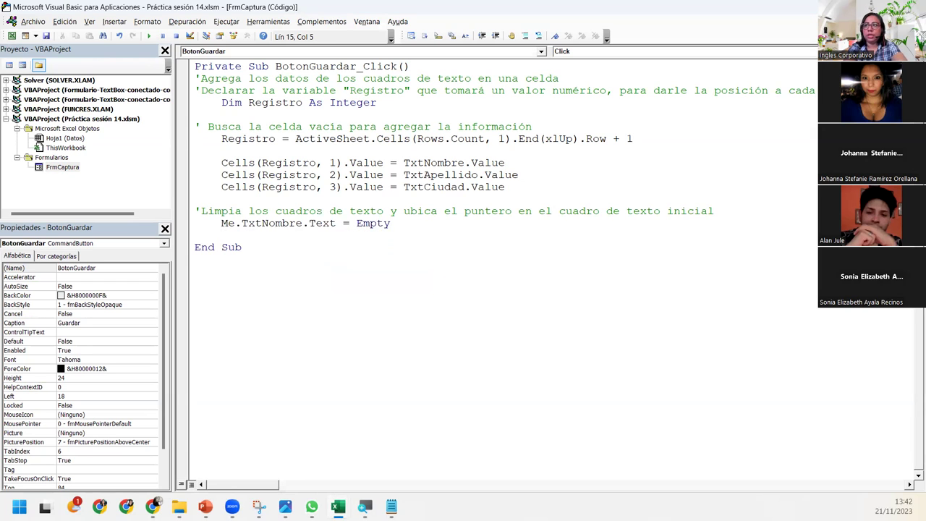
# Add the line Me.TxtApellido.Text = Empty.
pyautogui.write('me.')
pyautogui.press('Escape')
pyautogui.write('txt')
pyautogui.press('BackSpace')
pyautogui.press('BackSpace')
pyautogui.press('BackSpace')
pyautogui.press('BackSpace')
pyautogui.write('.tx')
pyautogui.press('Tab')
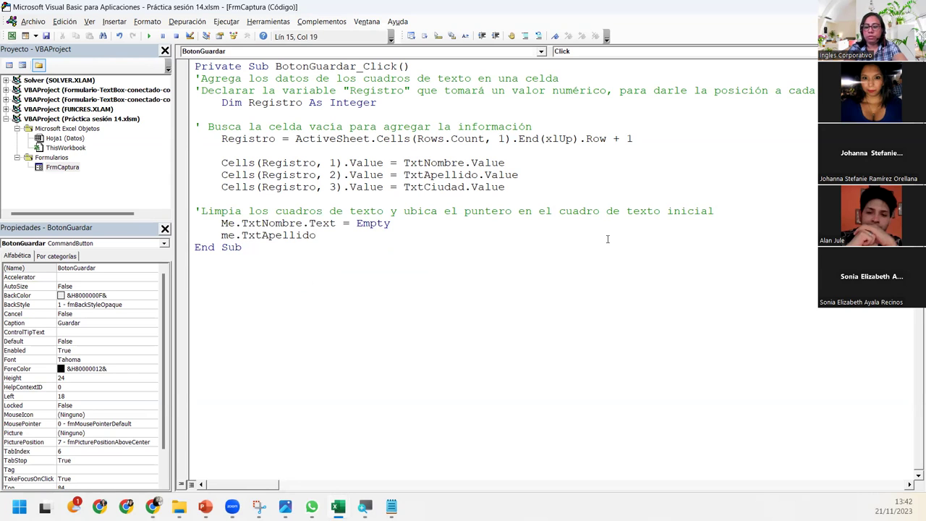
pyautogui.write('.TxtApe')
pyautogui.press('Tab')
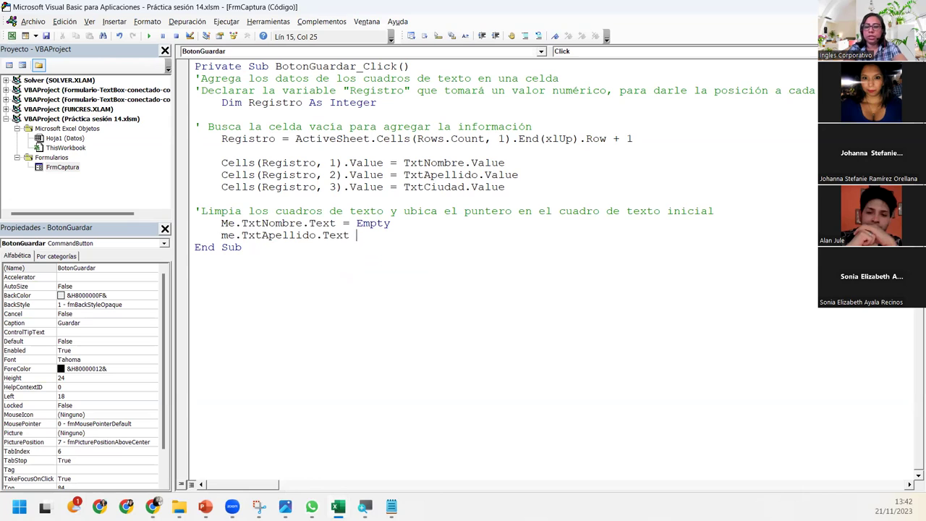
pyautogui.write('= em')
pyautogui.press('Tab')
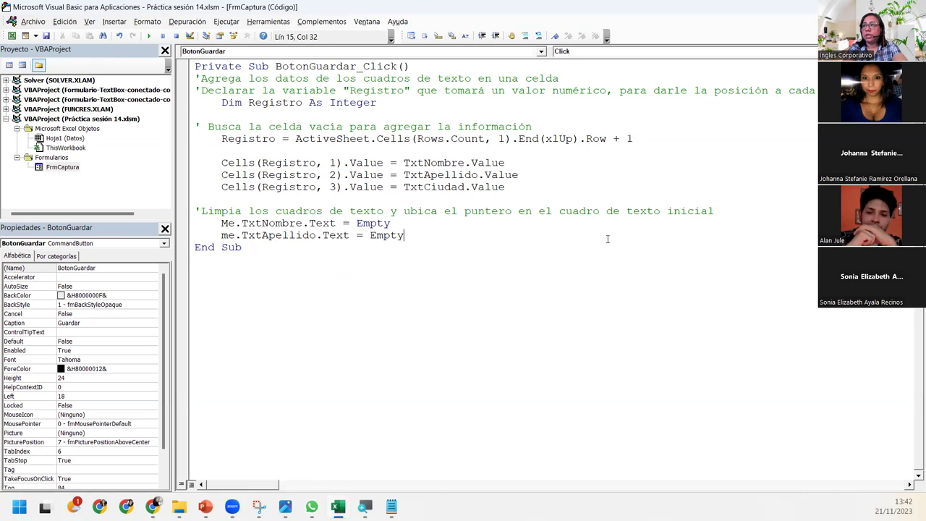
pyautogui.press('Return')
# Add Me.TxtCiudad.Text = Empty, followed by a blank line.
pyautogui.write('me.')
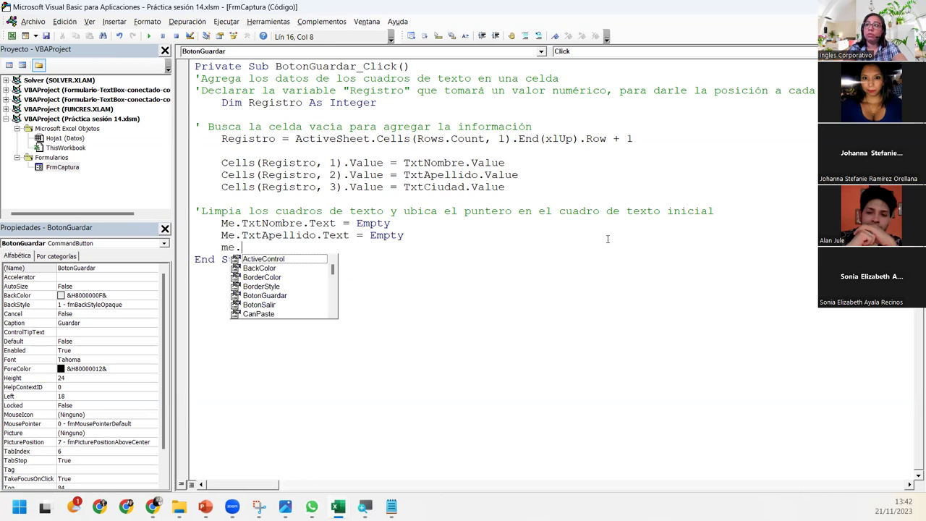
pyautogui.write('tx')
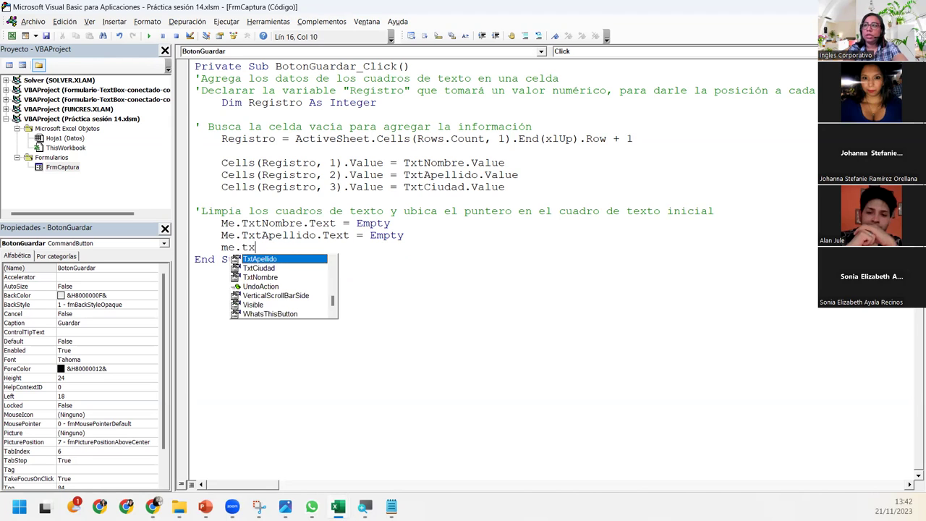
pyautogui.press('Down')
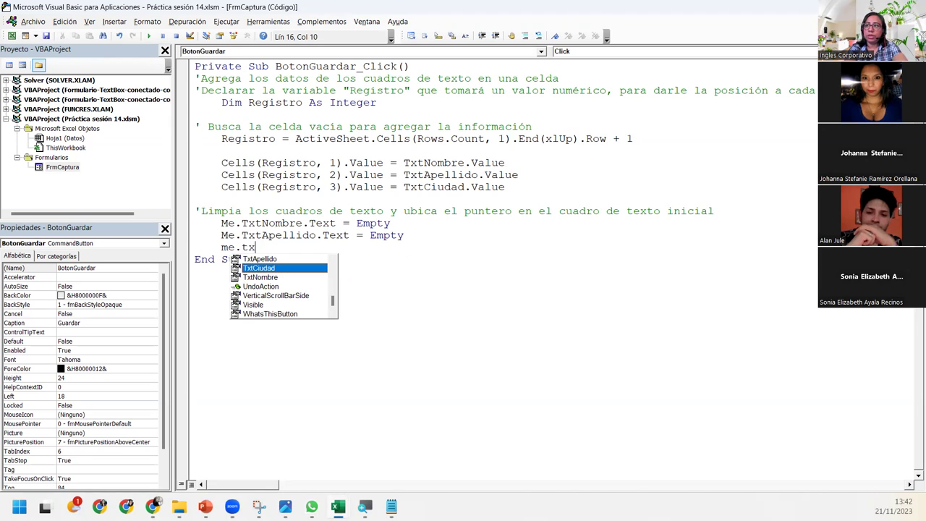
pyautogui.write('.')
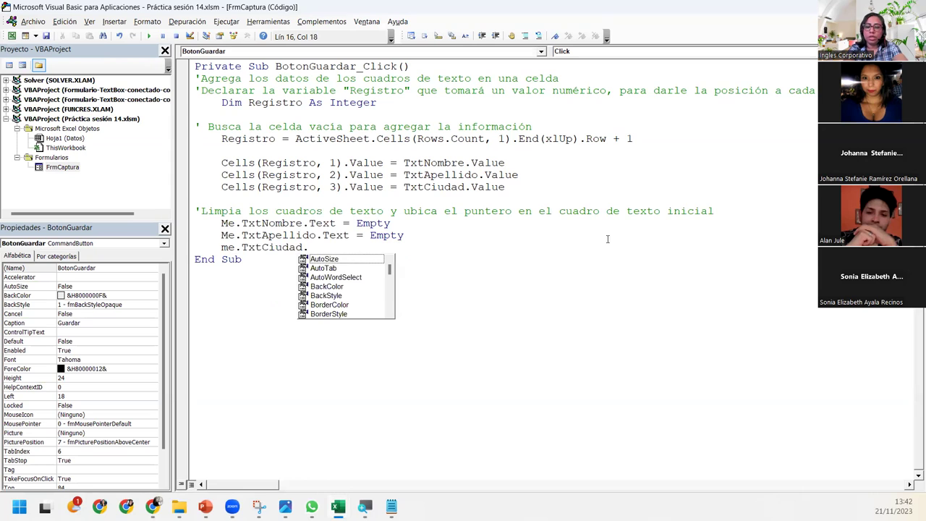
pyautogui.write('text')
pyautogui.press('Tab')
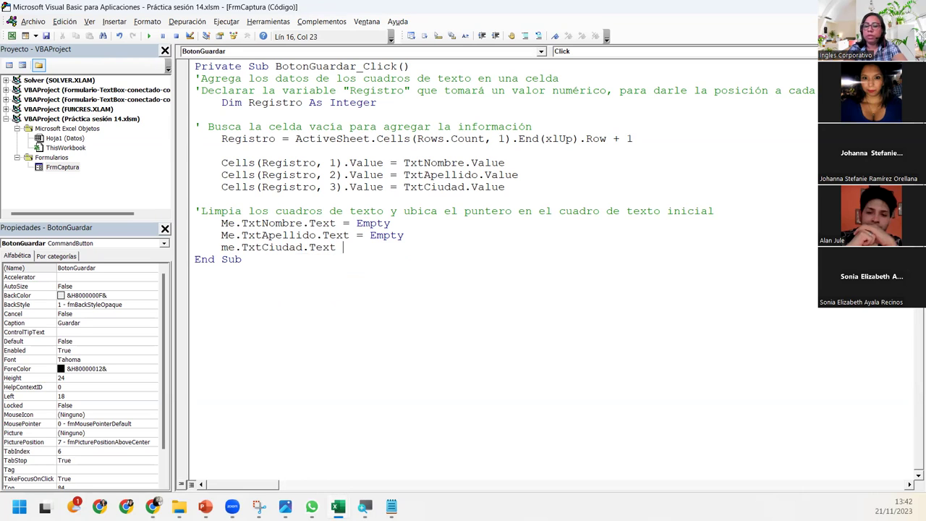
pyautogui.press('BackSpace')
pyautogui.press('BackSpace')
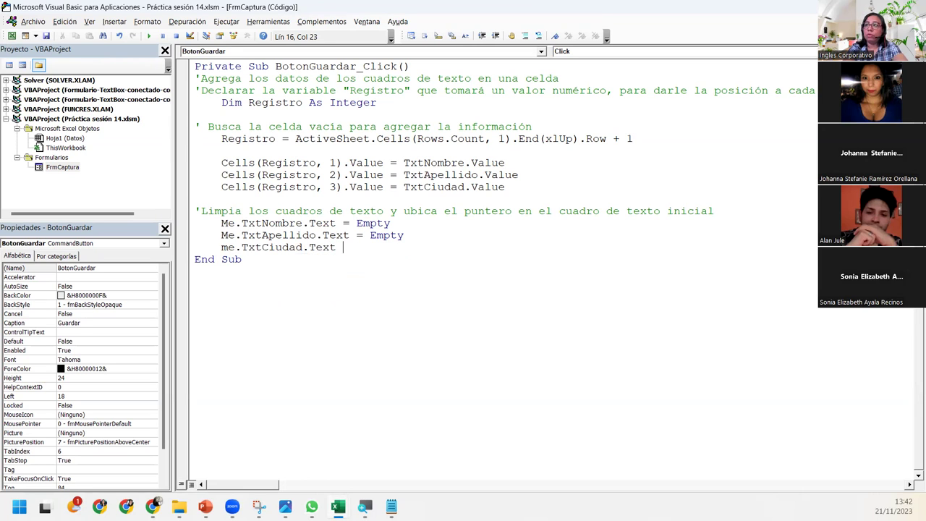
pyautogui.write('=')
pyautogui.hotkey('ctrl', 'space')
pyautogui.write('em')
pyautogui.press('Tab')
pyautogui.press('Return')
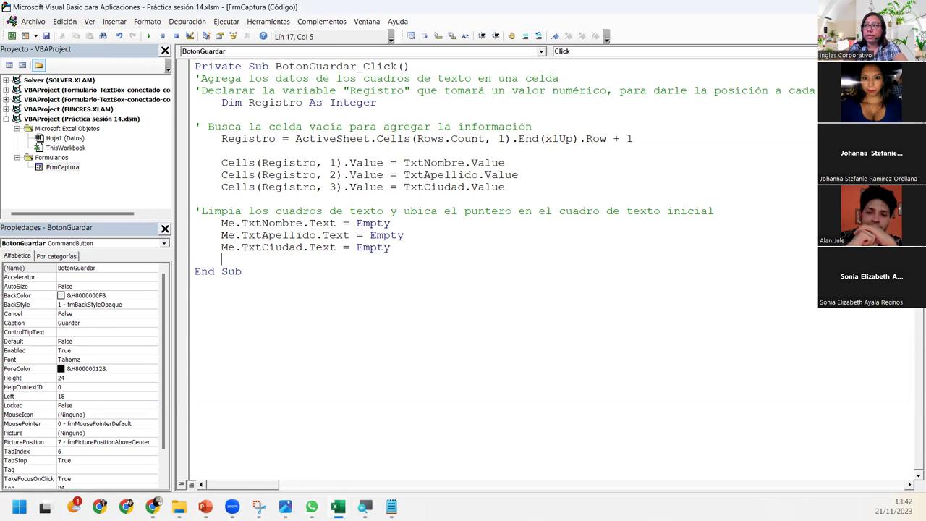
pyautogui.press('Return')
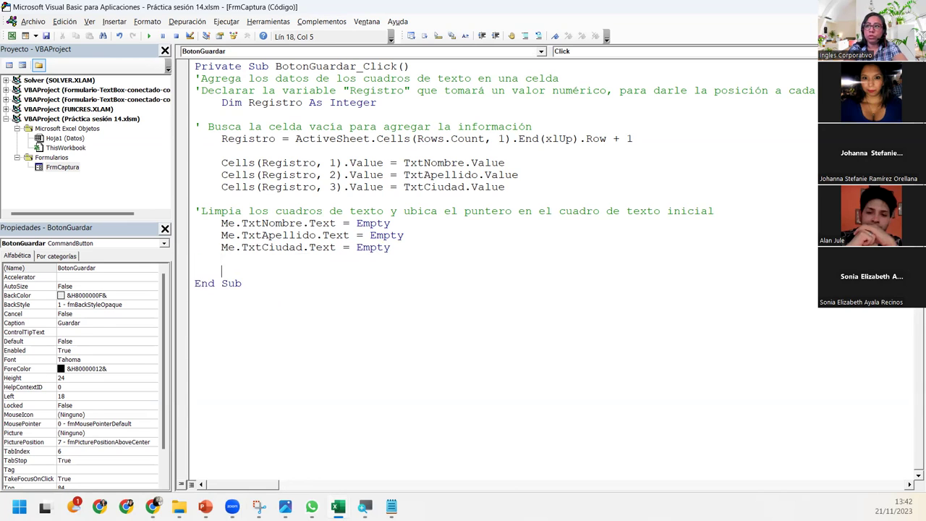
pyautogui.write('me.')
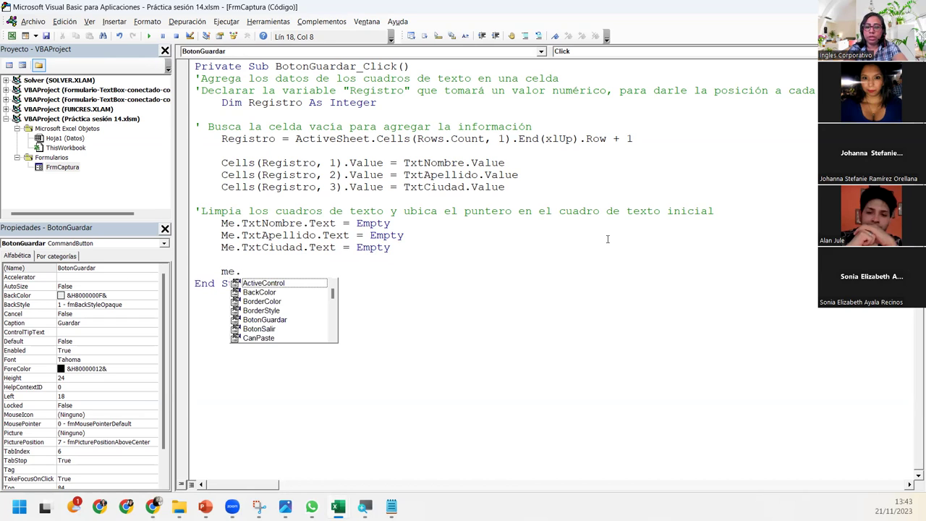
pyautogui.write('tx')
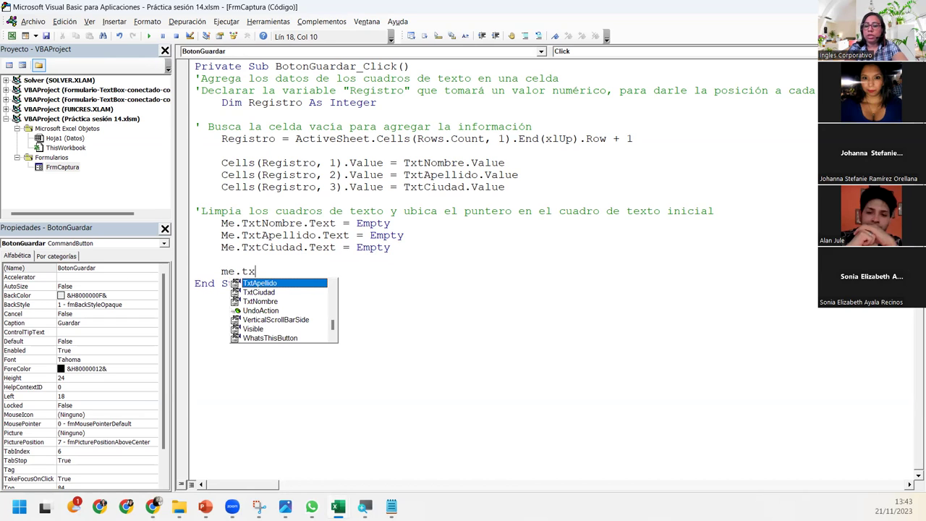
# Complete the statement Me.TxtNombre.SetFocus so focus returns to the first text box.
pyautogui.press('Down')
pyautogui.press('Down')
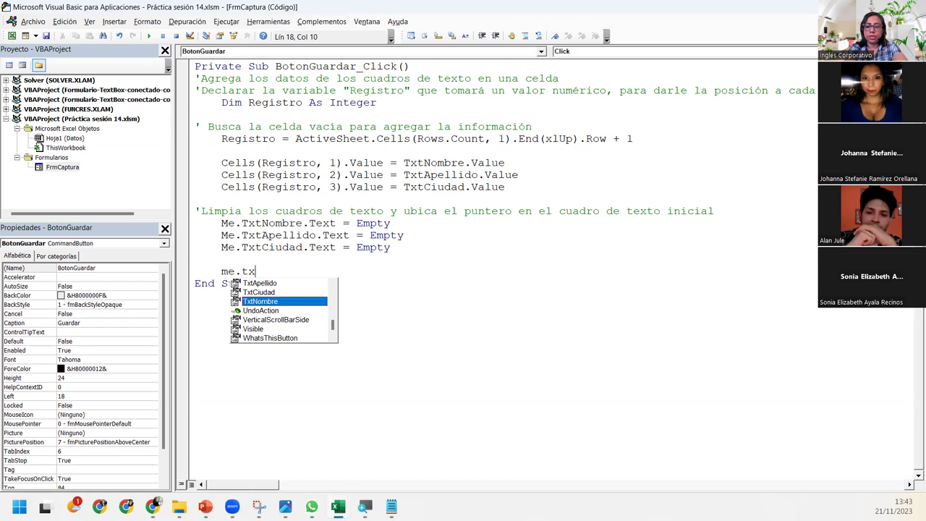
pyautogui.write('.se')
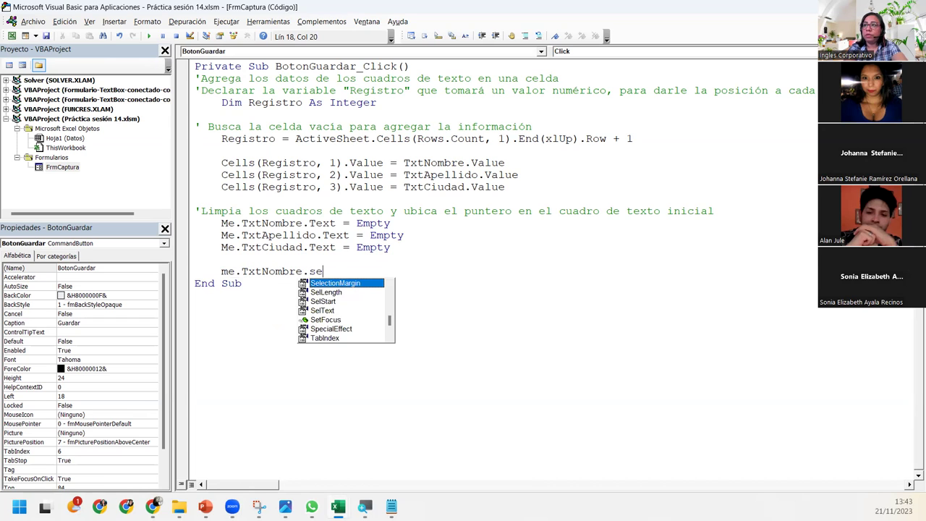
pyautogui.write('t')
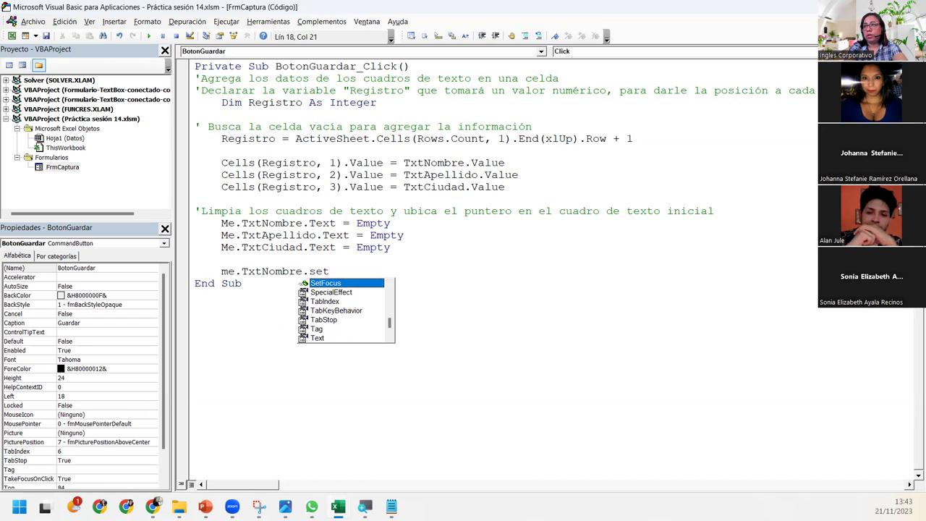
pyautogui.press('Tab')
pyautogui.press('Return')
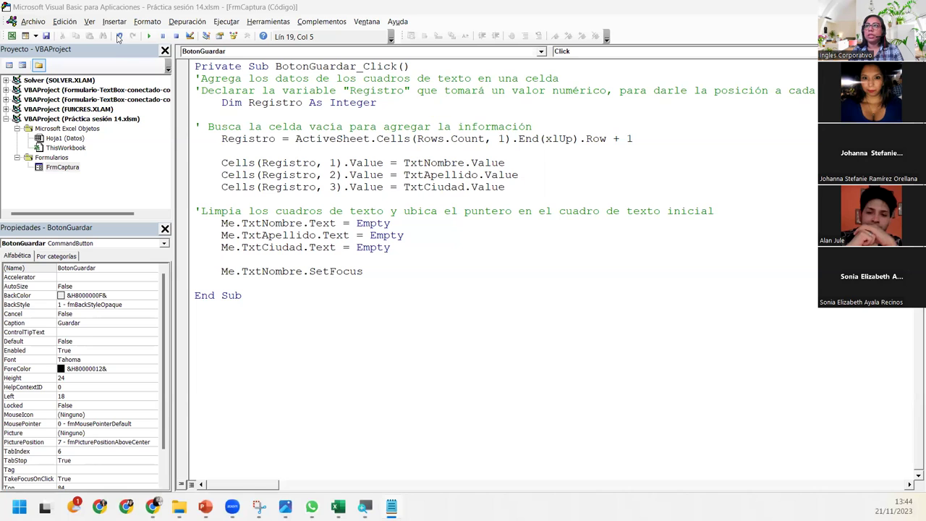
pyautogui.hotkey('ctrl', 'r')
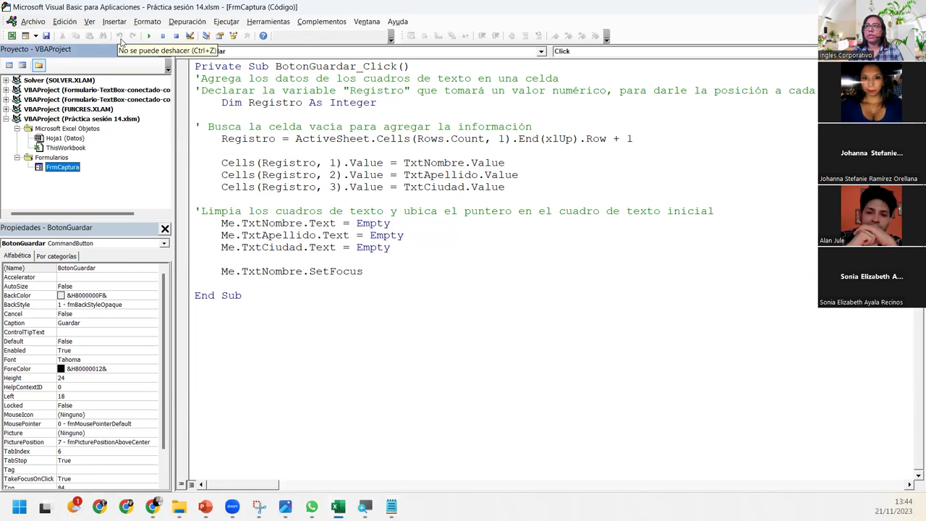
pyautogui.click(403, 270)
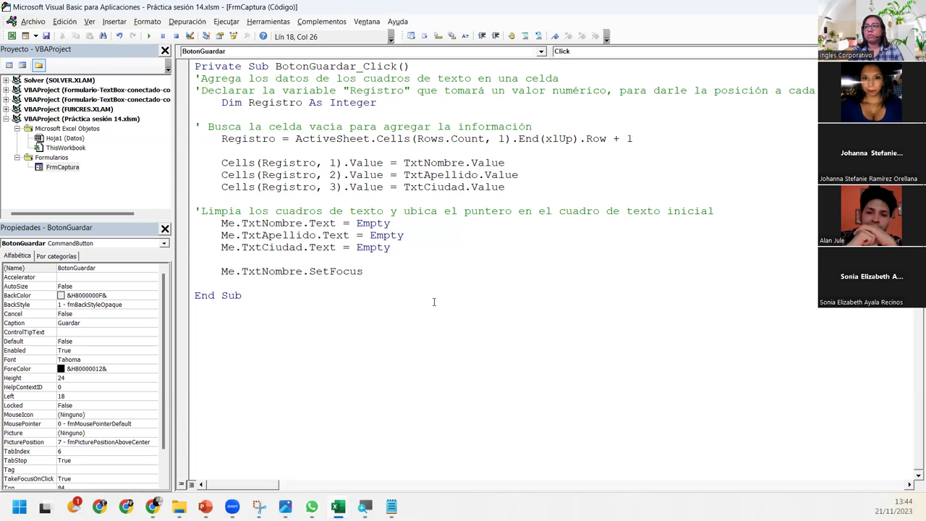
pyautogui.click(247, 283)
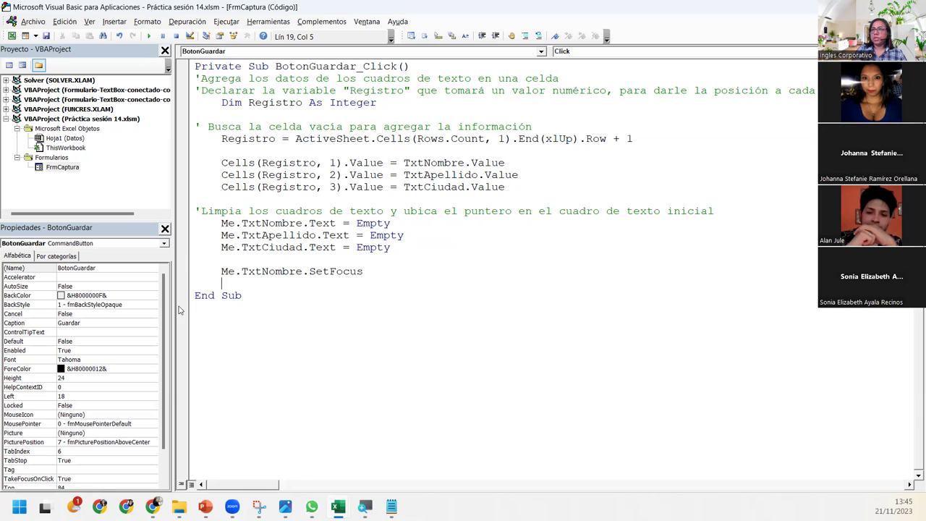
pyautogui.moveTo(239, 282)
pyautogui.mouseDown()
pyautogui.moveTo(192, 260)
pyautogui.moveTo(194, 225)
pyautogui.mouseUp()
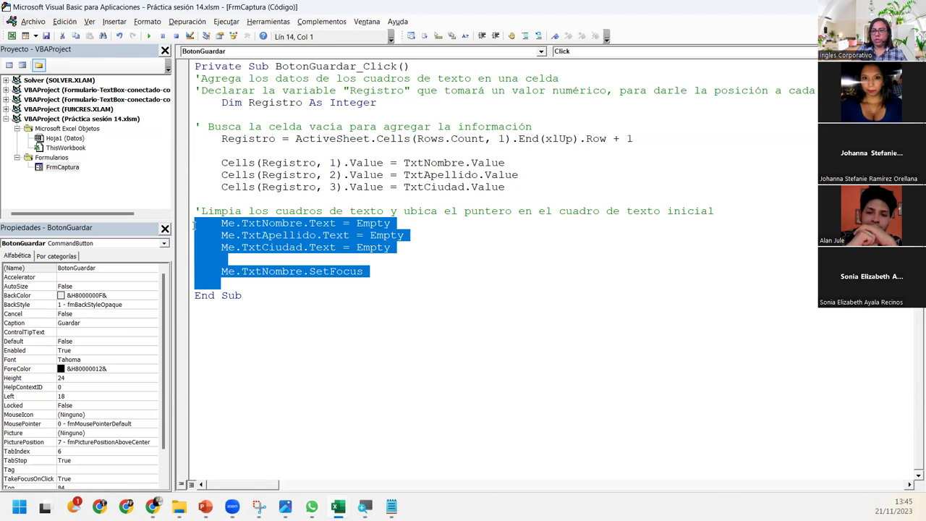
pyautogui.rightClick(250, 227)
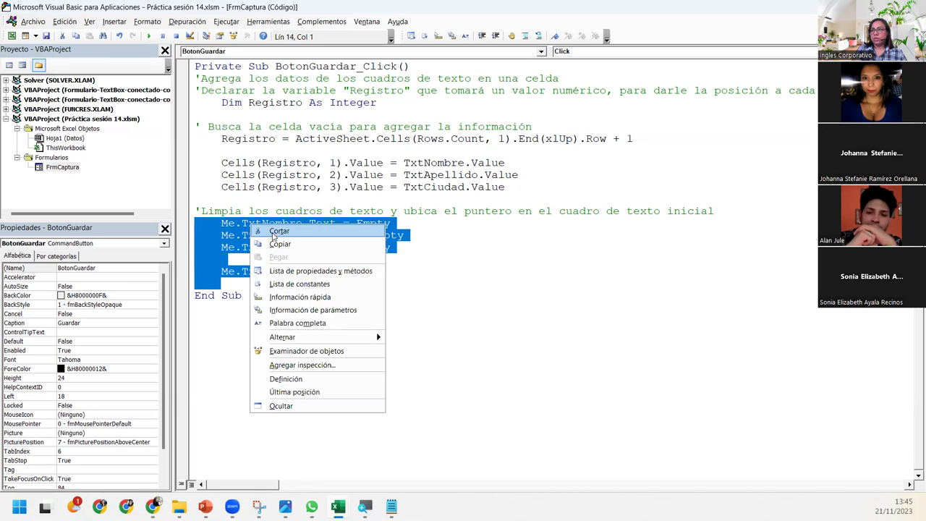
pyautogui.click(276, 245)
pyautogui.click(222, 283)
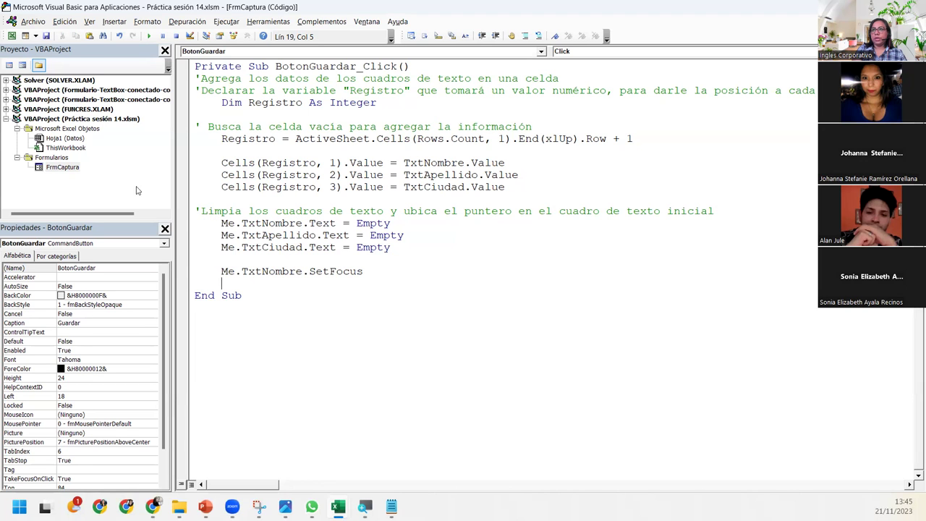
# Open the FrmCaptura design, select its Salir button, and run the form over the Excel sheet.
pyautogui.doubleClick(62, 167)
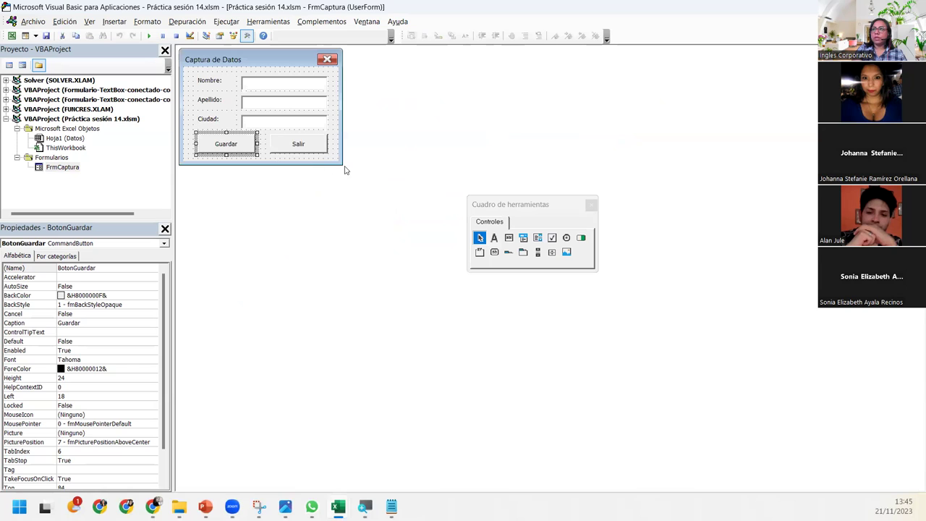
pyautogui.click(308, 149)
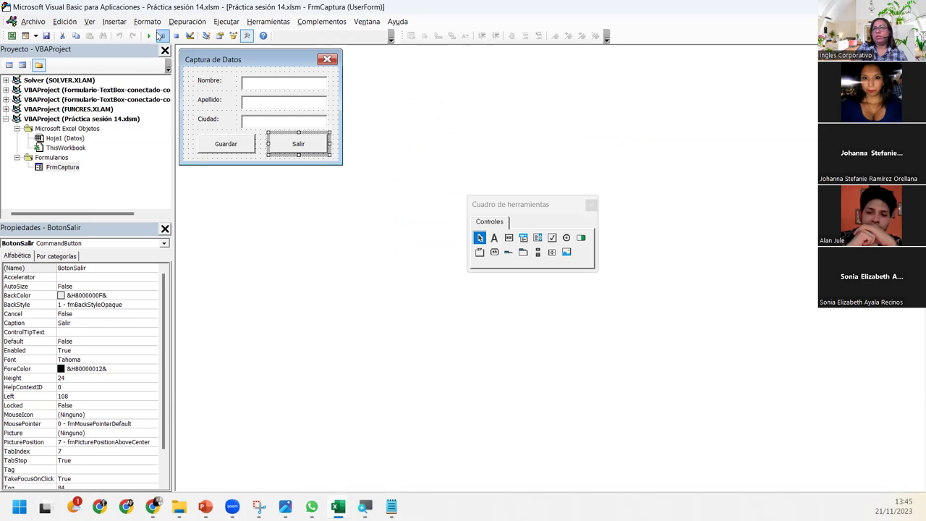
pyautogui.click(151, 36)
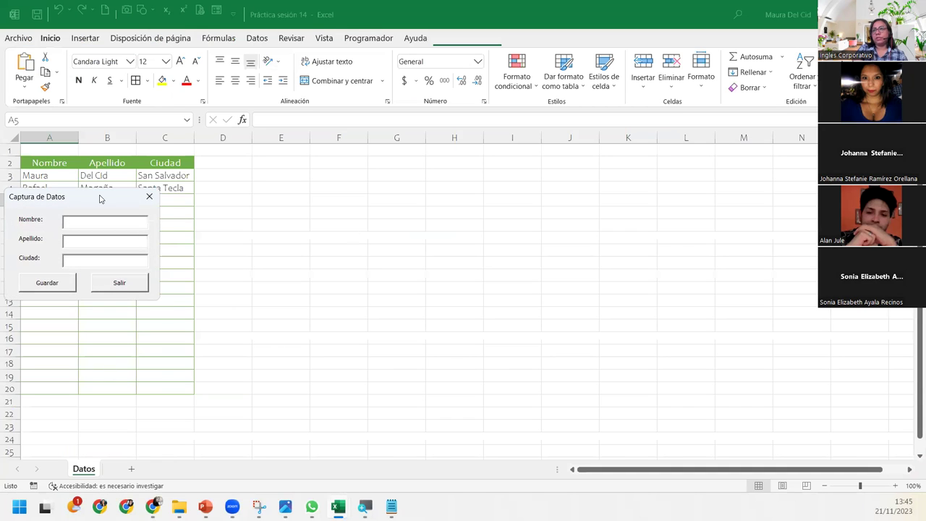
# Save two records with cities San Marcos and San Salvadore into rows 5 and 6.
pyautogui.moveTo(98, 199); pyautogui.dragTo(355, 232)
pyautogui.write('Benjamin')
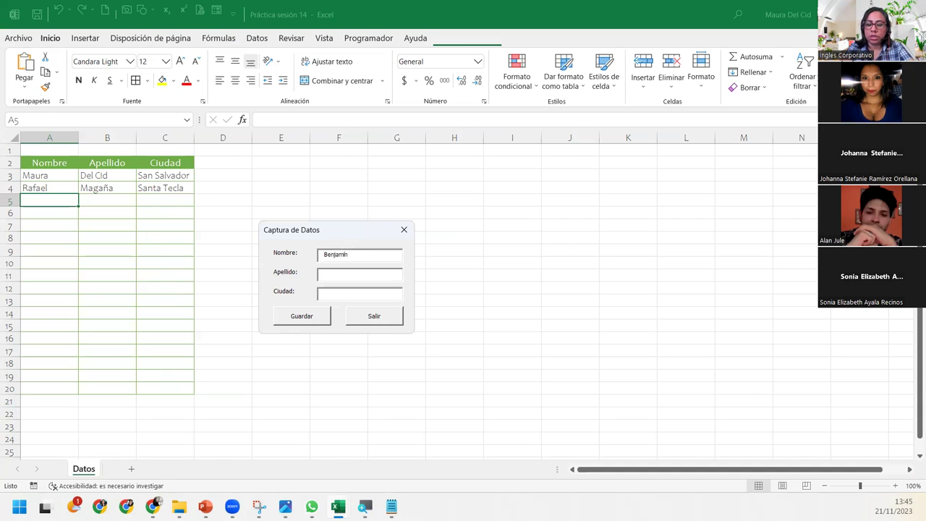
pyautogui.write('Magaña')
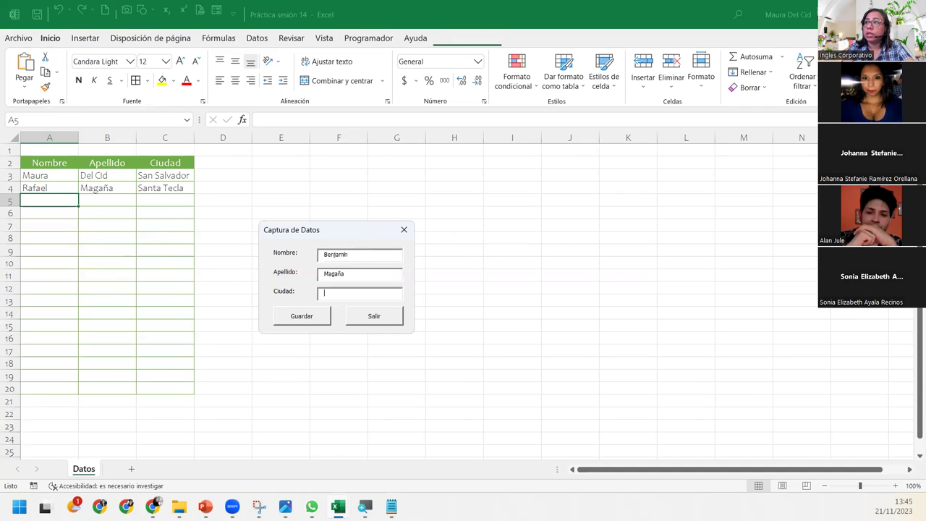
pyautogui.write('San Marcos')
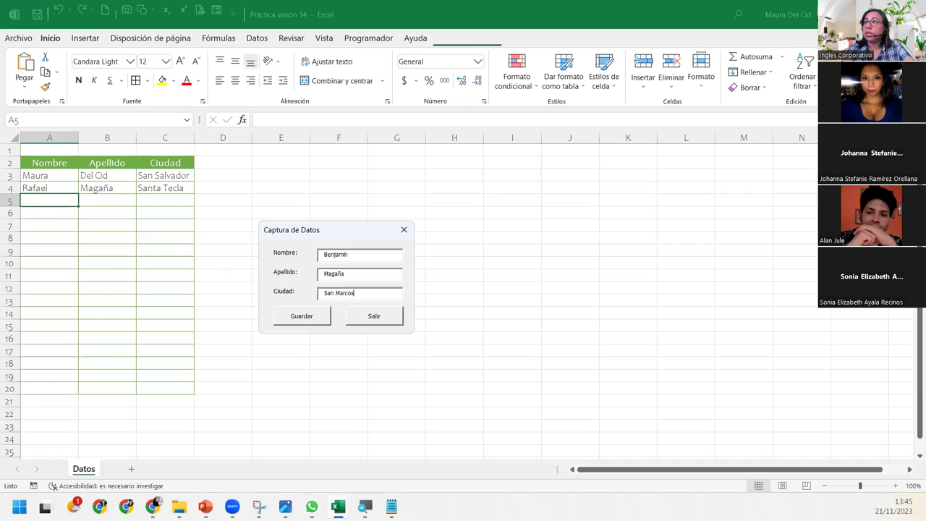
pyautogui.press('Return')
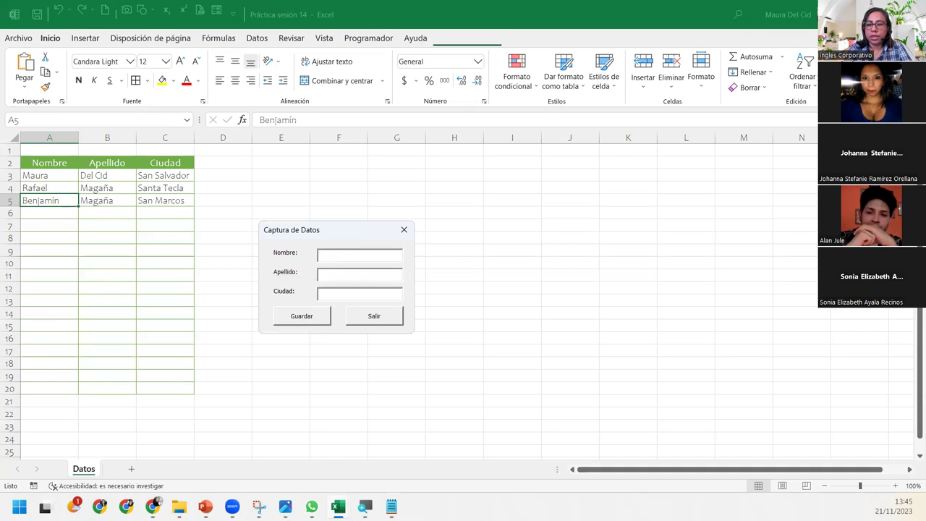
pyautogui.write('Eugenia')
pyautogui.write('Hernández')
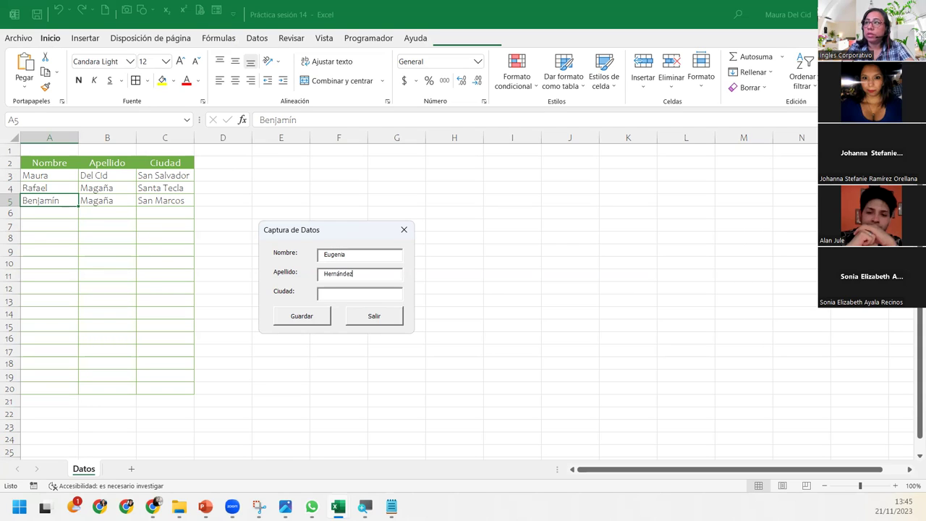
pyautogui.write('an')
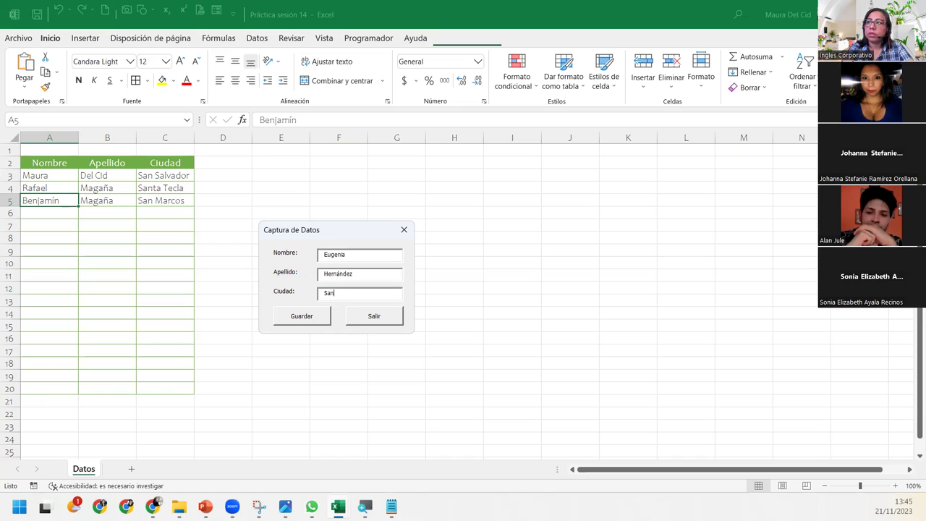
pyautogui.write('Salvadore')
pyautogui.press('Tab')
pyautogui.press('Return')
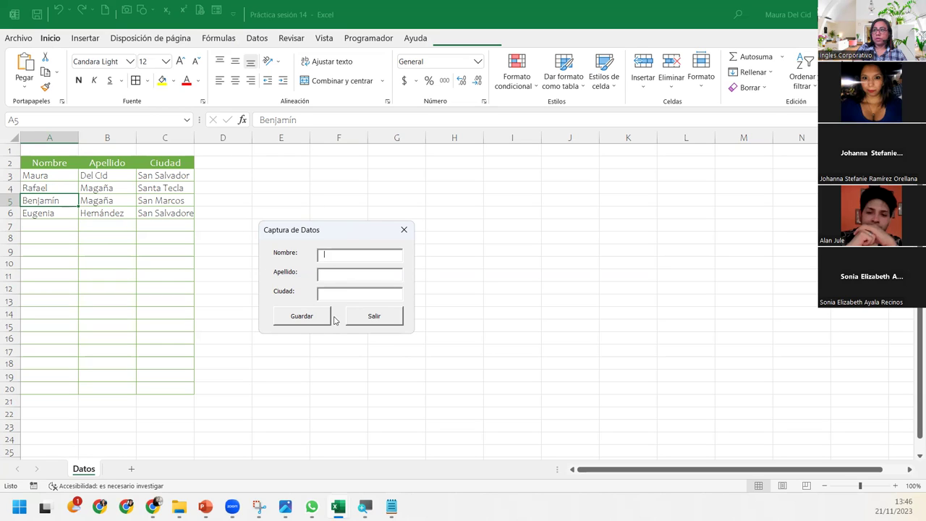
# Close the running form and write Unload Me in the BotonSalir_Click procedure.
pyautogui.click(405, 230)
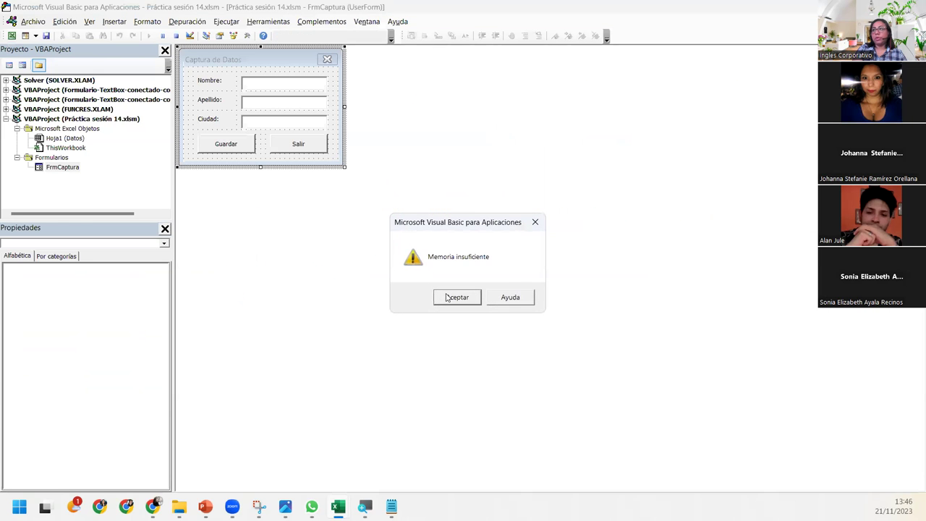
pyautogui.click(446, 298)
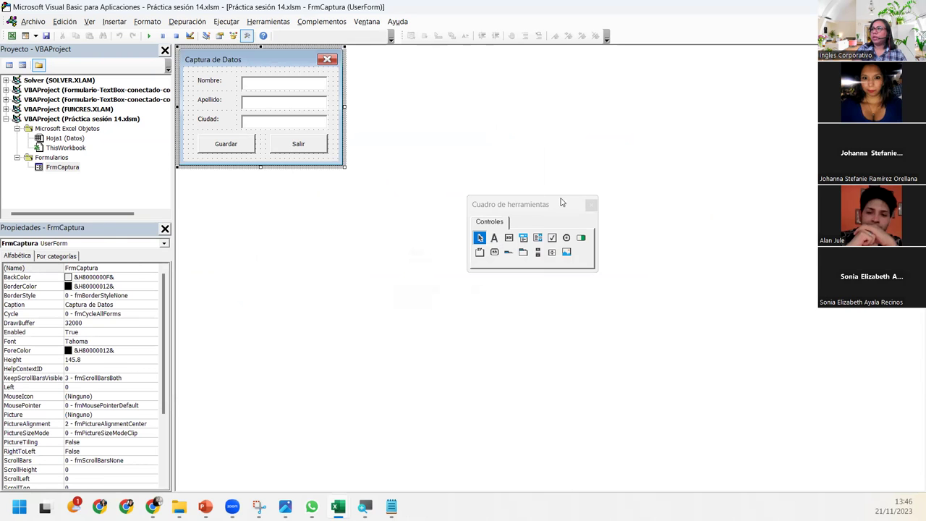
pyautogui.click(293, 149)
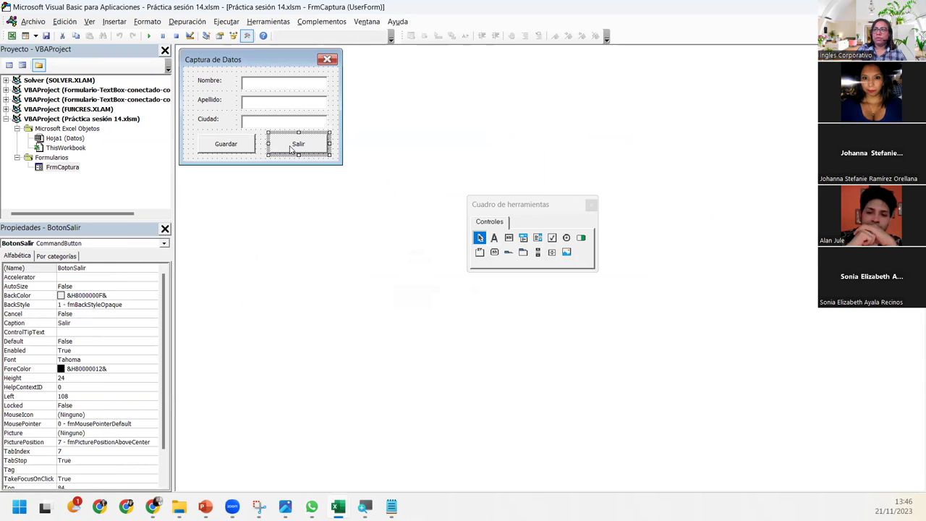
pyautogui.doubleClick(292, 148)
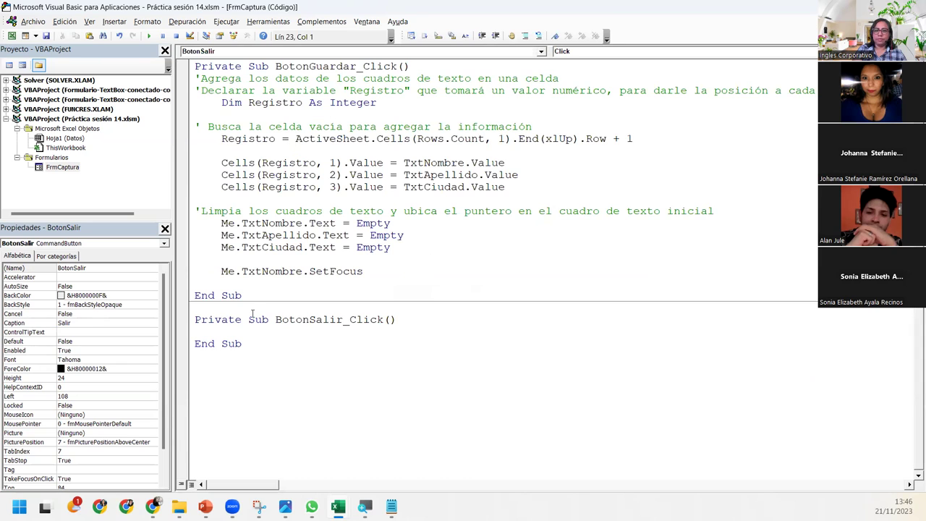
pyautogui.press('Tab')
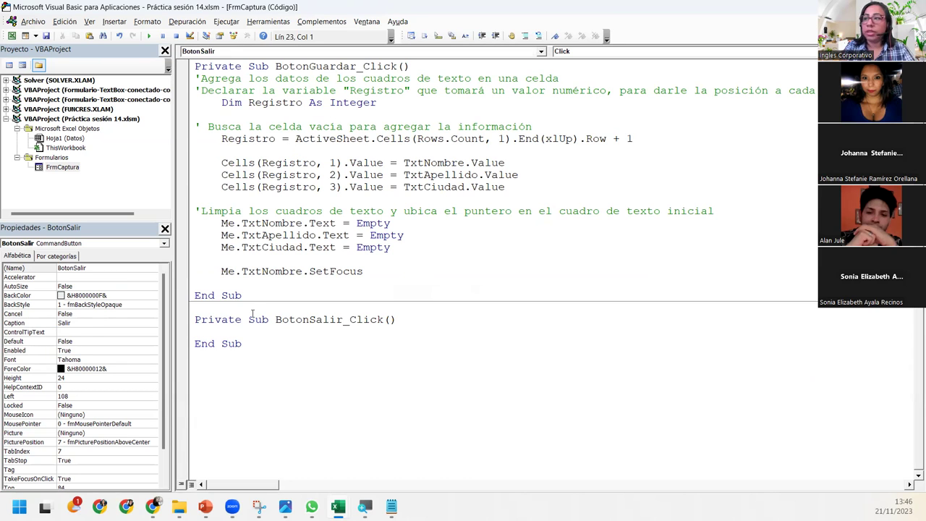
pyautogui.write('unlo')
pyautogui.press('Tab')
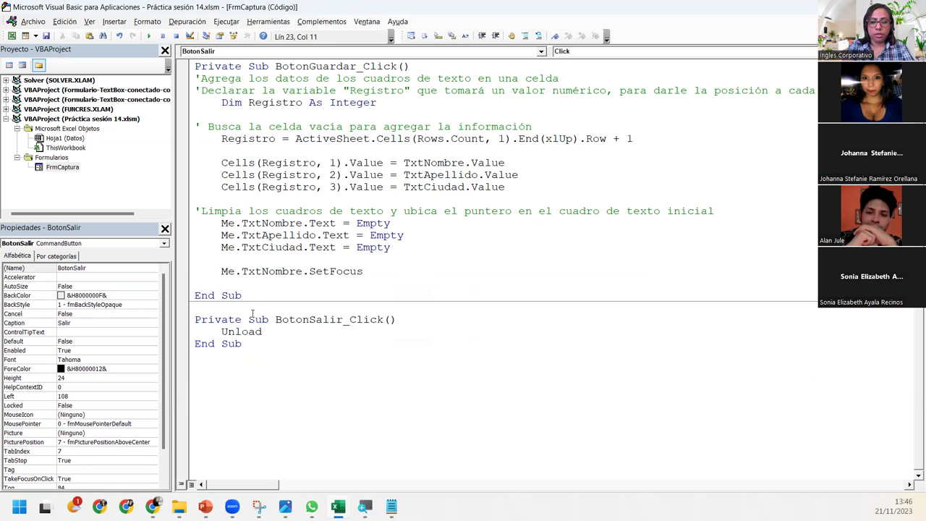
pyautogui.write('Me')
pyautogui.press('Return')
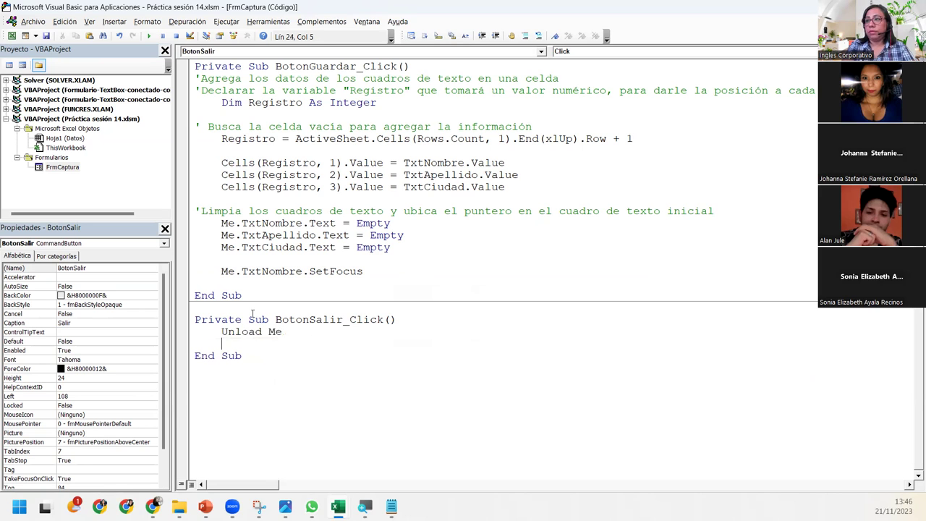
pyautogui.press('BackSpace')
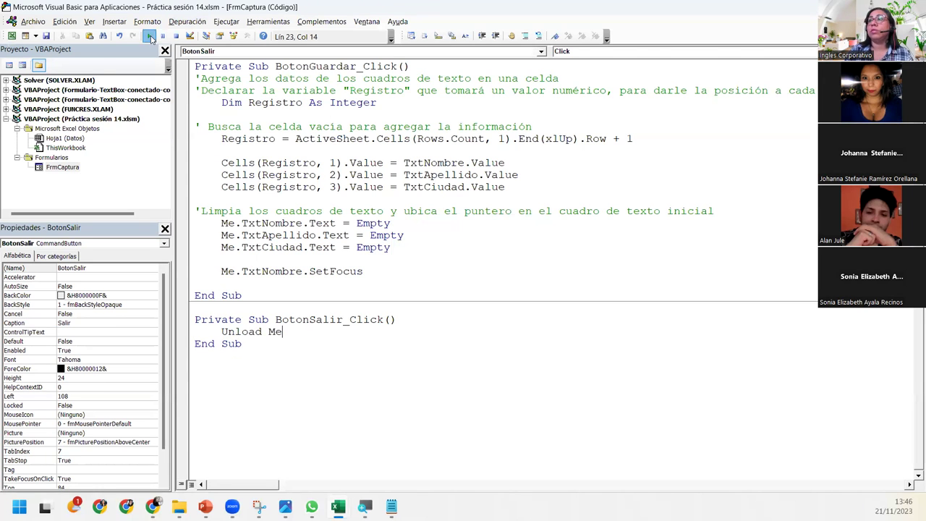
# Run the form and confirm the Salir button closes it, dismissing the memory error.
pyautogui.click(148, 36)
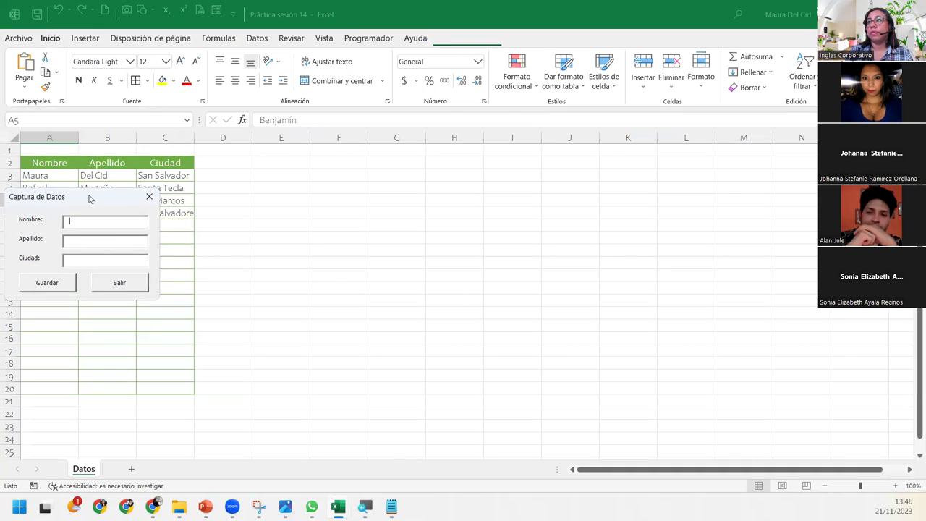
pyautogui.moveTo(90, 199); pyautogui.dragTo(338, 193)
pyautogui.click(374, 277)
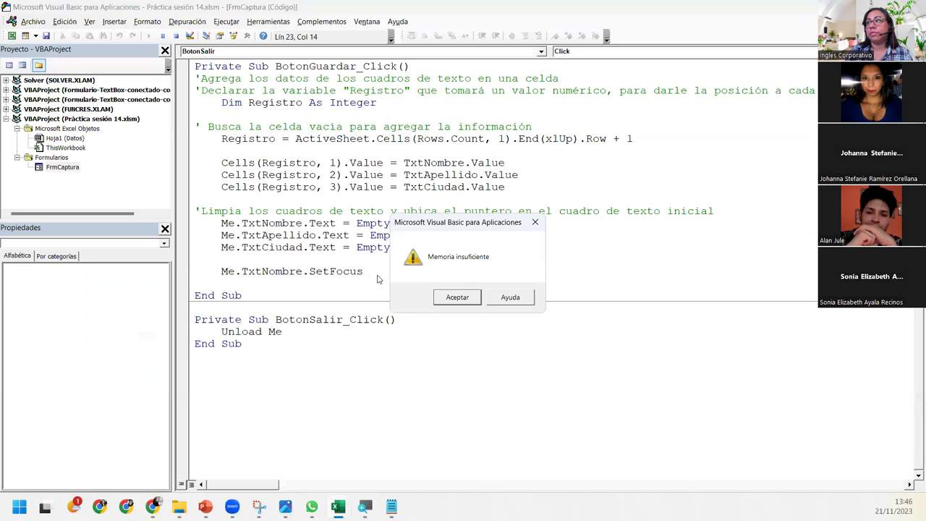
pyautogui.click(447, 297)
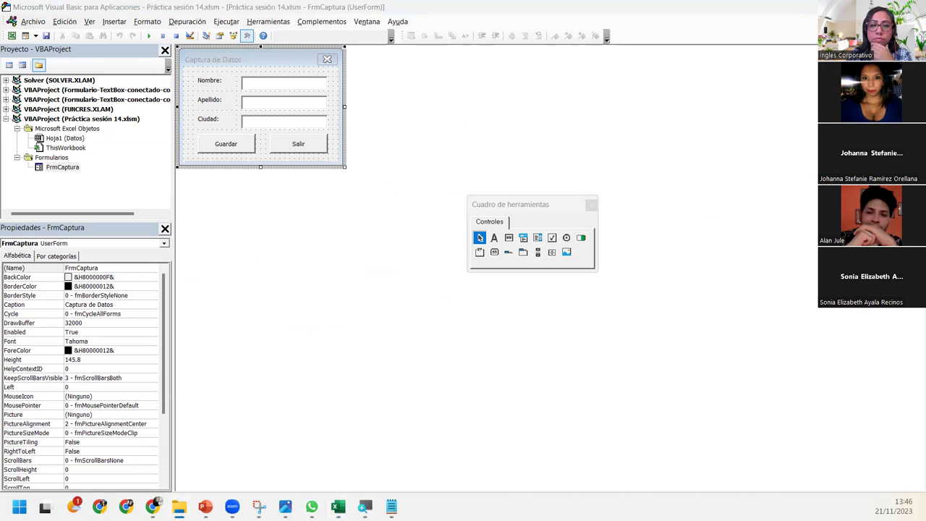
# Review the BotonSalir_Click code, then run the Captura de Datos form over the Datos sheet.
pyautogui.doubleClick(299, 144)
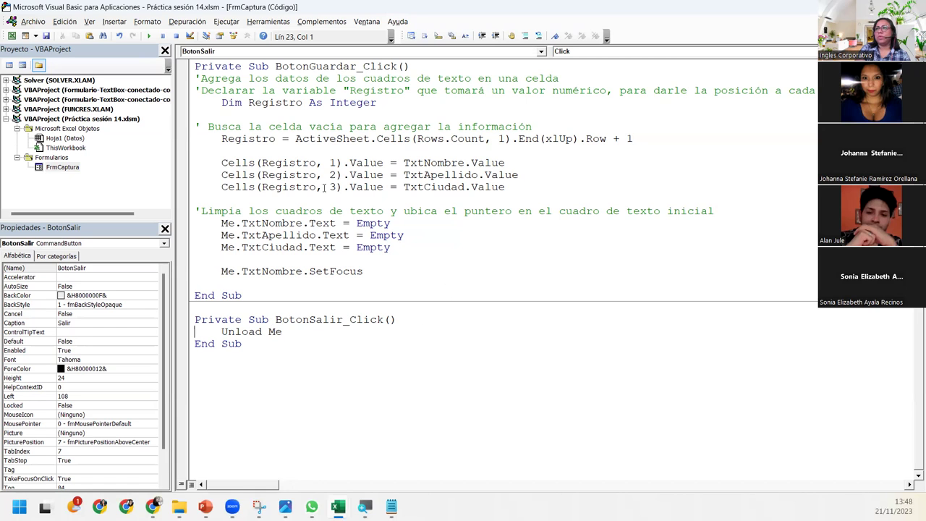
pyautogui.click(149, 36)
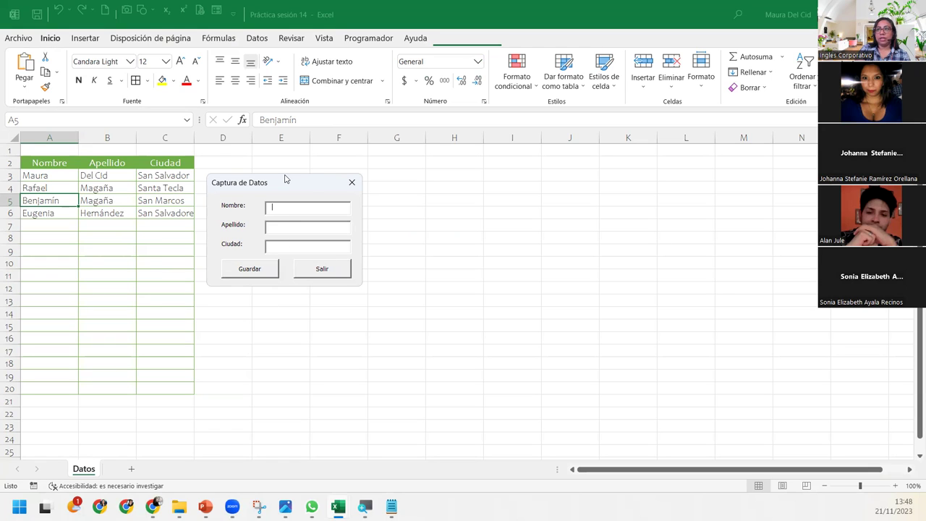
# Close the running Captura de Datos form and dismiss both Memoria insuficiente errors.
pyautogui.moveTo(285, 179); pyautogui.dragTo(282, 168)
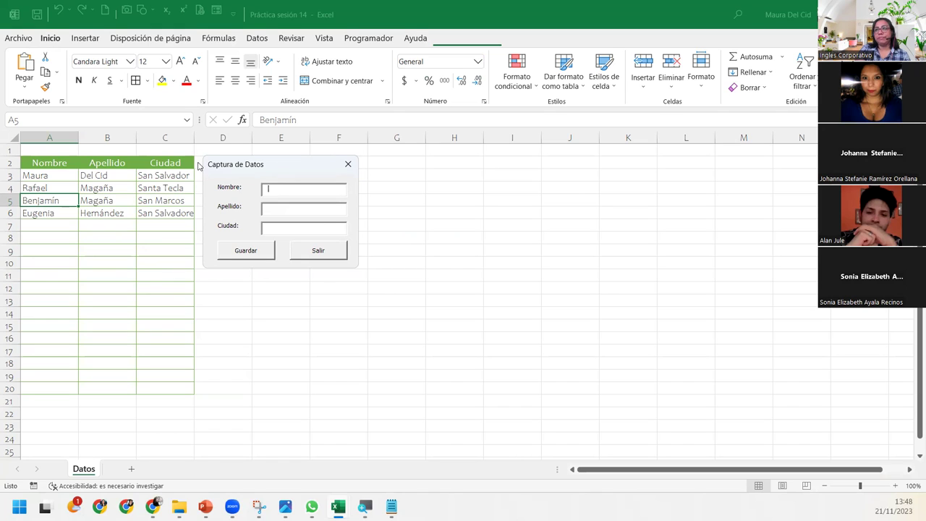
pyautogui.click(348, 164)
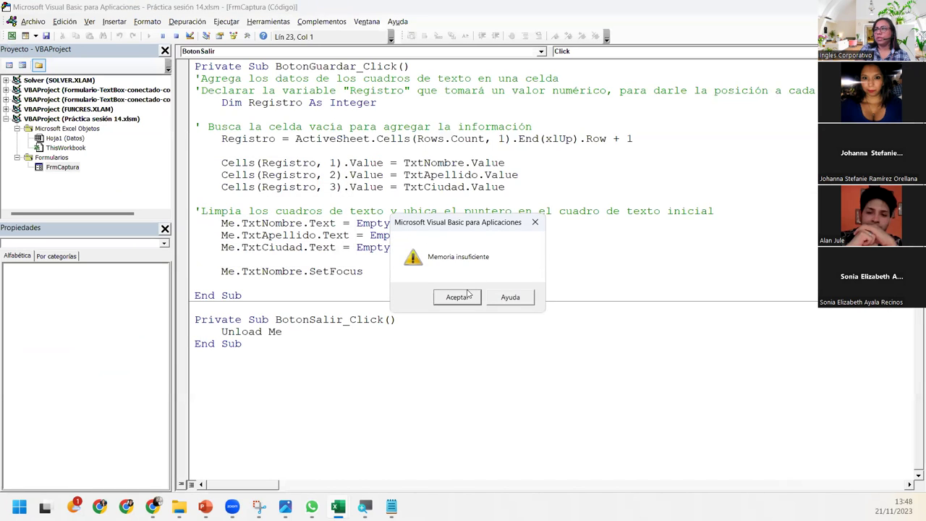
pyautogui.click(469, 295)
pyautogui.click(469, 296)
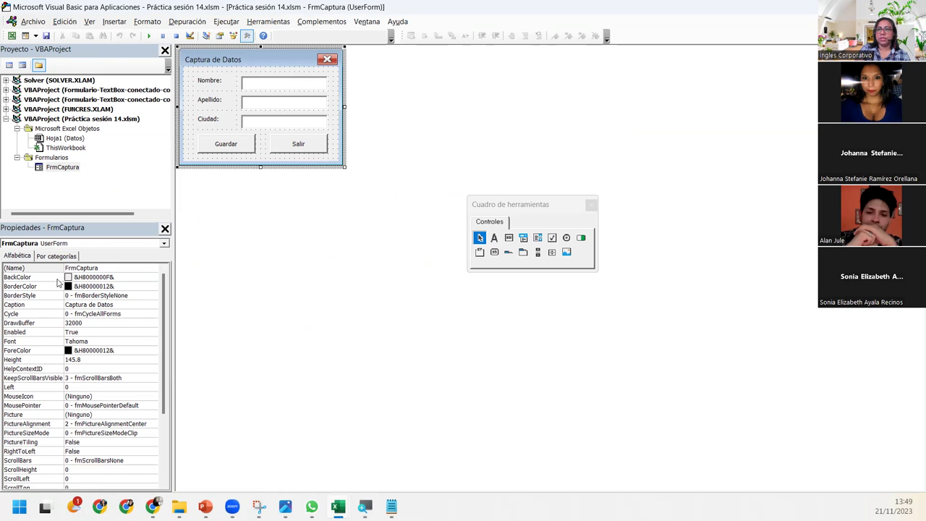
# Try yellow, white and blue BackColor on FrmCaptura, then settle on grey &H80000000&.
pyautogui.click(150, 278)
pyautogui.click(154, 278)
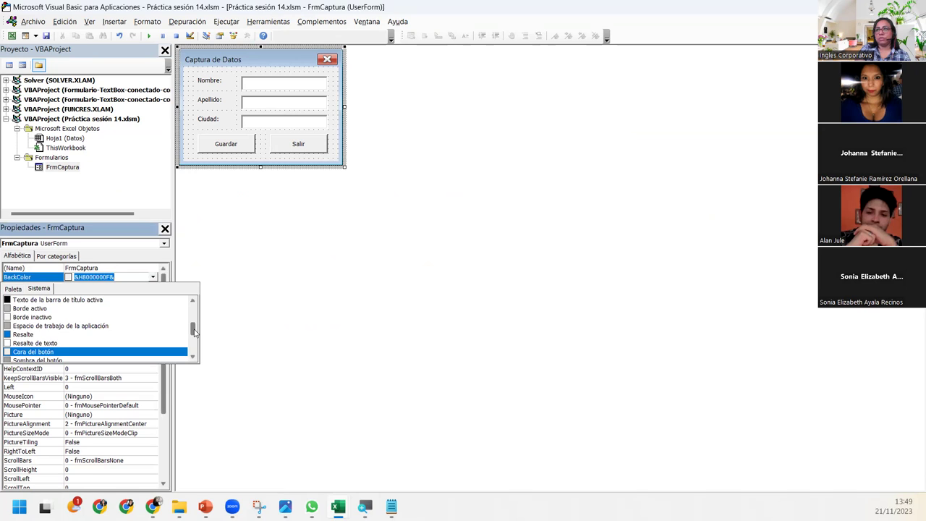
pyautogui.moveTo(194, 333); pyautogui.dragTo(194, 354)
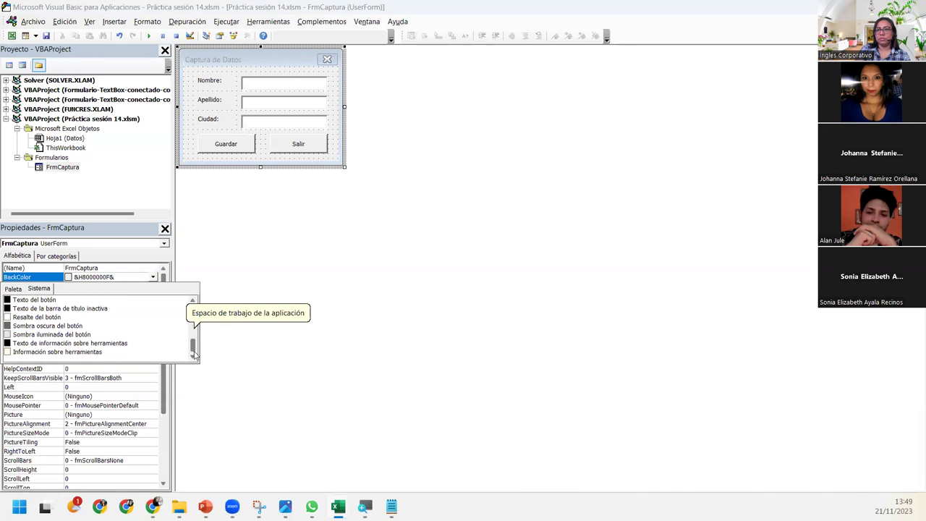
pyautogui.click(52, 352)
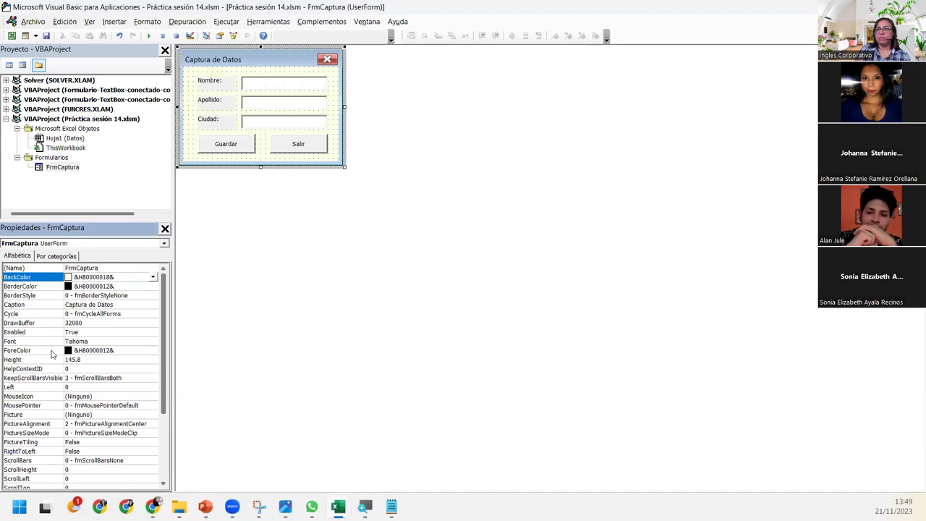
pyautogui.click(152, 277)
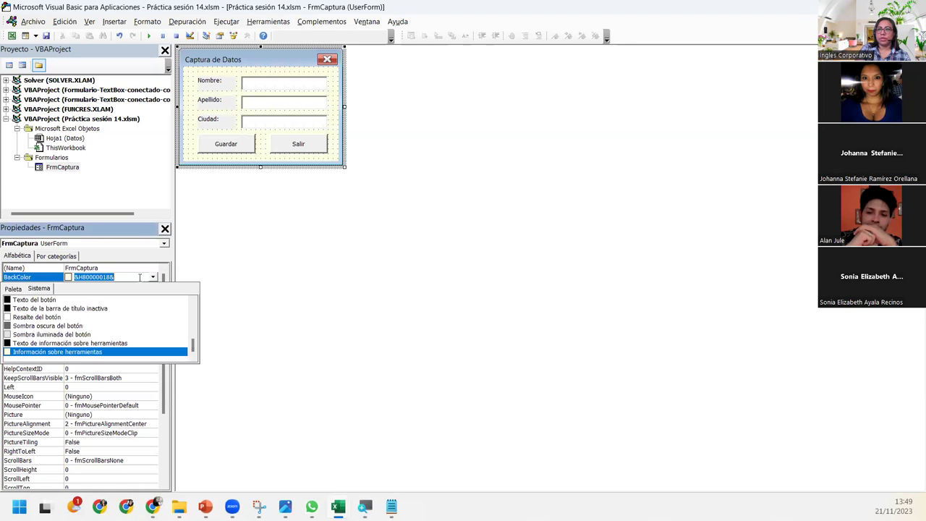
pyautogui.click(50, 317)
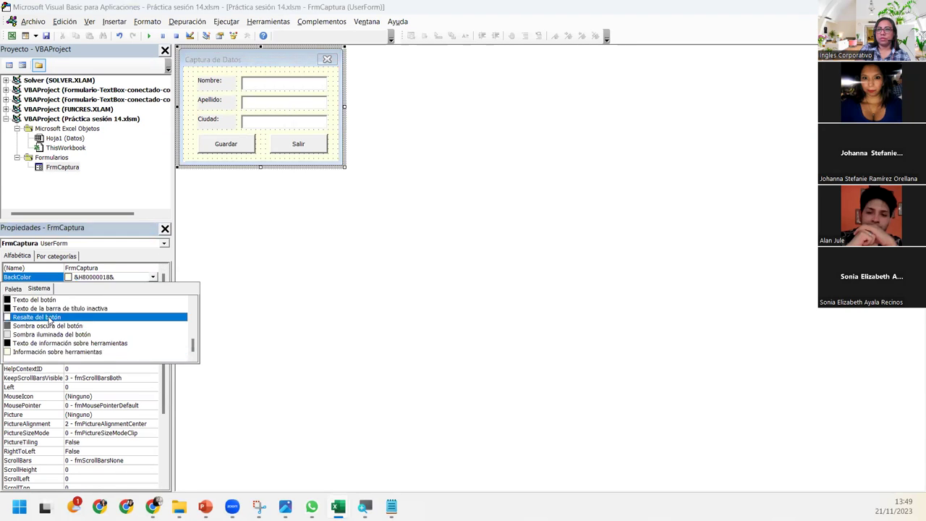
pyautogui.click(153, 278)
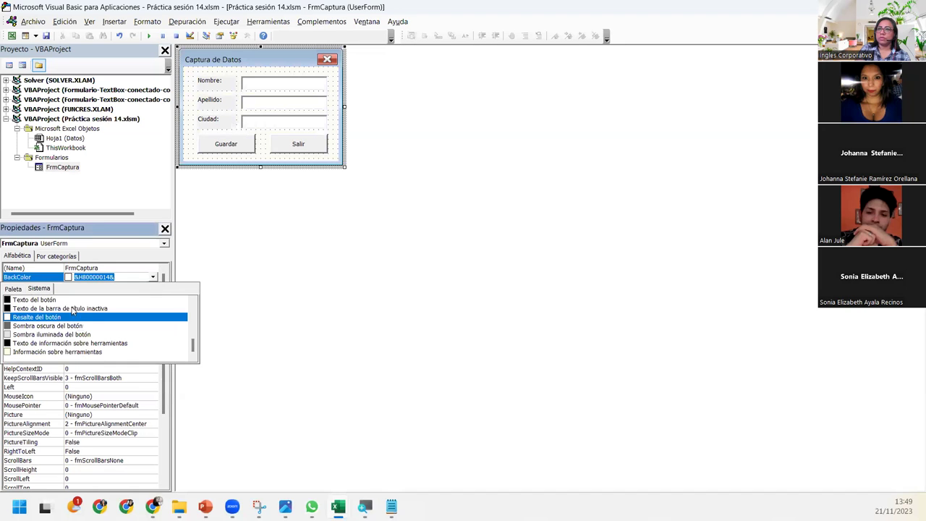
pyautogui.scroll(3, 42, 304)
pyautogui.scroll(3, 42, 304)
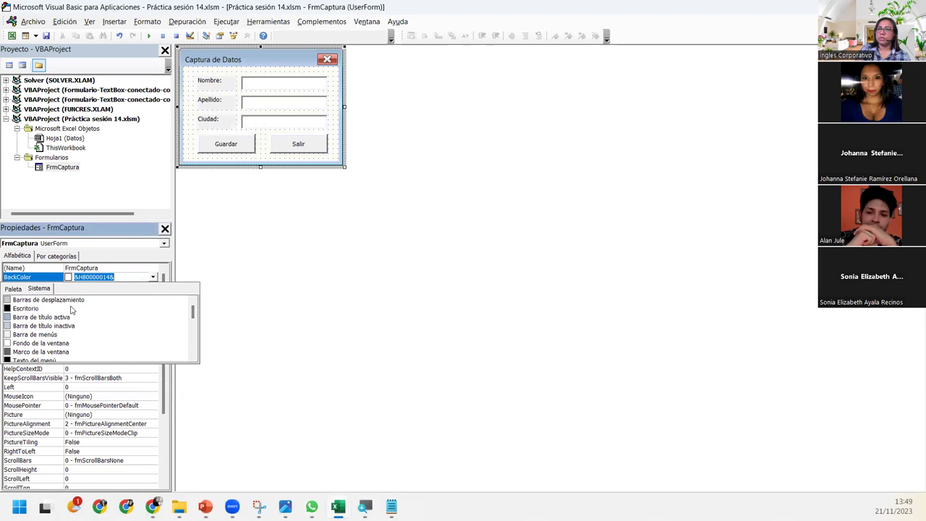
pyautogui.click(21, 319)
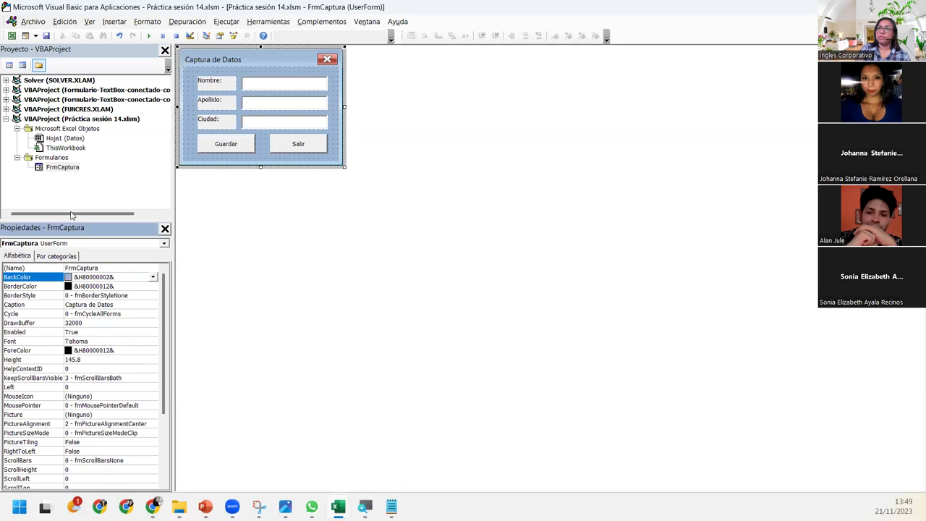
pyautogui.click(155, 278)
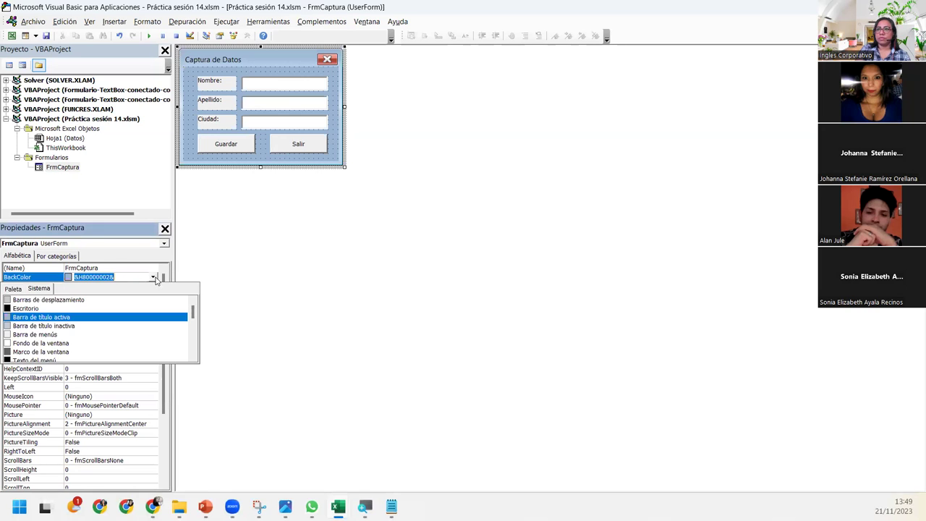
pyautogui.click(40, 302)
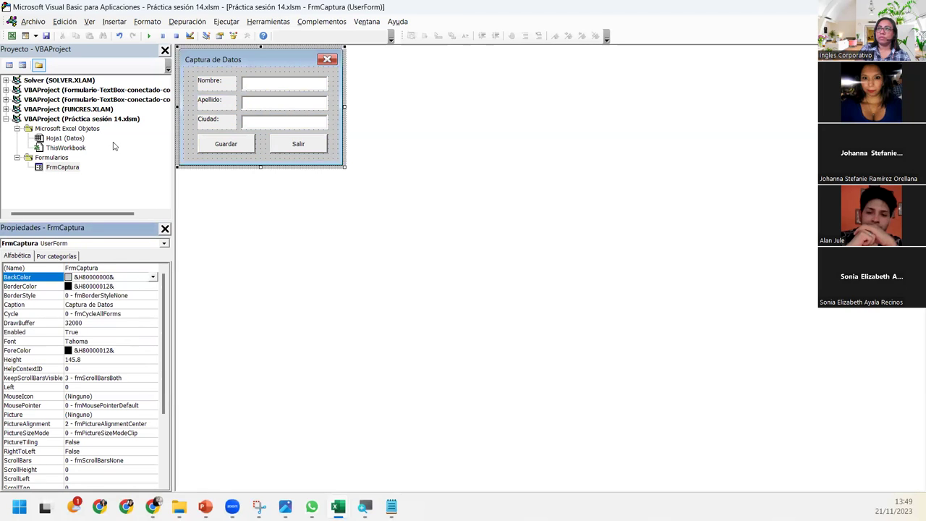
# Give the Nombre and Ciudad labels the grey system BackColor from the colour list.
pyautogui.click(218, 86)
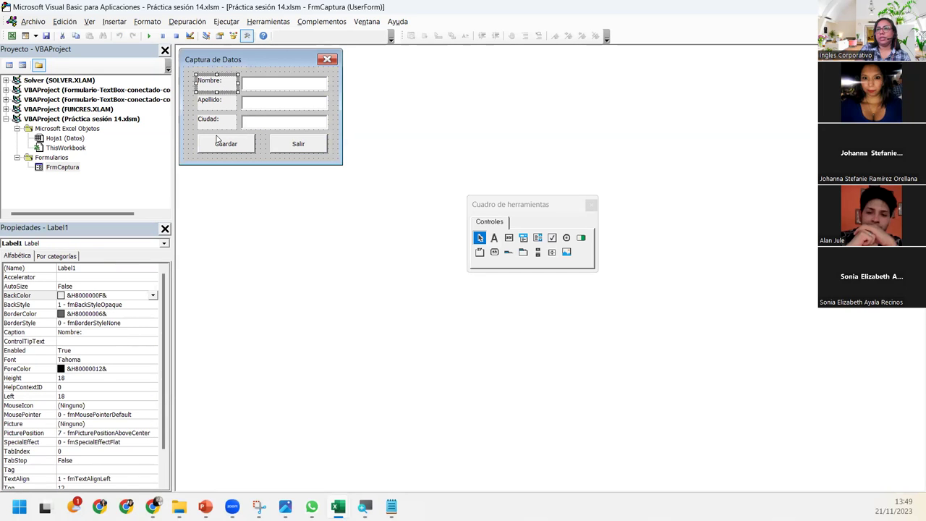
pyautogui.click(152, 295)
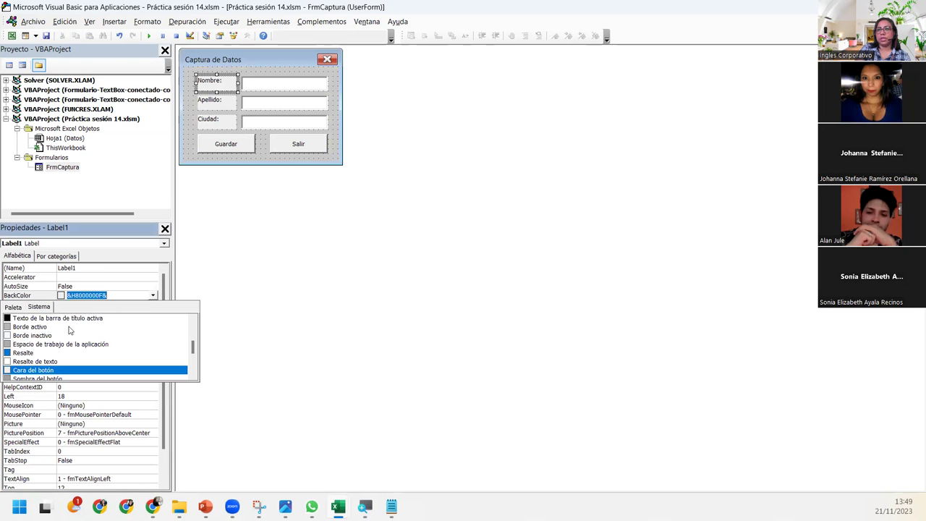
pyautogui.scroll(3, 144, 347)
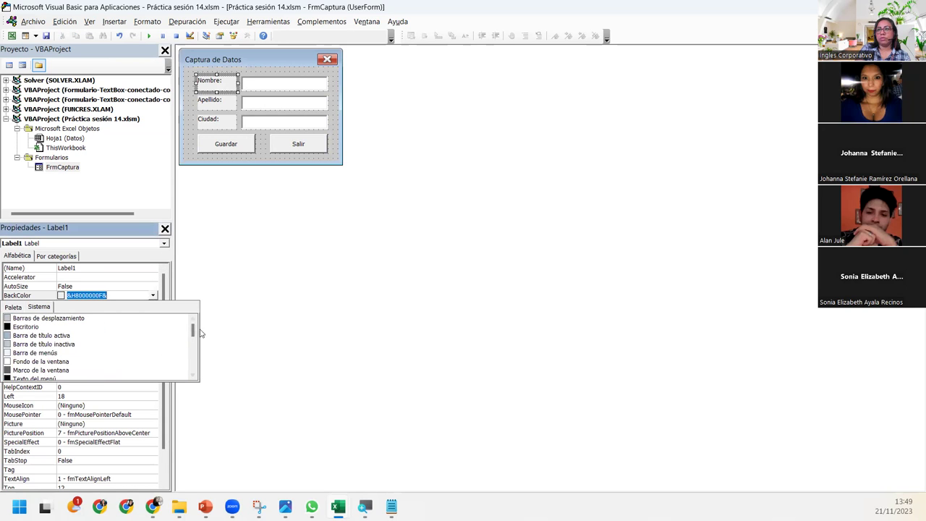
pyautogui.click(52, 324)
pyautogui.click(223, 108)
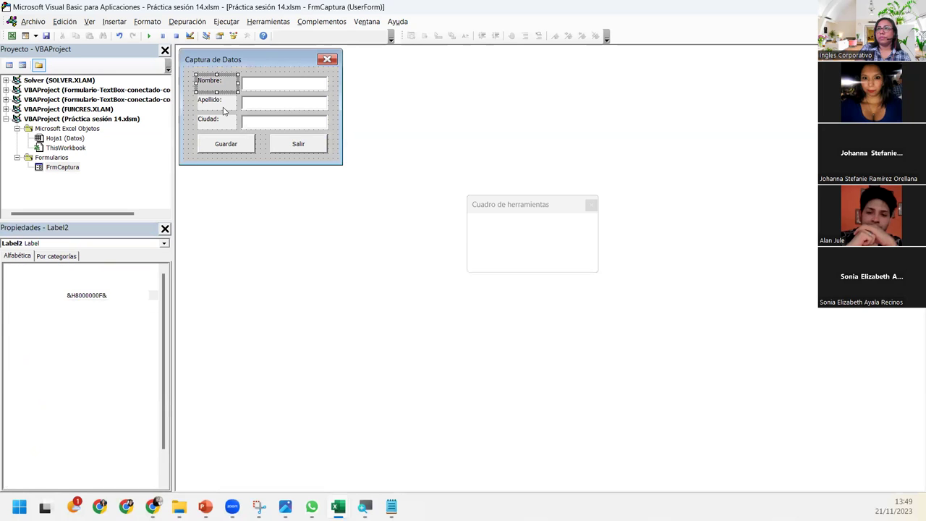
pyautogui.click(153, 297)
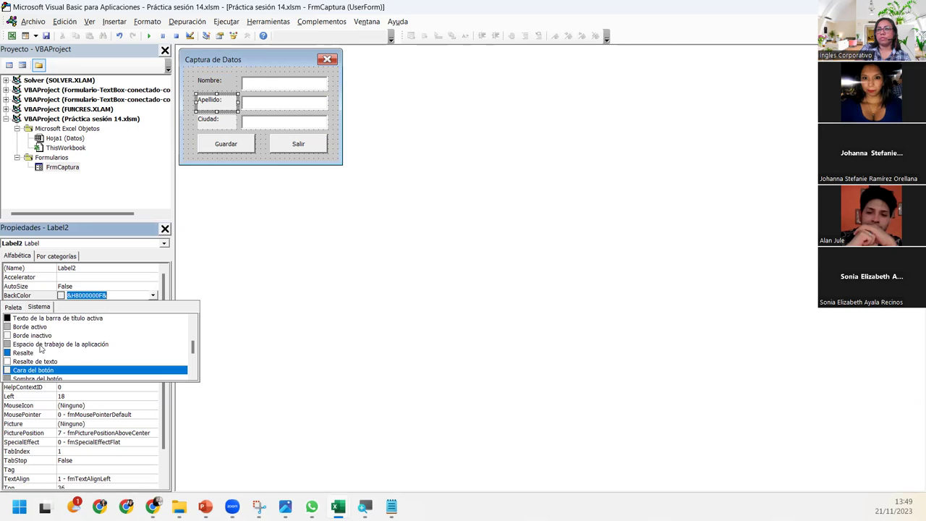
pyautogui.scroll(5, 41, 350)
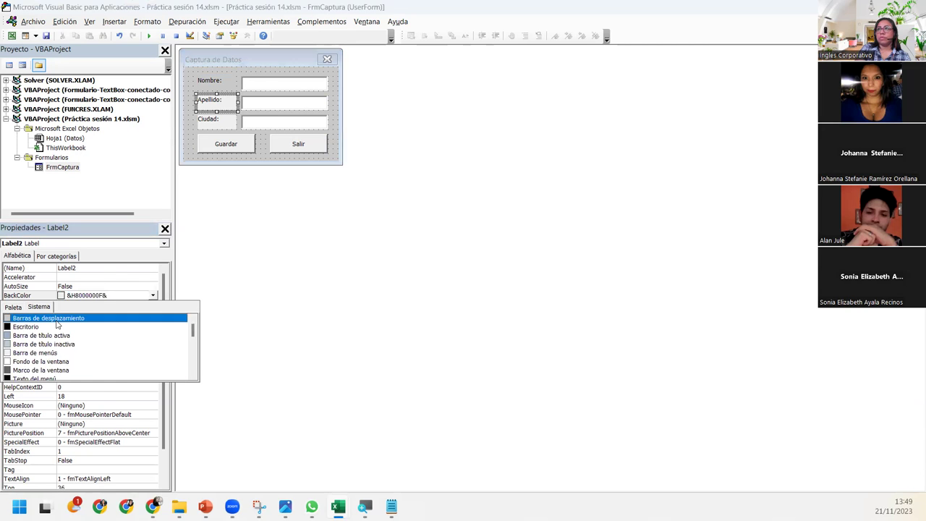
pyautogui.click(221, 124)
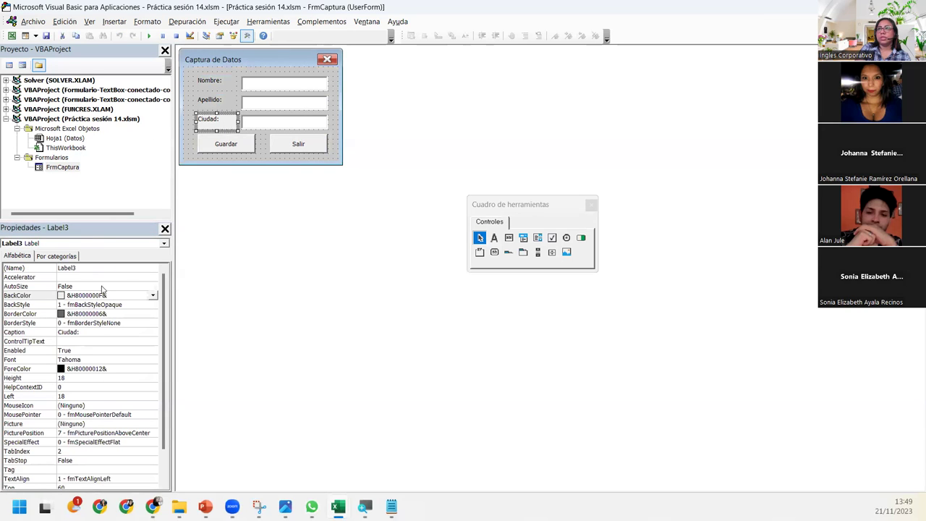
pyautogui.click(153, 296)
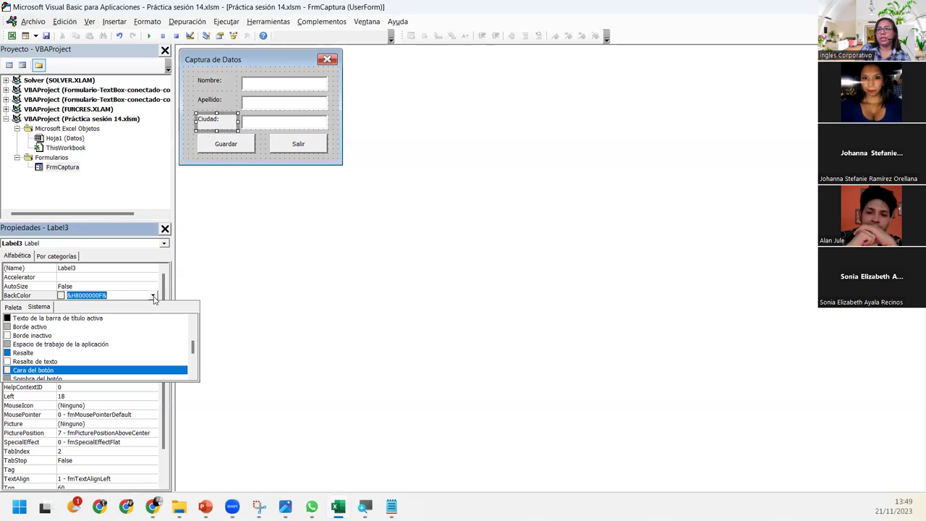
pyautogui.click(35, 328)
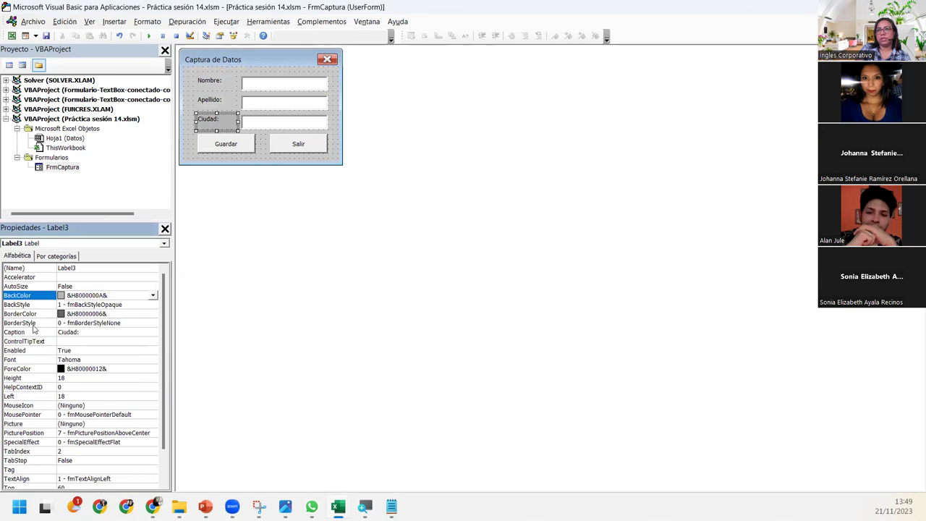
# Enter &H80000000& as the Apellido and Ciudad labels' BackColor to match the form.
pyautogui.click(263, 157)
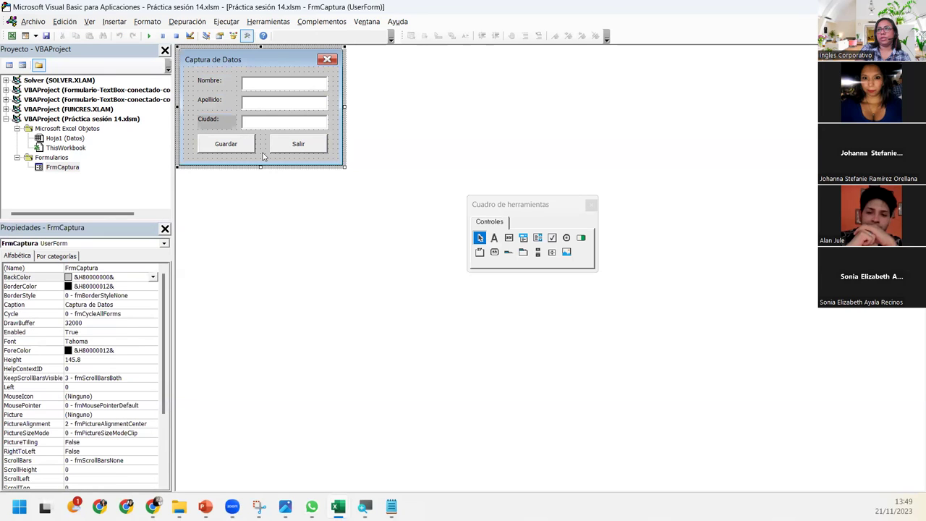
pyautogui.click(152, 278)
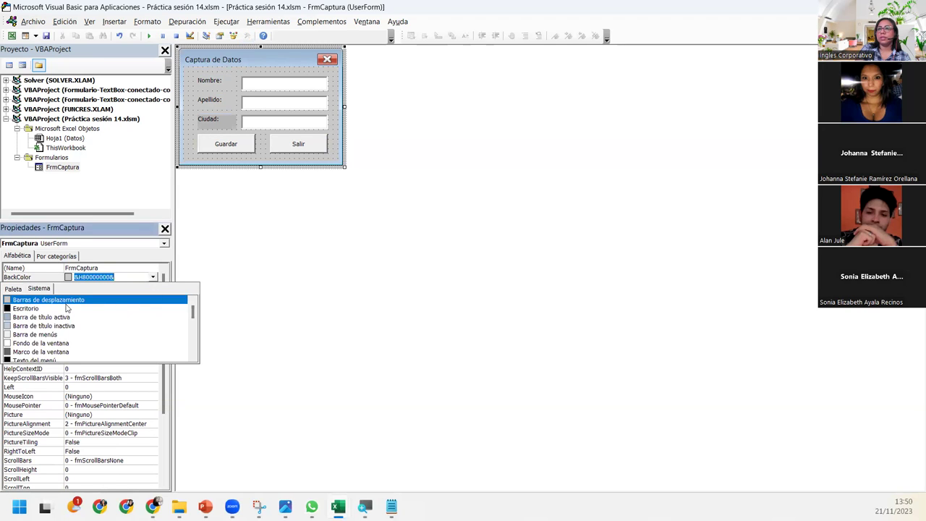
pyautogui.click(194, 179)
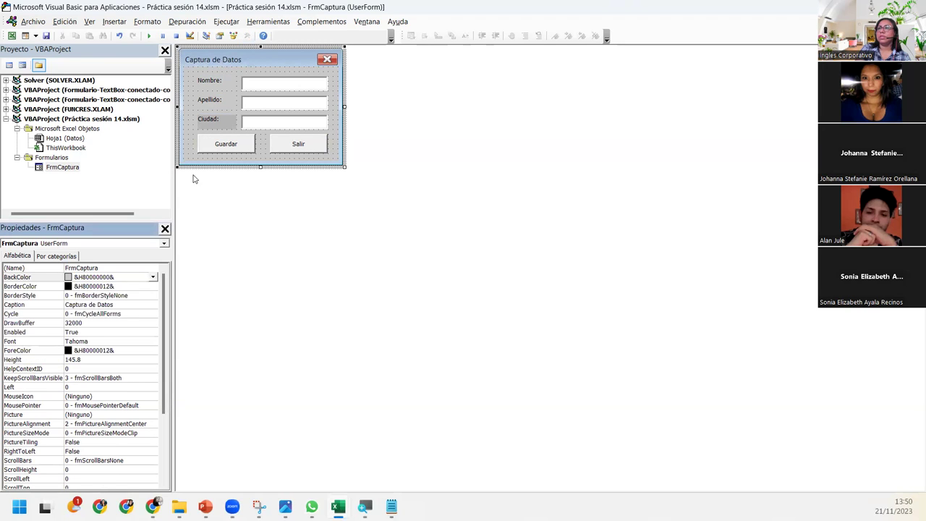
pyautogui.click(209, 121)
pyautogui.click(221, 104)
pyautogui.click(216, 123)
pyautogui.click(220, 102)
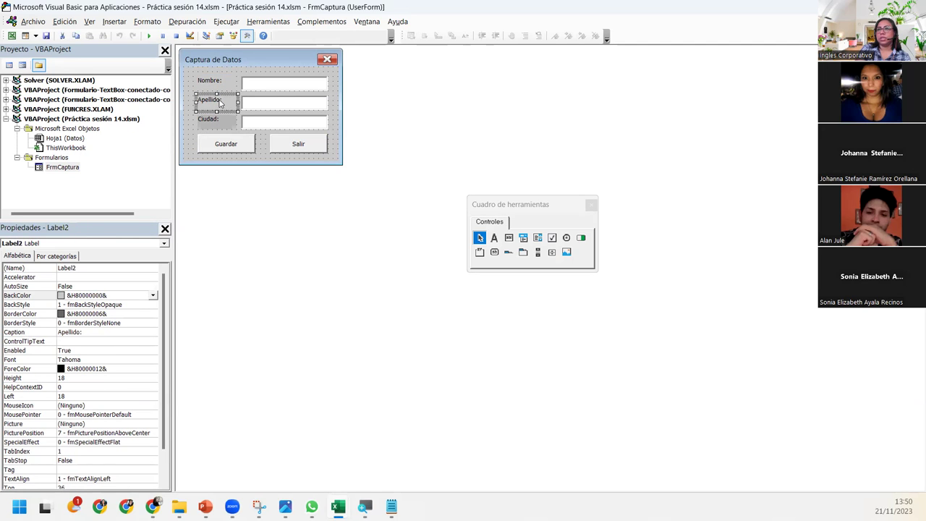
pyautogui.click(219, 122)
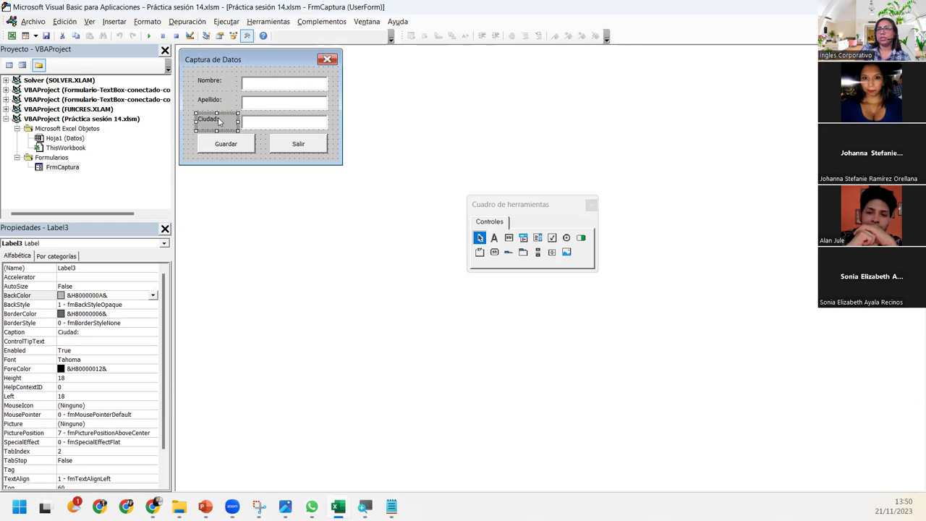
pyautogui.click(221, 103)
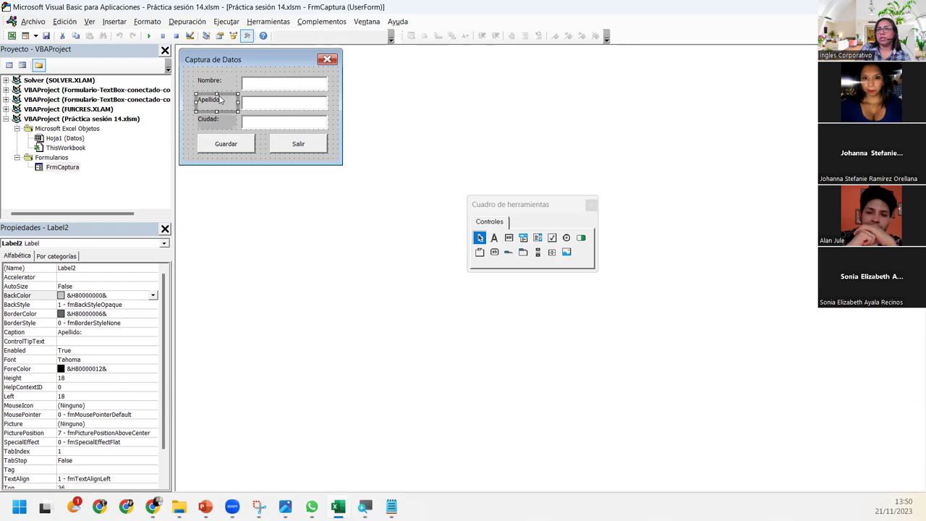
pyautogui.click(222, 122)
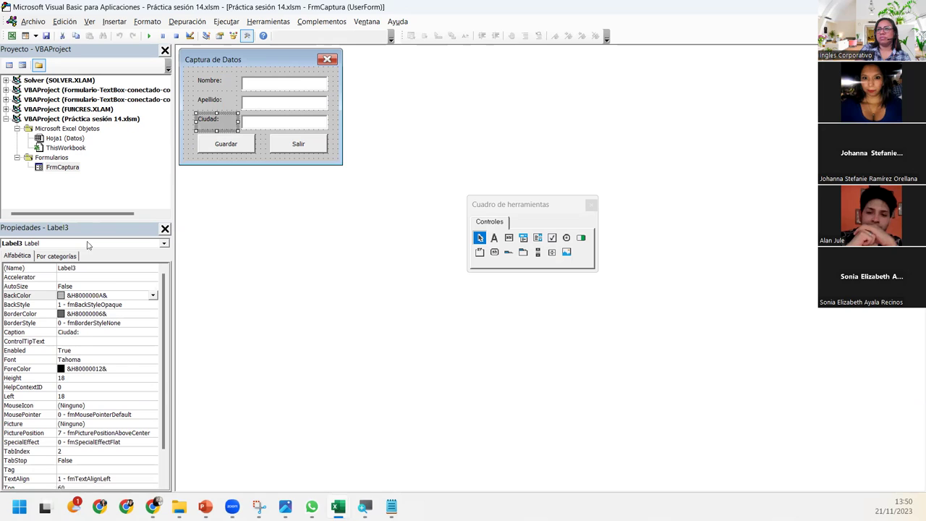
pyautogui.click(105, 295)
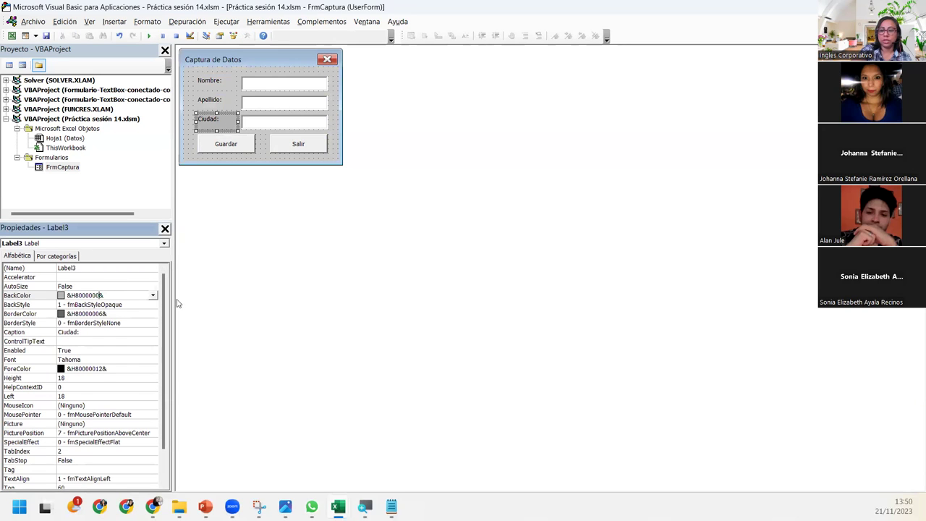
pyautogui.press('Return')
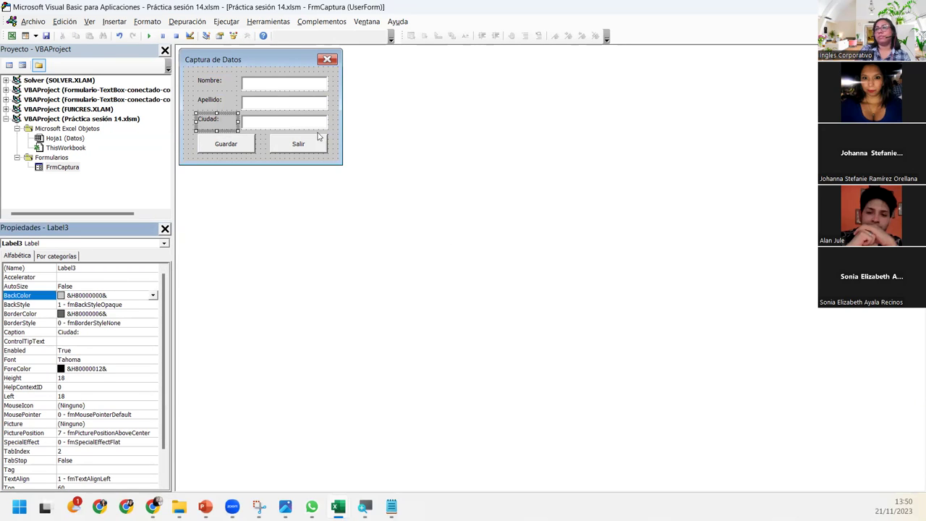
pyautogui.click(214, 158)
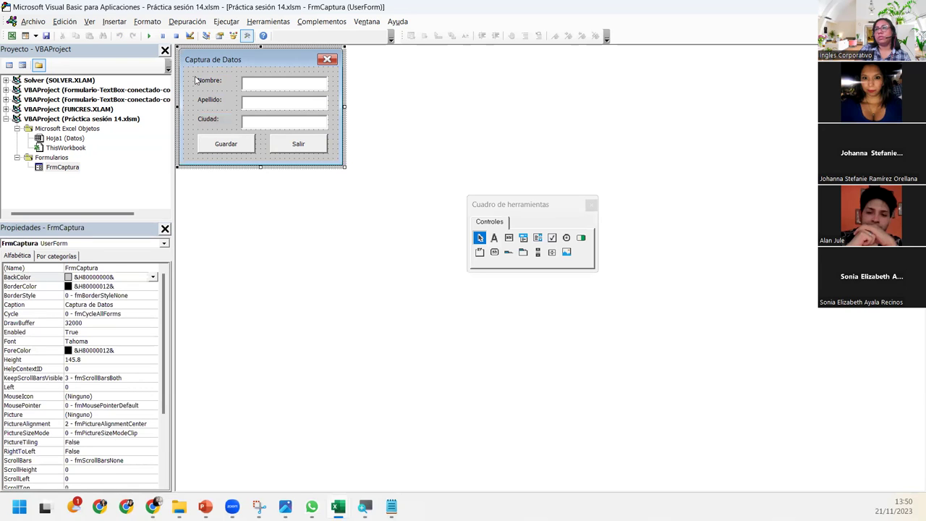
# Set the Nombre, Apellido and Ciudad labels' font to Vintage Handmade after trying Tempus Sans ITC.
pyautogui.moveTo(193, 76); pyautogui.dragTo(215, 129)
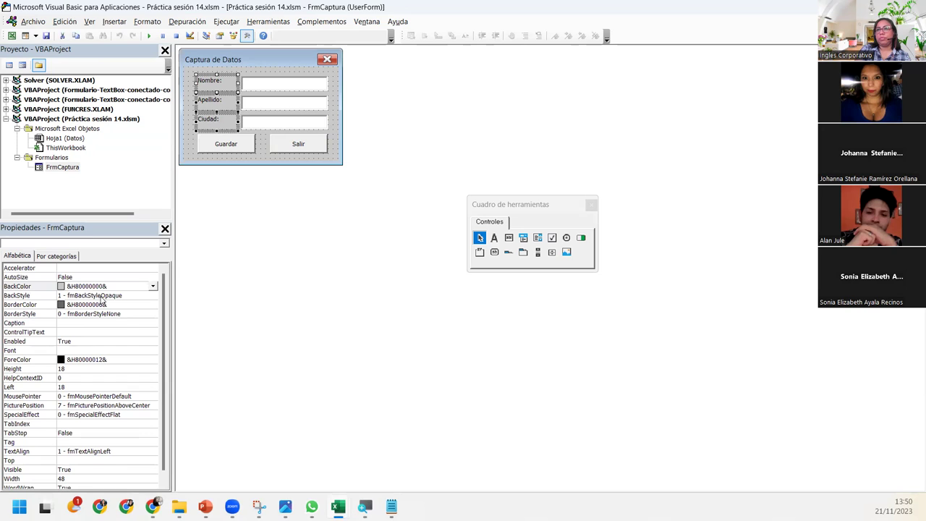
pyautogui.click(91, 351)
pyautogui.click(153, 351)
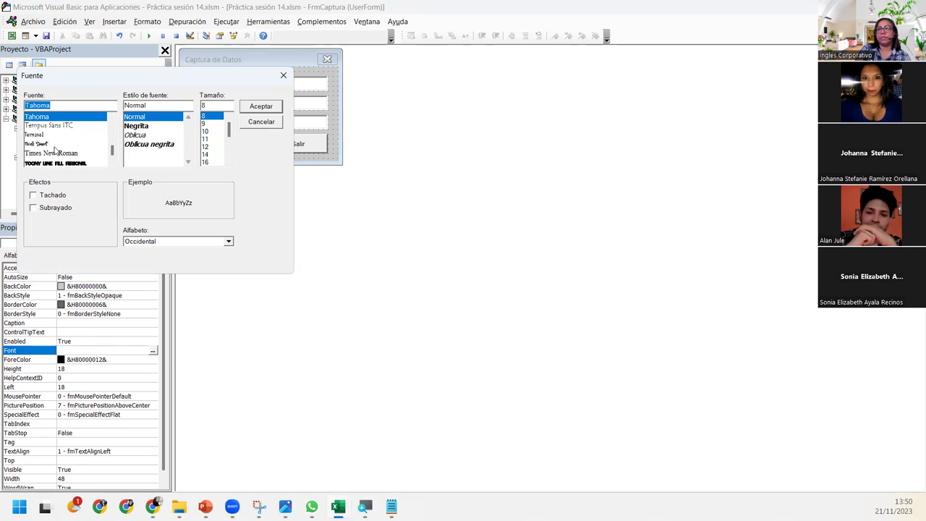
pyautogui.click(61, 125)
pyautogui.scroll(-1, 65, 127)
pyautogui.scroll(-1, 65, 127)
pyautogui.scroll(-1, 70, 127)
pyautogui.scroll(2, 70, 127)
pyautogui.scroll(1, 70, 126)
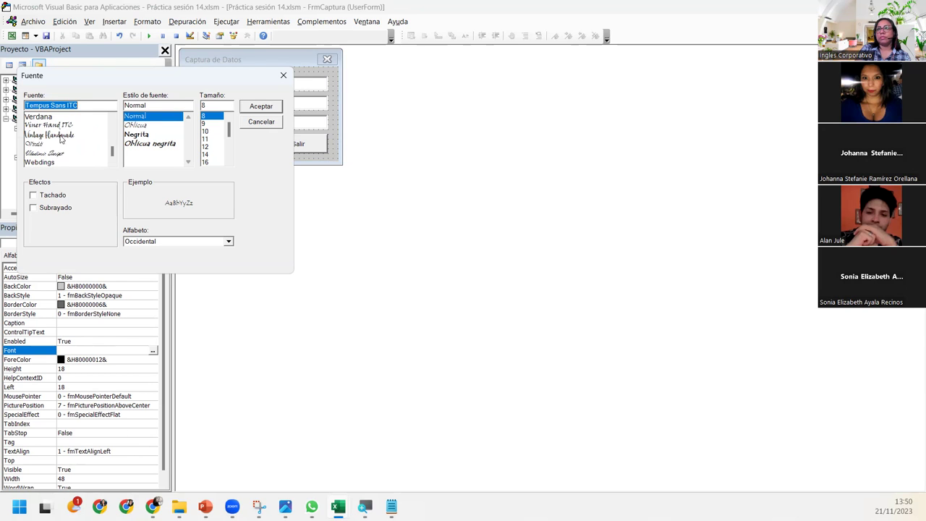
pyautogui.click(52, 137)
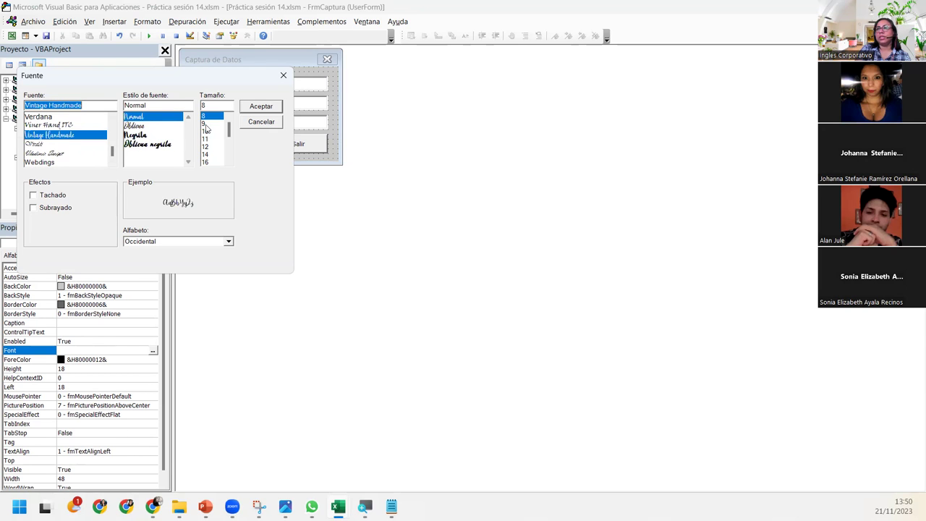
pyautogui.click(253, 109)
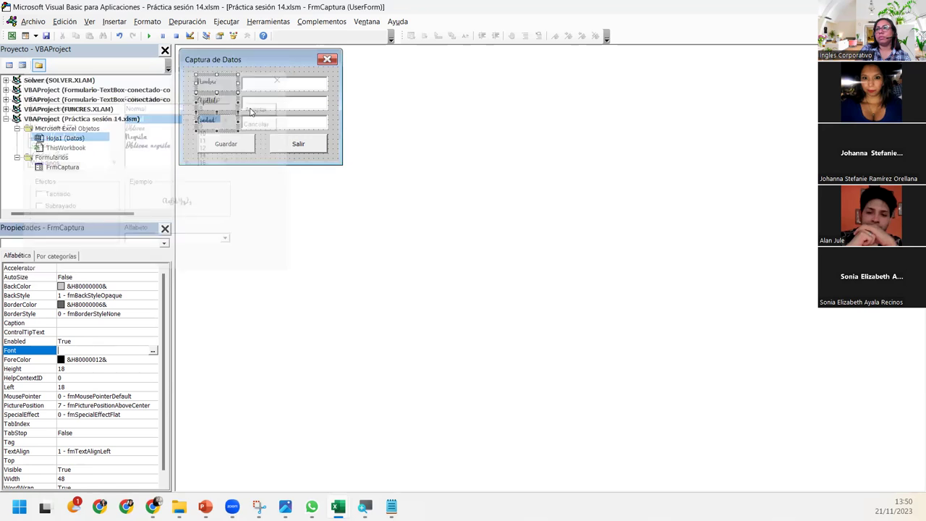
pyautogui.click(228, 162)
pyautogui.moveTo(196, 76); pyautogui.dragTo(224, 129)
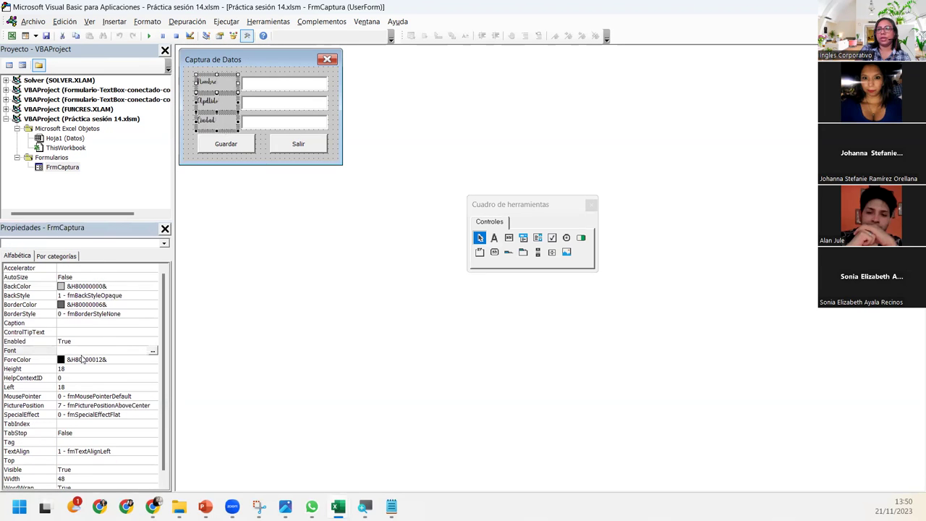
# Change the three labels' font to Maiandra GD at size 9.
pyautogui.click(108, 351)
pyautogui.click(153, 349)
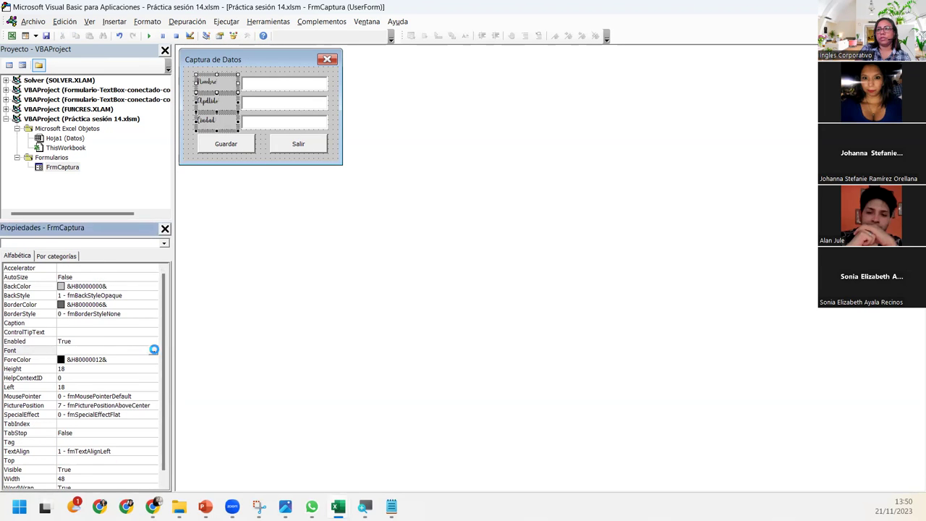
pyautogui.scroll(-1, 81, 142)
pyautogui.scroll(1, 114, 150)
pyautogui.scroll(3, 113, 149)
pyautogui.scroll(3, 110, 146)
pyautogui.scroll(3, 110, 148)
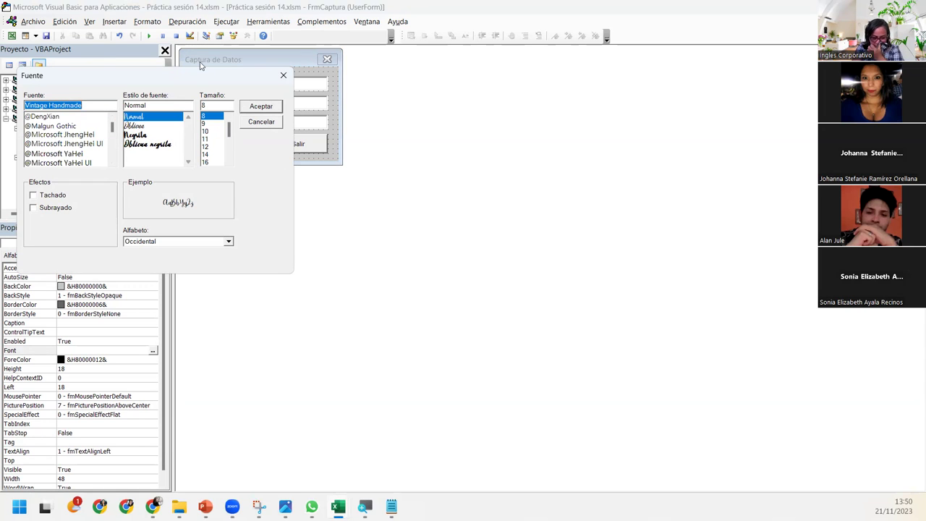
pyautogui.scroll(-1, 96, 137)
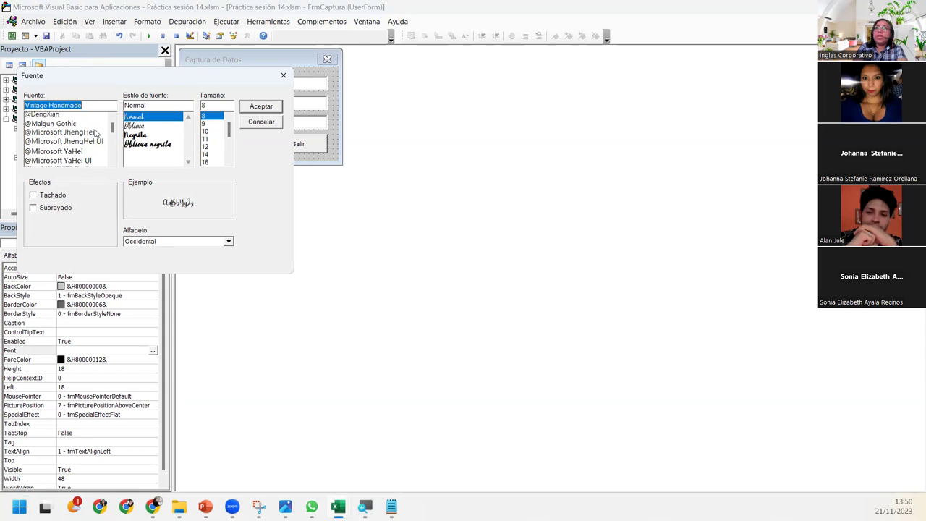
pyautogui.scroll(-1, 96, 134)
pyautogui.scroll(-1, 96, 134)
pyautogui.scroll(-1, 97, 134)
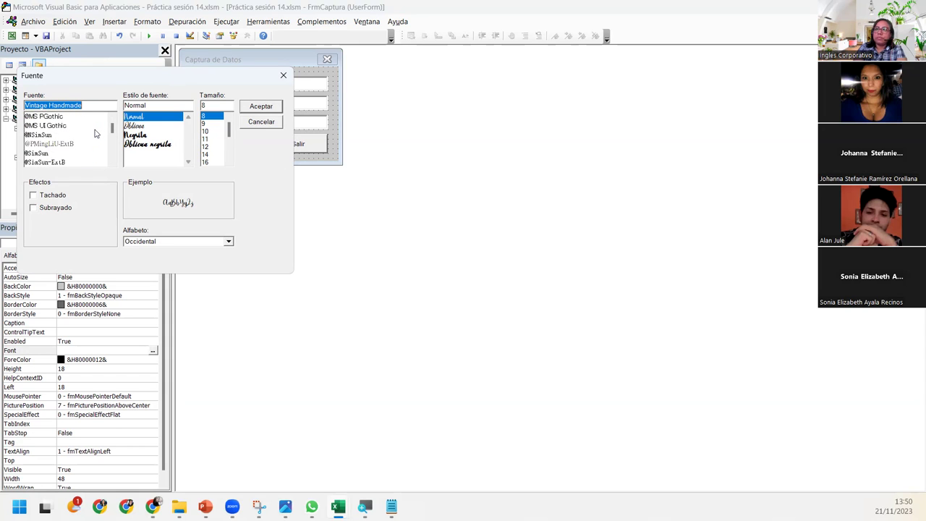
pyautogui.scroll(-1, 96, 134)
pyautogui.scroll(-1, 96, 134)
pyautogui.scroll(-1, 96, 134)
pyautogui.scroll(-1, 96, 134)
pyautogui.scroll(-1, 96, 133)
pyautogui.scroll(-1, 97, 134)
pyautogui.scroll(-1, 96, 133)
pyautogui.scroll(-1, 97, 134)
pyautogui.scroll(-1, 96, 134)
pyautogui.scroll(-2, 95, 132)
pyautogui.scroll(-4, 97, 132)
pyautogui.scroll(1, 98, 131)
pyautogui.scroll(4, 99, 131)
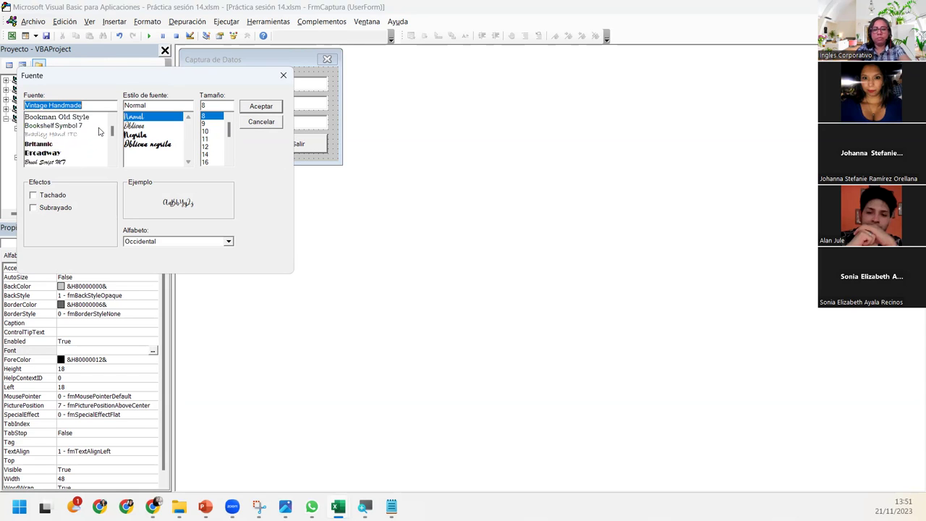
pyautogui.write('mai')
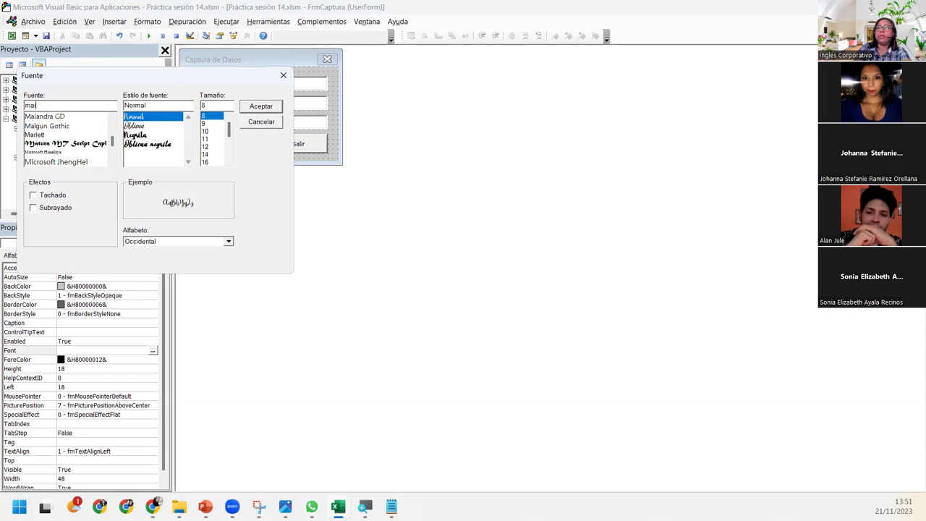
pyautogui.click(62, 118)
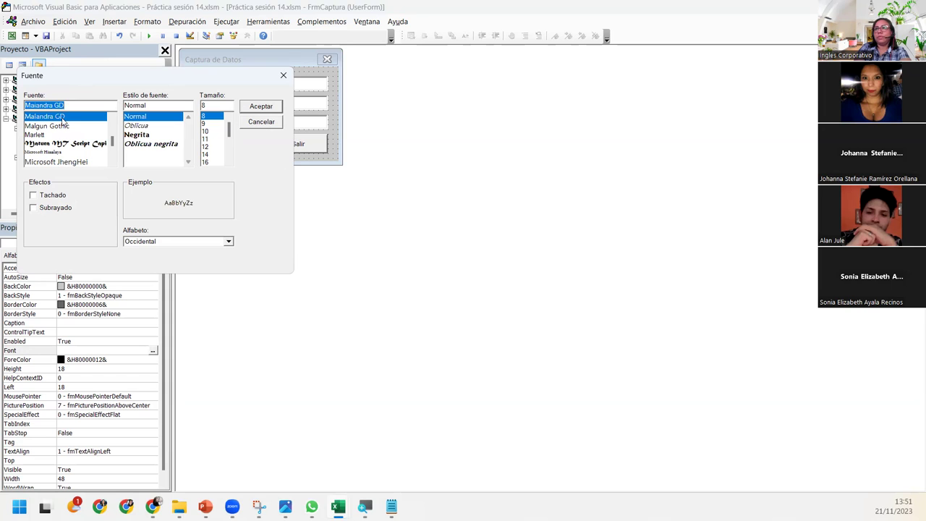
pyautogui.click(205, 125)
pyautogui.click(265, 110)
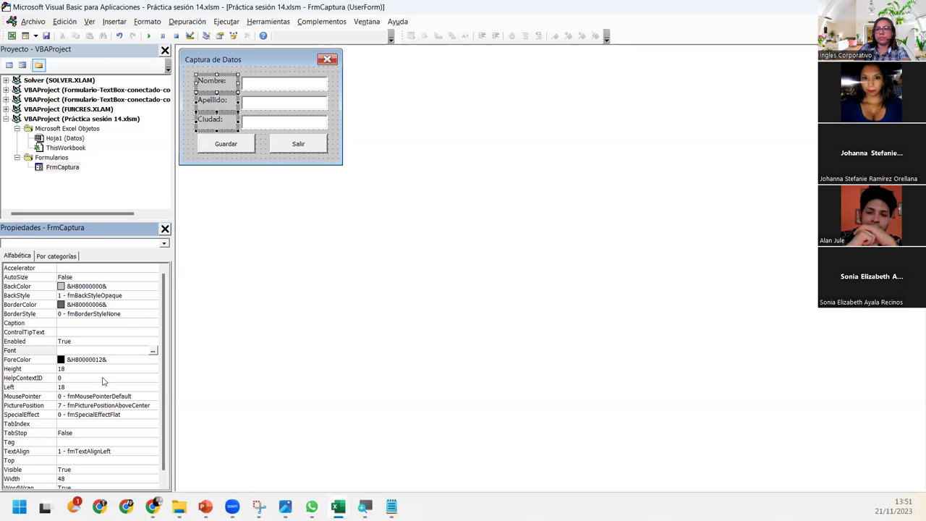
# Make the three labels bold and run the Captura de Datos form.
pyautogui.click(152, 350)
pyautogui.click(142, 135)
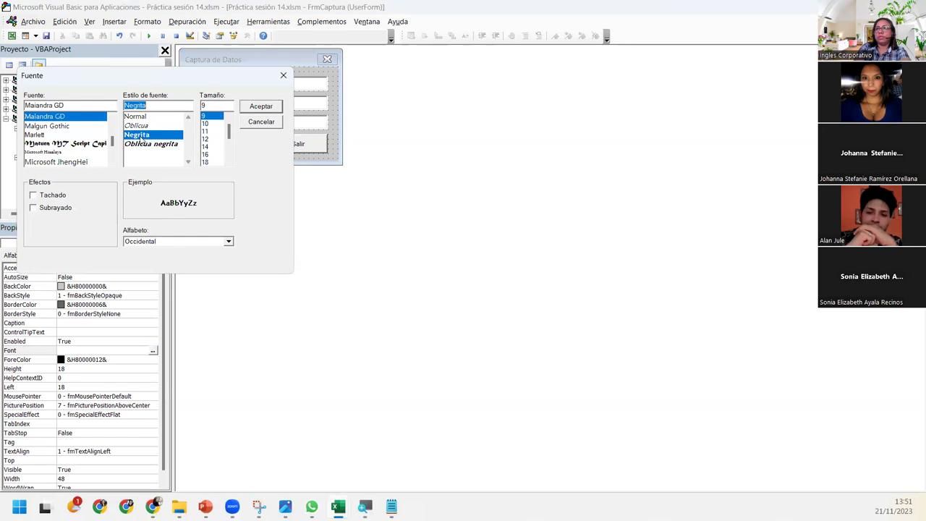
pyautogui.click(262, 106)
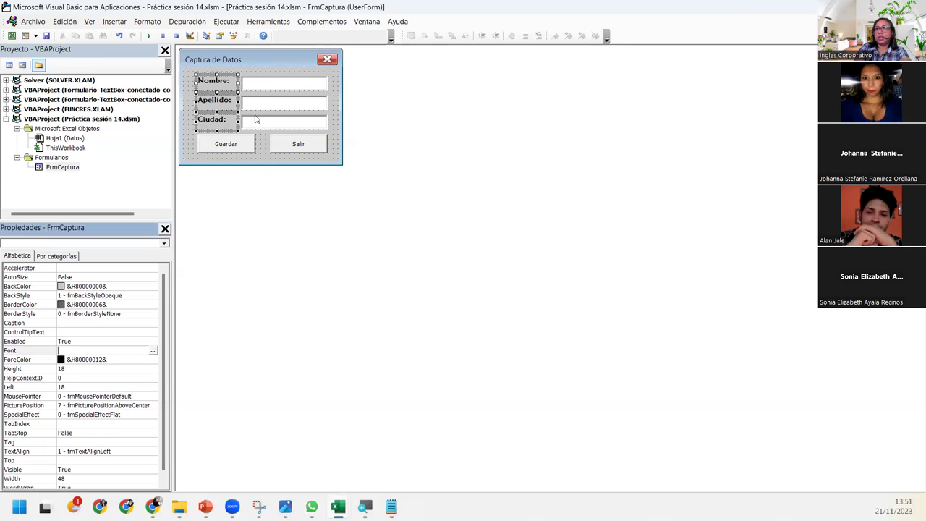
pyautogui.click(193, 161)
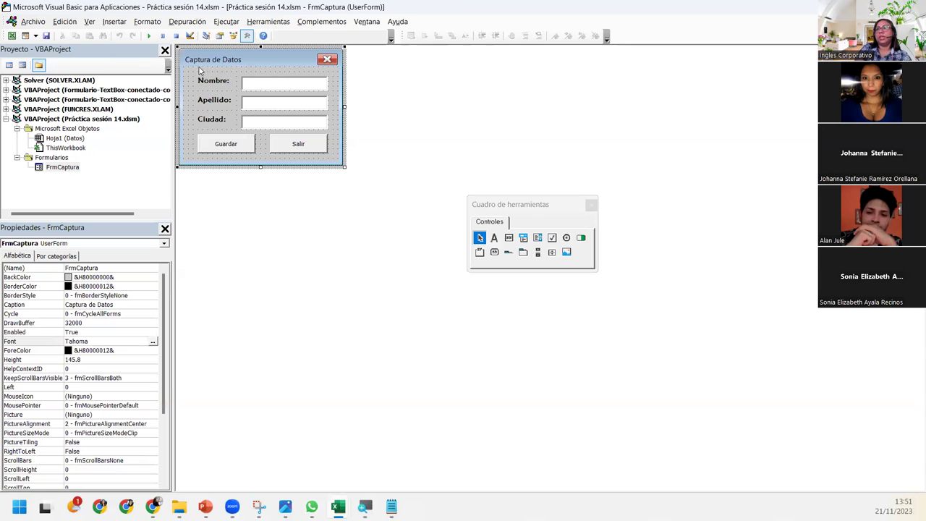
pyautogui.click(149, 36)
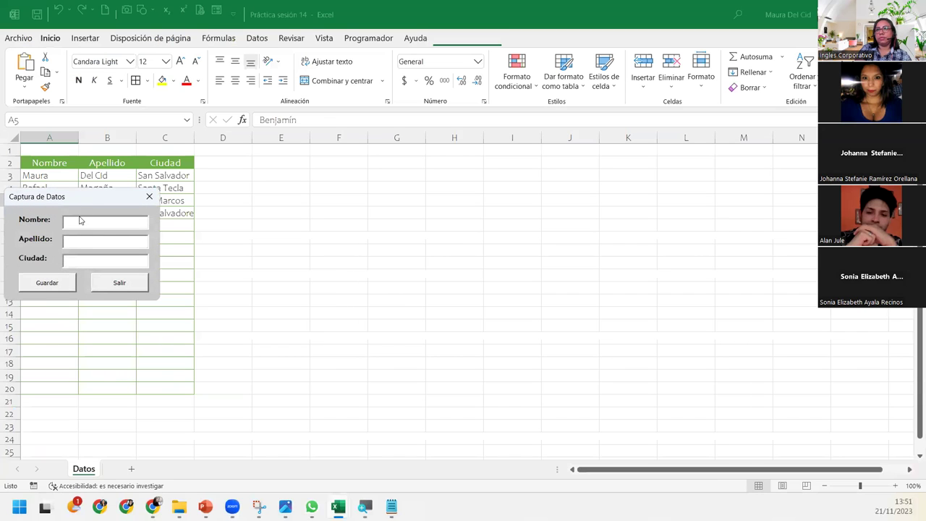
# Close the running form, return to FrmCaptura's design and select the three text boxes.
pyautogui.moveTo(90, 194); pyautogui.dragTo(289, 166)
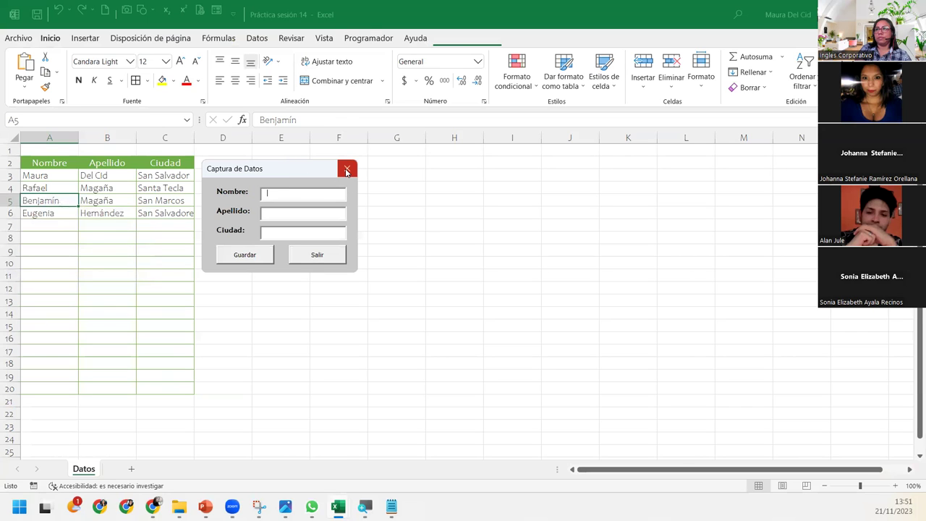
pyautogui.click(317, 255)
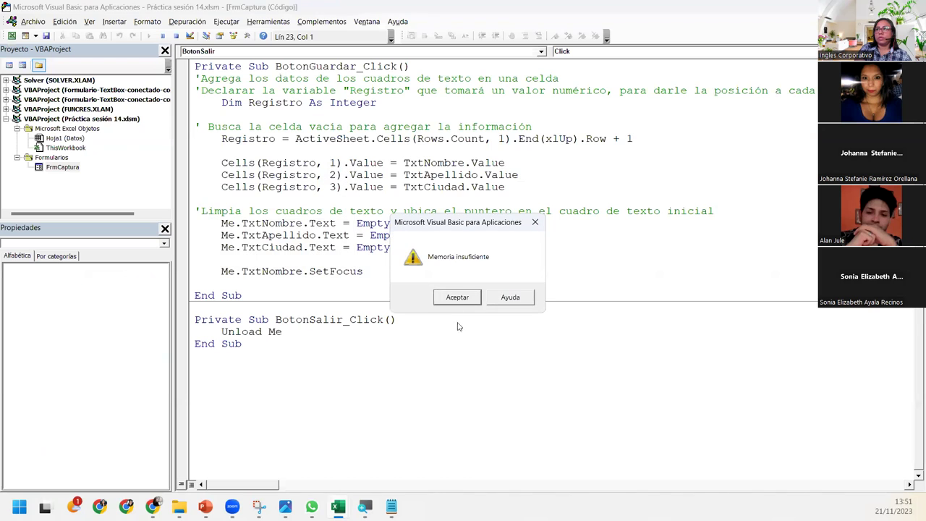
pyautogui.click(457, 298)
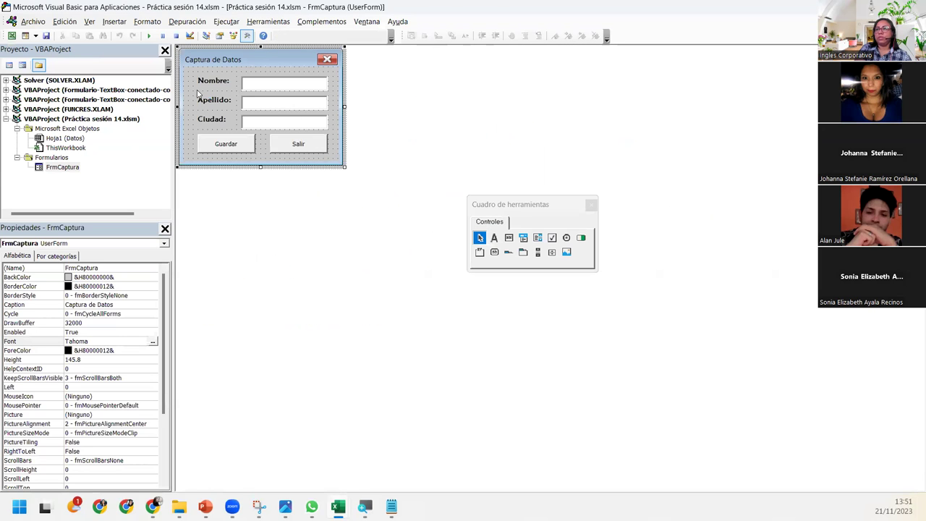
pyautogui.doubleClick(193, 153)
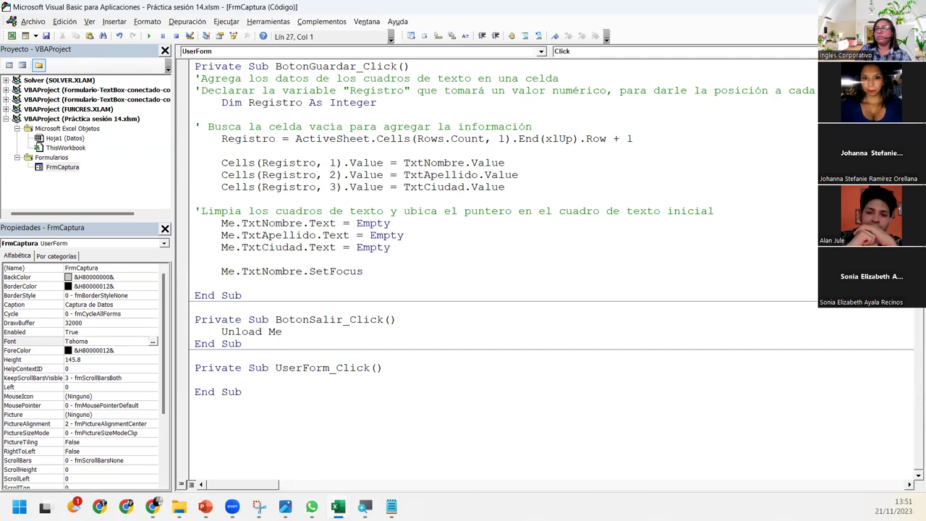
pyautogui.doubleClick(67, 169)
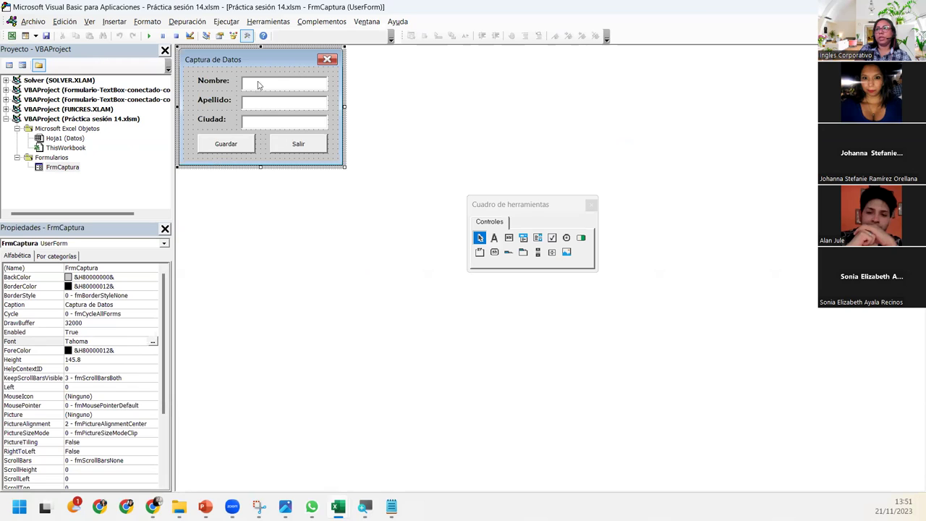
pyautogui.moveTo(289, 68); pyautogui.dragTo(324, 134)
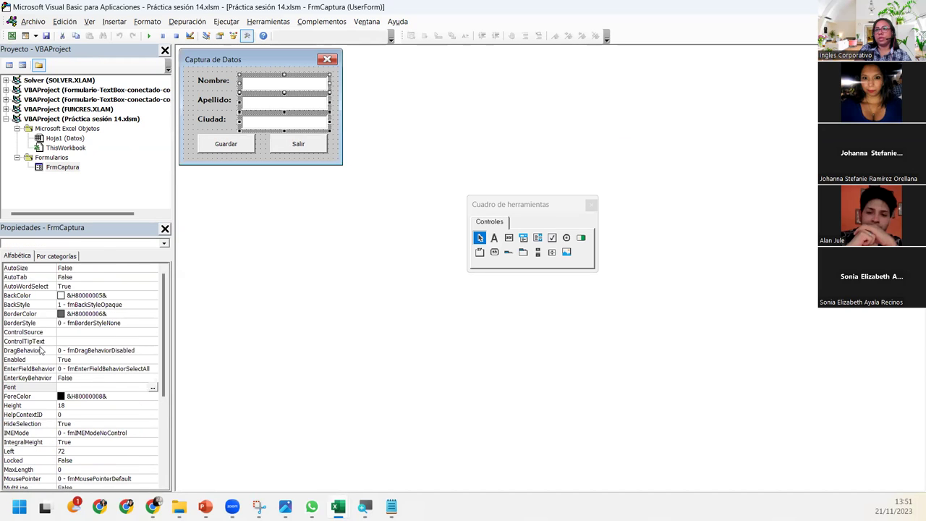
# Set the three text boxes' font to Maiandra GD.
pyautogui.click(153, 388)
pyautogui.click(153, 389)
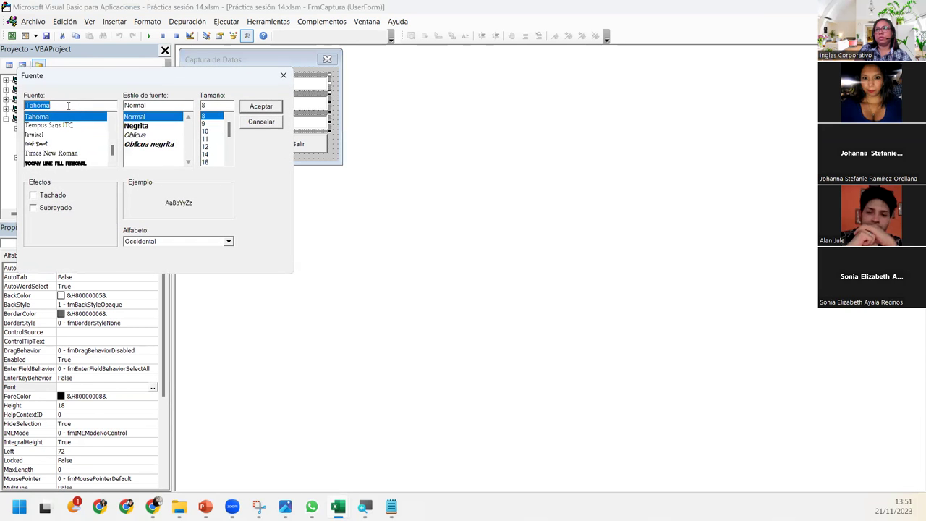
pyautogui.write('mai')
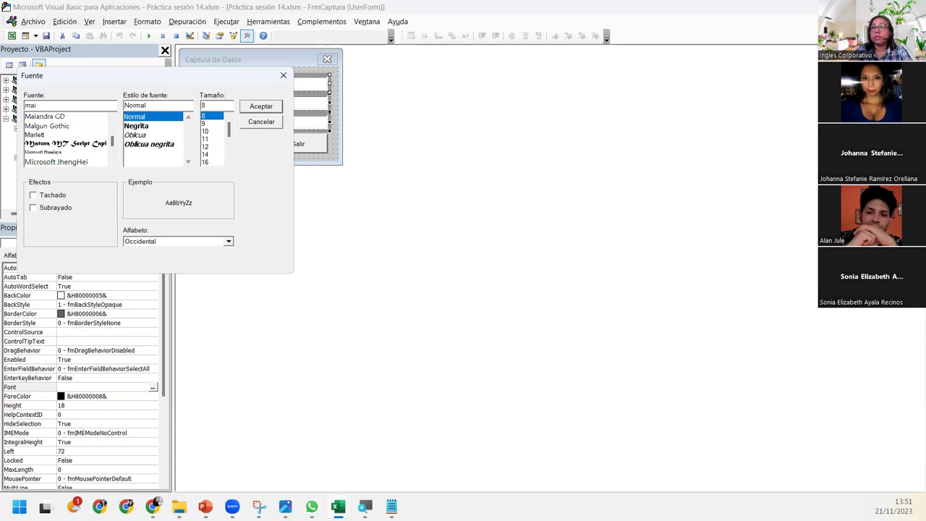
pyautogui.click(65, 115)
pyautogui.press('Tab')
pyautogui.press('Tab')
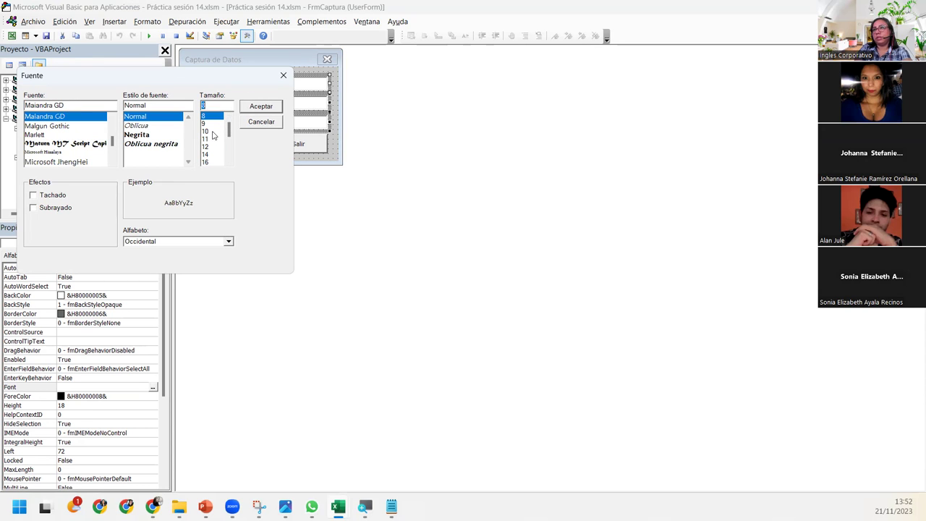
pyautogui.press('Return')
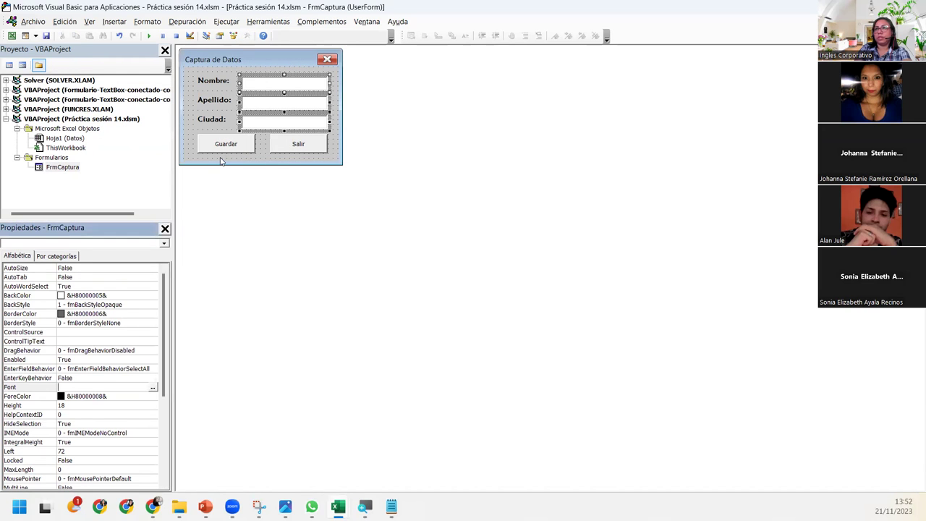
# Give the Guardar and Salir buttons Maiandra GD size 10, then run the form.
pyautogui.moveTo(280, 160); pyautogui.dragTo(199, 152)
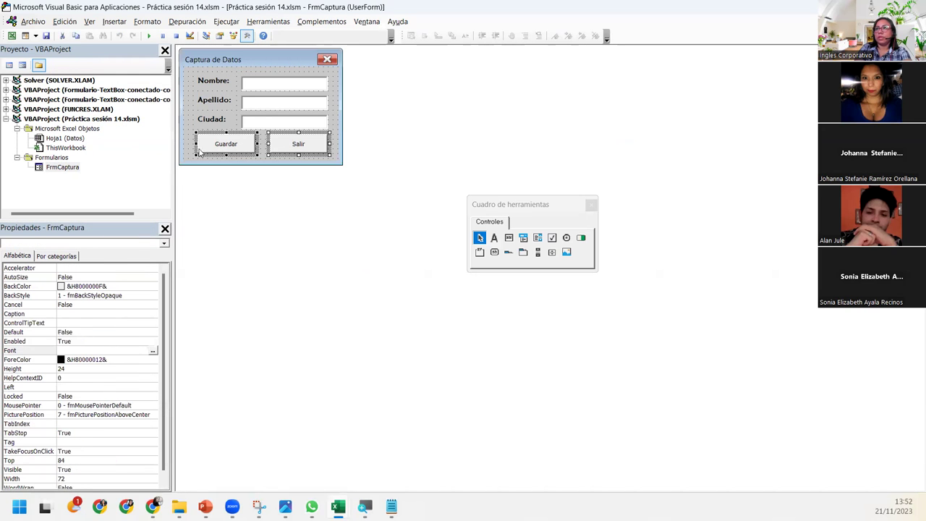
pyautogui.click(153, 351)
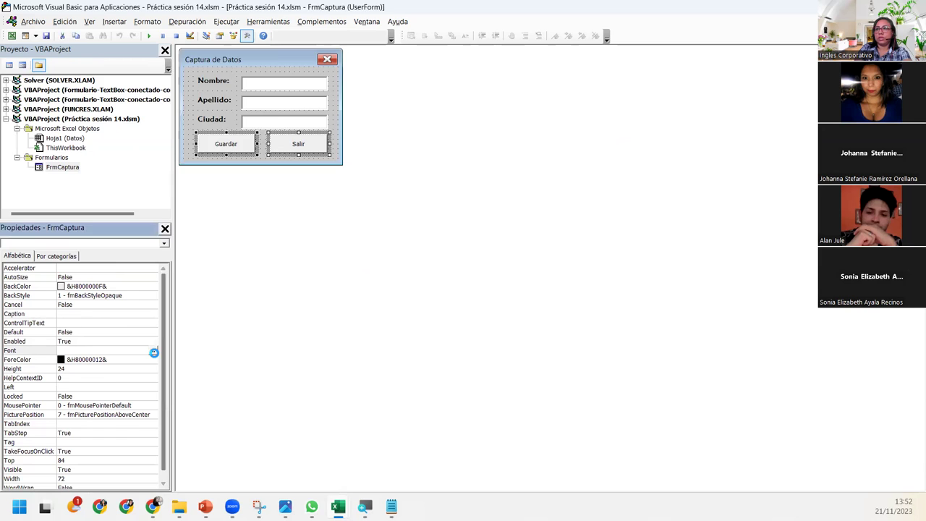
pyautogui.write('m')
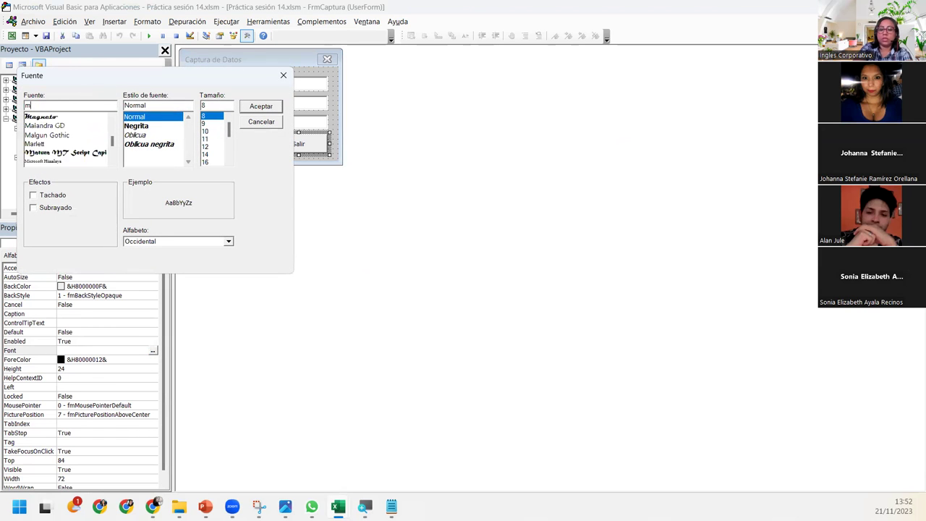
pyautogui.write('al')
pyautogui.press('Tab')
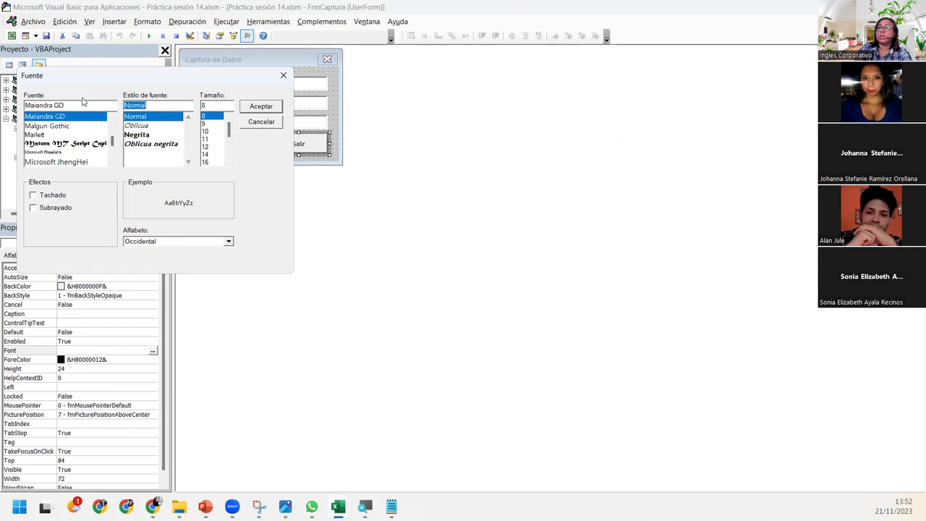
pyautogui.click(209, 134)
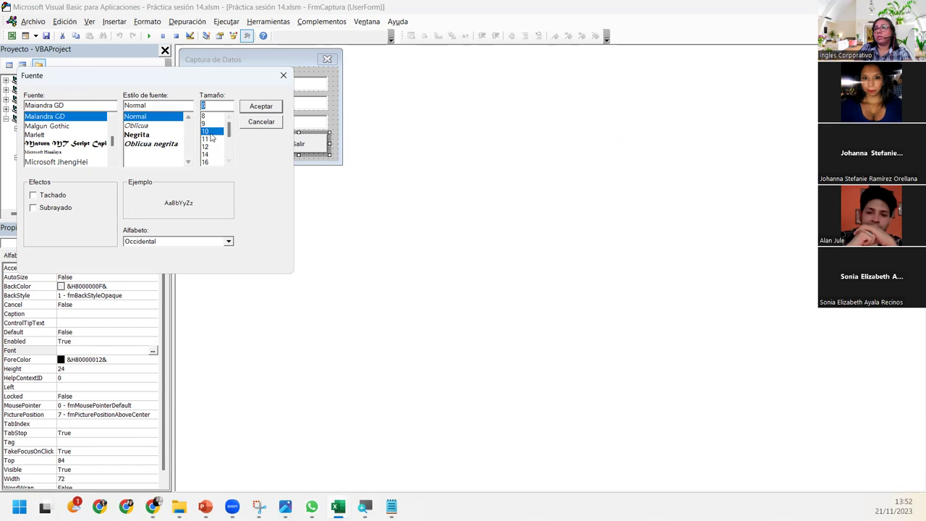
pyautogui.click(273, 108)
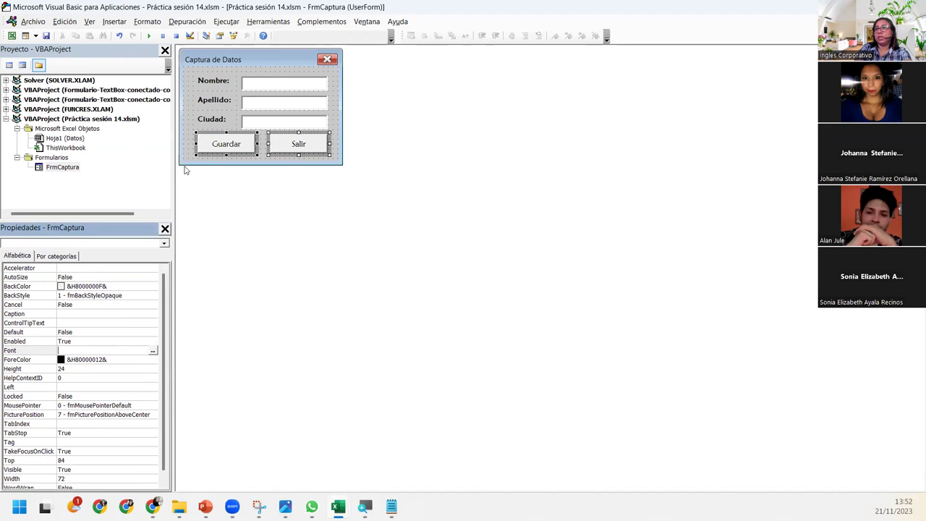
pyautogui.click(202, 208)
pyautogui.click(149, 36)
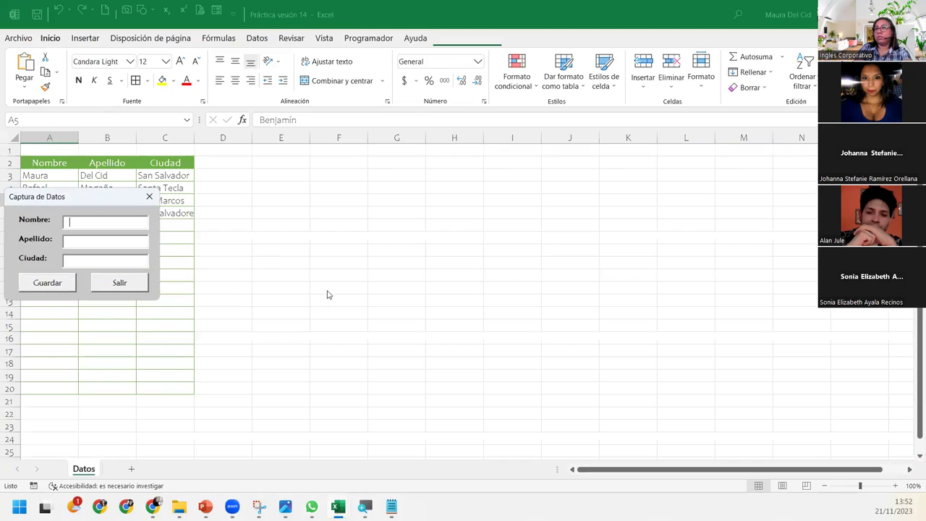
# Enter a person's name and surname with city Santa Tecla, save to row 7, then close the form.
pyautogui.moveTo(70, 198); pyautogui.dragTo(259, 181)
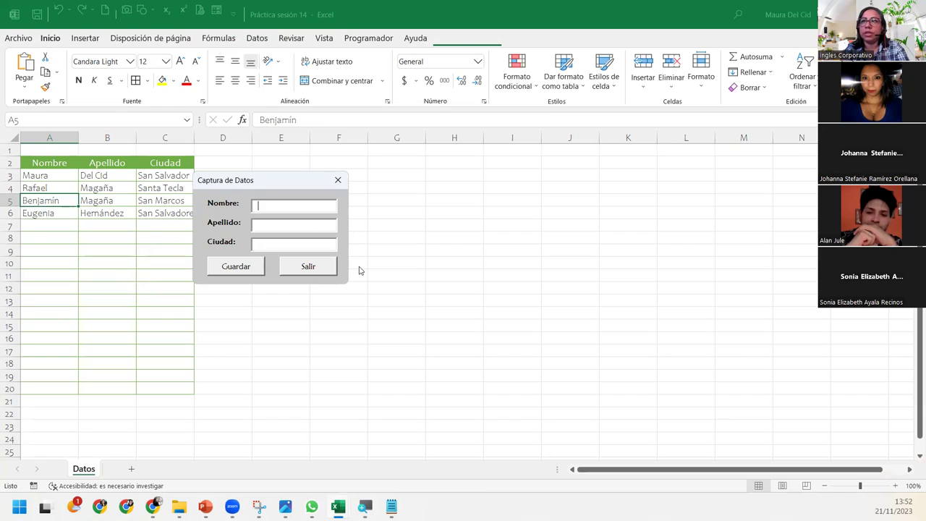
pyautogui.write('DianaHernpand')
pyautogui.press('BackSpace')
pyautogui.press('BackSpace')
pyautogui.press('BackSpace')
pyautogui.press('BackSpace')
pyautogui.press('Tab')
pyautogui.write('Sant')
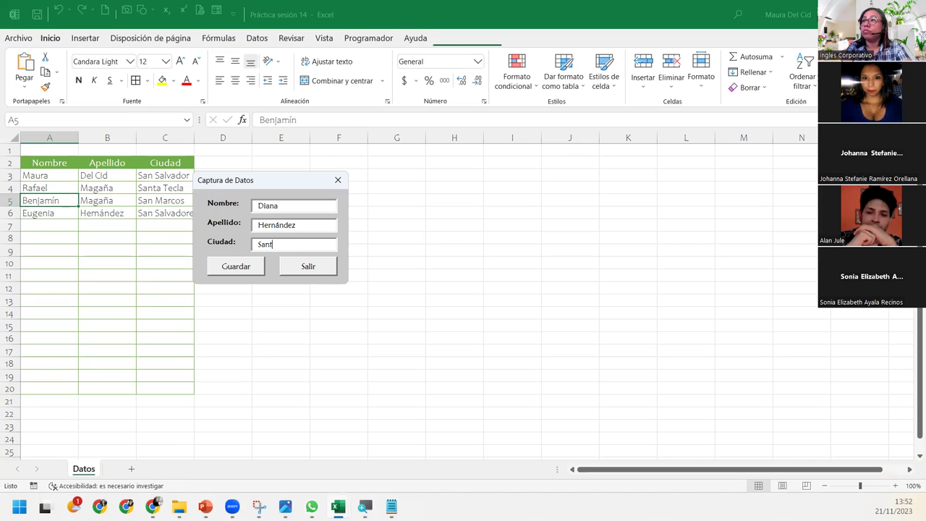
pyautogui.write('a Tecla')
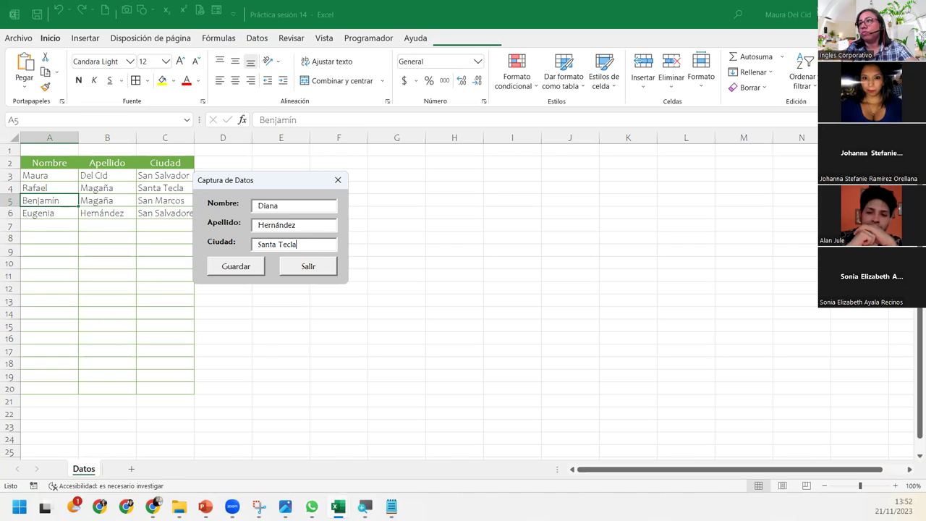
pyautogui.press('Return')
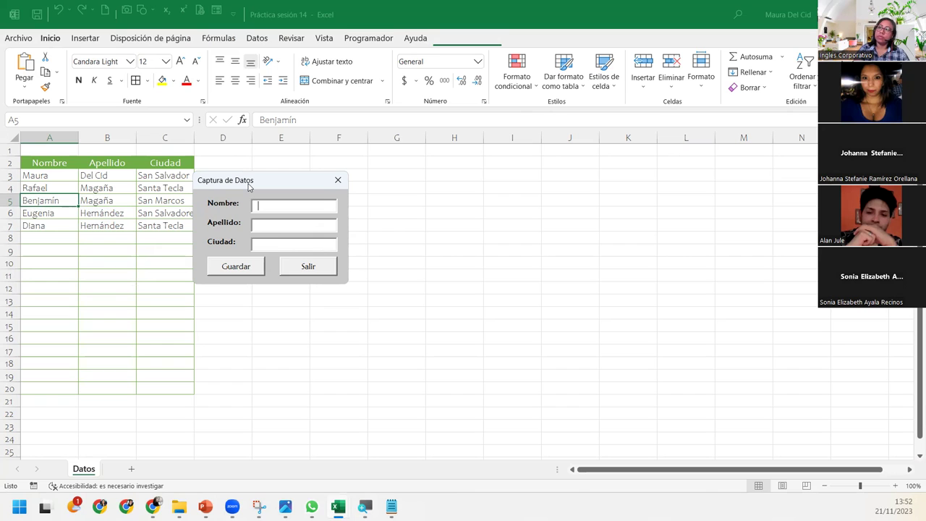
pyautogui.moveTo(249, 183); pyautogui.dragTo(267, 172)
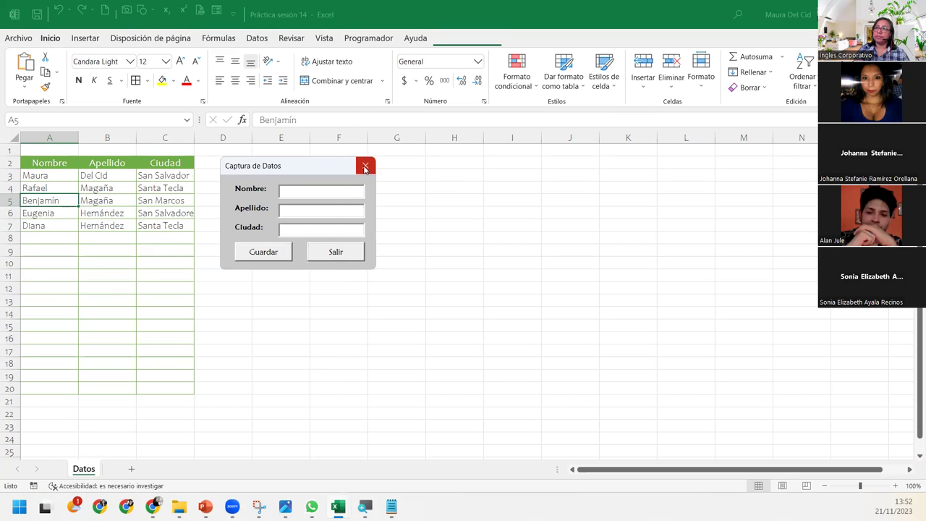
pyautogui.click(366, 165)
# Clear the memory warnings, give FrmCaptura the Maiandra GD font at size 10, and save the workbook.
pyautogui.click(456, 298)
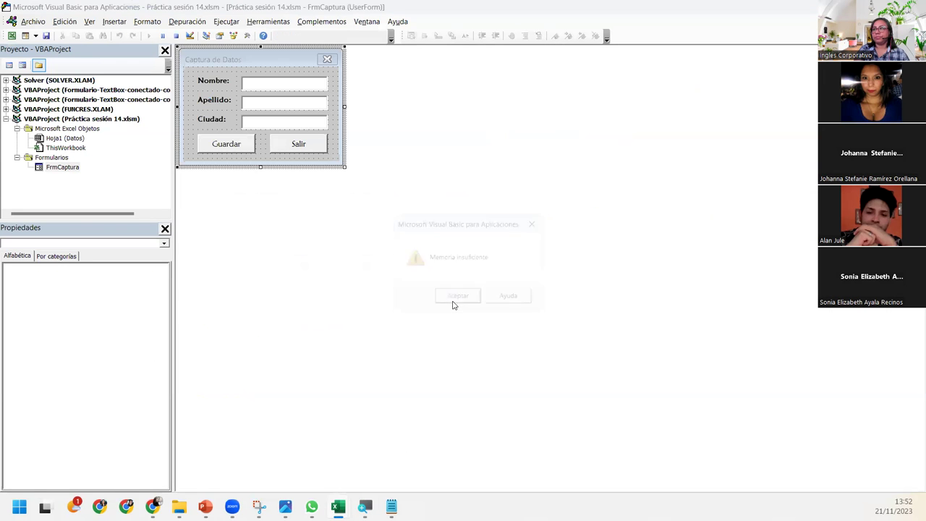
pyautogui.click(456, 297)
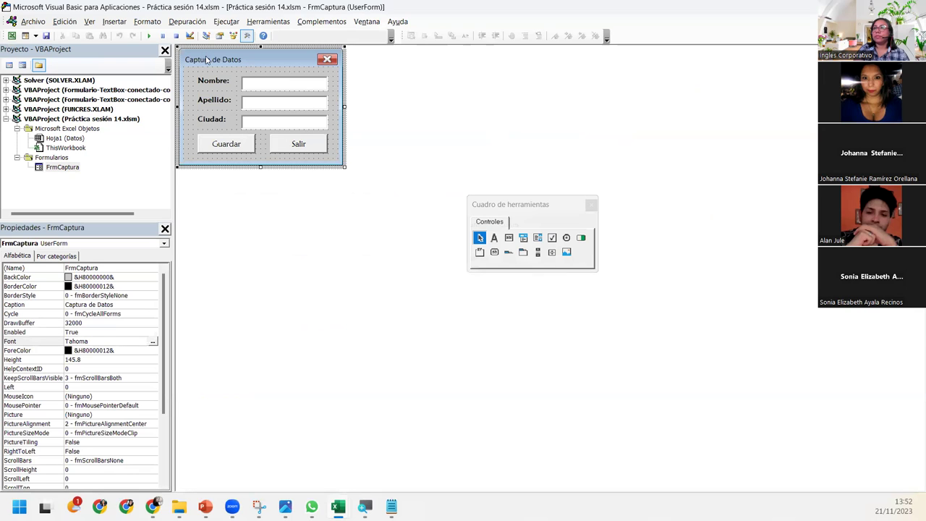
pyautogui.click(153, 341)
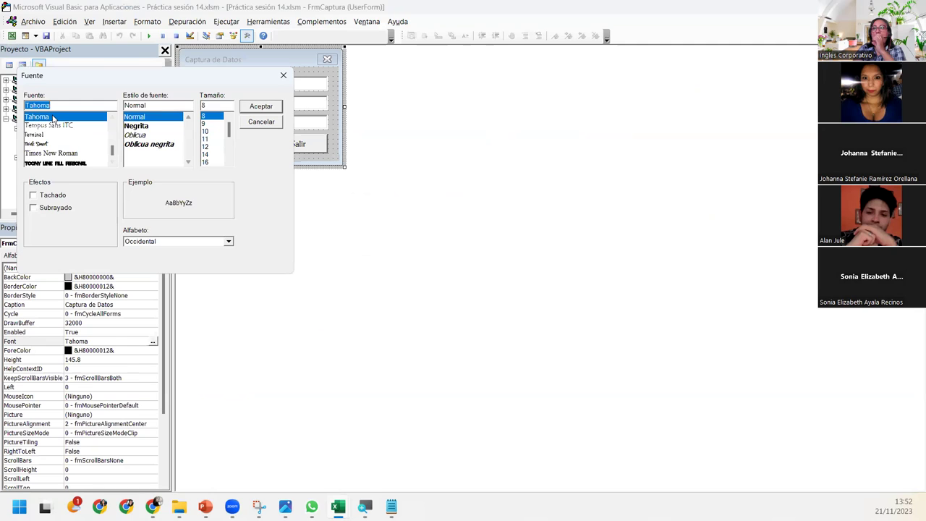
pyautogui.write('mal')
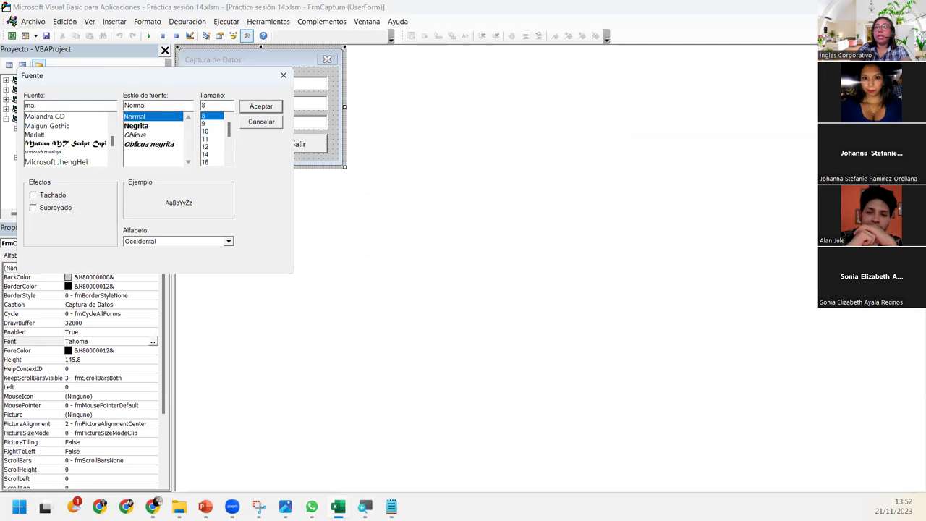
pyautogui.press('Up')
pyautogui.press('BackSpace')
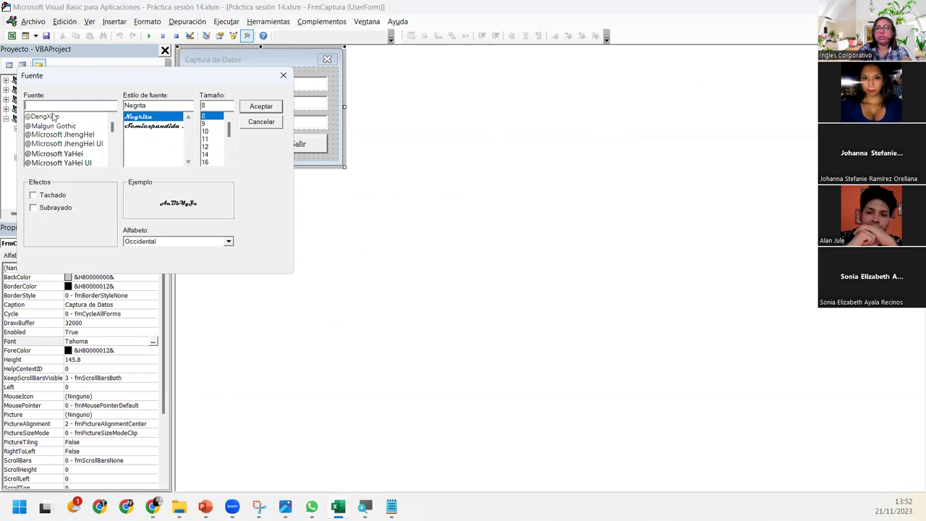
pyautogui.write('mal')
pyautogui.click(53, 117)
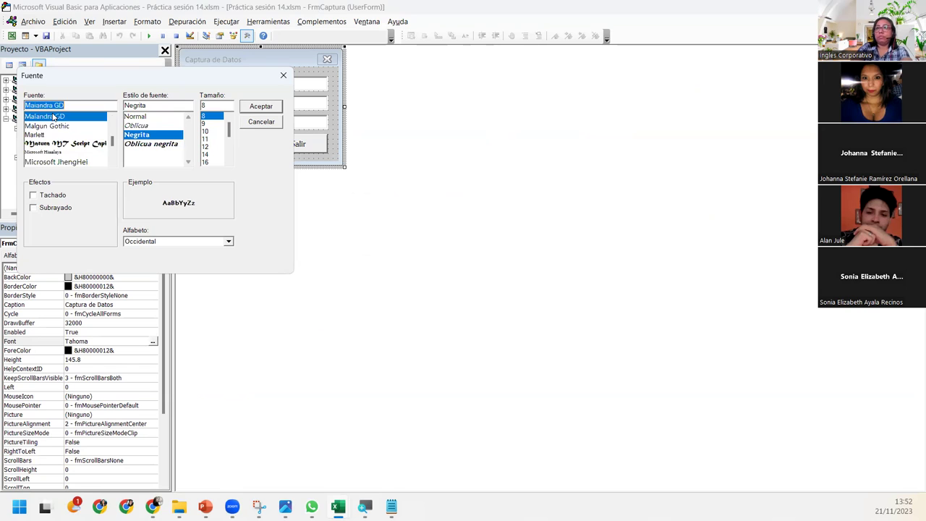
pyautogui.click(212, 131)
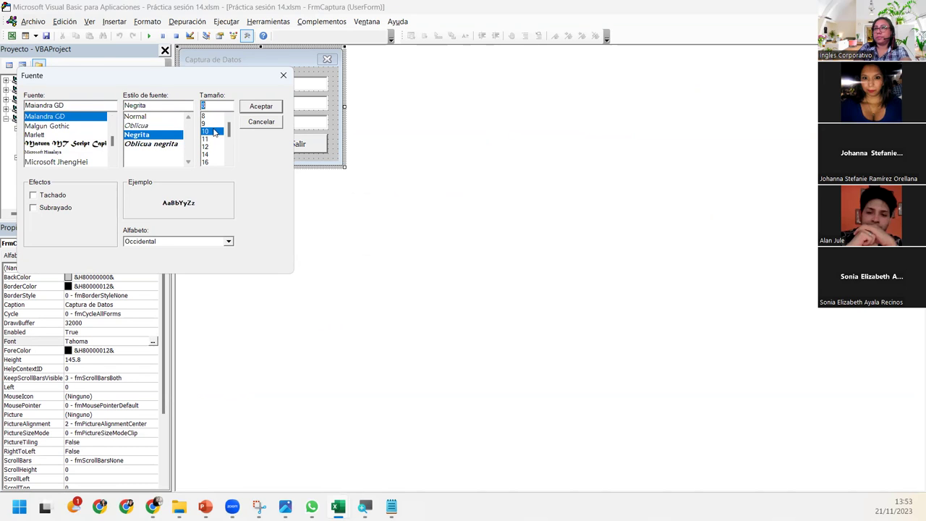
pyautogui.click(261, 106)
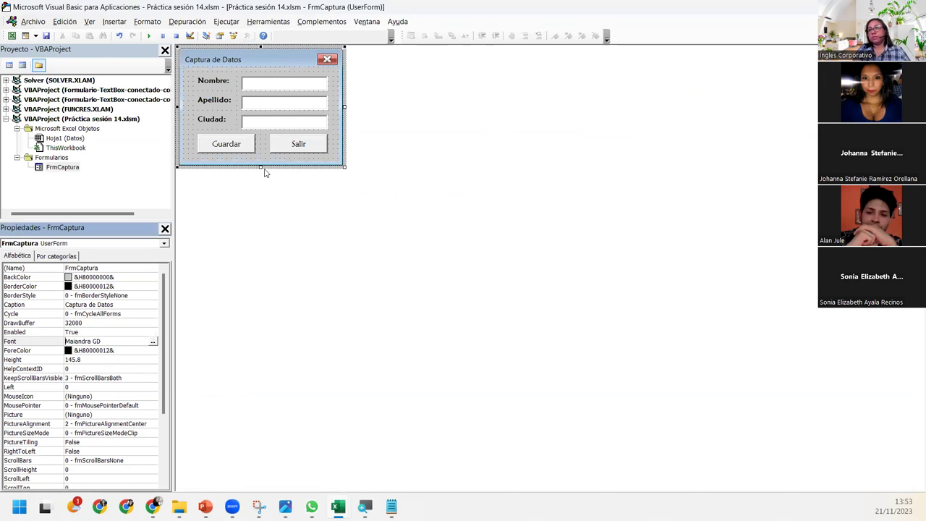
pyautogui.click(263, 160)
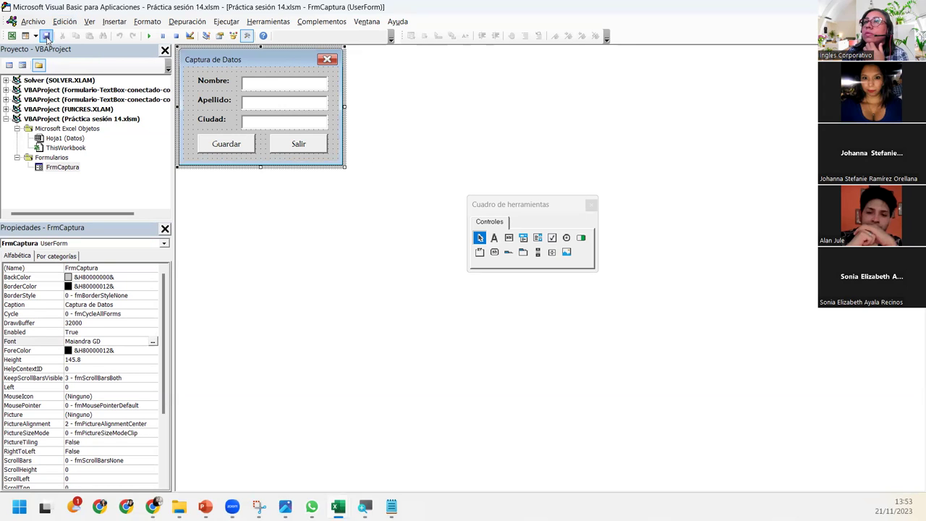
pyautogui.click(45, 36)
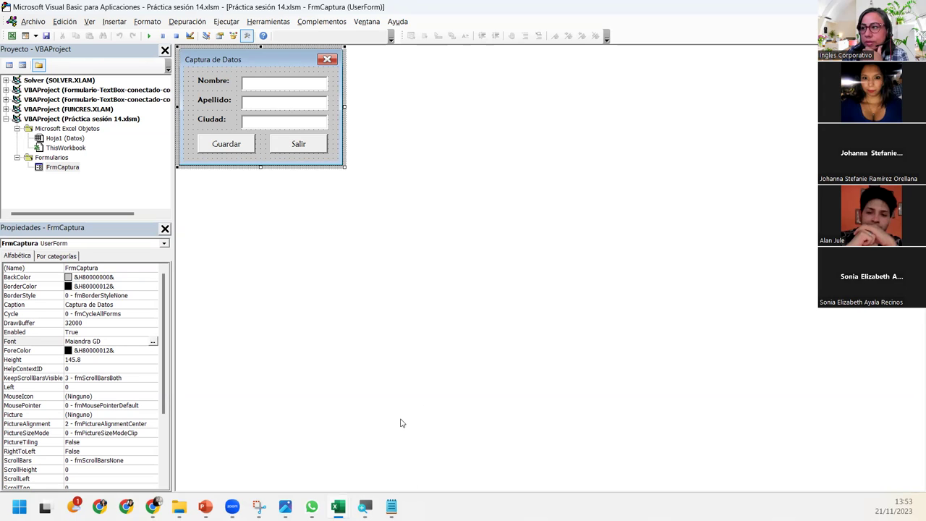
# Return to the Excel workbook and open the Visual Basic editor from Programador.
pyautogui.moveTo(338, 506)
pyautogui.click(304, 450)
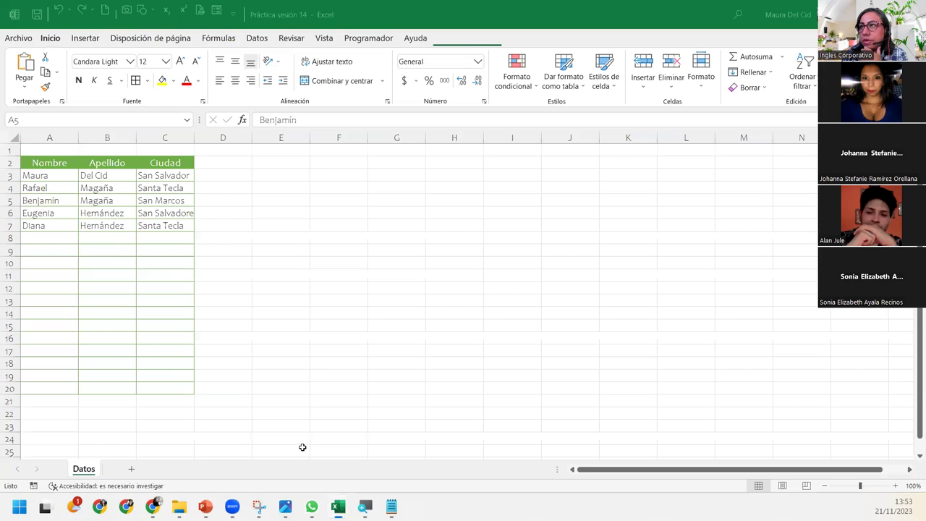
pyautogui.click(245, 162)
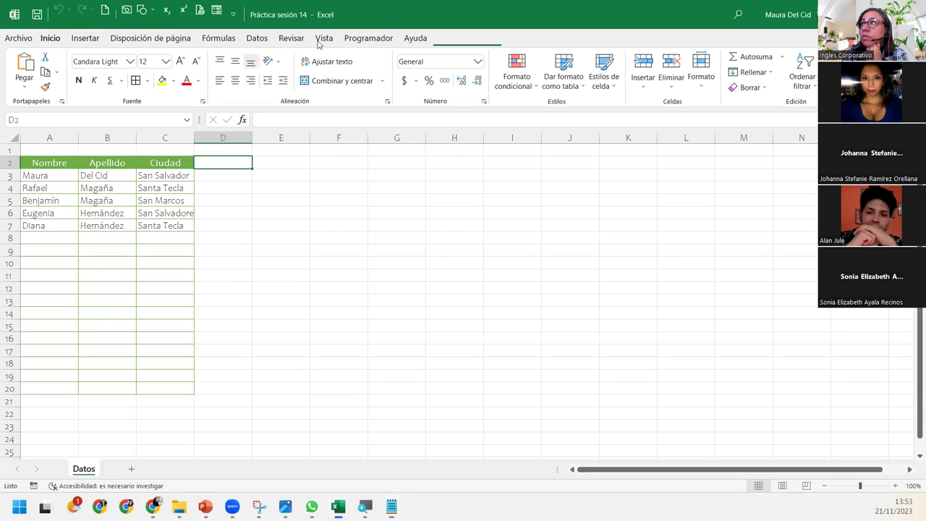
pyautogui.click(368, 38)
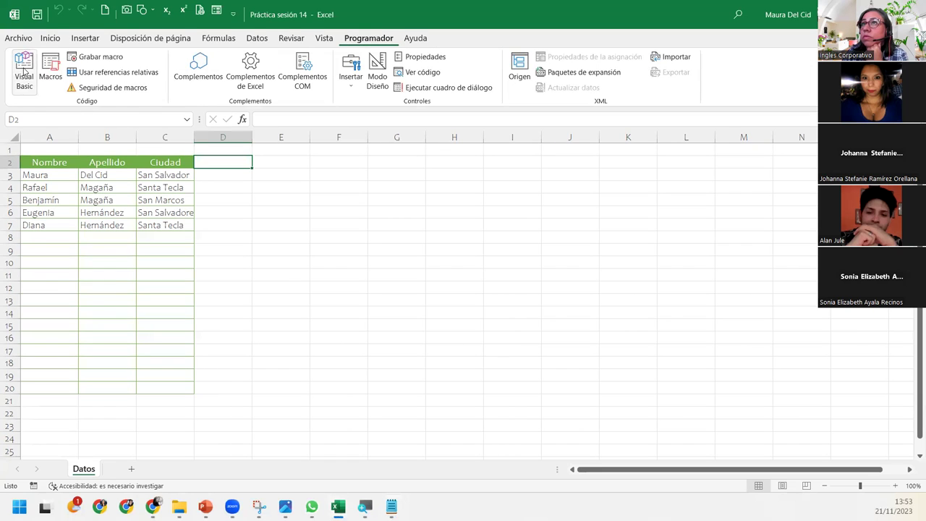
pyautogui.click(23, 68)
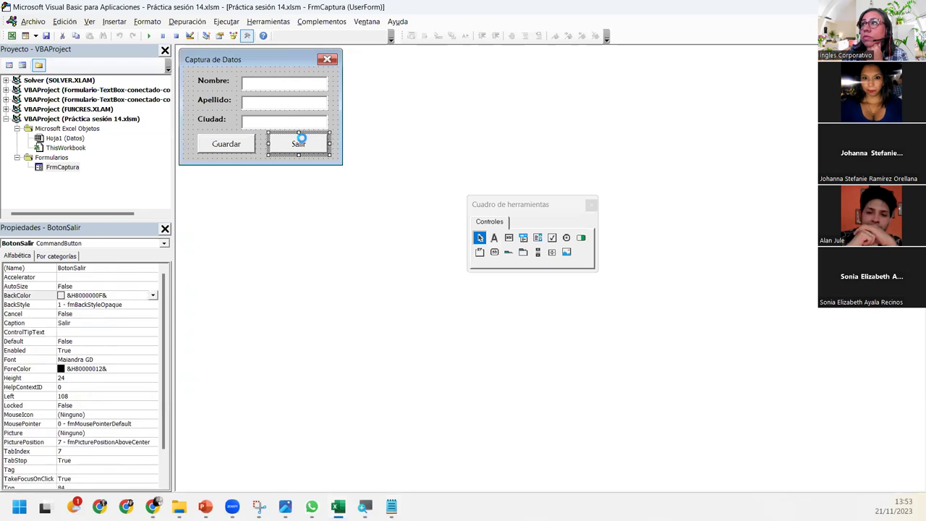
# Open the Salir button's code and delete the empty UserForm_Click procedure.
pyautogui.doubleClick(298, 142)
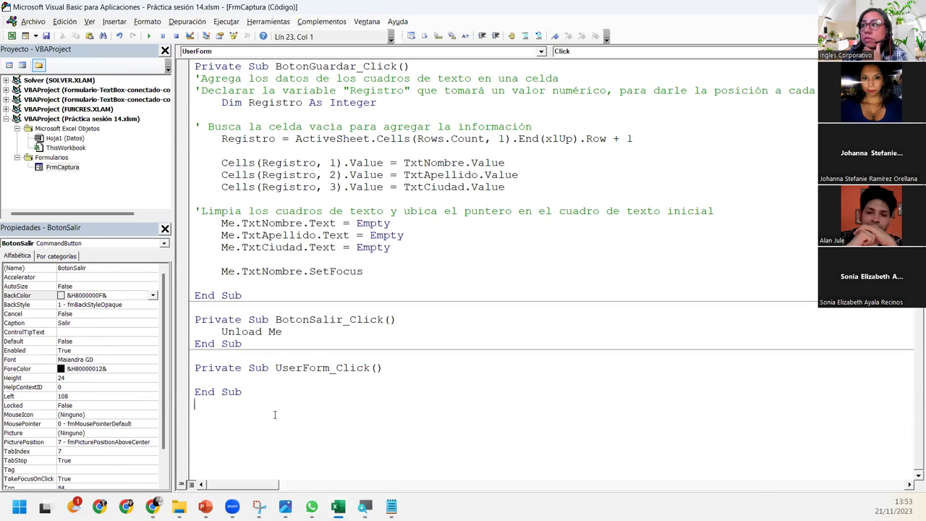
pyautogui.moveTo(273, 414); pyautogui.dragTo(192, 363)
pyautogui.press('Delete')
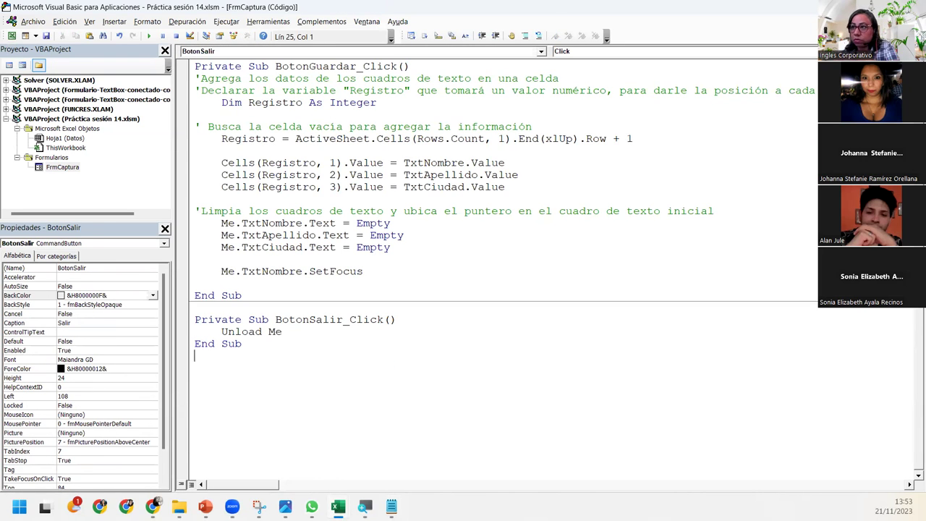
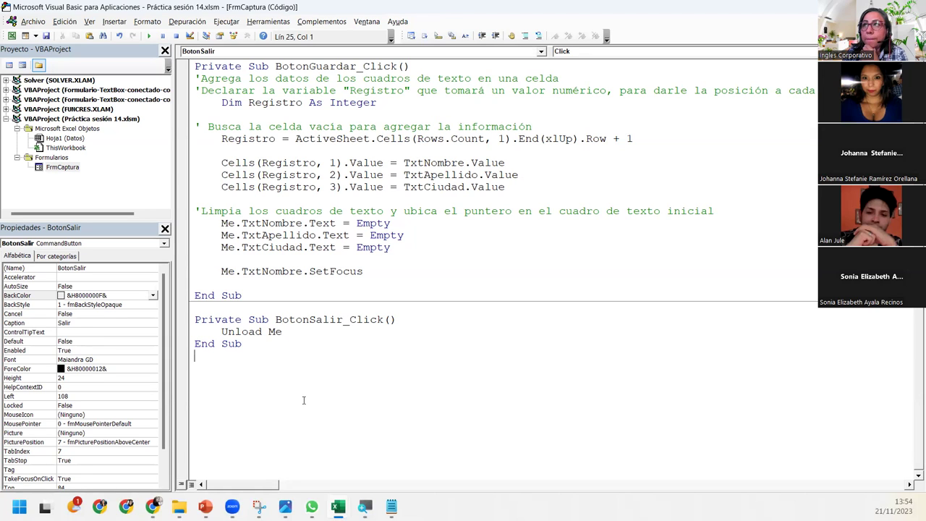
# Review the Salir button's exit procedure in the FrmCaptura form code.
pyautogui.doubleClick(64, 167)
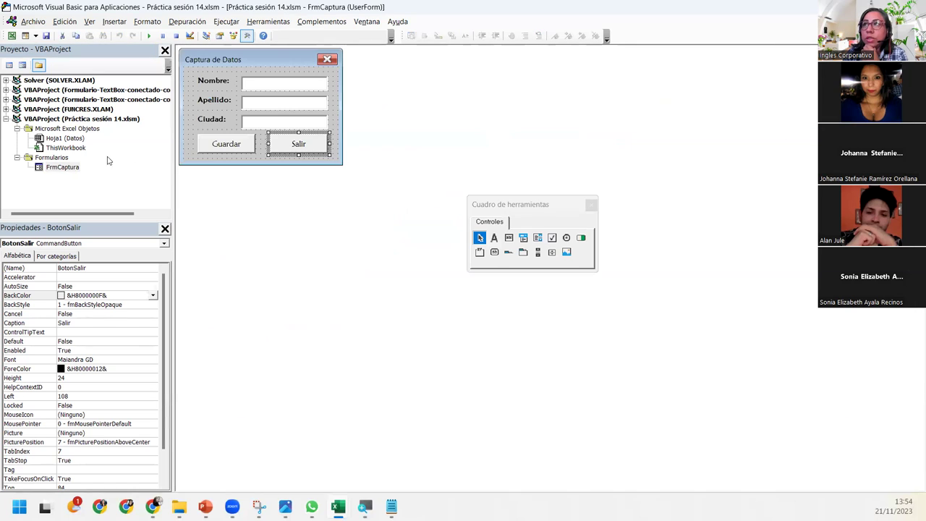
pyautogui.doubleClick(281, 147)
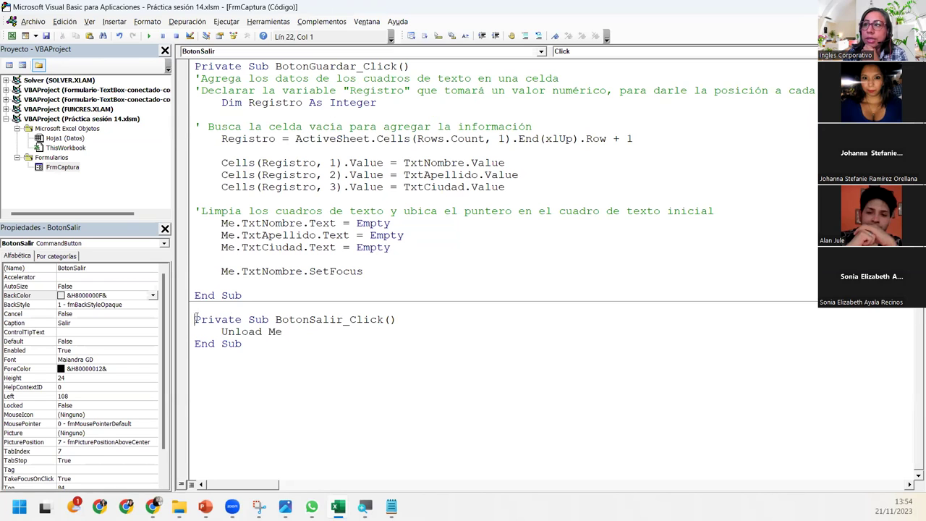
pyautogui.moveTo(195, 319); pyautogui.dragTo(410, 316)
pyautogui.moveTo(242, 343)
pyautogui.mouseDown()
pyautogui.moveTo(191, 343)
pyautogui.moveTo(284, 333)
pyautogui.mouseUp()
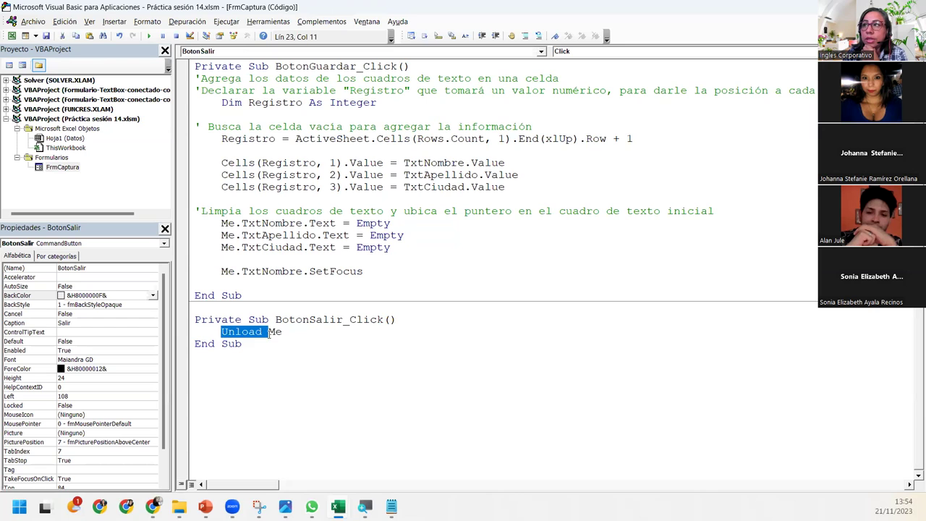
# Delete the blank line after Me.TxtNombre.SetFocus in the Guardar code, then return to Excel.
pyautogui.doubleClick(67, 167)
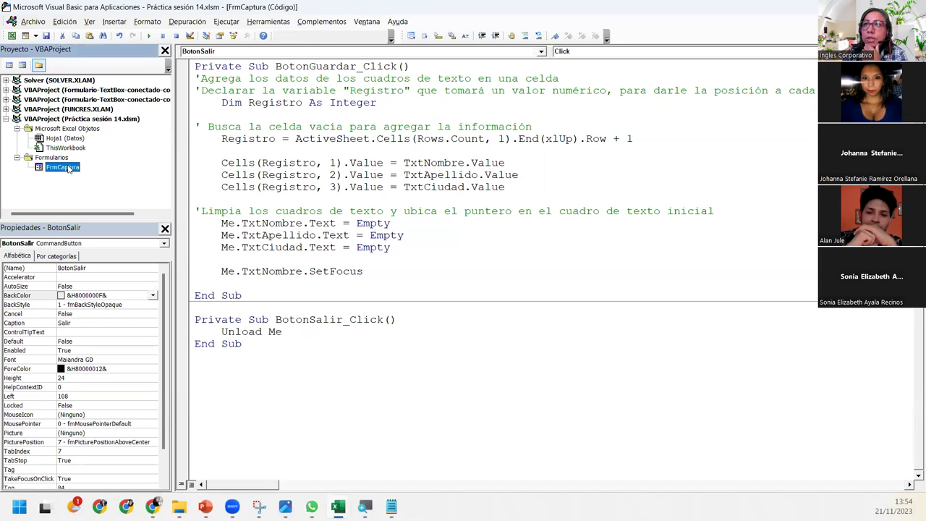
pyautogui.doubleClick(246, 144)
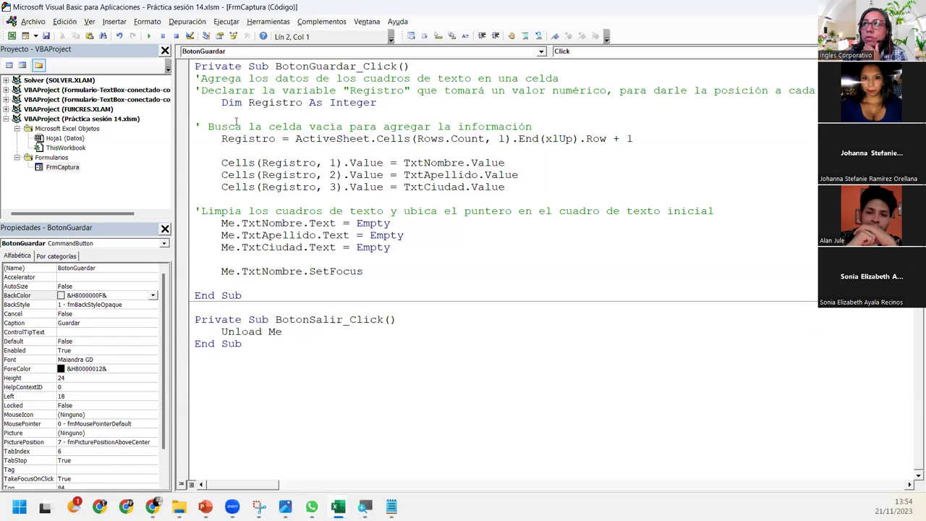
pyautogui.moveTo(196, 79)
pyautogui.mouseDown()
pyautogui.moveTo(362, 211)
pyautogui.moveTo(417, 283)
pyautogui.mouseUp()
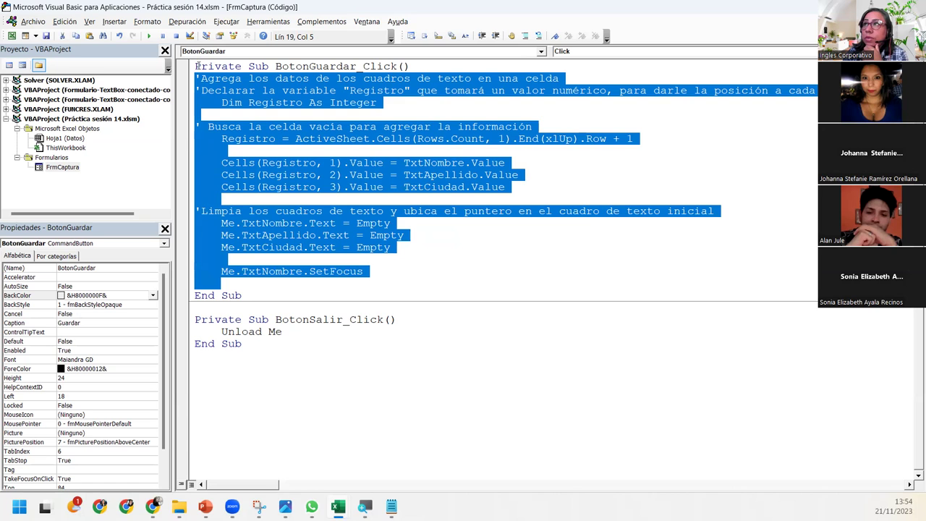
pyautogui.click(227, 284)
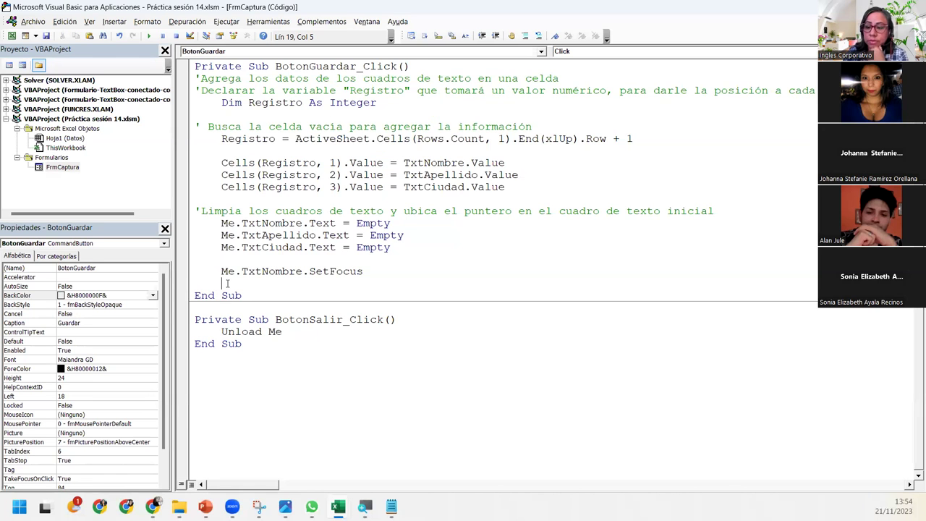
pyautogui.press('BackSpace')
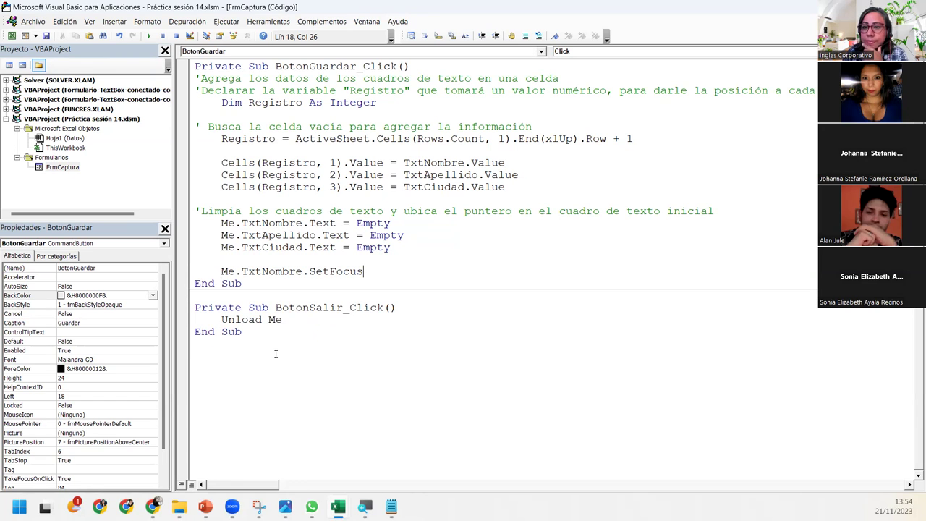
pyautogui.click(227, 377)
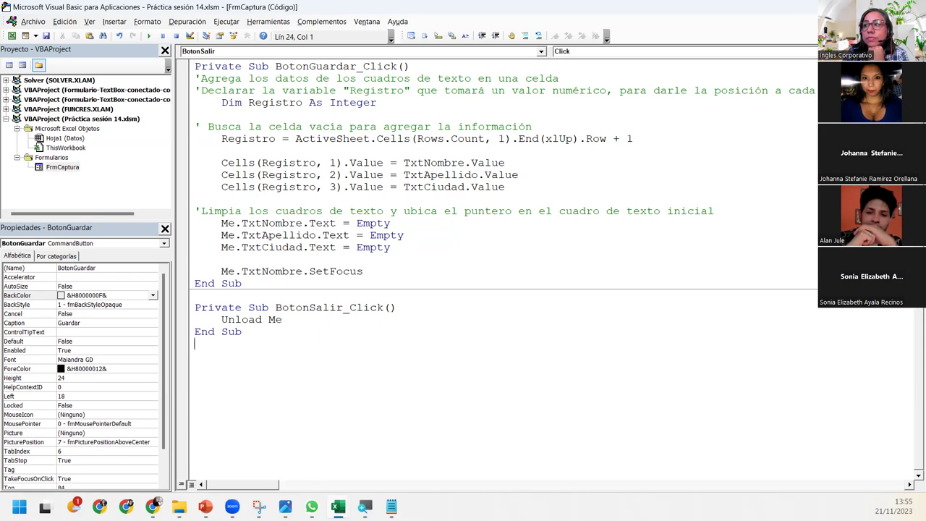
pyautogui.moveTo(337, 506)
pyautogui.click(296, 449)
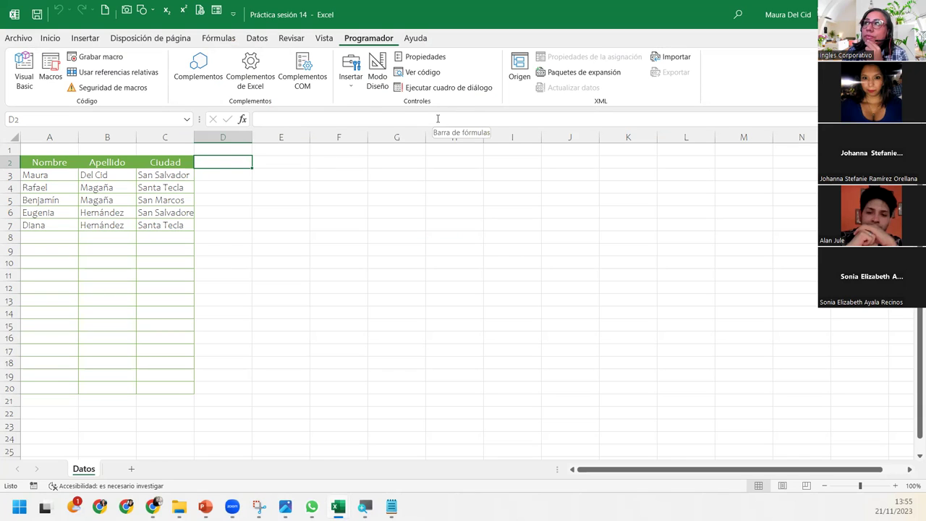
# Insert an ActiveX command button from Programador > Insertar and position it at cell D2.
pyautogui.click(354, 81)
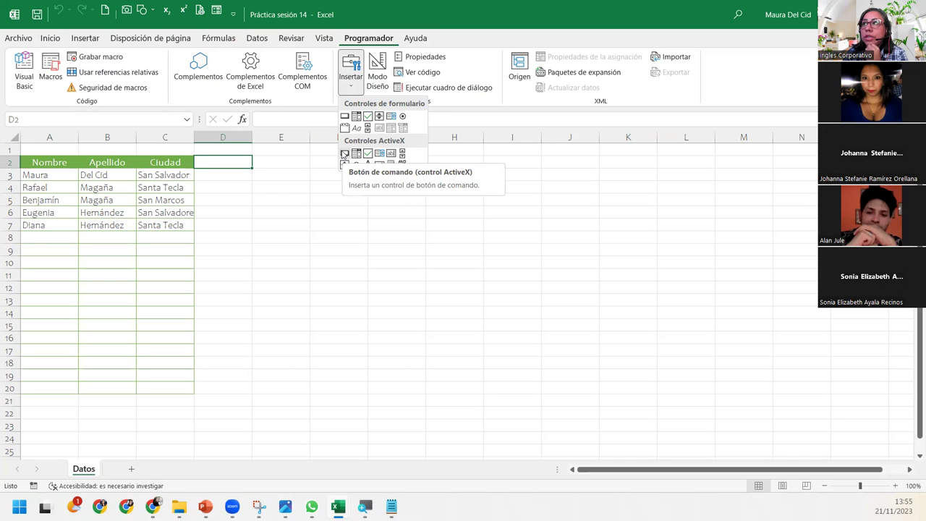
pyautogui.click(344, 155)
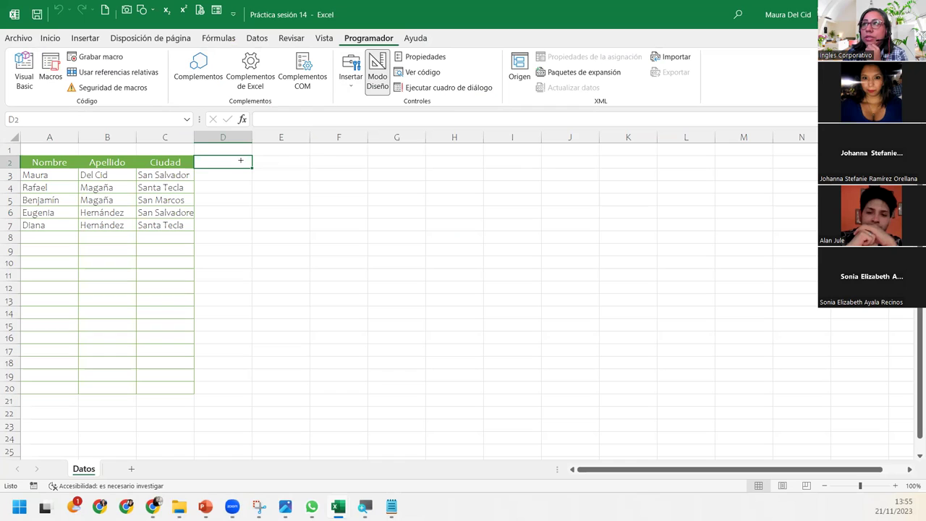
pyautogui.click(259, 161)
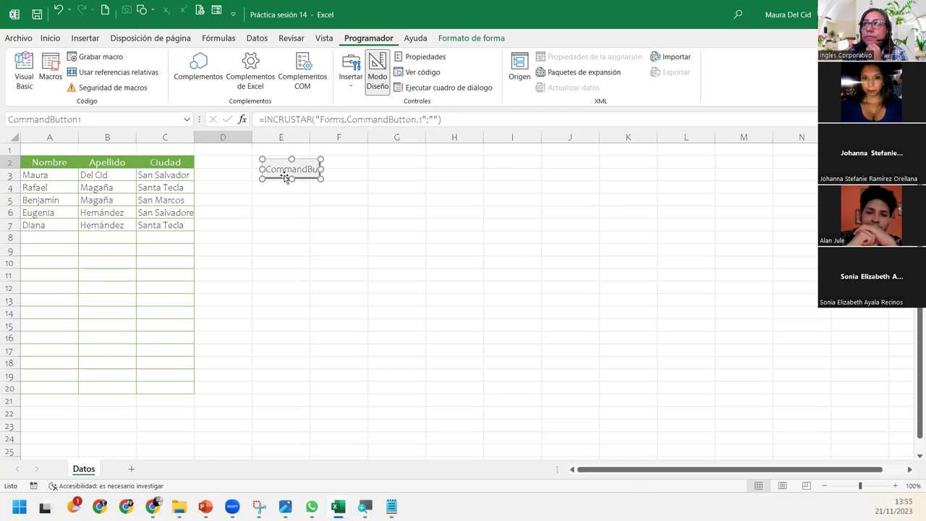
pyautogui.moveTo(277, 170)
pyautogui.mouseDown()
pyautogui.moveTo(237, 170)
pyautogui.moveTo(246, 169)
pyautogui.mouseUp()
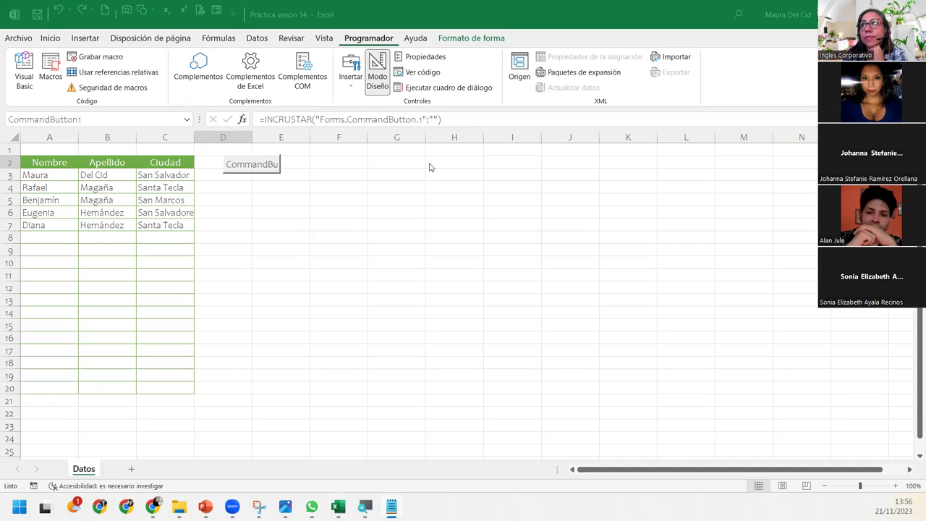
# Select CommandButton1 and bring up its context menu to edit the caption.
pyautogui.click(354, 85)
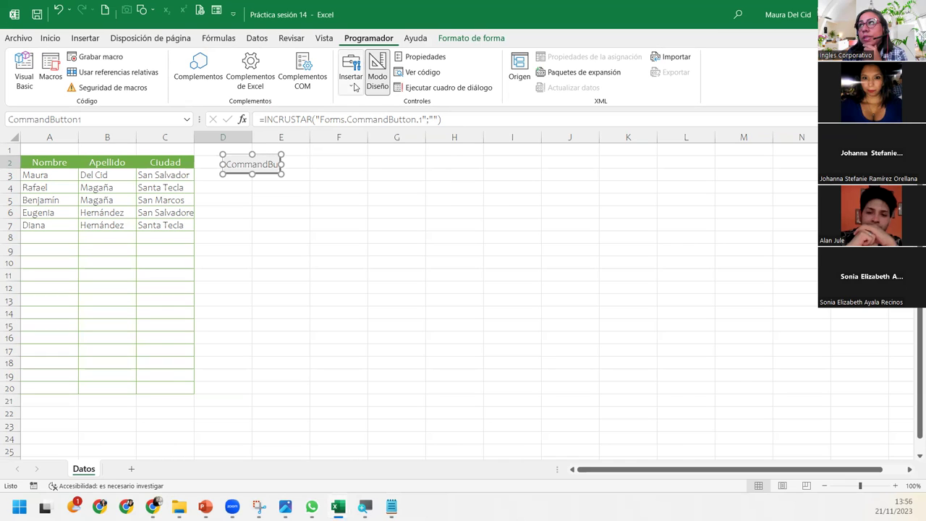
pyautogui.click(355, 85)
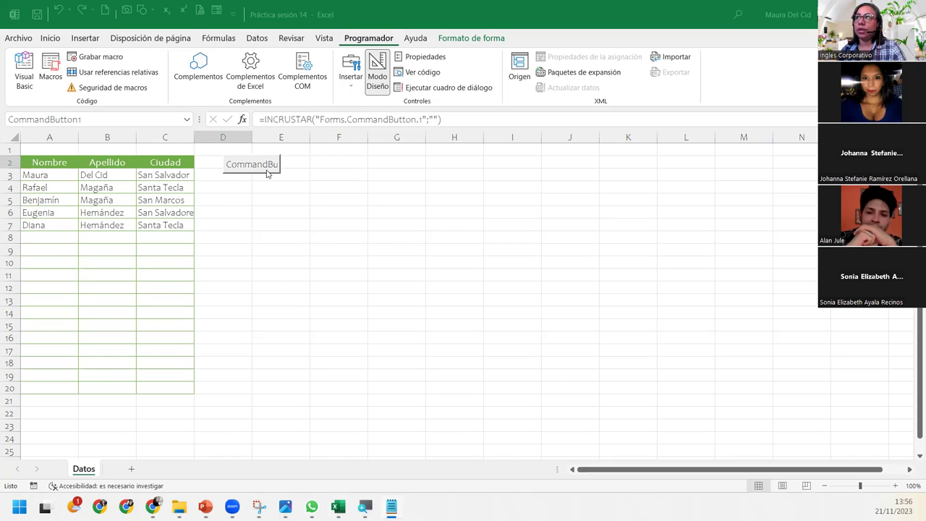
pyautogui.click(267, 172)
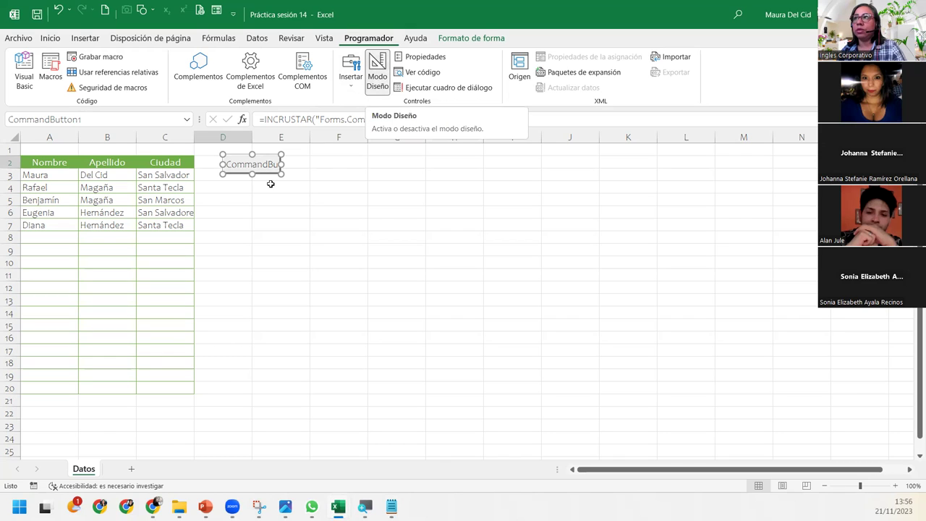
pyautogui.rightClick(262, 171)
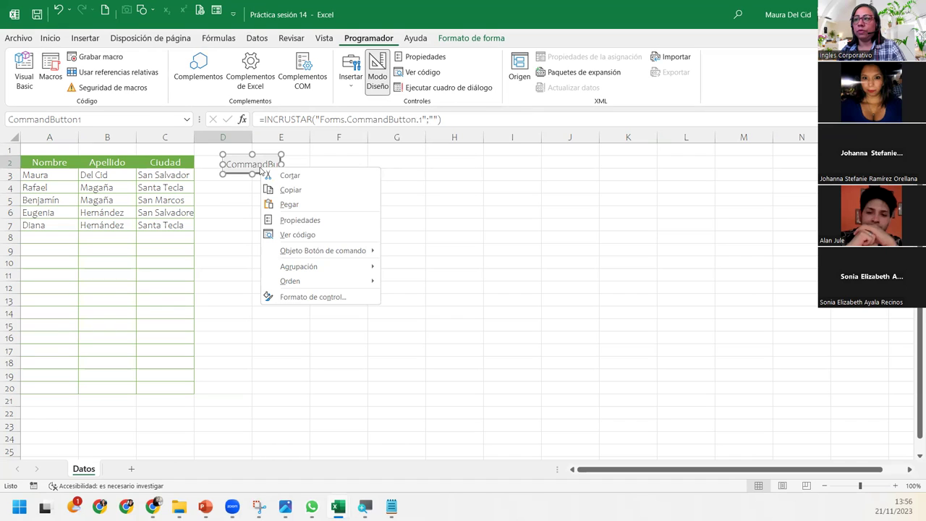
pyautogui.moveTo(335, 254)
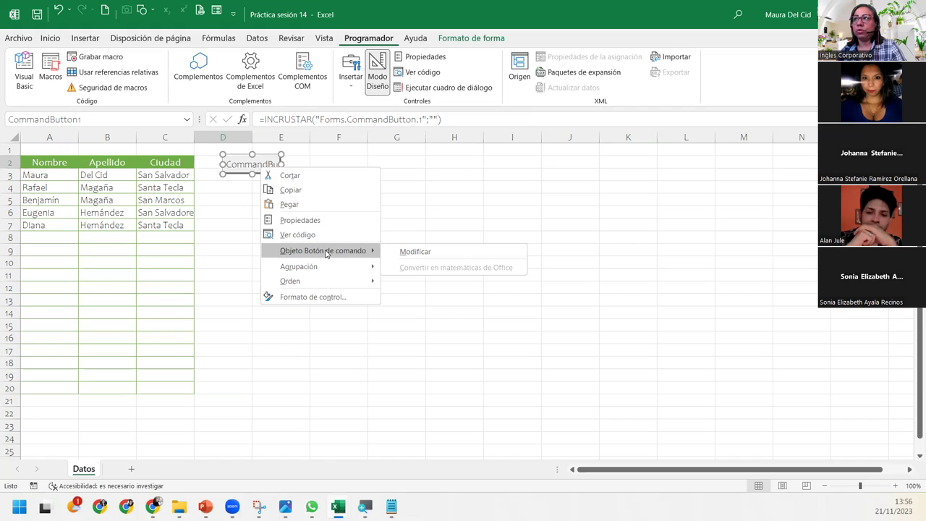
# Replace the button caption with 'Captura de Datos' and widen the button to fit it.
pyautogui.click(414, 251)
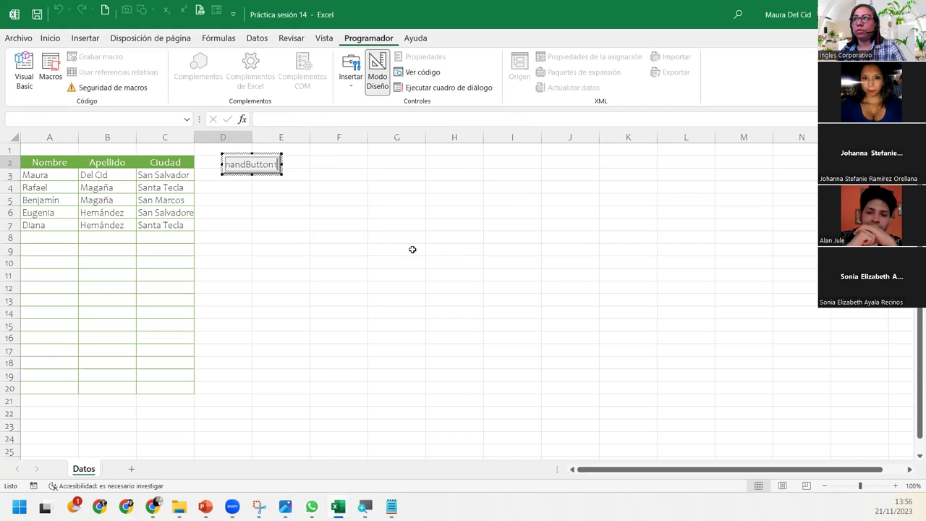
pyautogui.moveTo(276, 165); pyautogui.dragTo(224, 165)
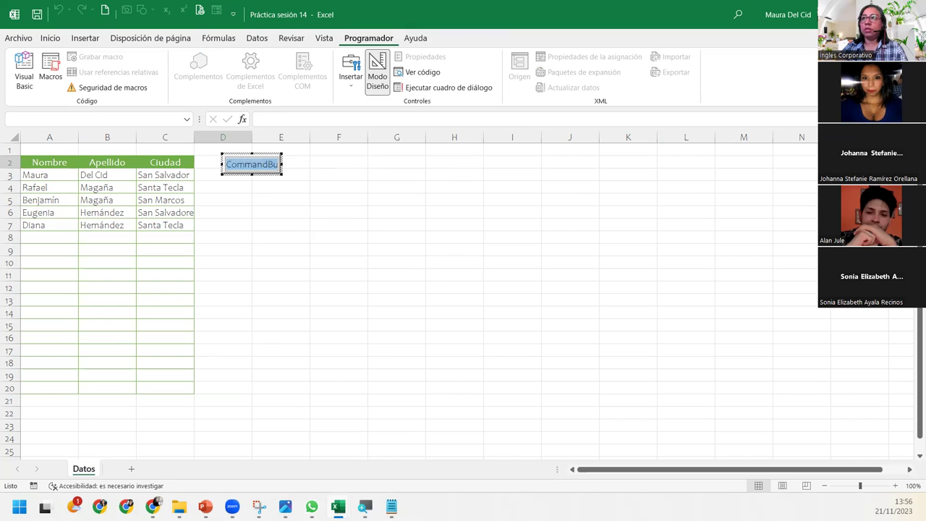
pyautogui.press('BackSpace')
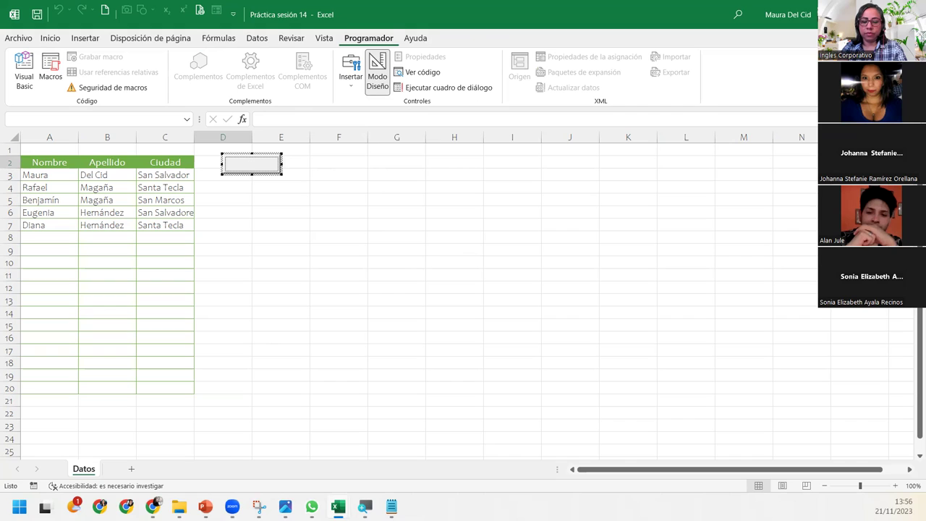
pyautogui.write('Cap')
pyautogui.write('tura de')
pyautogui.write('tos')
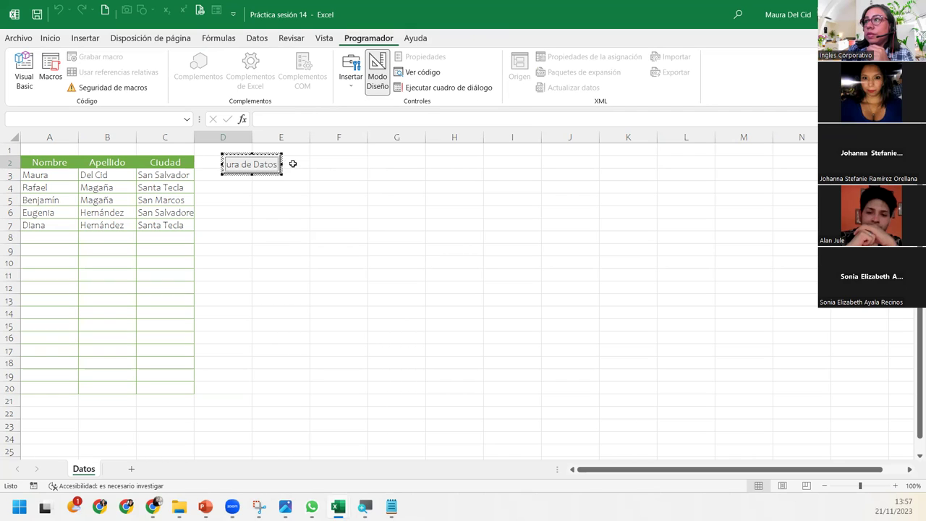
pyautogui.moveTo(283, 164); pyautogui.dragTo(298, 164)
pyautogui.click(282, 200)
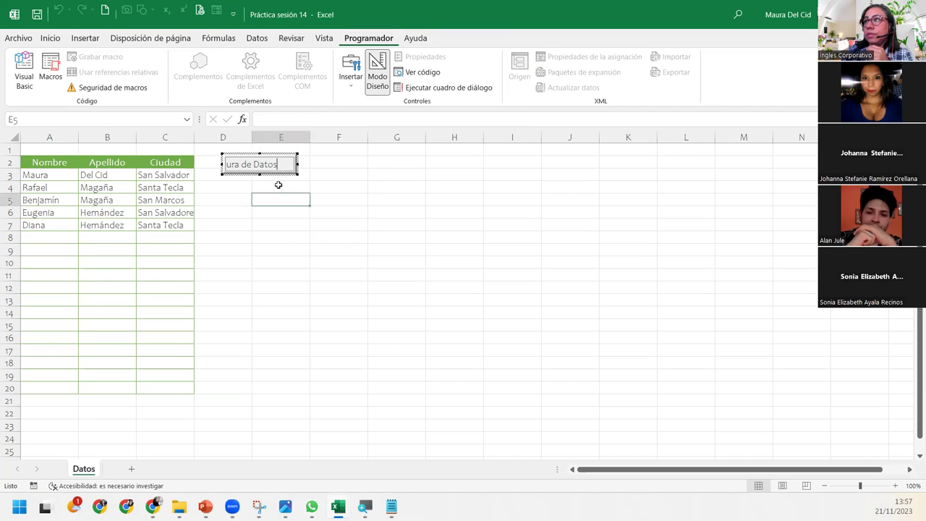
# Open the button's click code briefly, then come back to the Excel workbook.
pyautogui.click(262, 168)
pyautogui.doubleClick(262, 166)
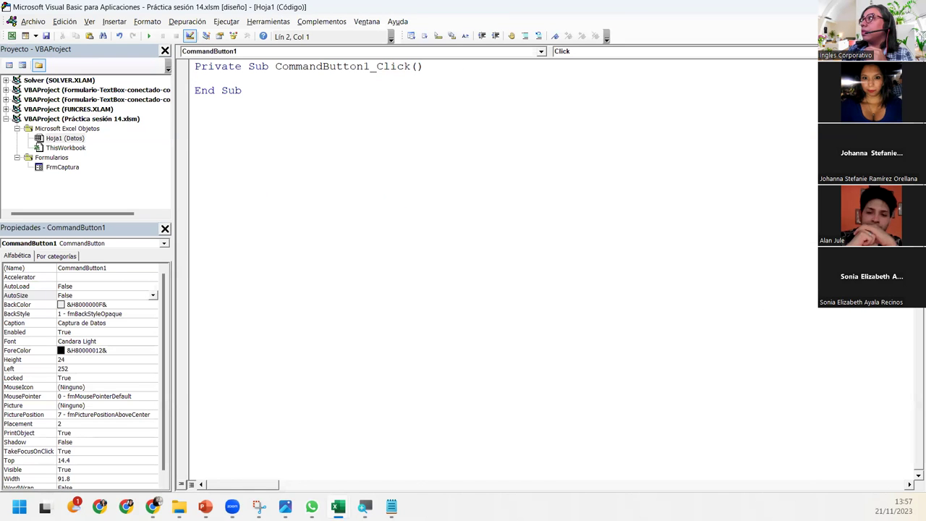
pyautogui.moveTo(337, 506)
pyautogui.click(311, 469)
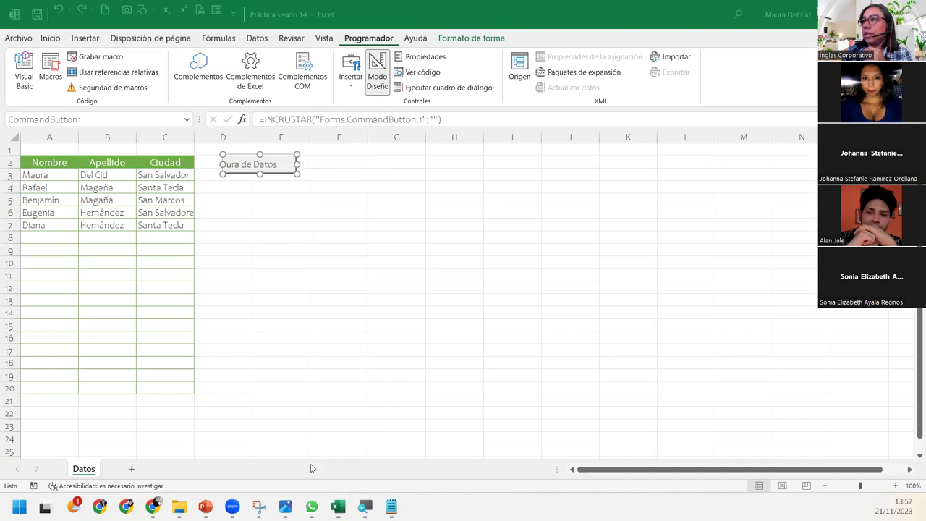
# Re-enter caption editing to inspect the 'Captura de Datos' text, leaving it unchanged.
pyautogui.rightClick(246, 168)
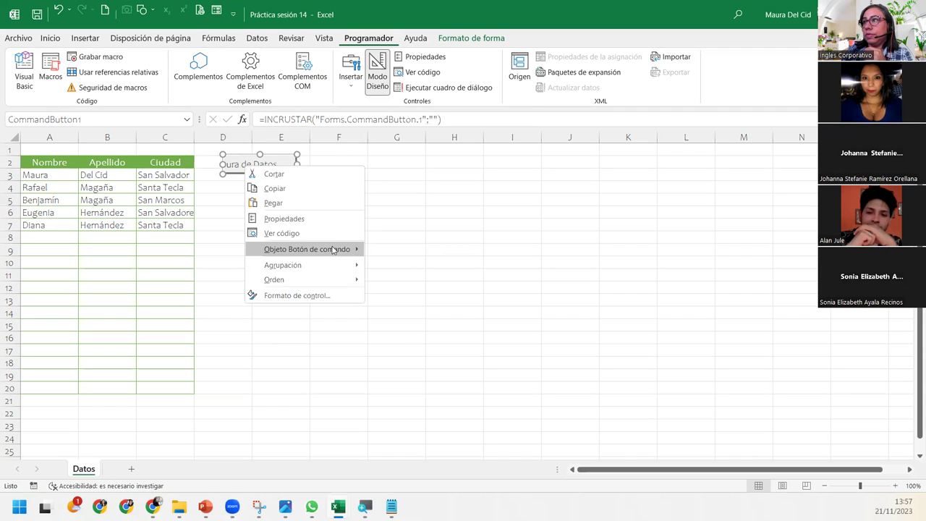
pyautogui.moveTo(313, 250)
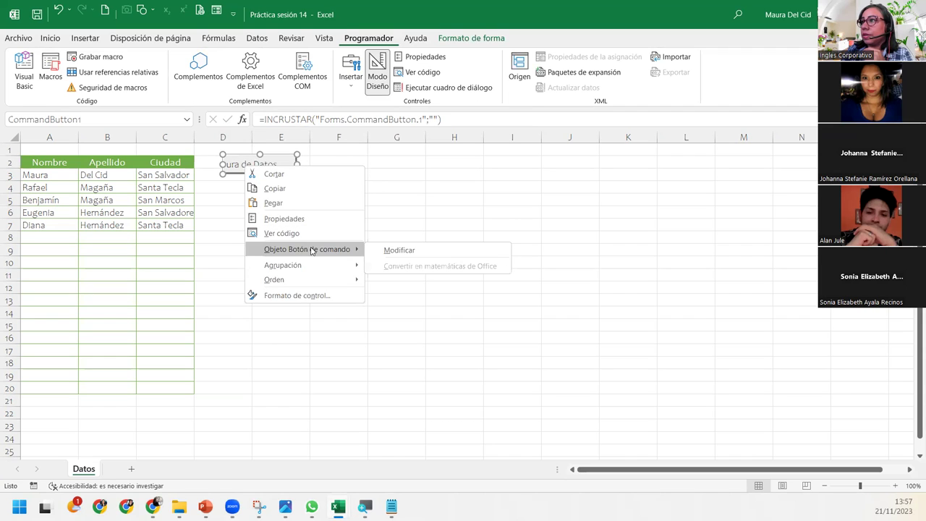
pyautogui.click(399, 250)
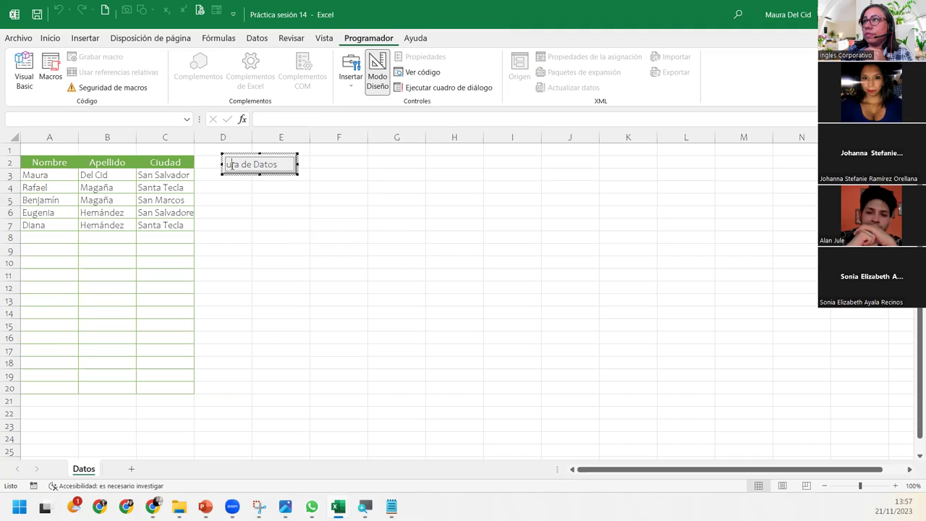
pyautogui.click(47, 41)
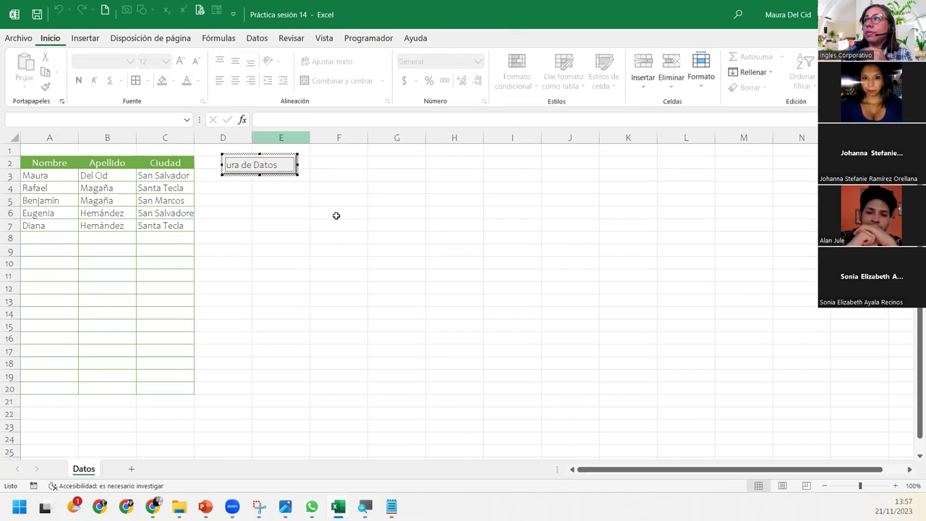
pyautogui.click(377, 41)
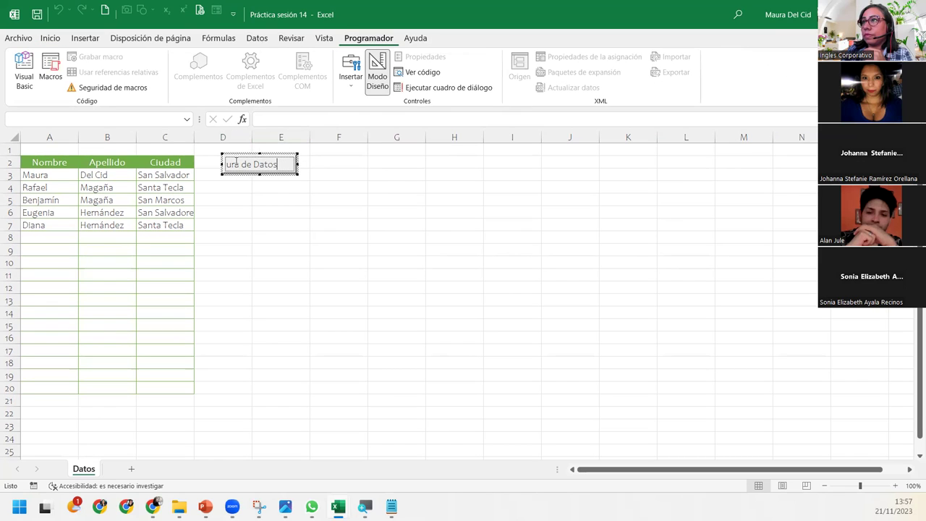
pyautogui.moveTo(237, 163); pyautogui.dragTo(217, 162)
pyautogui.click(244, 164)
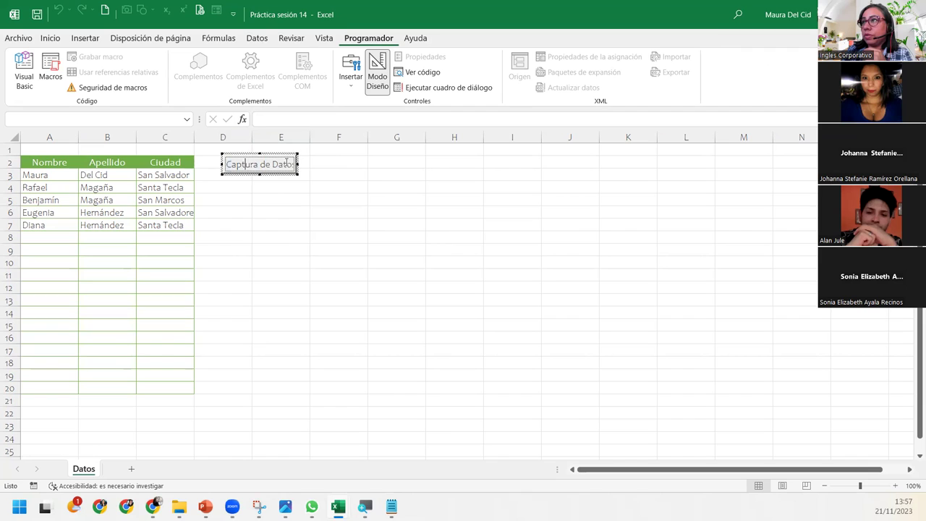
pyautogui.click(302, 164)
pyautogui.click(291, 165)
# Widen the Captura de Datos button slightly and nudge it left beside the table.
pyautogui.moveTo(303, 165); pyautogui.dragTo(308, 164)
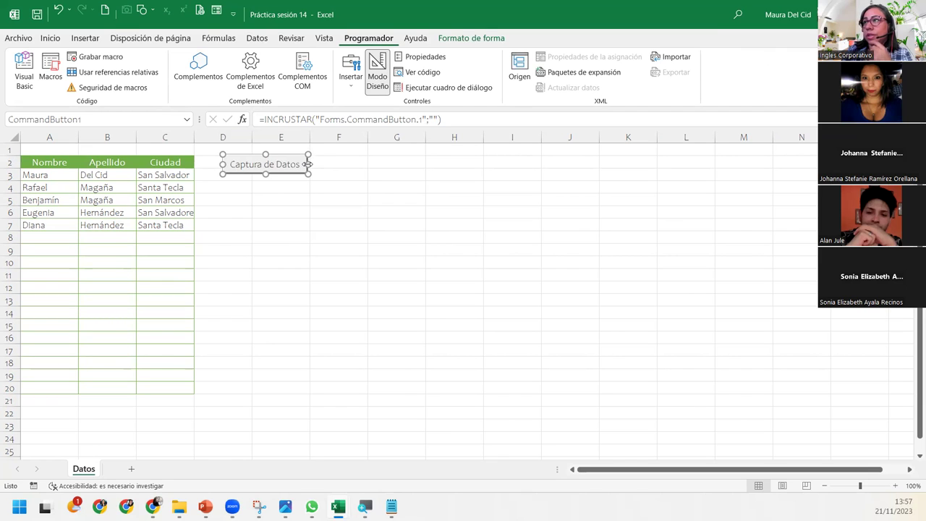
pyautogui.moveTo(286, 174); pyautogui.dragTo(275, 175)
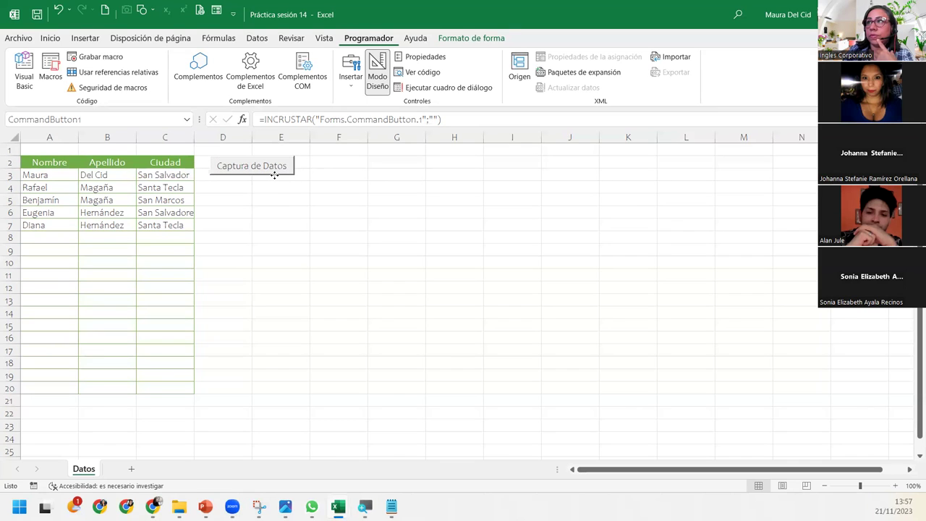
pyautogui.moveTo(275, 174); pyautogui.dragTo(276, 174)
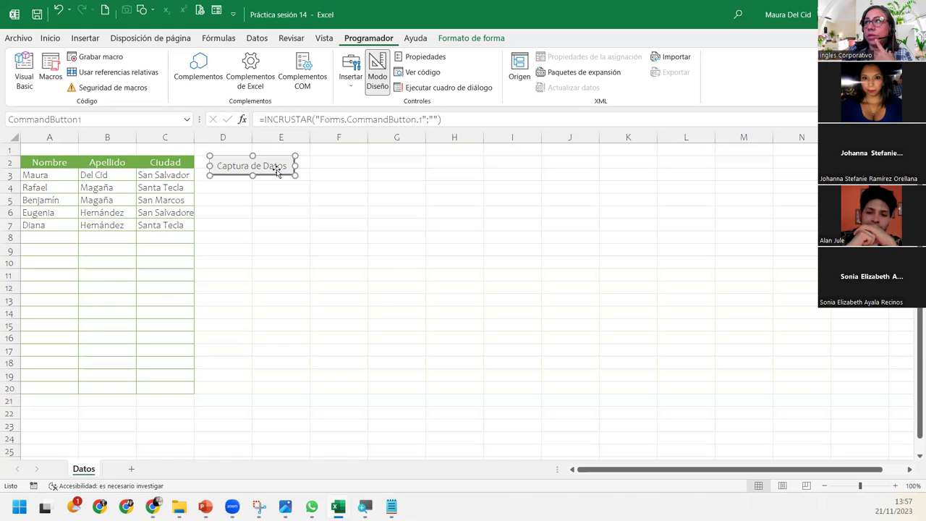
pyautogui.rightClick(277, 172)
pyautogui.moveTo(348, 257)
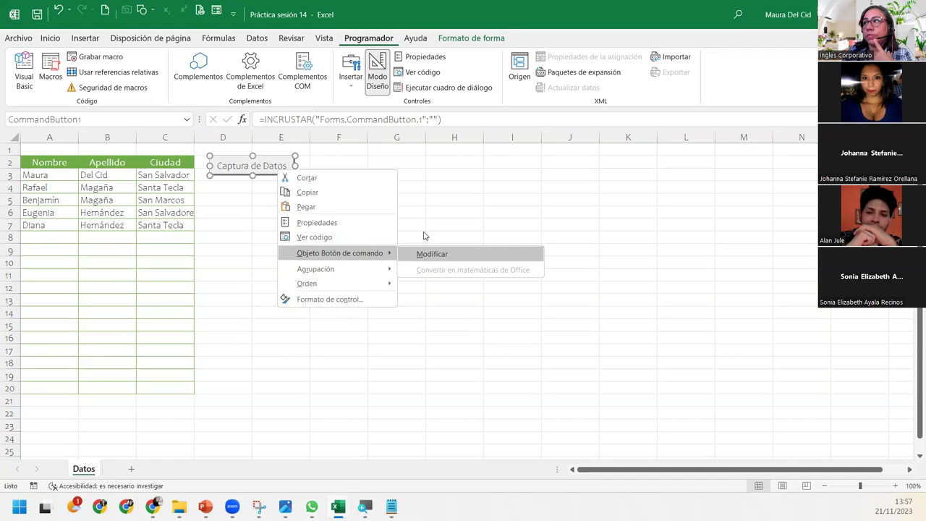
pyautogui.click(255, 166)
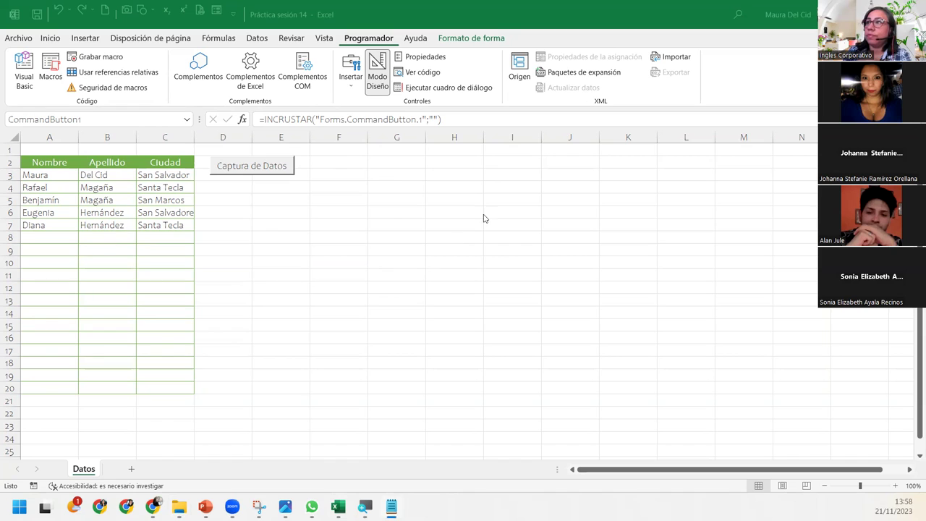
pyautogui.click(273, 165)
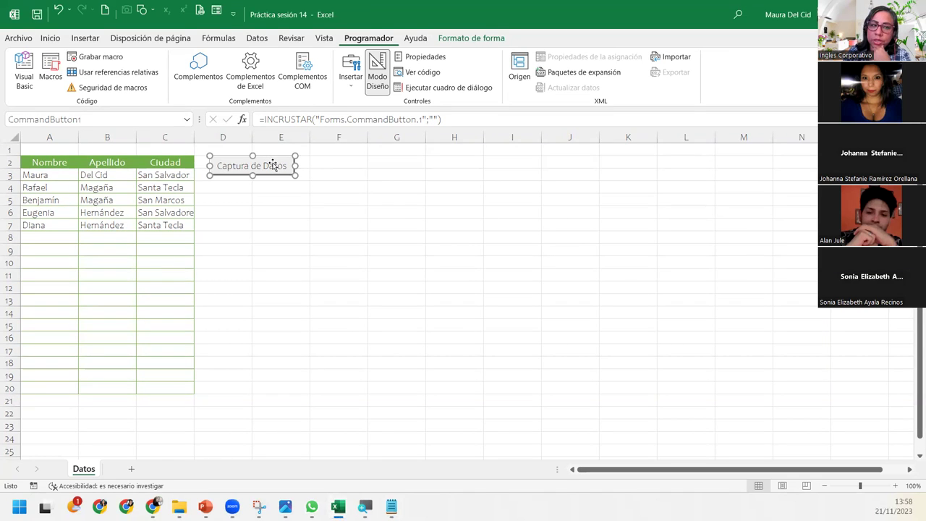
# Write FrmCaptura.Show inside CommandButton1_Click and remove the extra blank line.
pyautogui.doubleClick(274, 165)
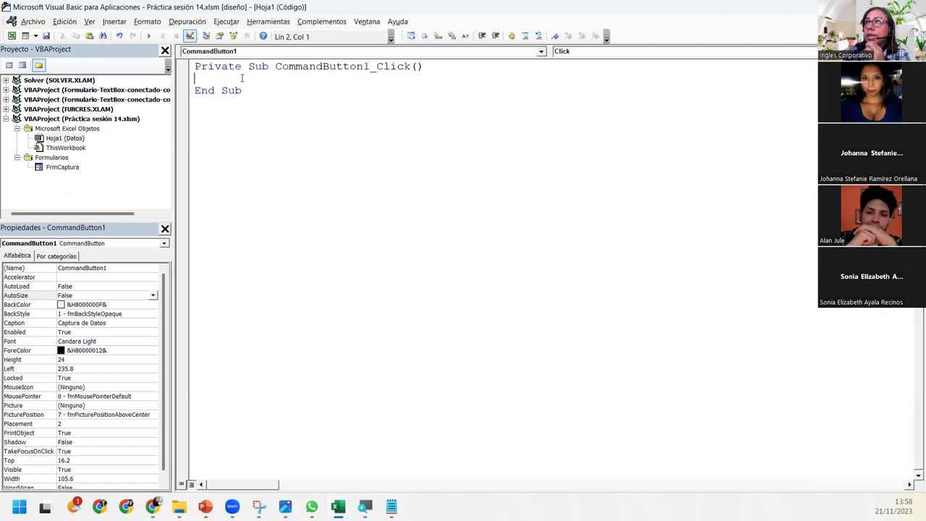
pyautogui.press('Tab')
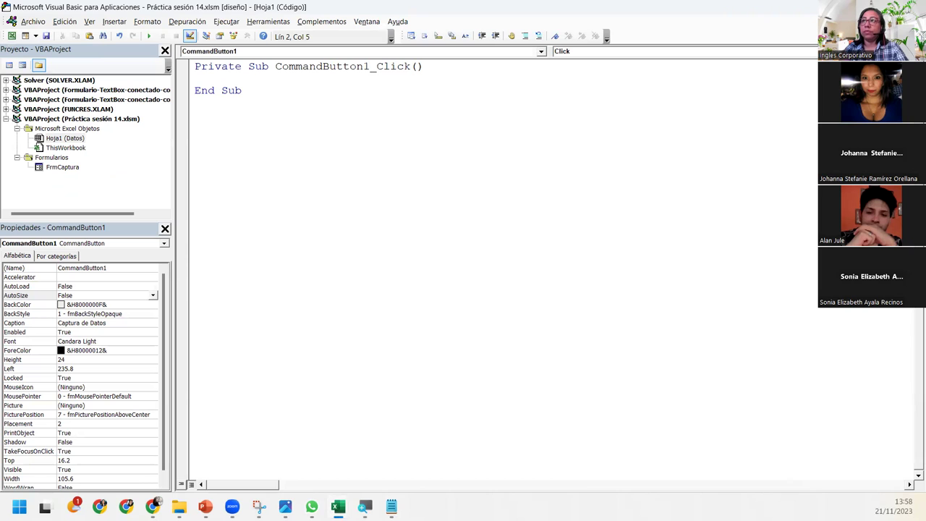
pyautogui.write('f')
pyautogui.hotkey('ctrl', 'space')
pyautogui.write('rm')
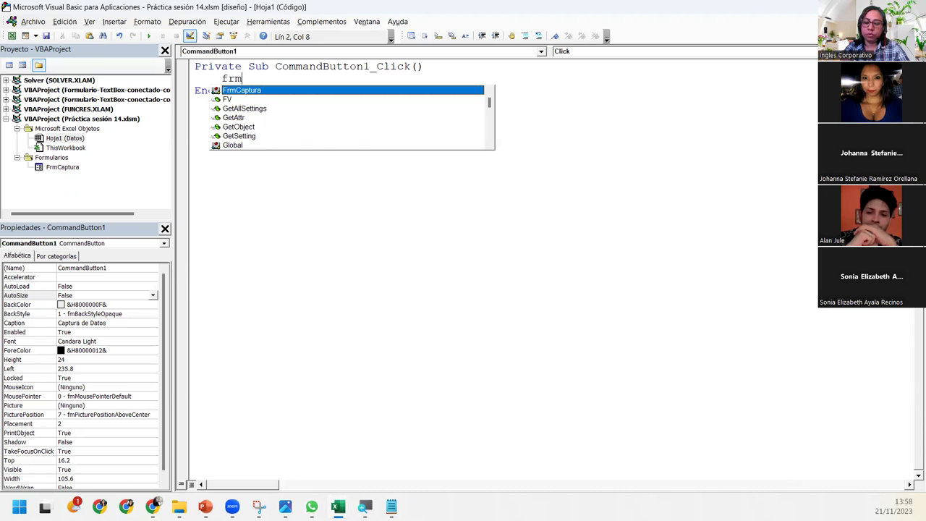
pyautogui.write('Captura.show')
pyautogui.press('Return')
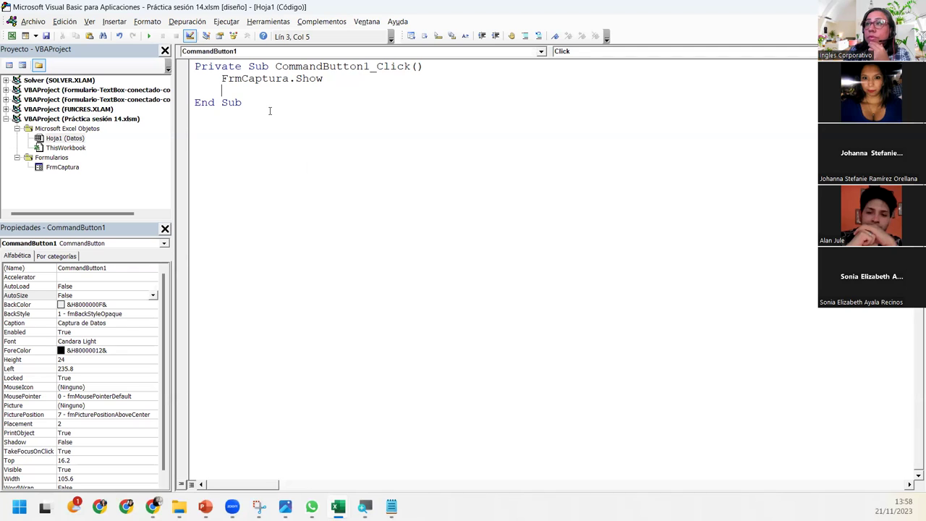
pyautogui.press('BackSpace')
pyautogui.press('BackSpace')
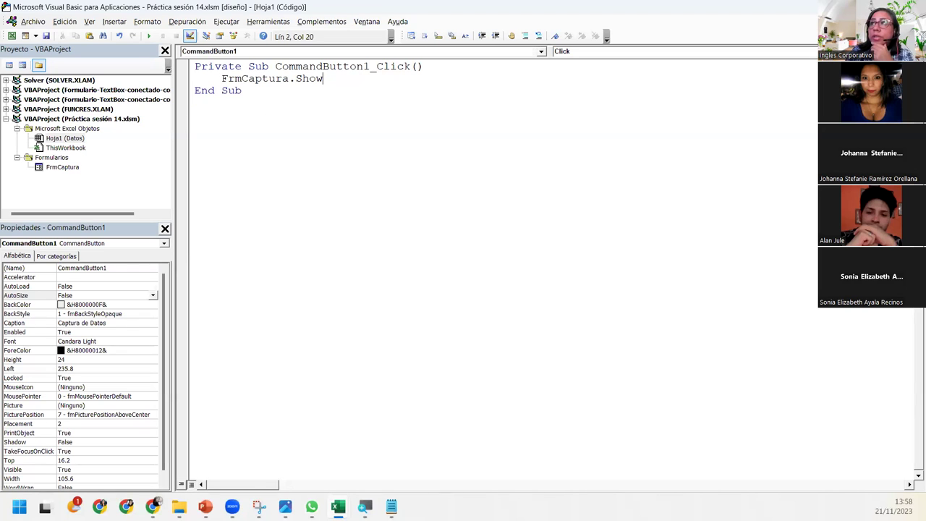
pyautogui.moveTo(214, 78); pyautogui.dragTo(354, 82)
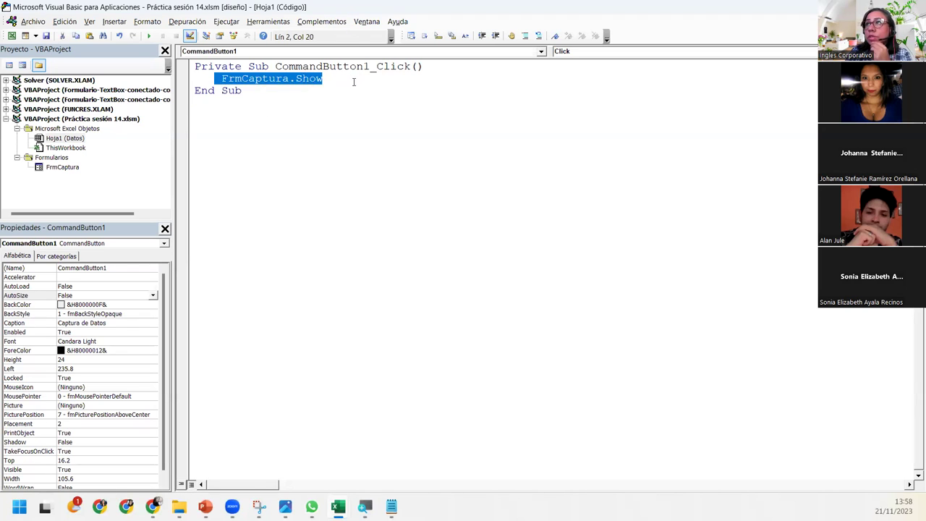
pyautogui.click(354, 82)
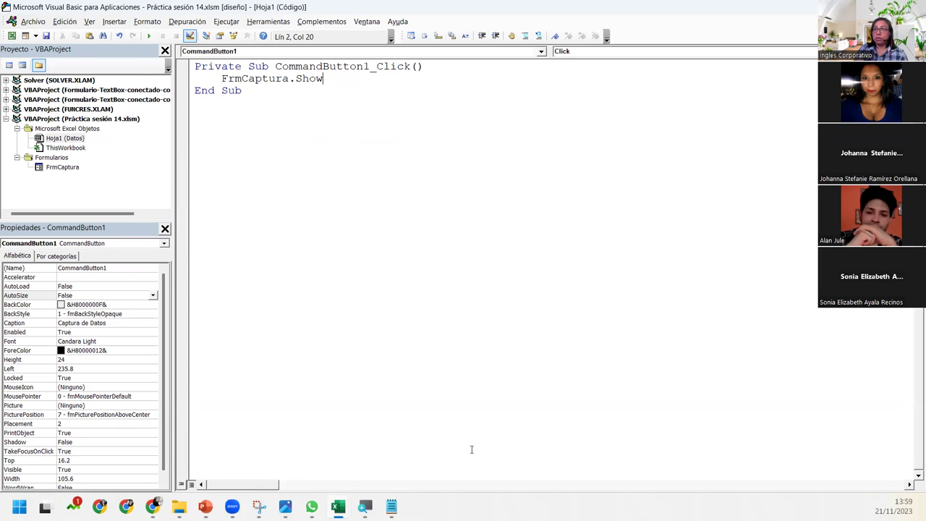
# Turn off design mode, test the button's form, close it and dismiss two Memoria insuficiente errors.
pyautogui.moveTo(338, 507)
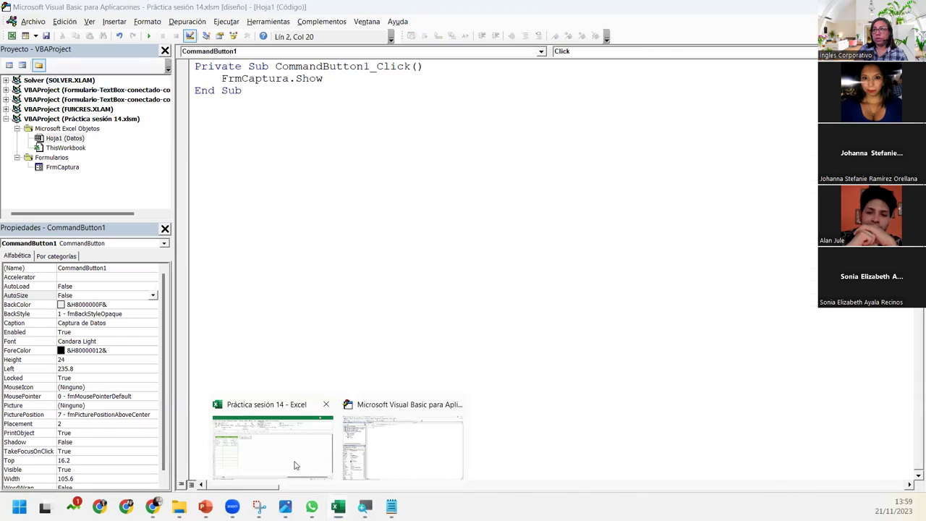
pyautogui.click(297, 465)
pyautogui.click(377, 72)
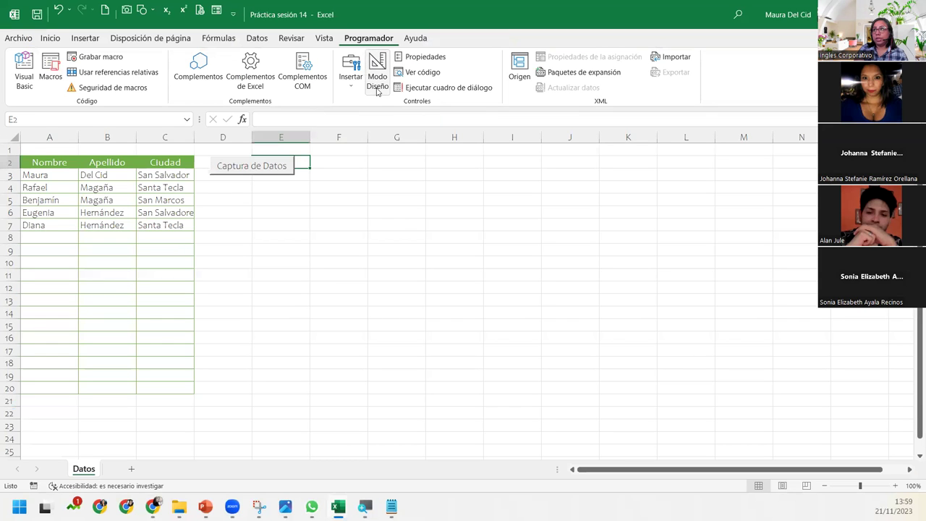
pyautogui.click(235, 171)
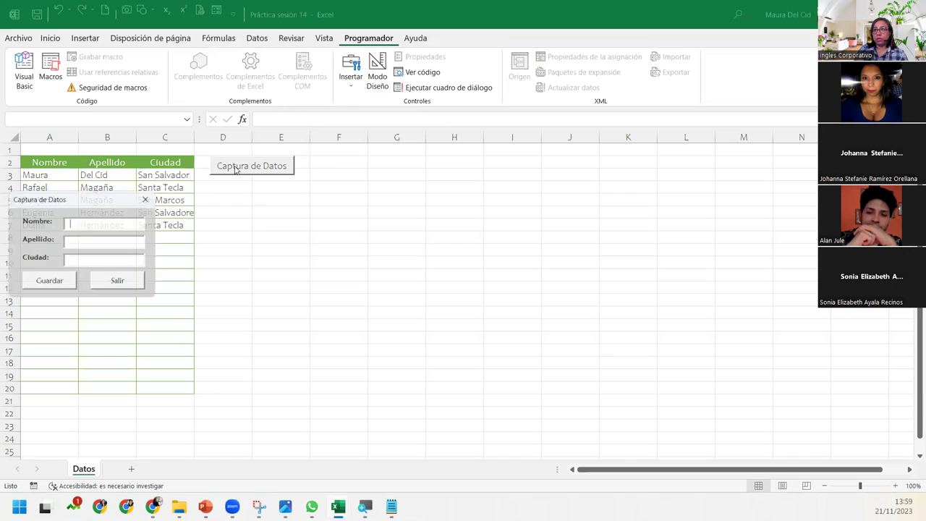
pyautogui.moveTo(116, 206); pyautogui.dragTo(304, 201)
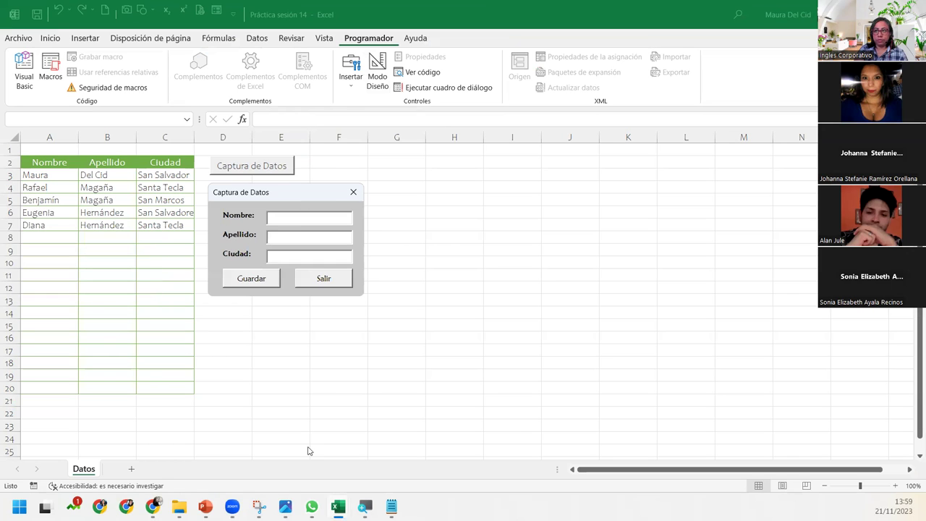
pyautogui.click(354, 192)
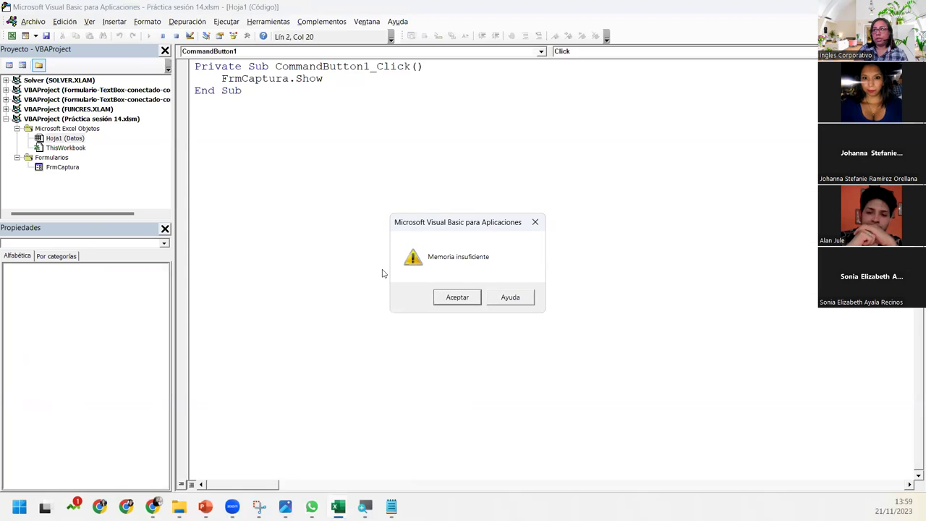
pyautogui.click(458, 297)
pyautogui.click(457, 297)
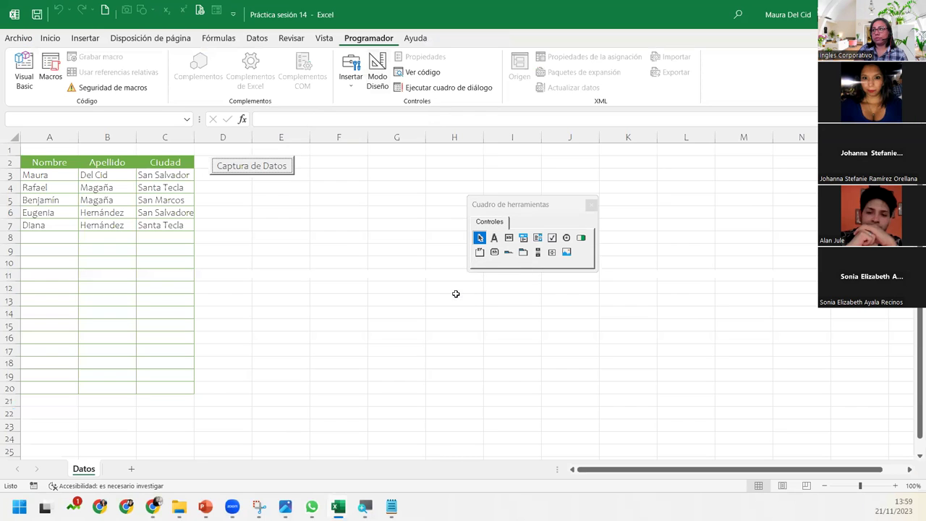
# Toggle Modo Diseño on and off again, then run Captura de Datos to open the form.
pyautogui.click(226, 202)
pyautogui.click(381, 79)
pyautogui.click(261, 169)
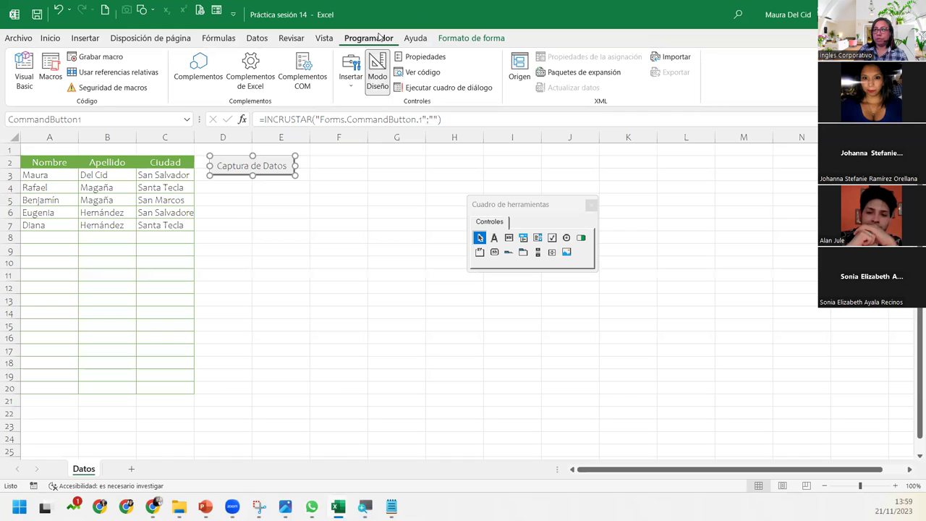
pyautogui.click(377, 81)
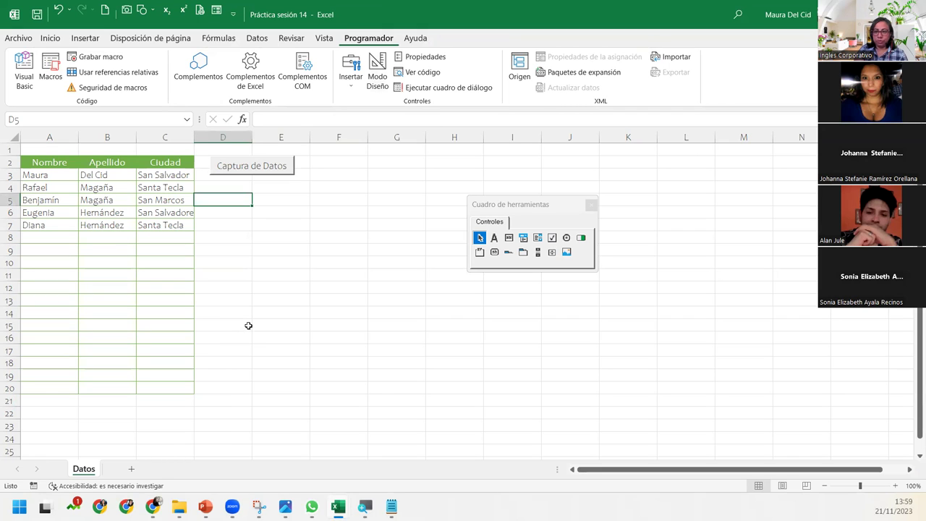
pyautogui.click(251, 166)
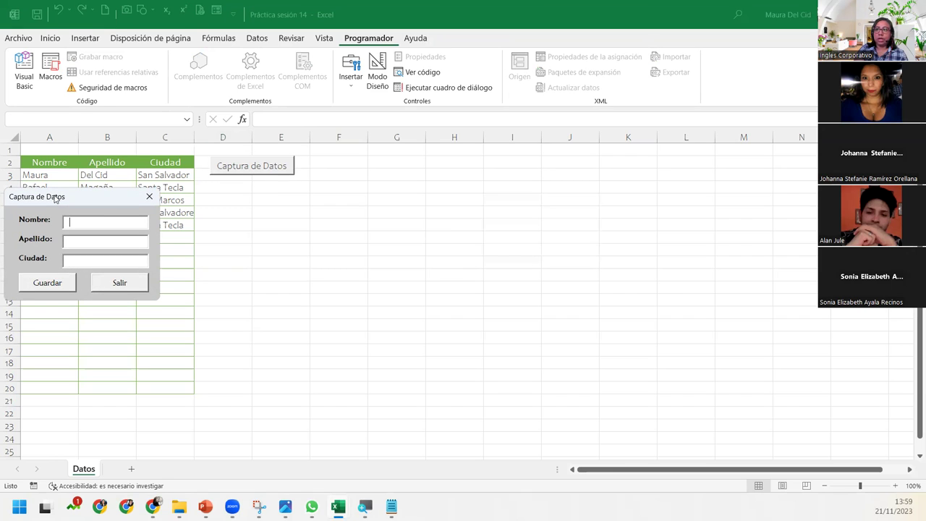
# Enter a first name, a surname and the city Santa Tecla, and save them as a new row.
pyautogui.moveTo(54, 199); pyautogui.dragTo(259, 195)
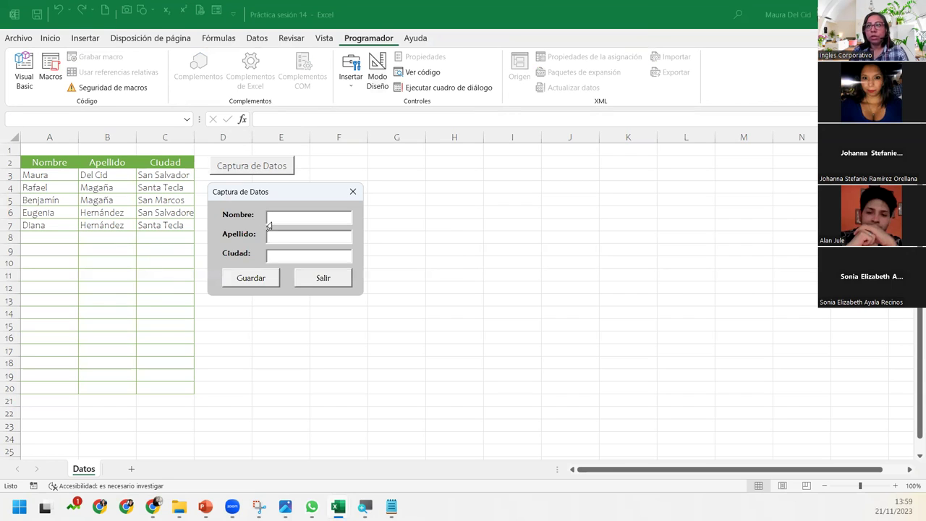
pyautogui.write('Carolina')
pyautogui.press('Tab')
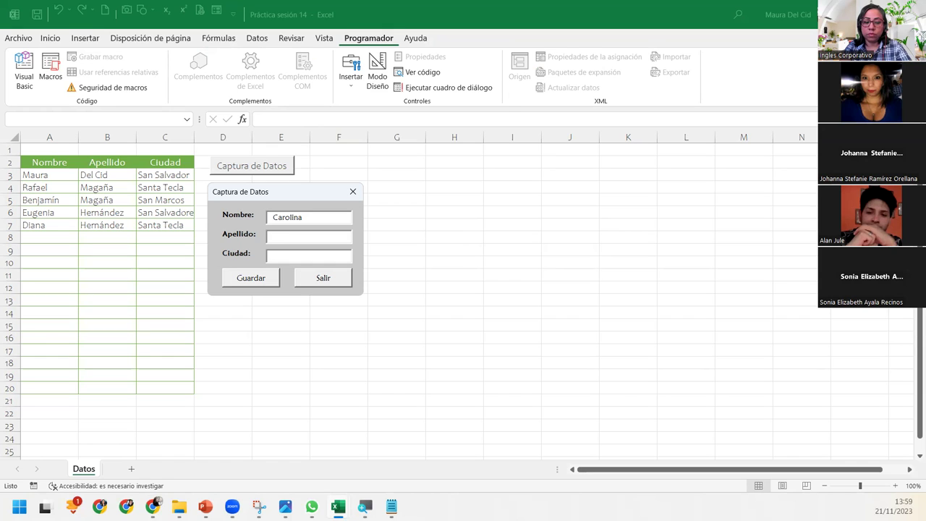
pyautogui.write('Del Cid')
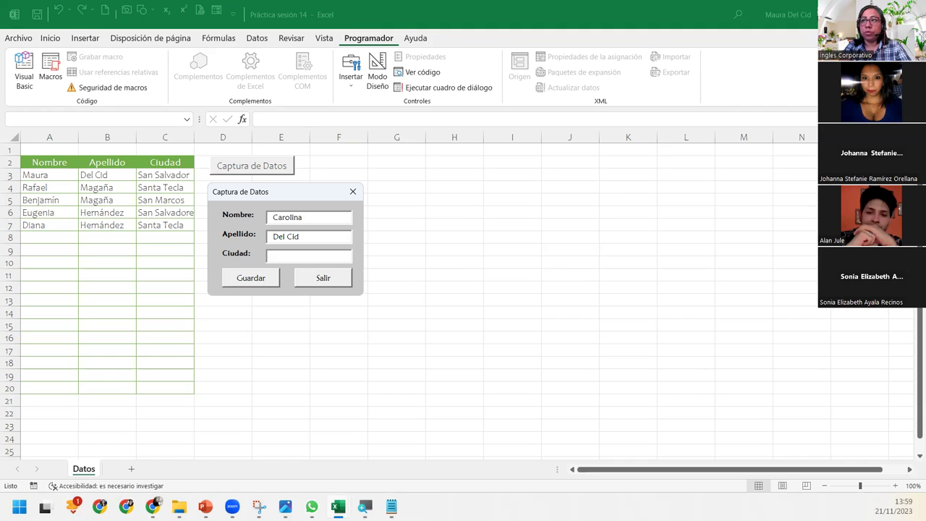
pyautogui.write('Santa Tecla')
pyautogui.press('Tab')
pyautogui.press('Return')
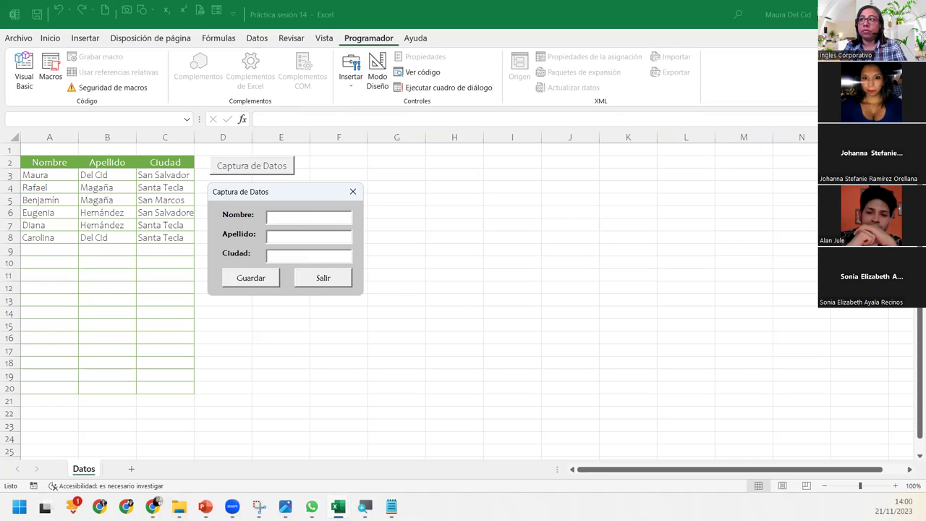
pyautogui.press('Tab')
pyautogui.press('Tab')
pyautogui.press('Tab')
pyautogui.click(268, 217)
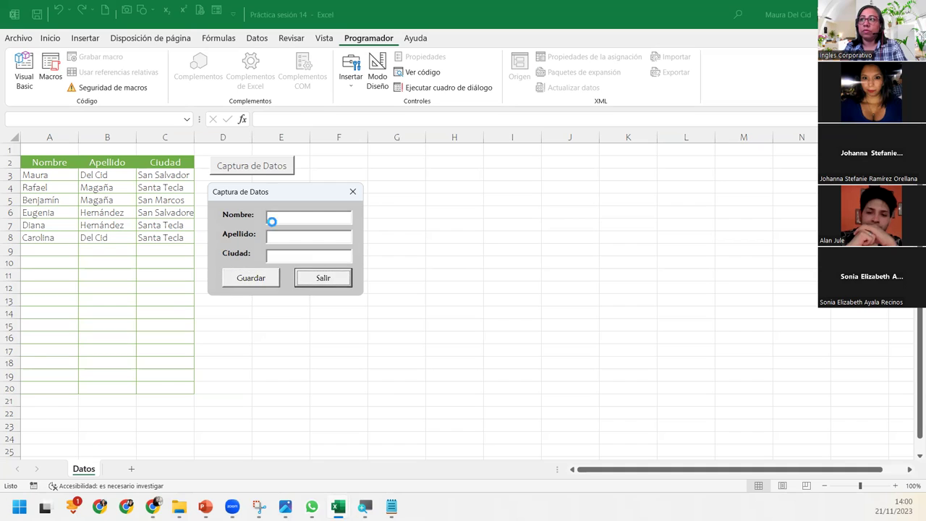
pyautogui.press('ctrl+Break')
pyautogui.press('Return')
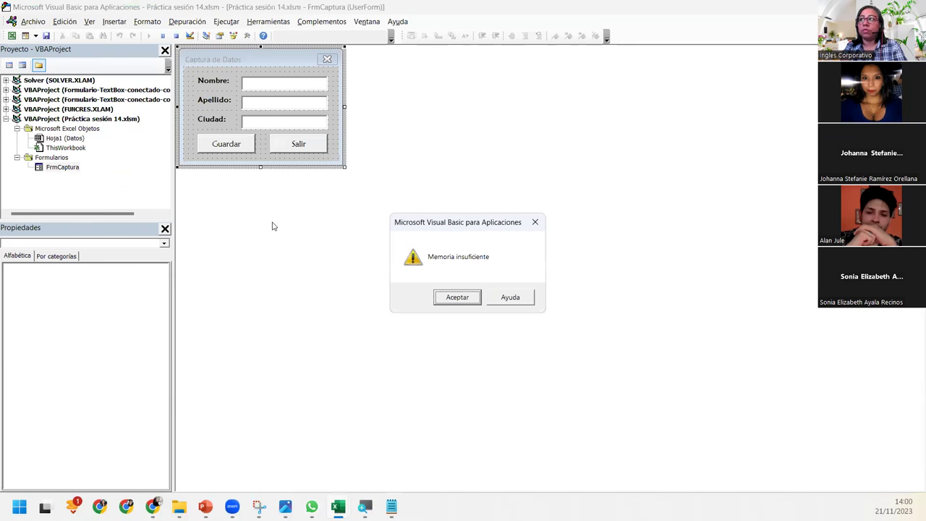
# Dismiss the remaining memory error and select cell A9 below the new record.
pyautogui.press('Return')
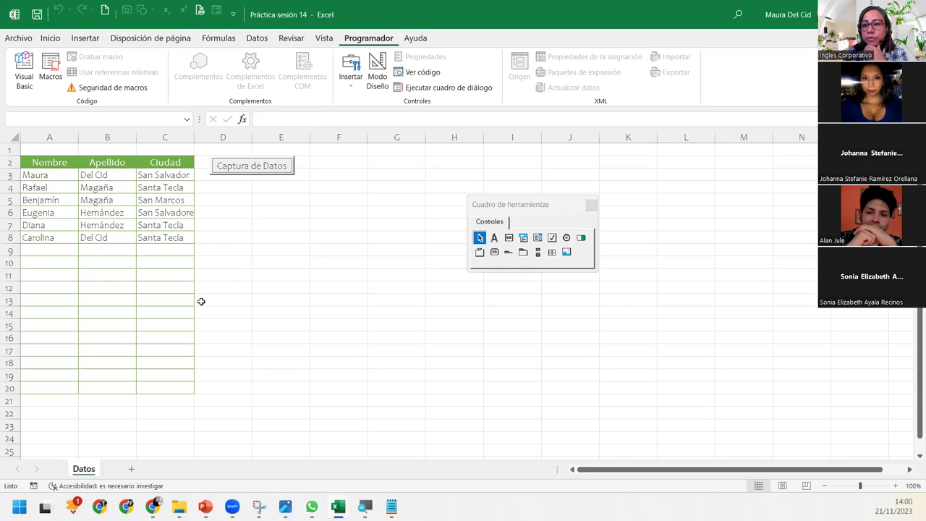
pyautogui.click(95, 270)
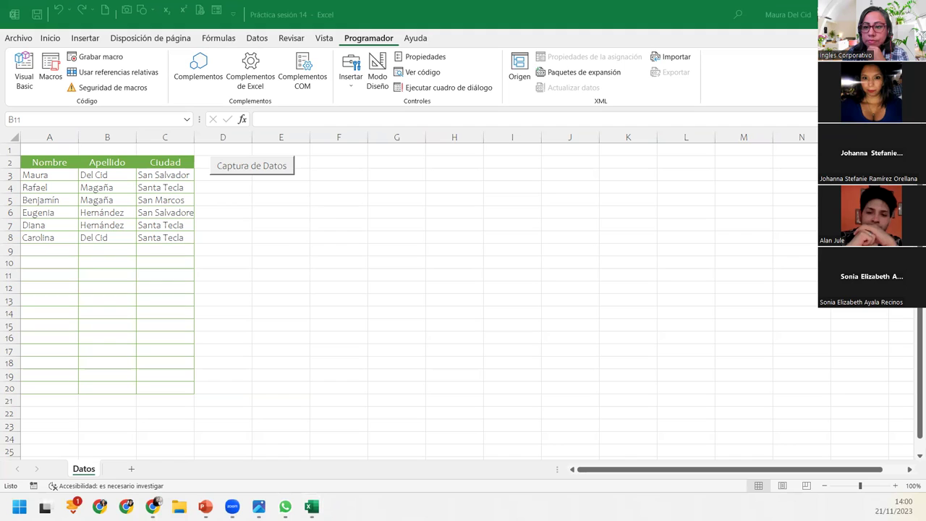
pyautogui.click(55, 248)
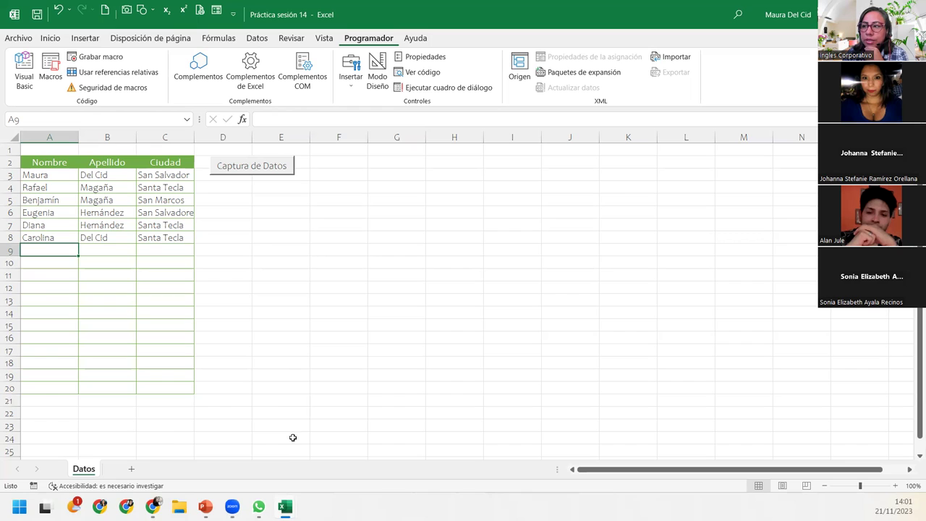
# Open the Captura de Datos button's code to show CommandButton1_Click calling FrmCaptura.Show.
pyautogui.moveTo(285, 507)
pyautogui.click(329, 433)
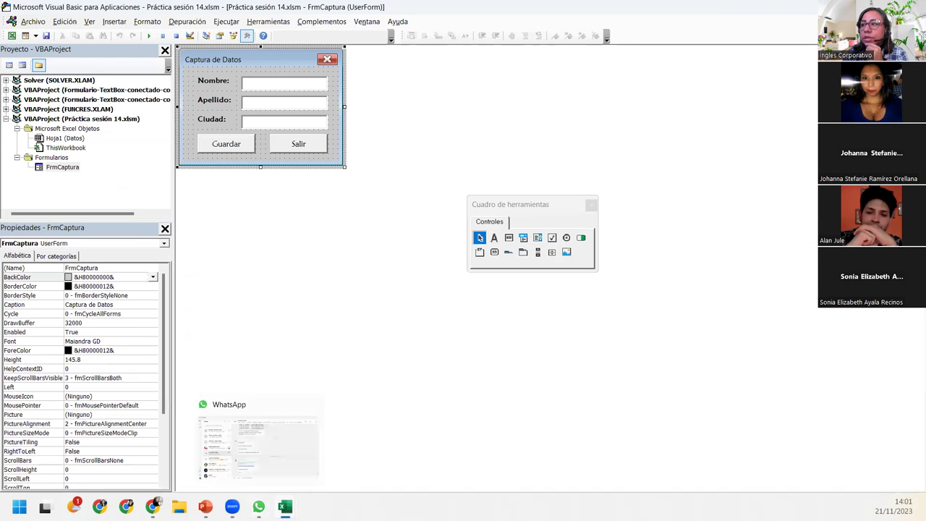
pyautogui.moveTo(285, 507)
pyautogui.click(256, 459)
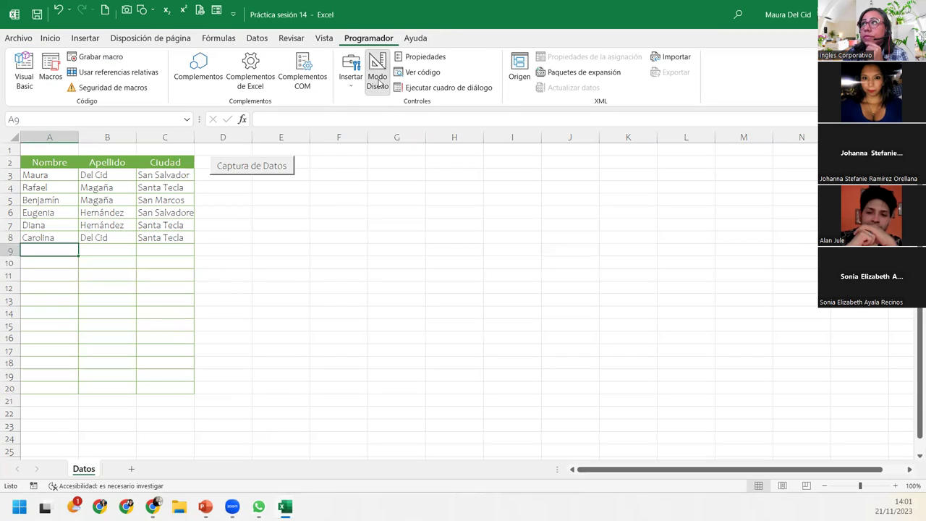
pyautogui.doubleClick(257, 169)
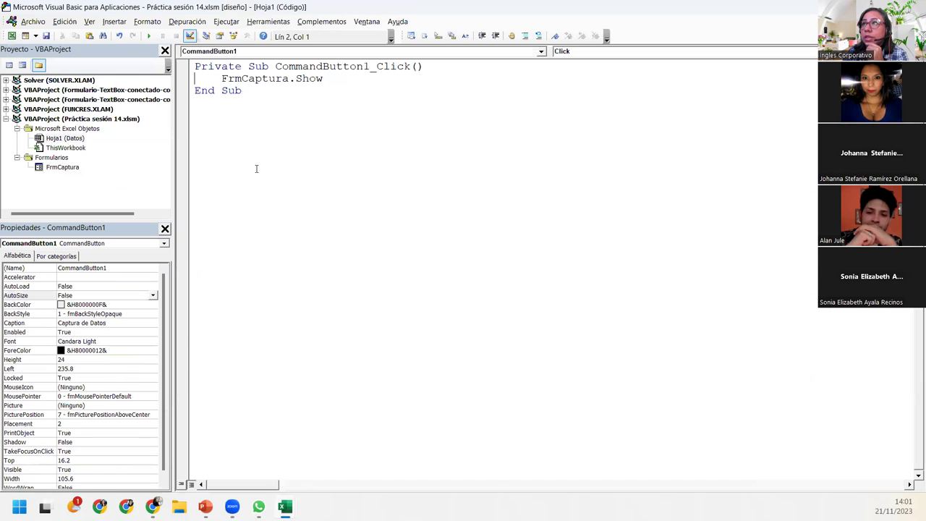
pyautogui.moveTo(222, 64); pyautogui.dragTo(447, 61)
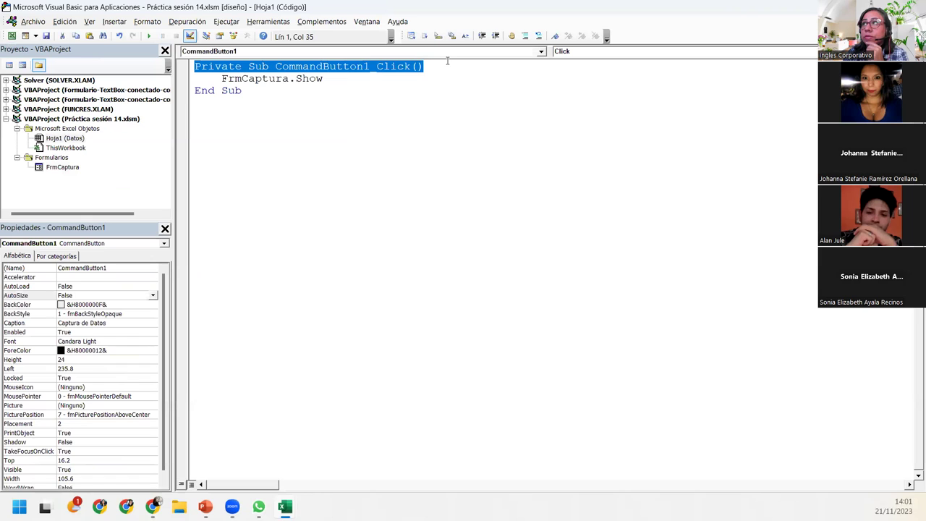
pyautogui.moveTo(327, 78); pyautogui.dragTo(202, 71)
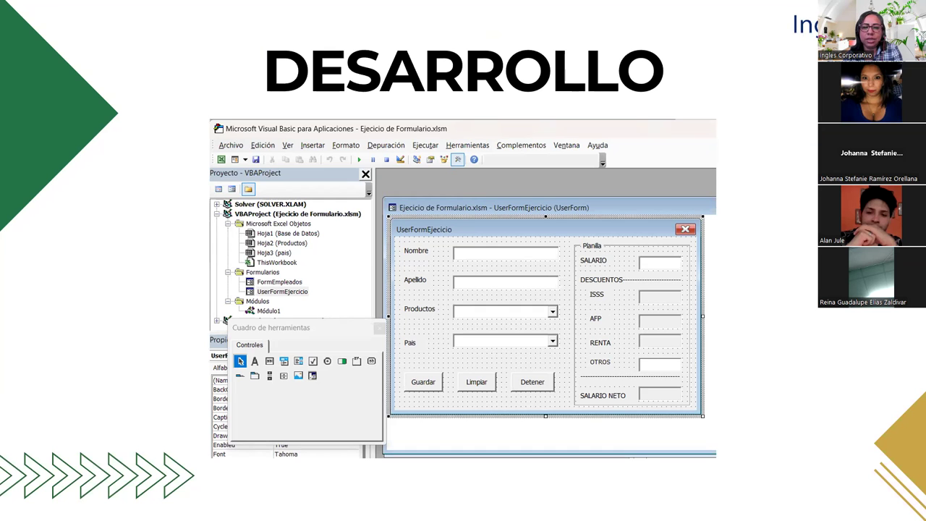
pyautogui.hotkey('alt', 'Tab')
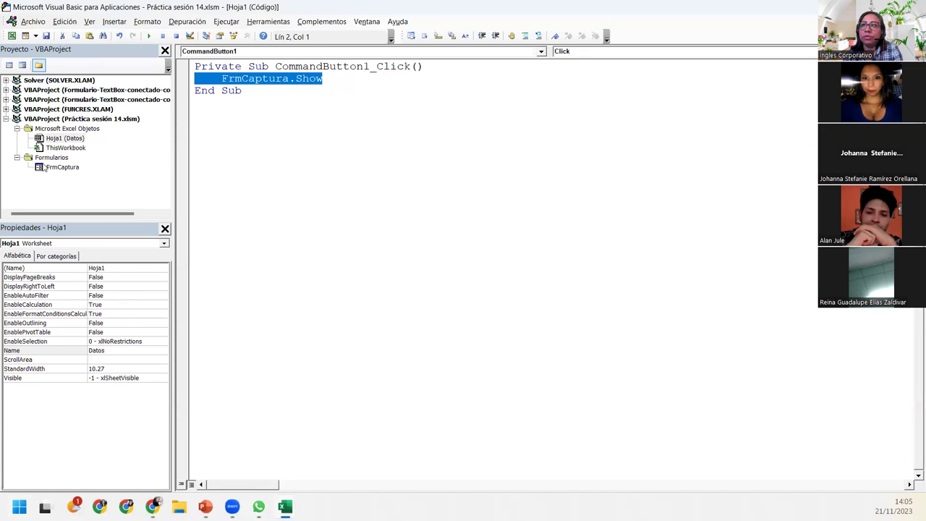
pyautogui.doubleClick(73, 168)
# Open FrmCaptura's BotonGuardar_Click code and place the cursor below the last procedure.
pyautogui.doubleClick(221, 146)
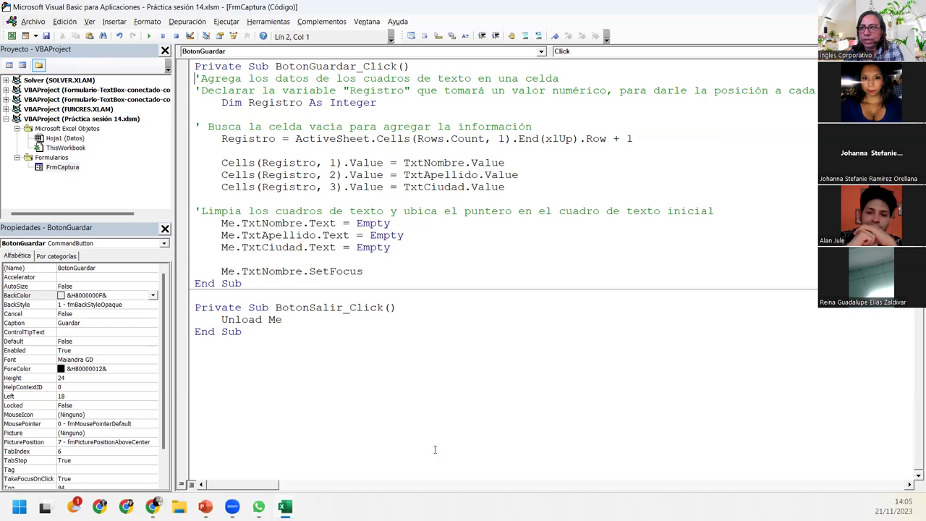
pyautogui.click(210, 362)
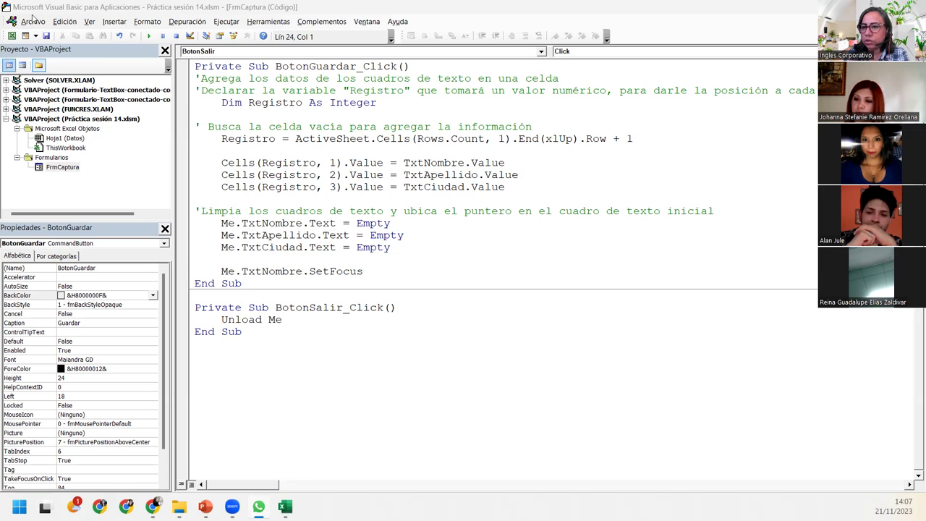
pyautogui.moveTo(179, 506)
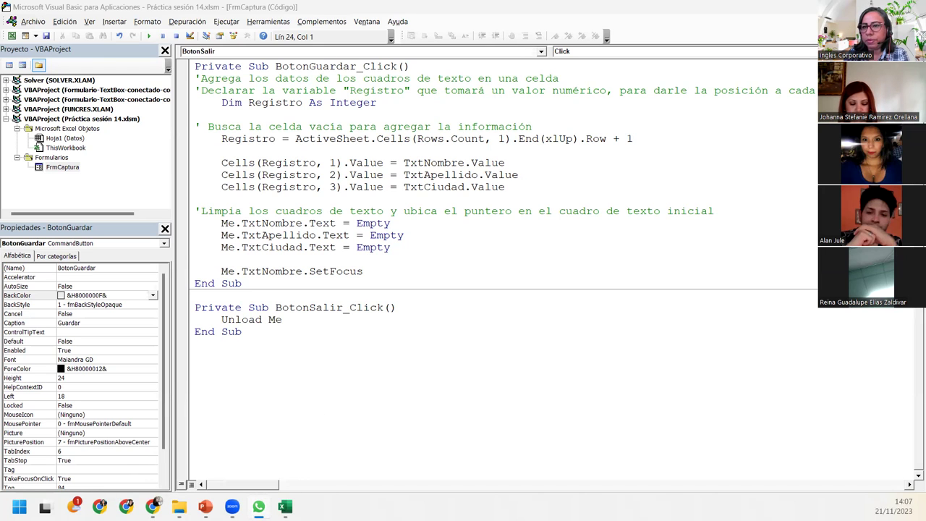